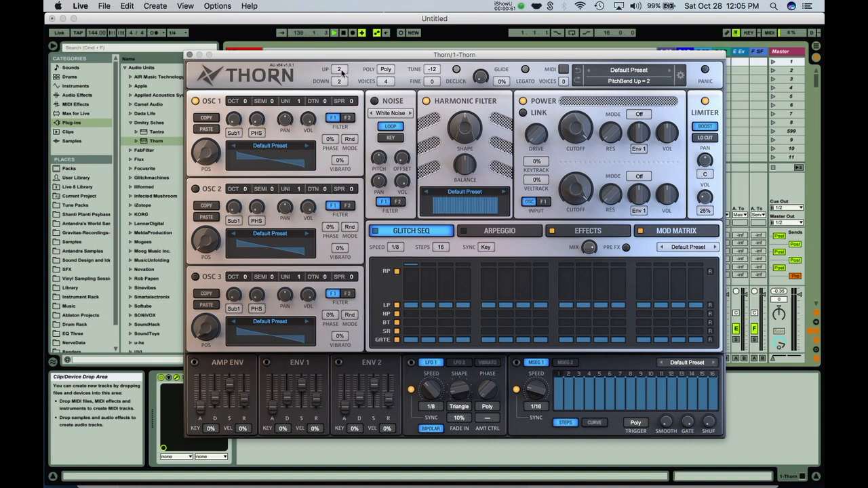
Check the voice mode options and try switching Declick on and back off.
click(386, 69)
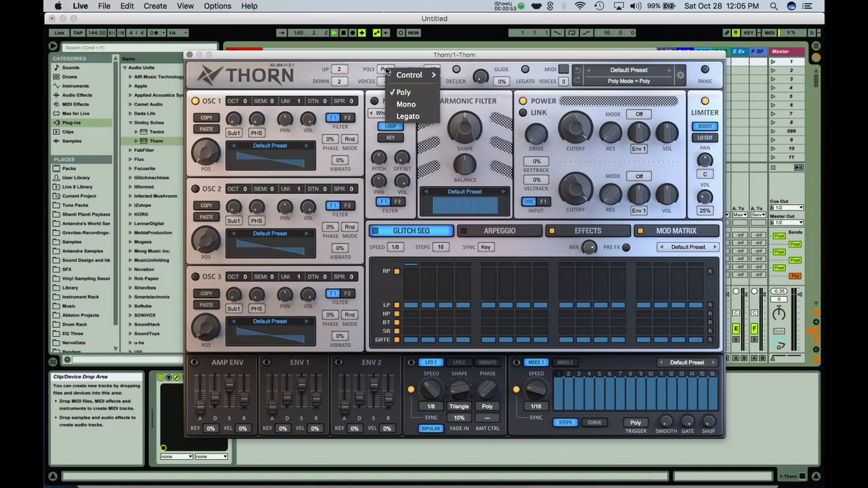
click(386, 71)
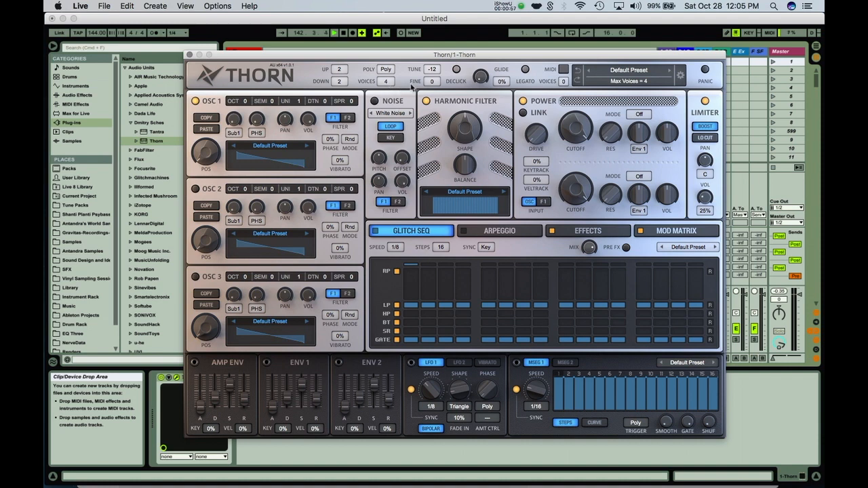
click(456, 71)
click(457, 70)
Load the Sine waveform from the Basic presets into OSC 1.
click(260, 148)
mouse_move(281, 169)
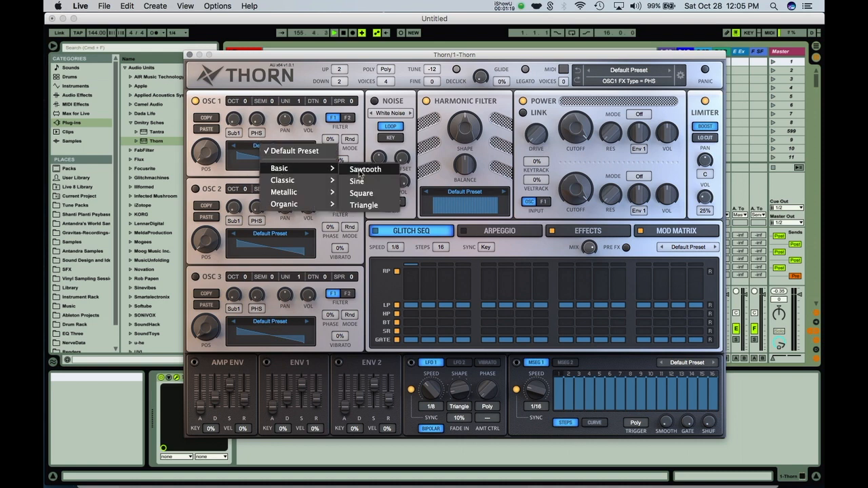
click(361, 181)
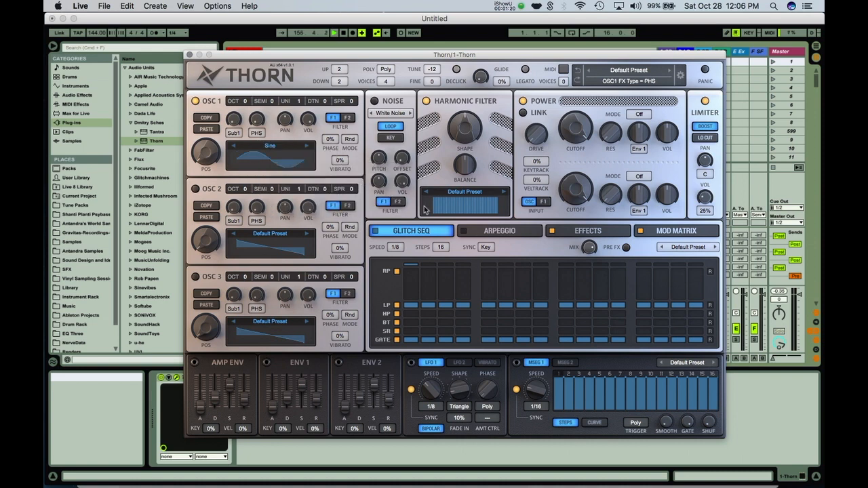
Enable Declick, set Glide to 29%, and turn on Legato glide.
click(456, 70)
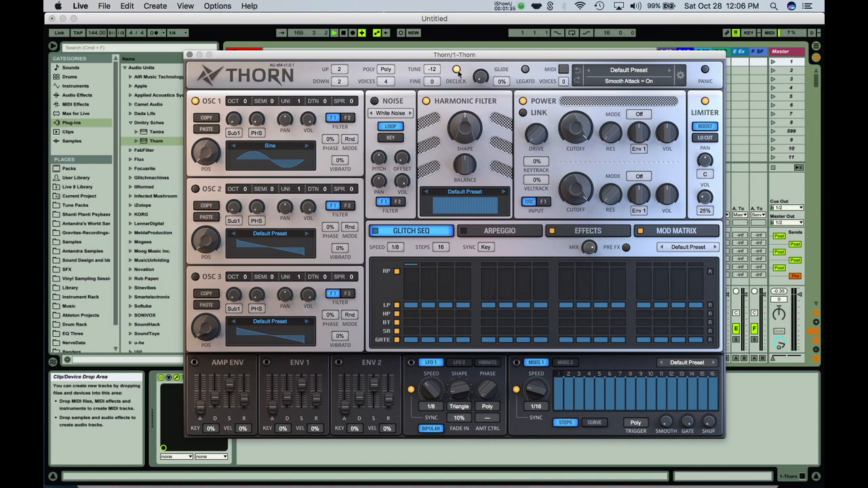
drag(479, 77, 480, 108)
click(524, 70)
drag(480, 78, 387, 71)
Examine the available Poly, Mono and Legato voice modes, keeping the current selection.
click(386, 70)
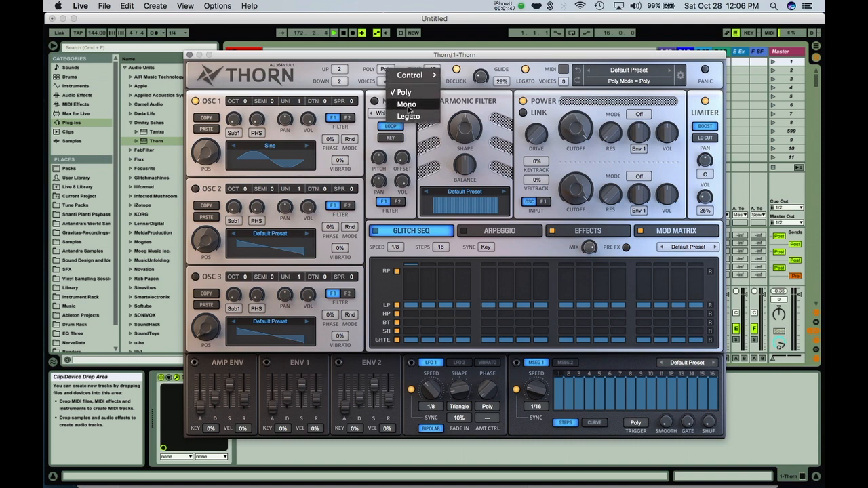
click(512, 64)
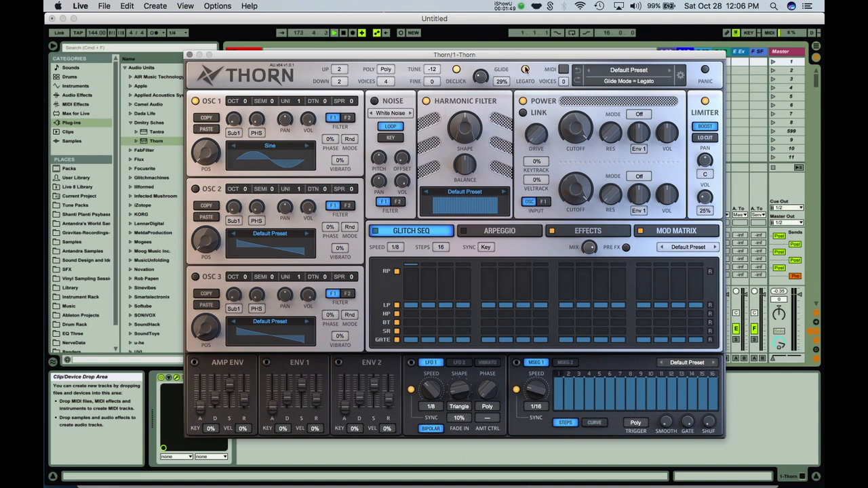
click(386, 70)
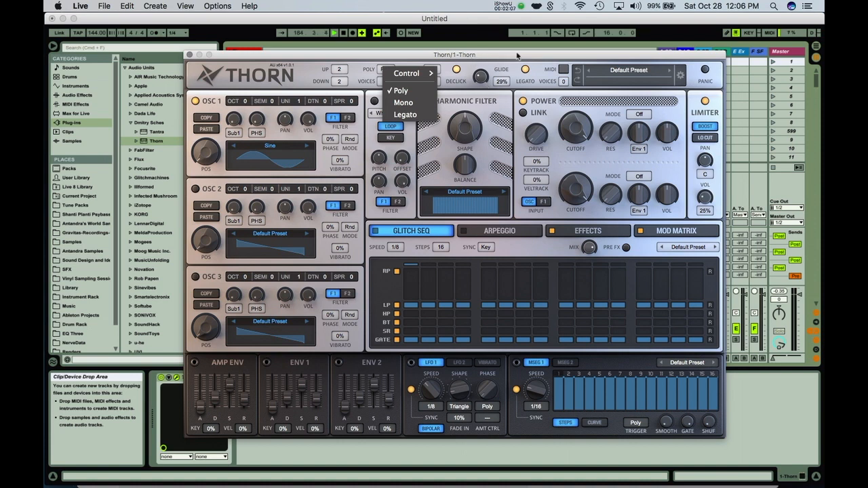
click(539, 70)
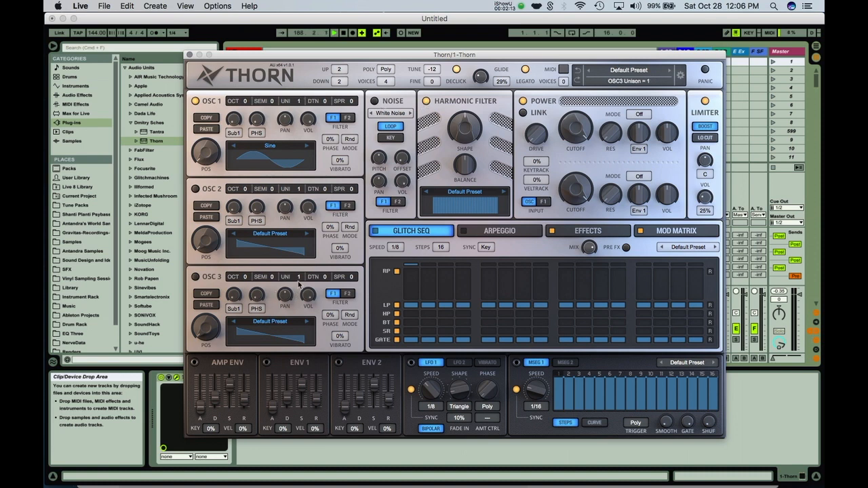
Open the waveform editor for OSC 1.
click(270, 146)
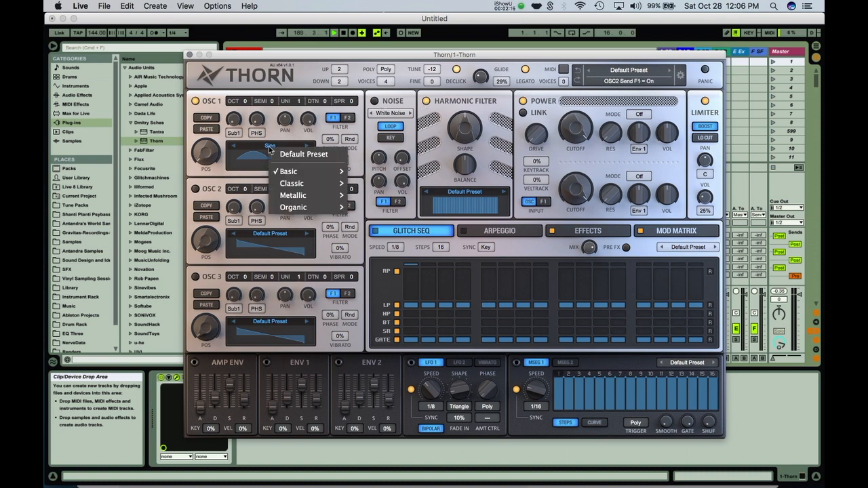
click(247, 161)
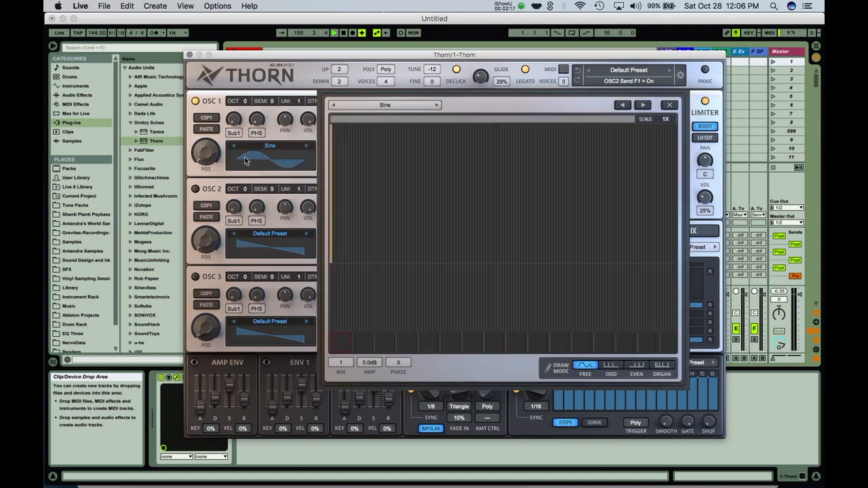
Draw and redraw freehand harmonic amplitude curves across the bins of OSC 1's waveform.
mouse_move(341, 166)
mouse_down()
mouse_move(405, 202)
mouse_move(509, 213)
mouse_move(616, 196)
mouse_move(636, 210)
mouse_up()
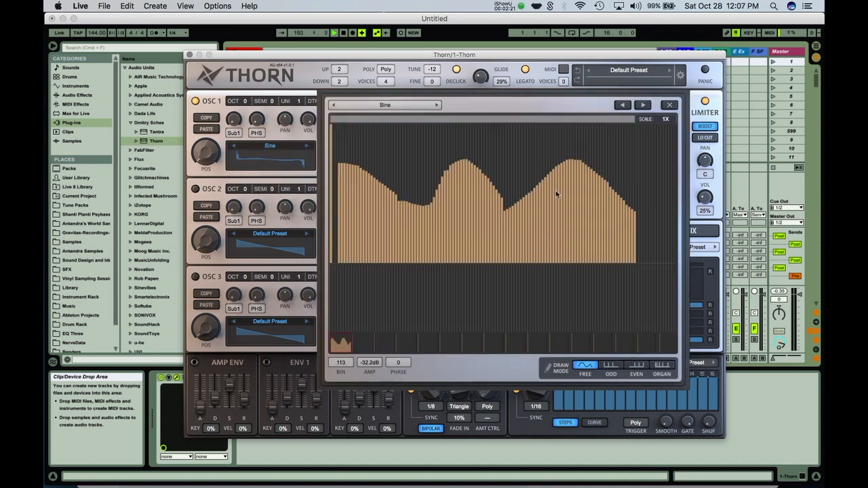
mouse_move(386, 203)
mouse_down()
mouse_move(616, 171)
mouse_move(514, 170)
mouse_move(653, 266)
mouse_up()
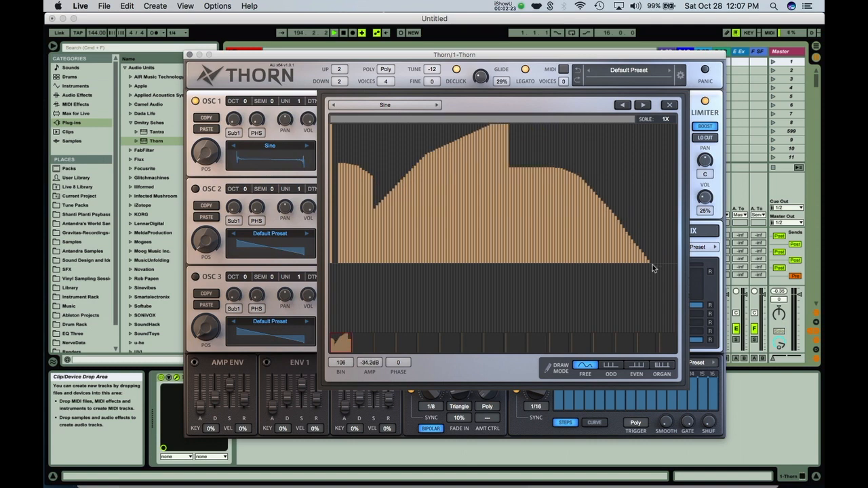
mouse_move(597, 236)
mouse_down()
mouse_move(577, 334)
mouse_move(361, 381)
mouse_up()
mouse_move(440, 223)
mouse_down()
mouse_move(402, 217)
mouse_move(341, 263)
mouse_up()
Load the Pulse 06 waveform from the Classic presets into OSC 1.
click(412, 105)
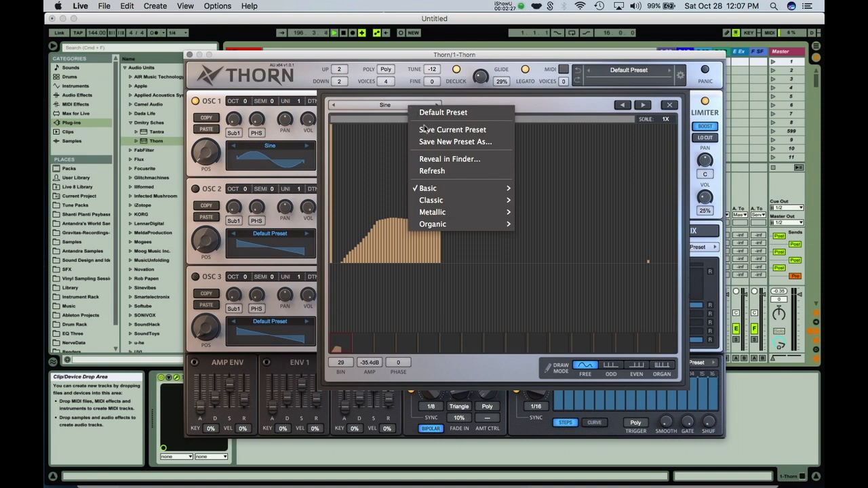
mouse_move(450, 200)
click(563, 261)
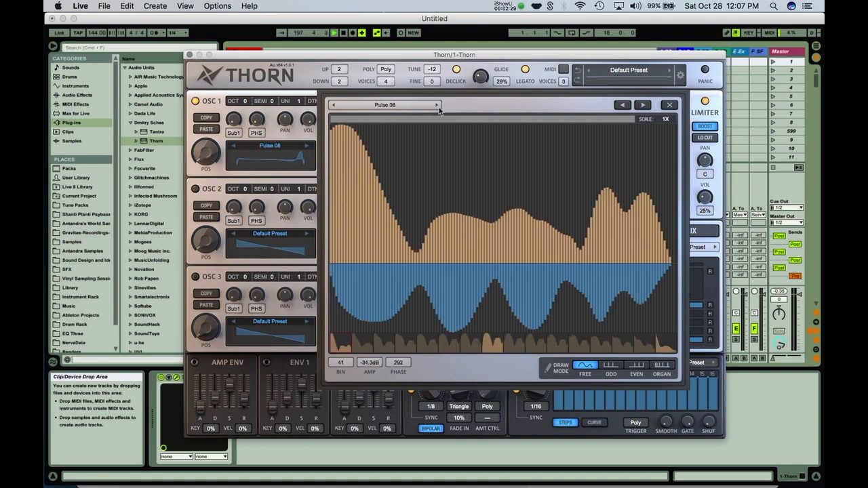
Load the Electric 01 waveform from the Metallic presets into OSC 1 and close the waveform editor.
click(411, 104)
mouse_move(466, 212)
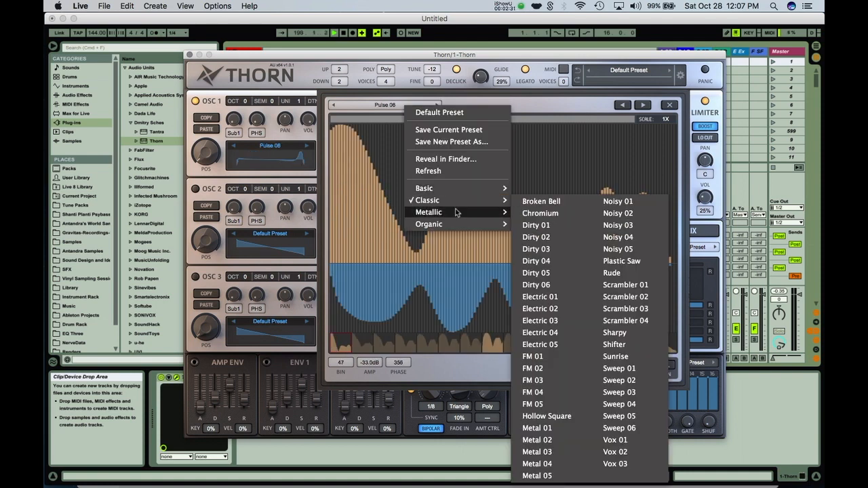
click(543, 297)
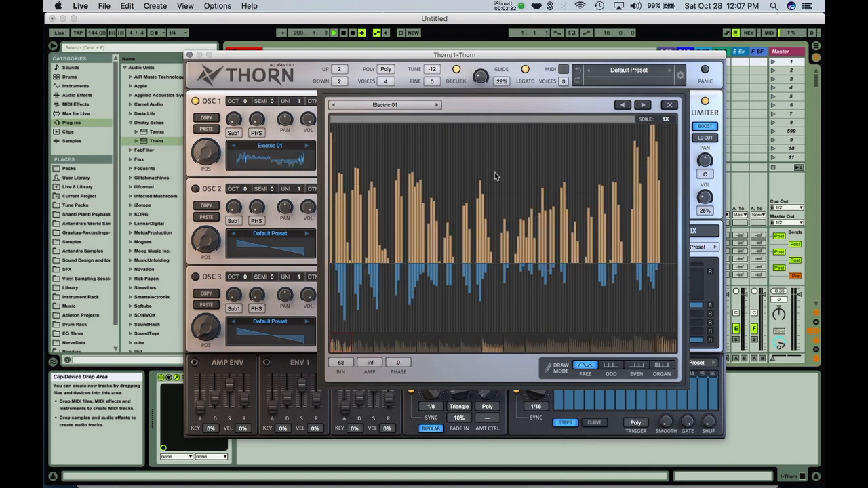
click(392, 106)
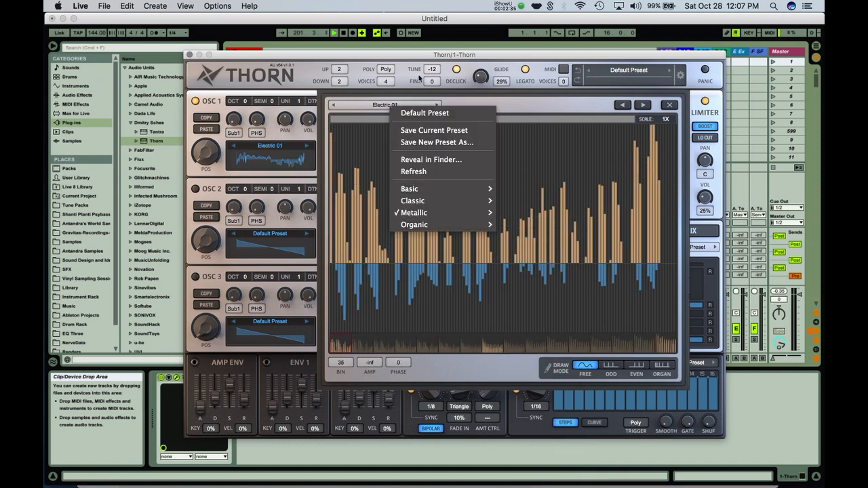
click(538, 109)
click(669, 105)
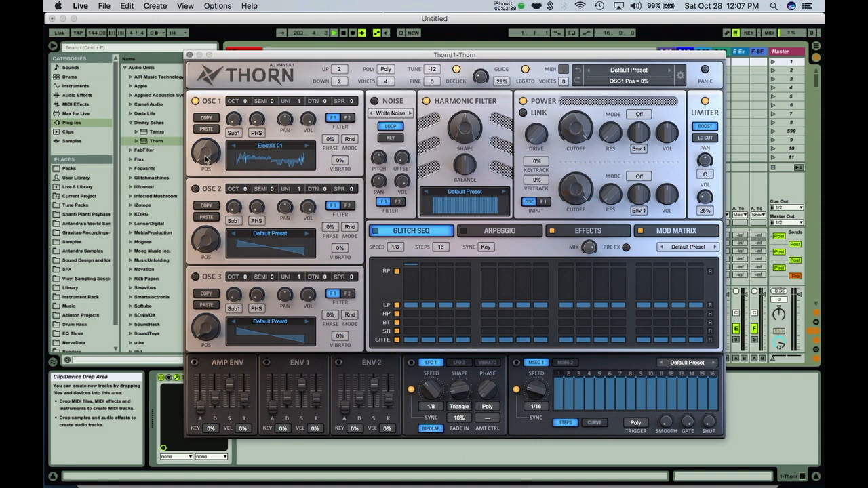
Try sweeping OSC 1's wavetable position, and view its waveform in the editor before closing it.
mouse_move(206, 160)
mouse_down()
mouse_move(212, 83)
mouse_move(197, 156)
mouse_up()
click(258, 165)
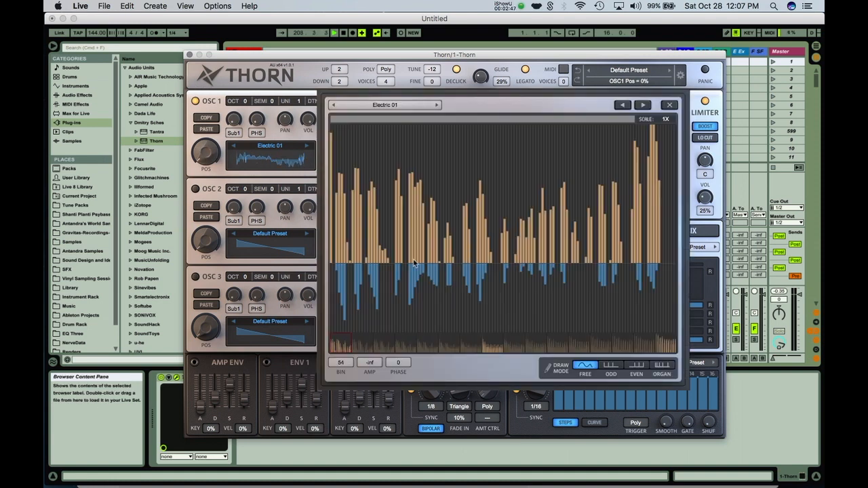
click(669, 105)
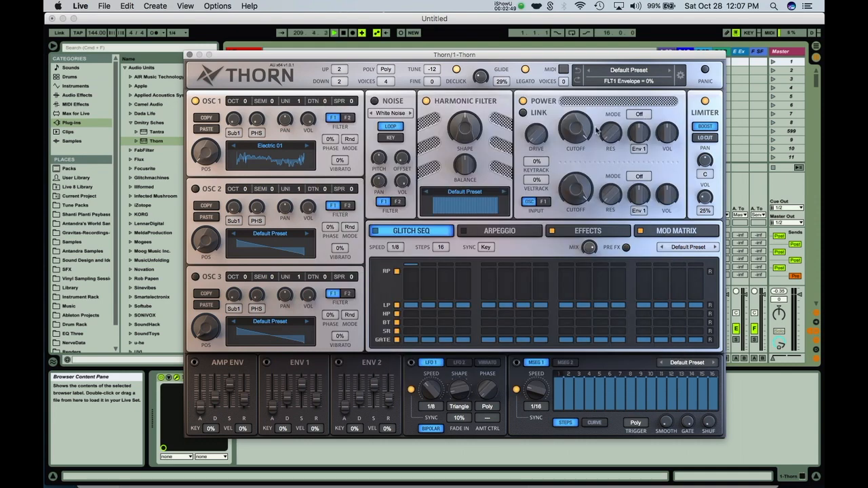
Reopen OSC 1's waveform editor and load a Square waveform into the first frame.
click(262, 165)
right_click(423, 207)
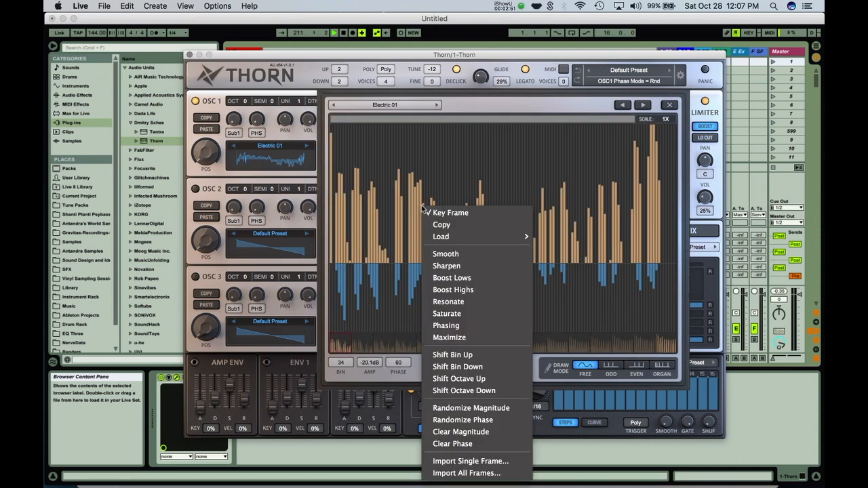
mouse_move(454, 237)
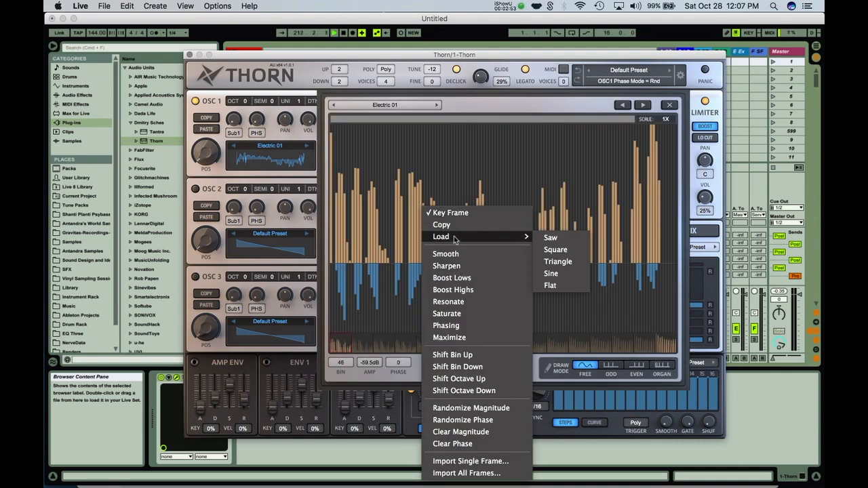
click(577, 251)
Apply Smooth and Sharpen to the first frame's harmonic spectrum.
right_click(454, 227)
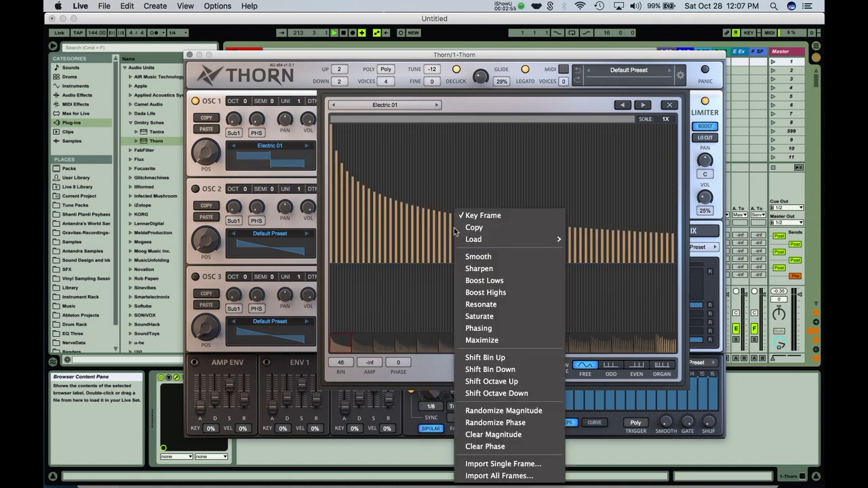
click(478, 256)
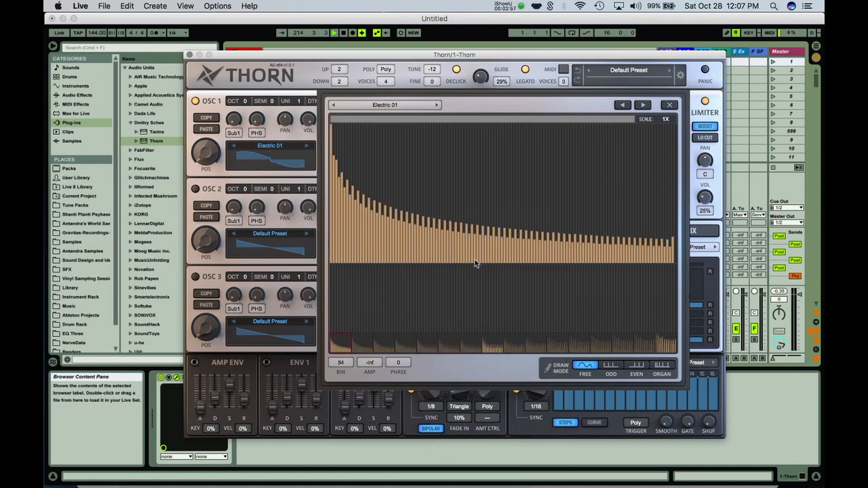
right_click(437, 247)
click(465, 269)
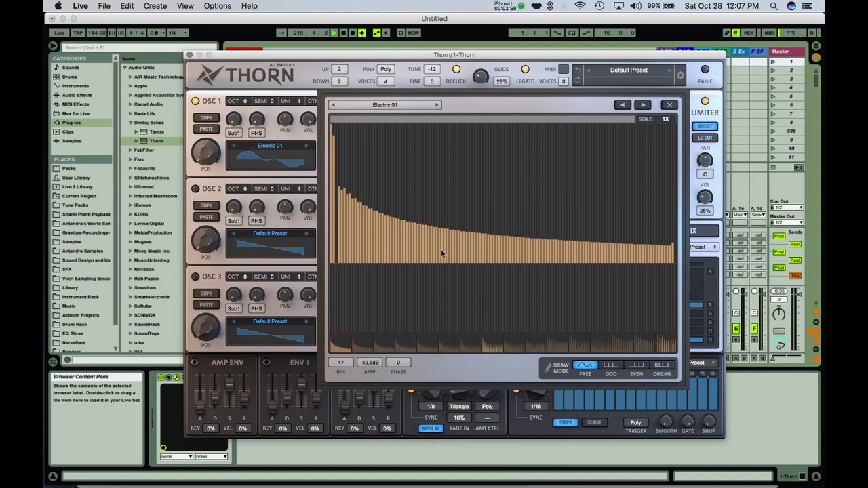
Apply Boost Lows and Resonate to the first frame's harmonics.
right_click(441, 252)
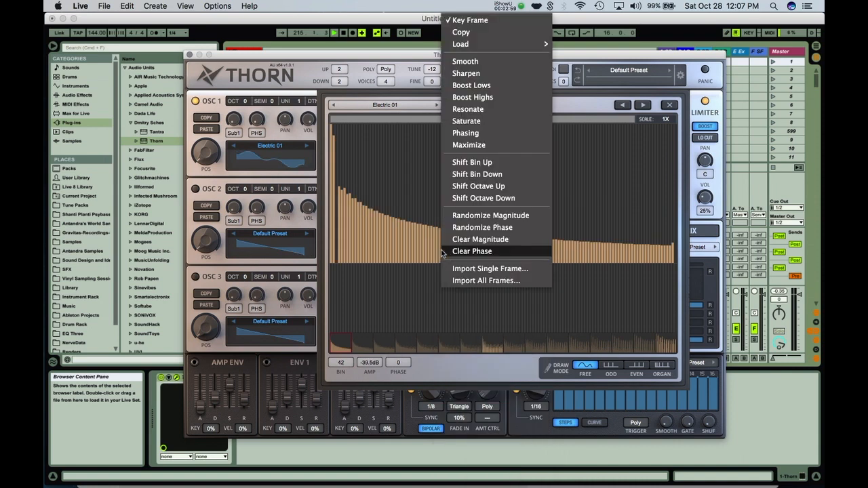
click(472, 85)
right_click(441, 194)
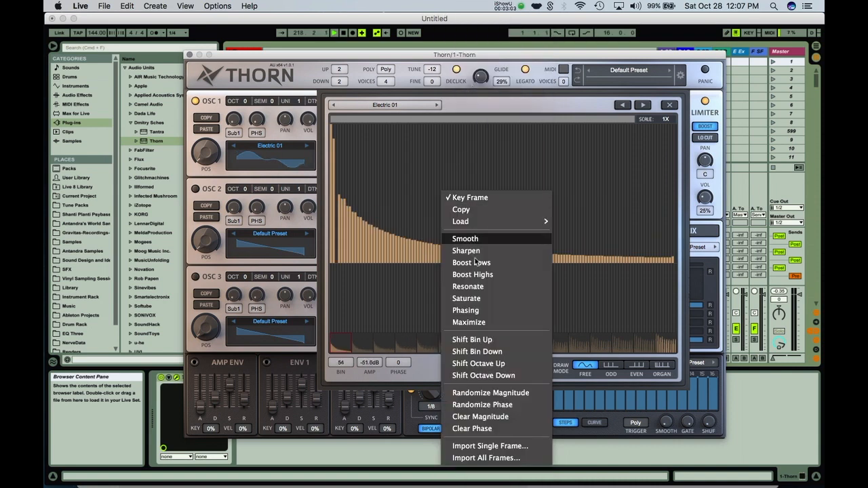
click(472, 287)
Apply Saturate and Phasing to the first frame's harmonics.
right_click(440, 211)
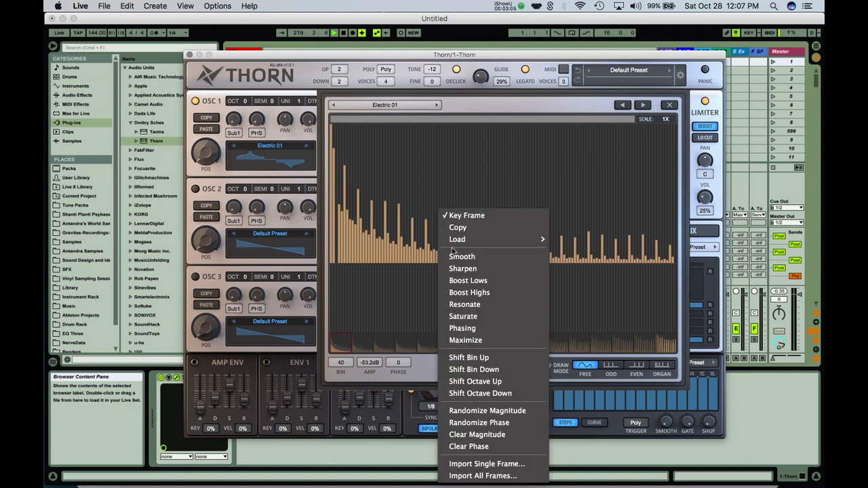
click(463, 316)
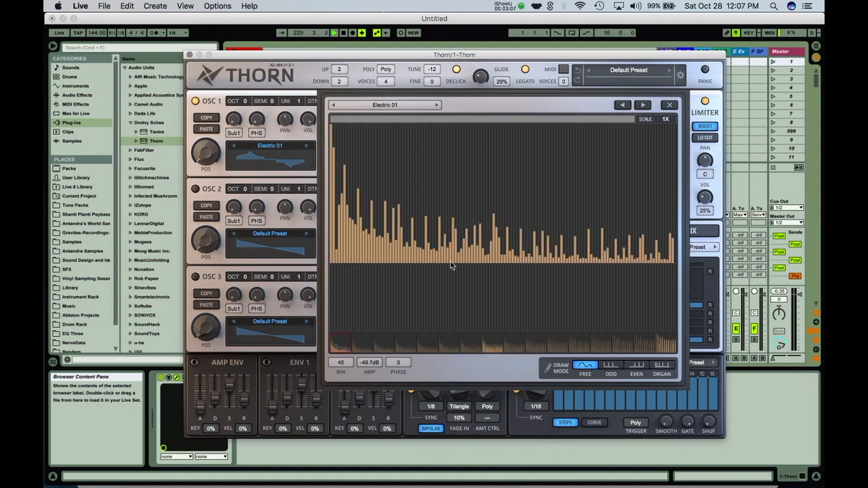
right_click(461, 210)
click(495, 327)
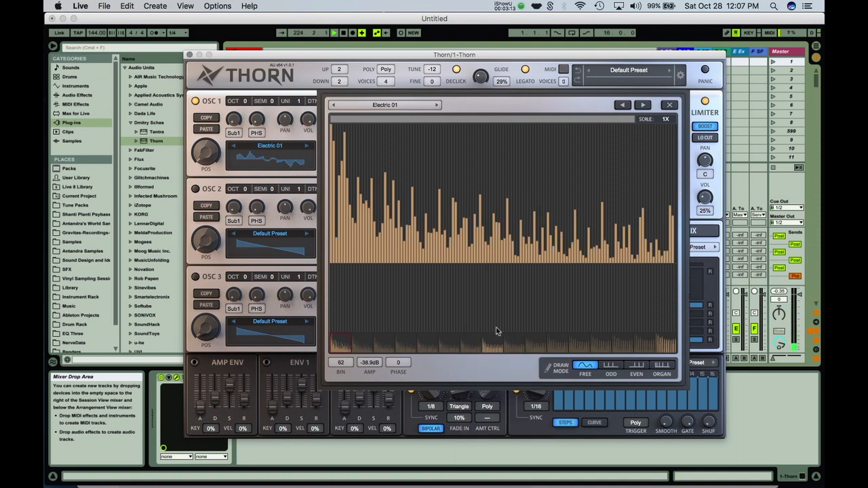
Draw a wavy freehand phase curve across most of the first frame's bins and apply Shift Bin Up.
mouse_move(343, 309)
mouse_down()
mouse_move(447, 316)
mouse_move(552, 283)
mouse_move(615, 316)
mouse_move(640, 310)
mouse_up()
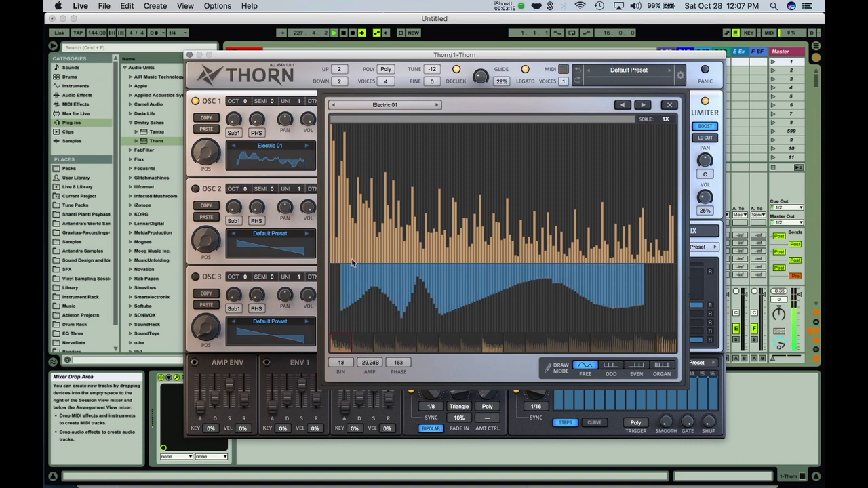
right_click(415, 159)
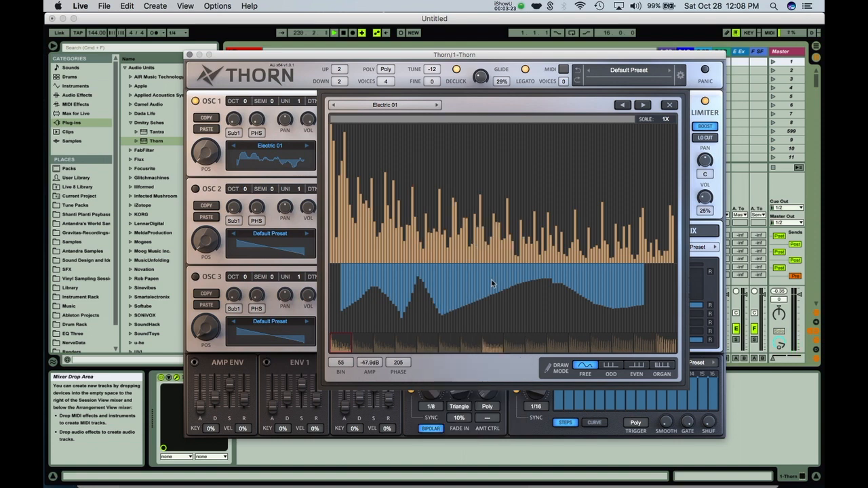
right_click(494, 290)
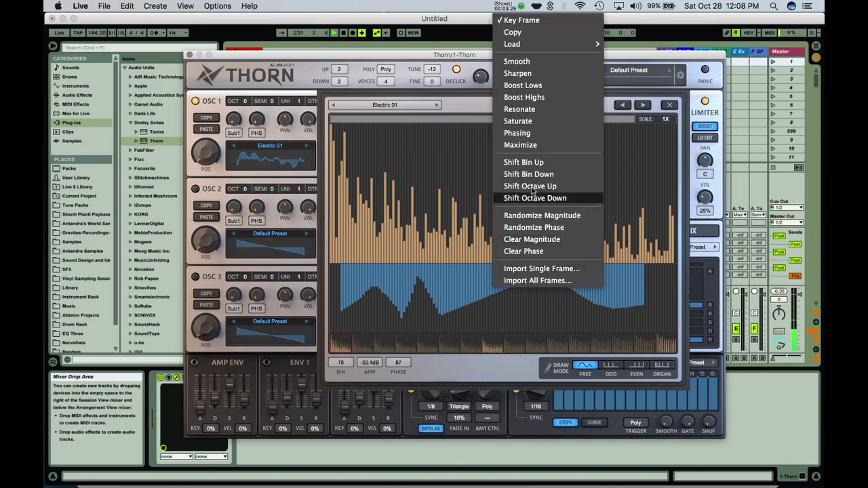
click(524, 162)
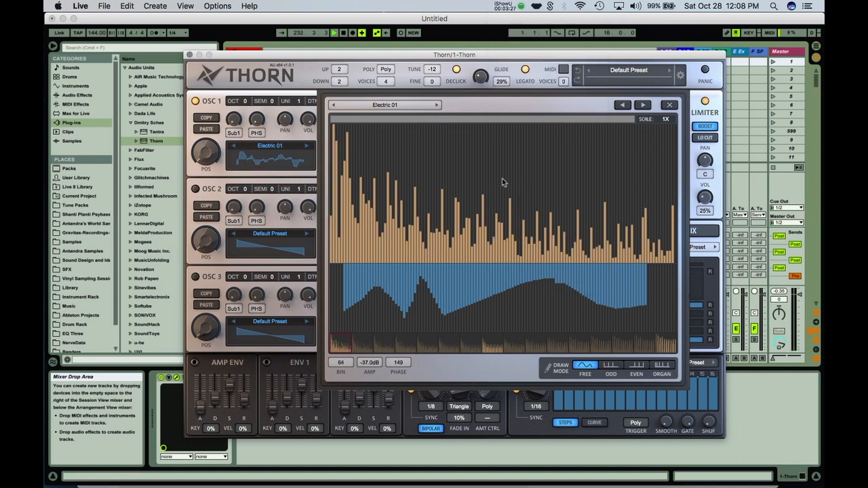
Apply Shift Octave Up to the first frame's spectrum and randomize its magnitude and phase.
right_click(439, 201)
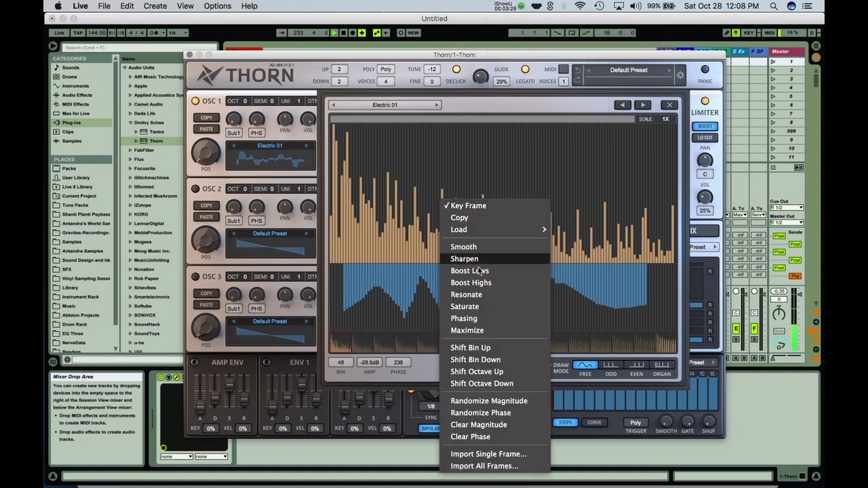
click(476, 372)
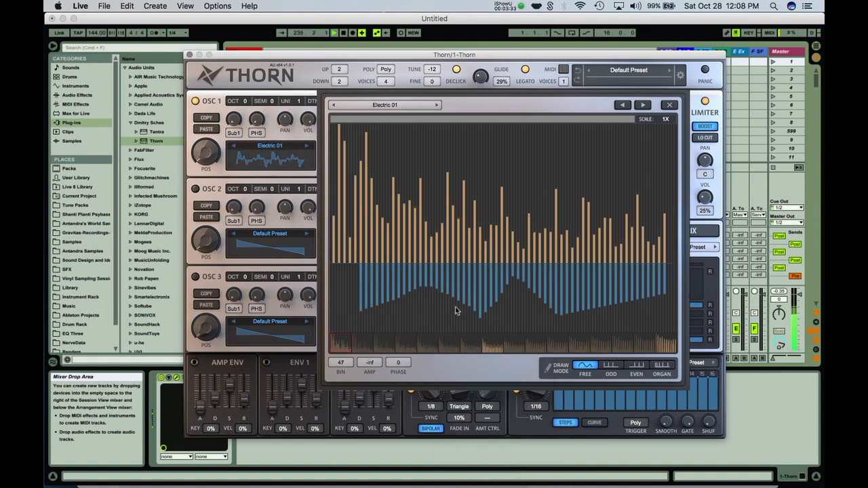
right_click(430, 253)
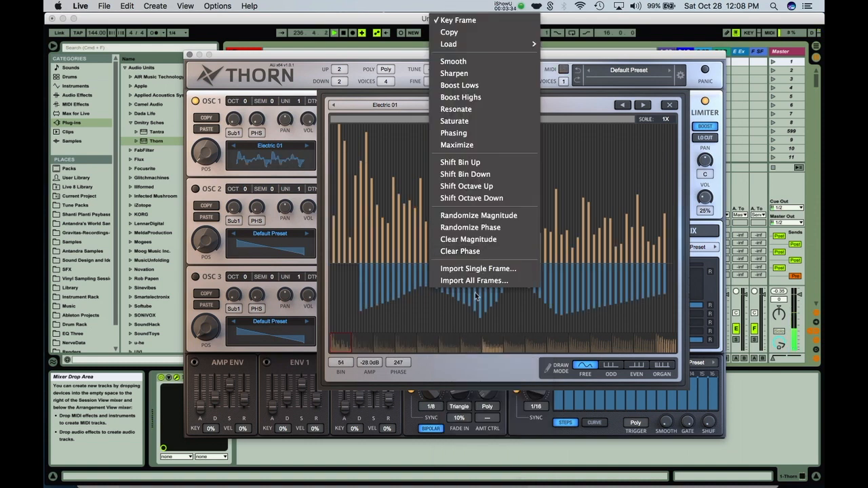
click(477, 215)
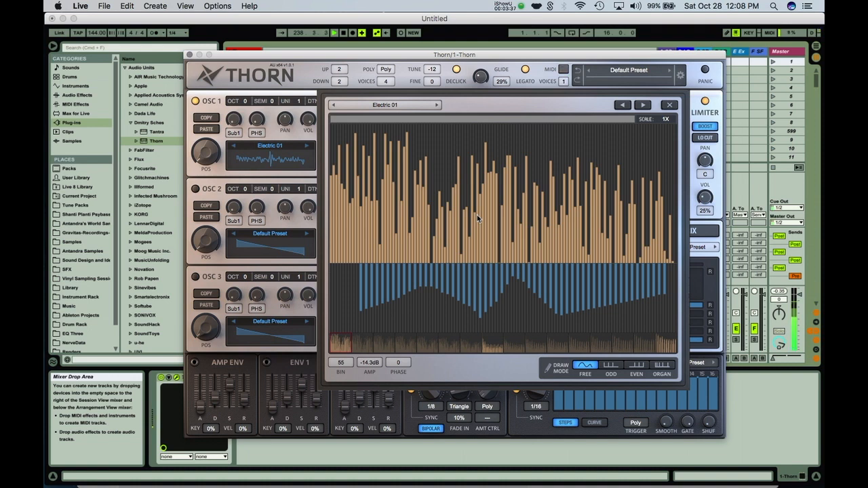
right_click(477, 215)
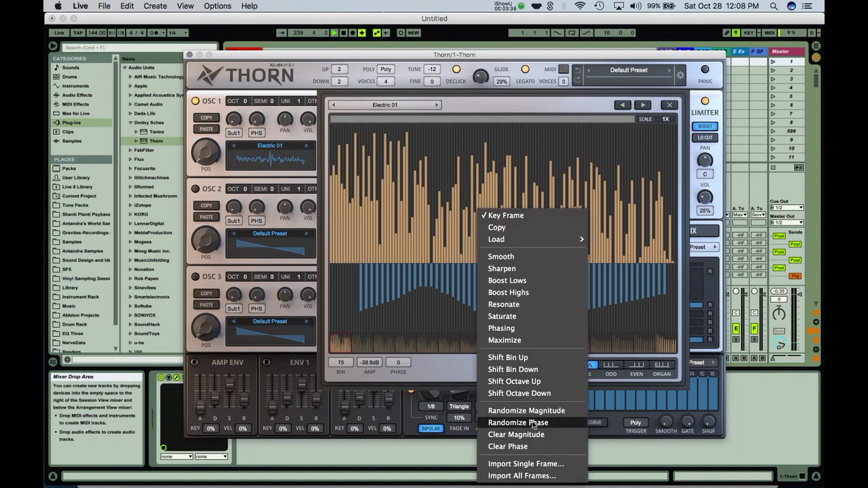
click(533, 424)
Clear the magnitude and phase of OSC 1's first frame.
right_click(457, 213)
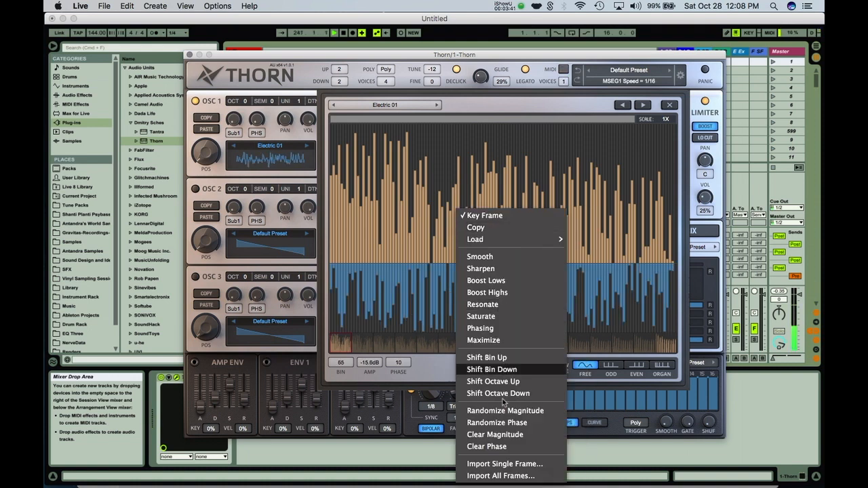
click(499, 434)
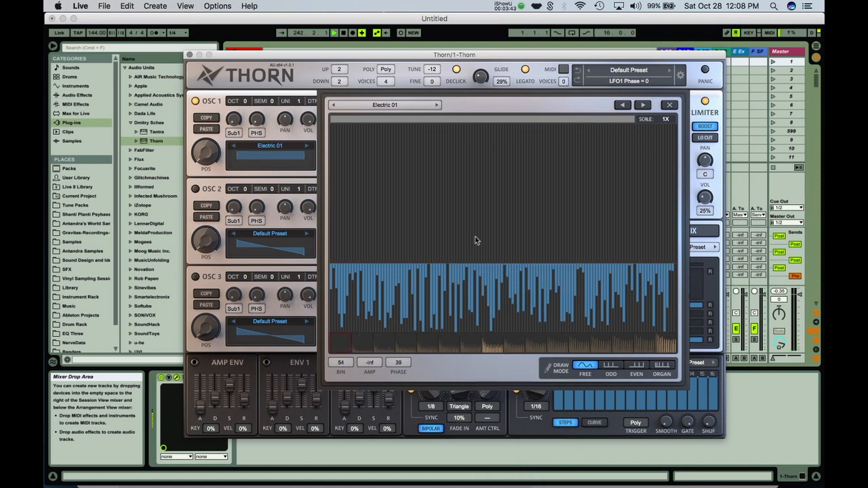
right_click(475, 240)
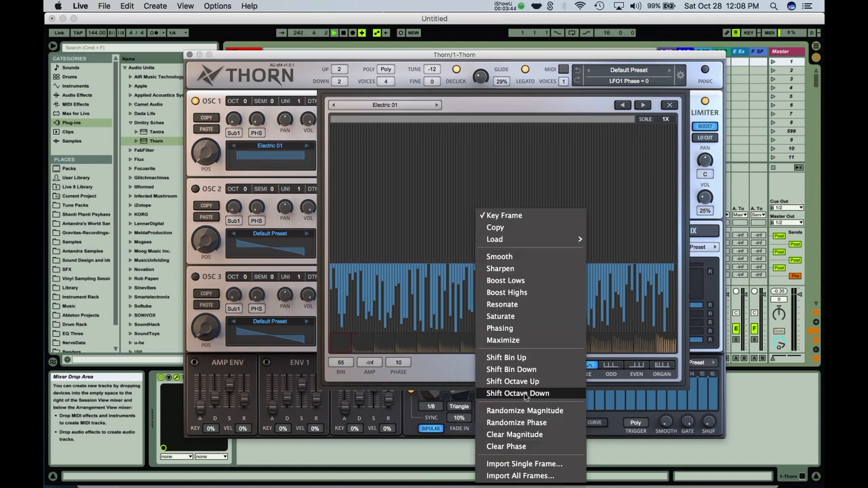
click(517, 449)
Import 0001 corpus sfx.wav from the Antandra Samples folder into OSC 1's first frame and close the waveform editor.
right_click(486, 244)
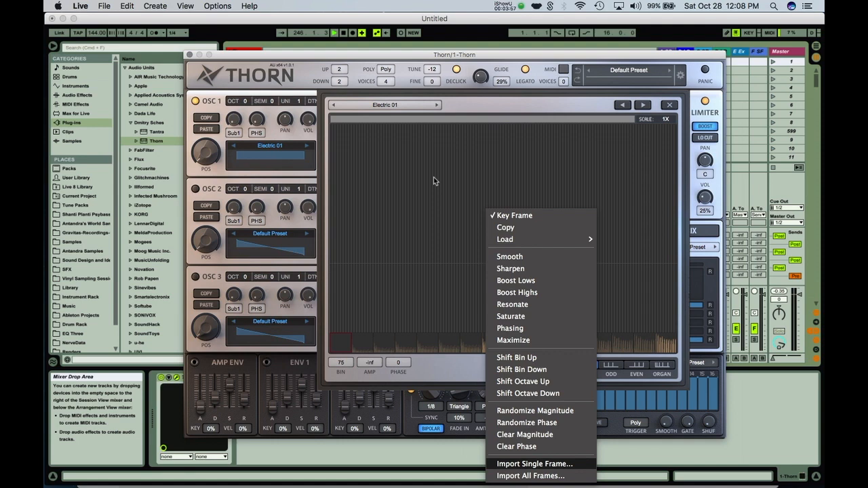
click(536, 479)
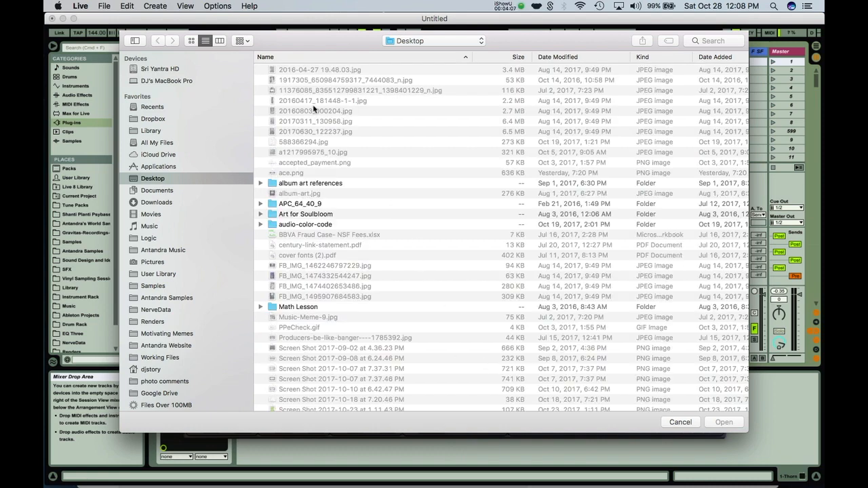
click(153, 286)
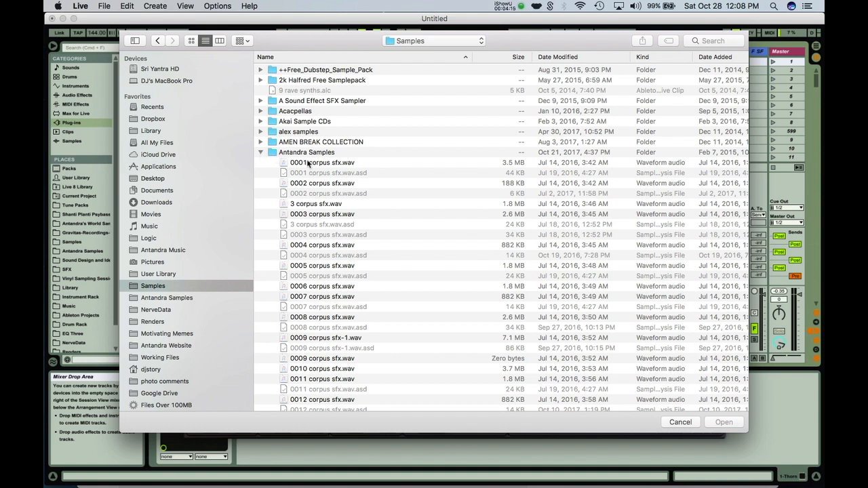
click(309, 163)
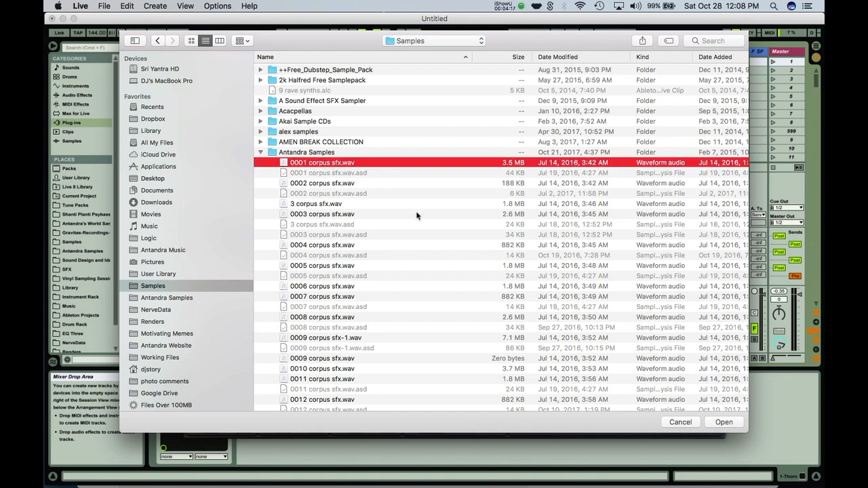
key(Return)
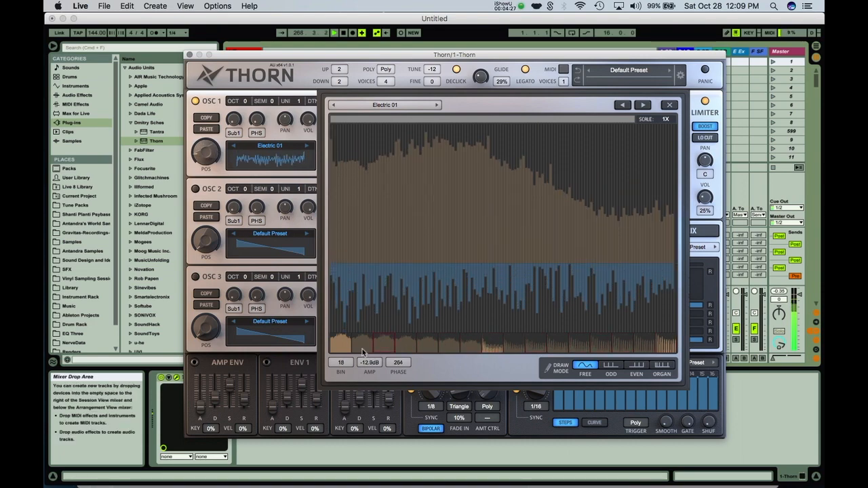
click(670, 104)
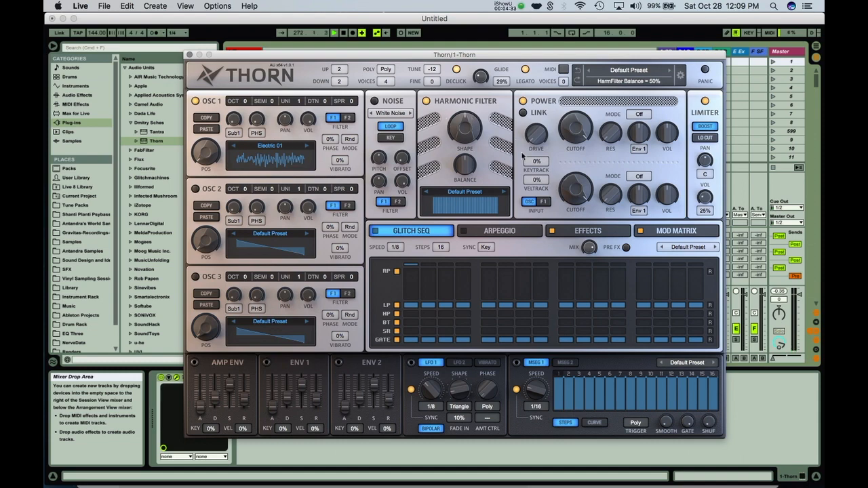
Try the Frozen 03 preset in the harmonic filter, move the synth window higher, and load the Bell 03 preset instead.
click(464, 195)
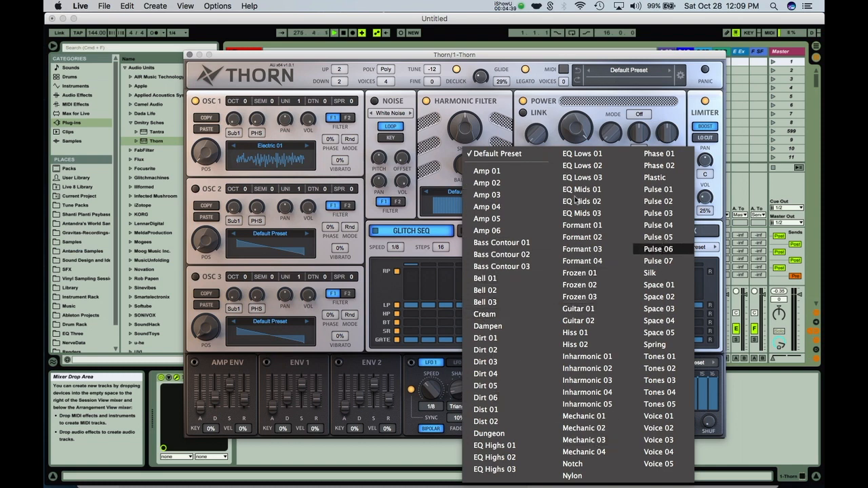
click(604, 299)
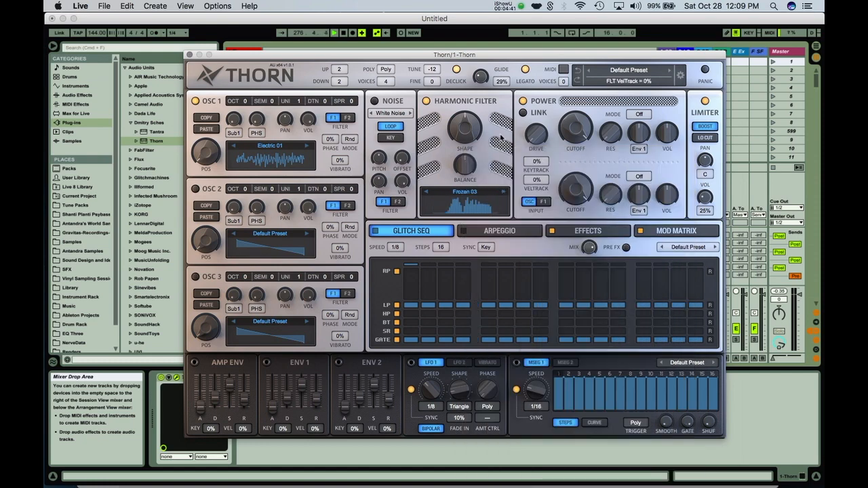
drag(439, 54, 399, 17)
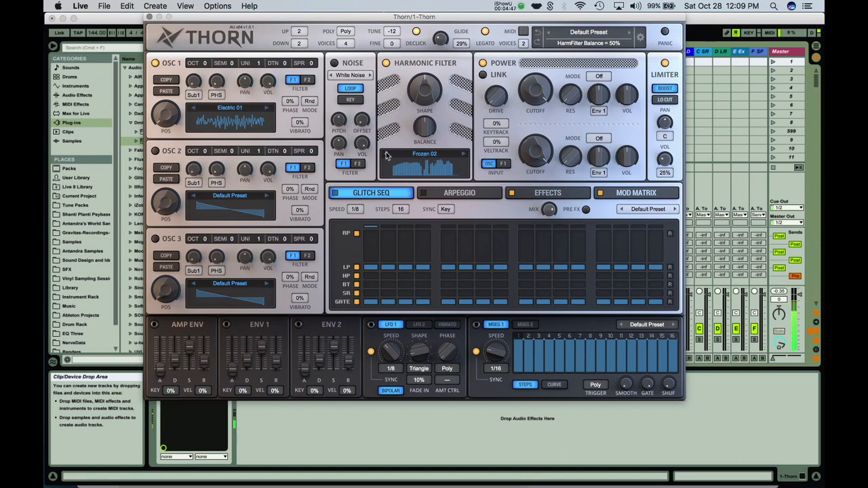
click(414, 155)
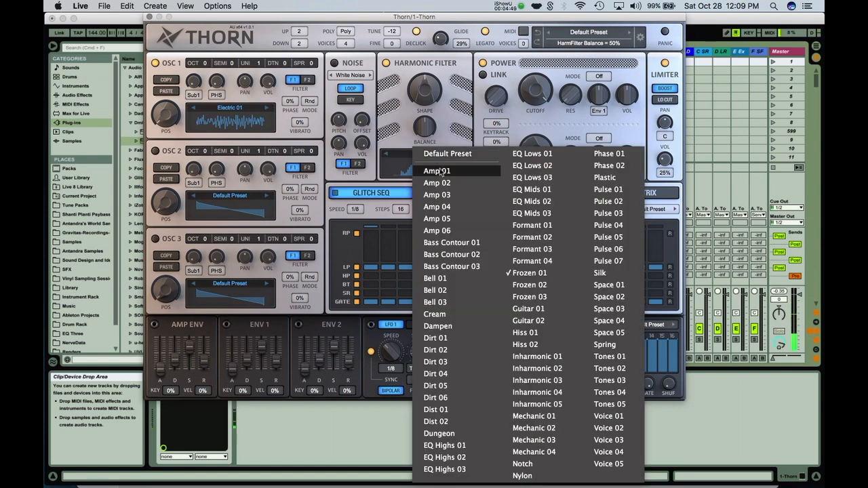
click(461, 302)
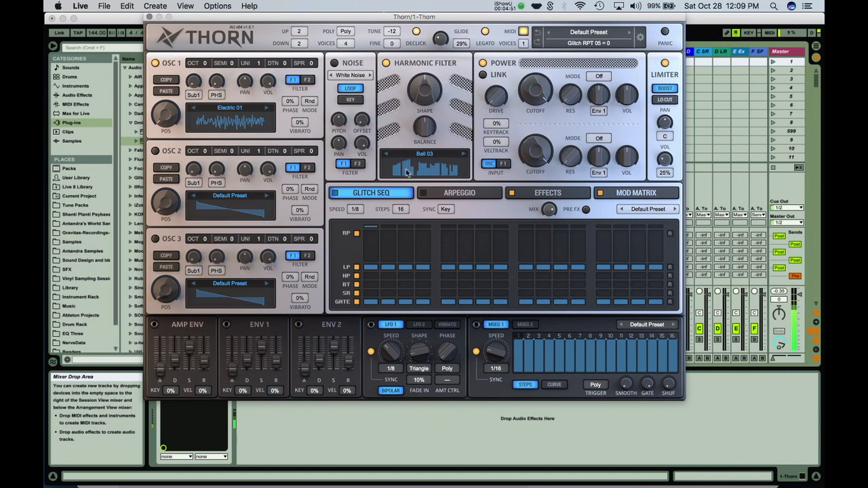
Draw a freehand amplitude curve over the low and middle bins of the Bell 03 filter's first frame and check its import options.
click(426, 171)
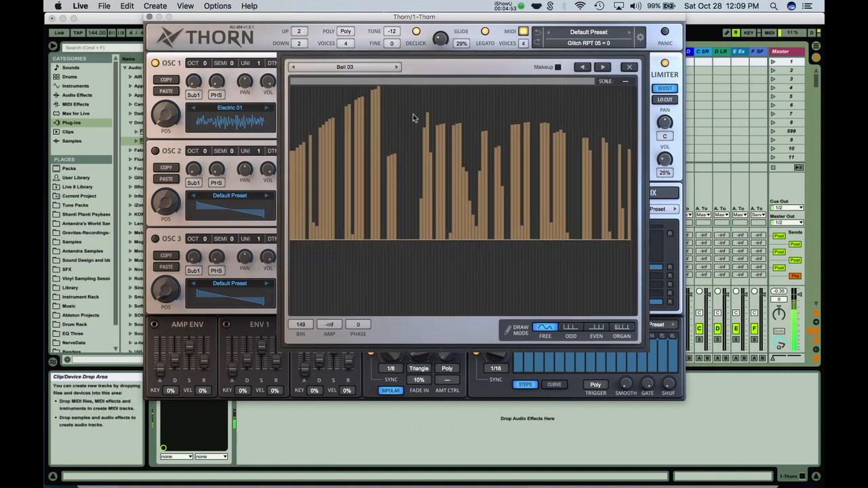
mouse_move(512, 214)
mouse_down()
mouse_move(474, 132)
mouse_move(486, 129)
mouse_move(396, 143)
mouse_move(366, 174)
mouse_up()
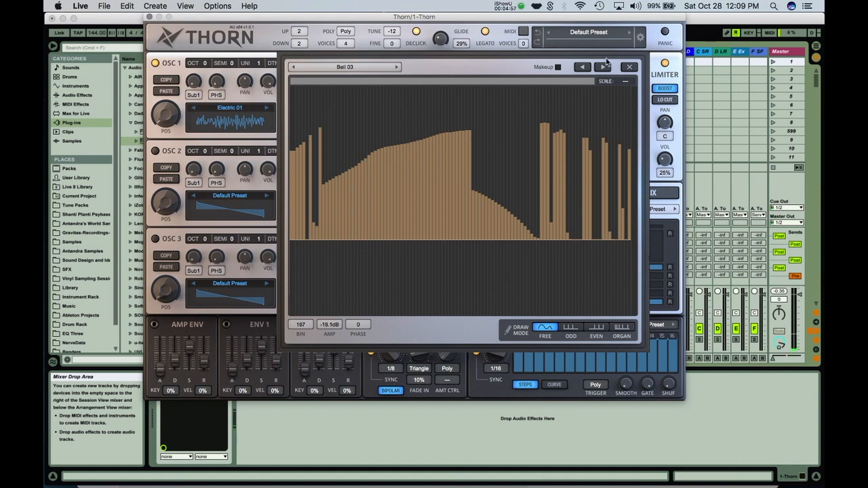
right_click(514, 126)
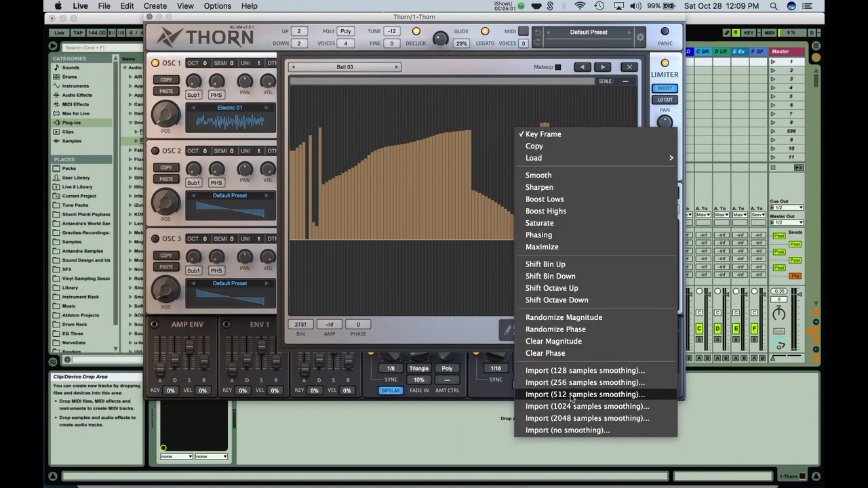
click(446, 160)
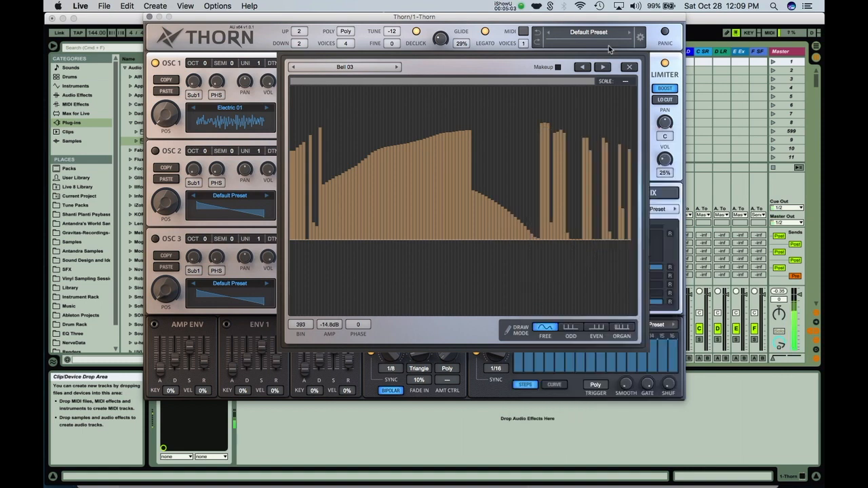
click(630, 68)
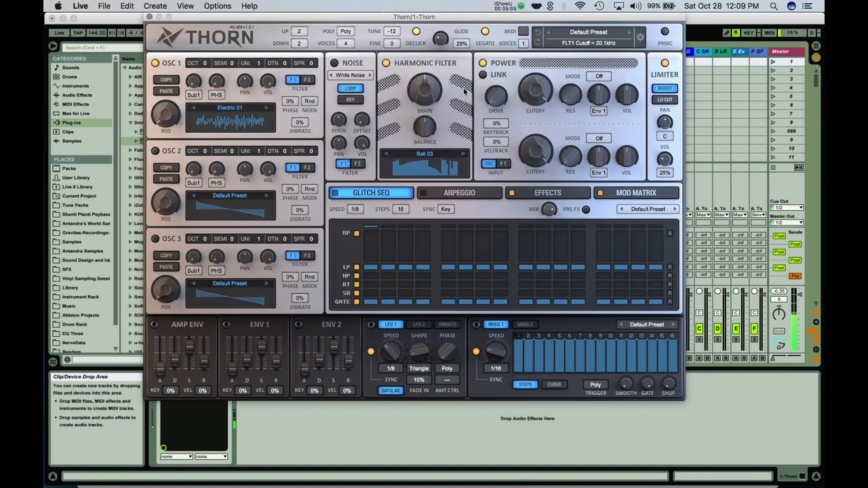
Sweep the harmonic filter's Shape and turn its Balance to favour the lower harmonics.
drag(426, 88, 424, 142)
drag(424, 103, 424, 126)
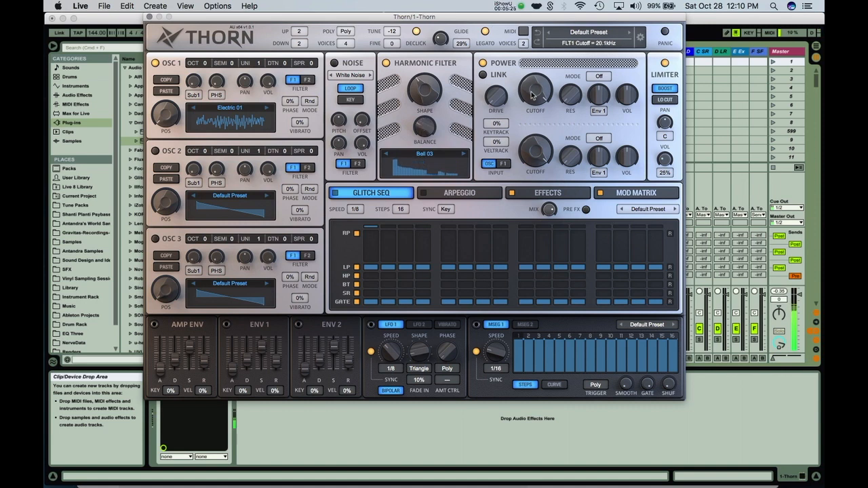
Set the first power filter's mode to Clean LP and try its Drive and Cutoff controls.
click(599, 76)
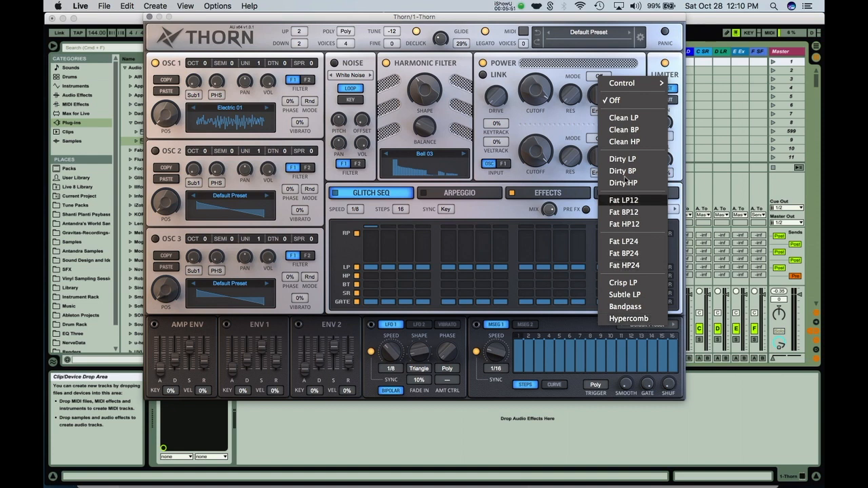
click(614, 119)
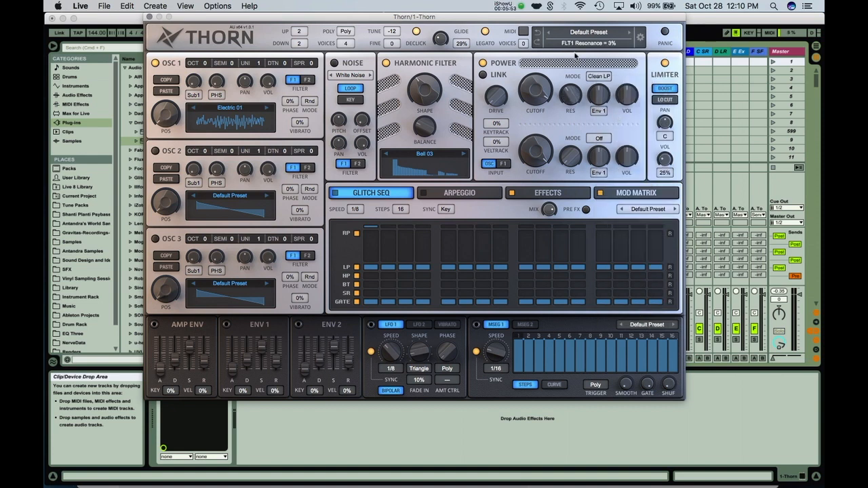
drag(502, 88, 497, 40)
drag(533, 79, 514, 114)
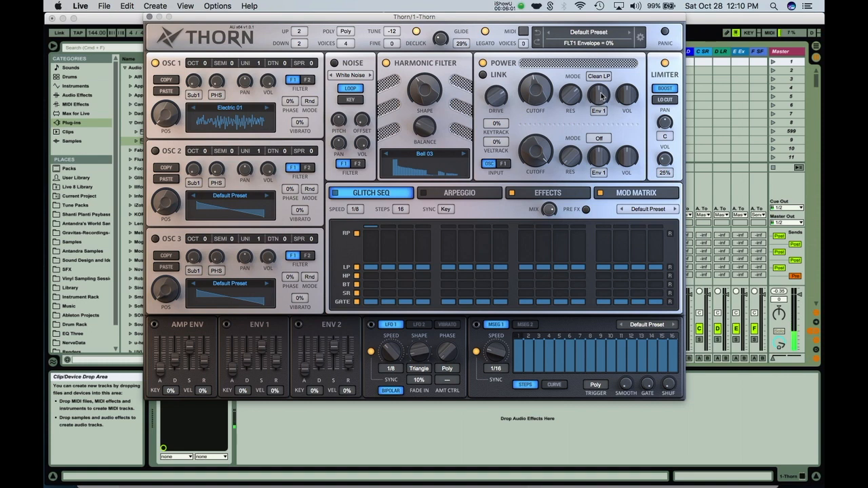
Keep Env 1 as the first filter's envelope source, raise the envelope amount and lower the cutoff to 26.0 Hz.
click(599, 112)
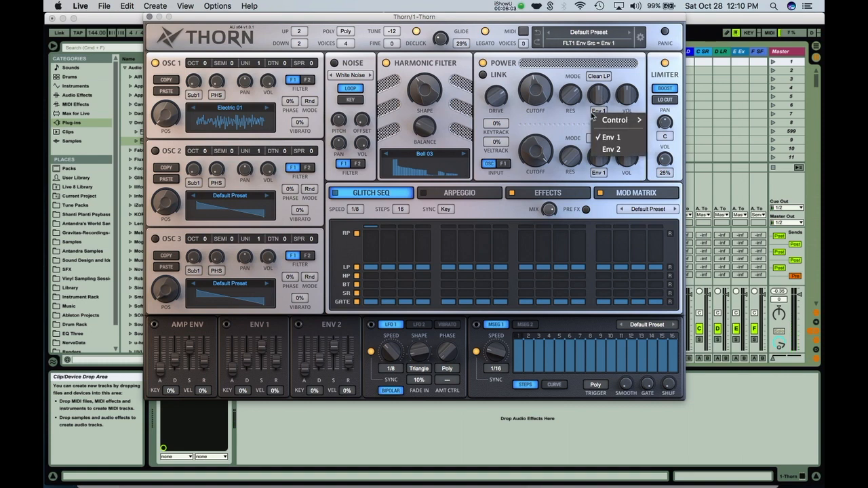
click(603, 101)
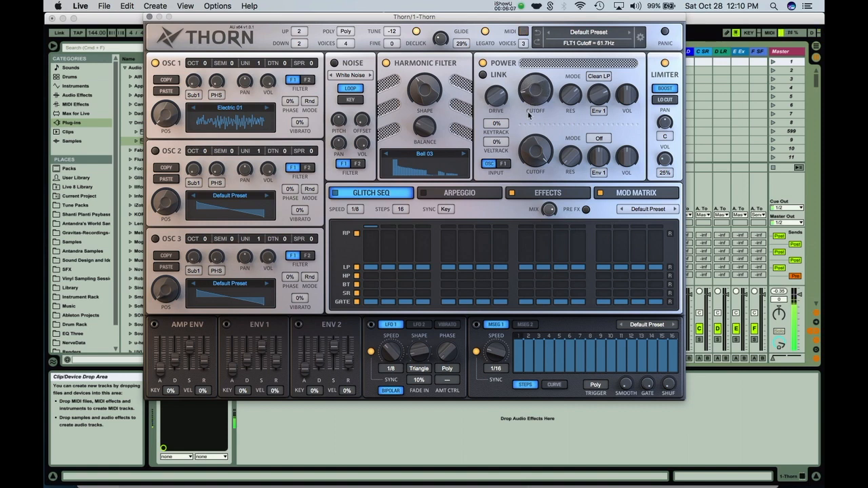
key(z)
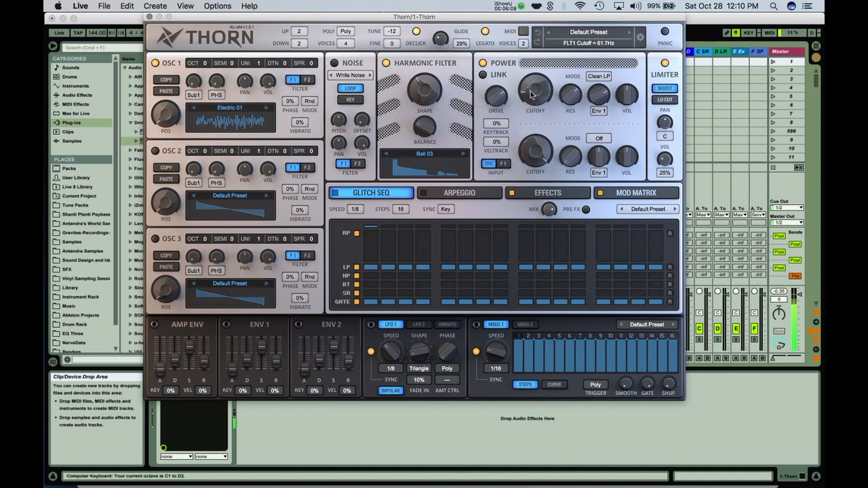
drag(532, 96, 531, 102)
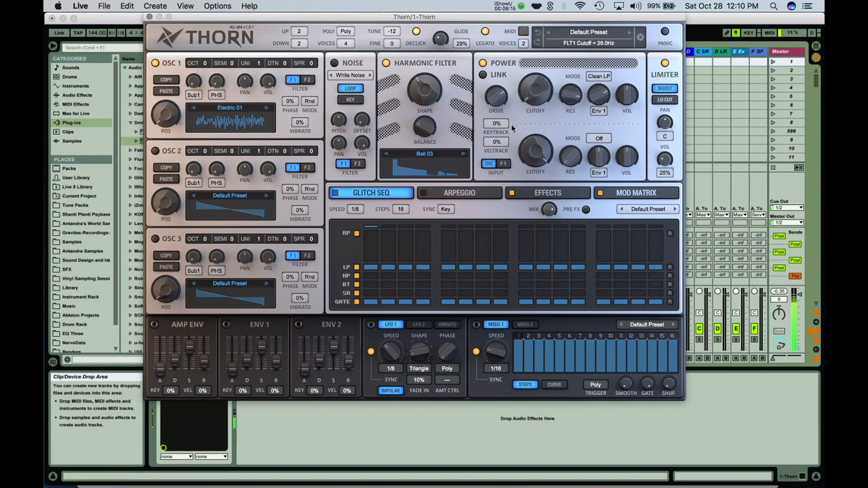
Raise Env 1's decay and set the first filter's cutoff to 76.7 Hz while playing a note in the C1 to D2 octave.
drag(250, 358, 250, 345)
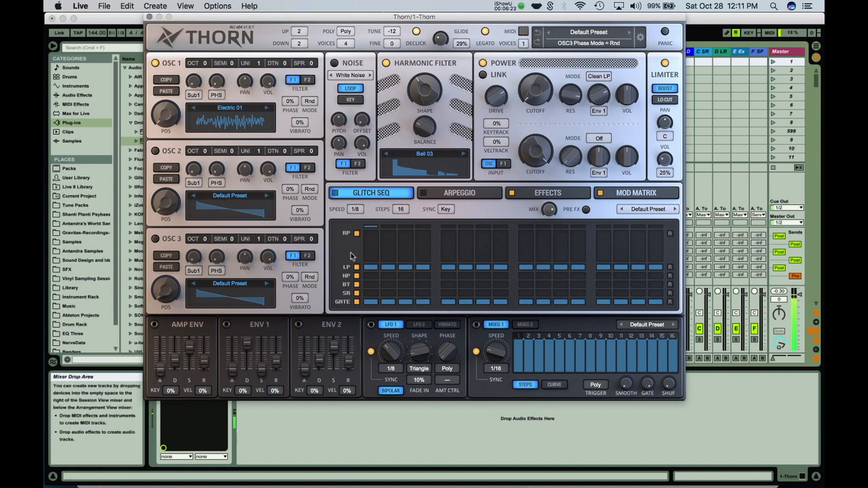
key(z)
key(a)
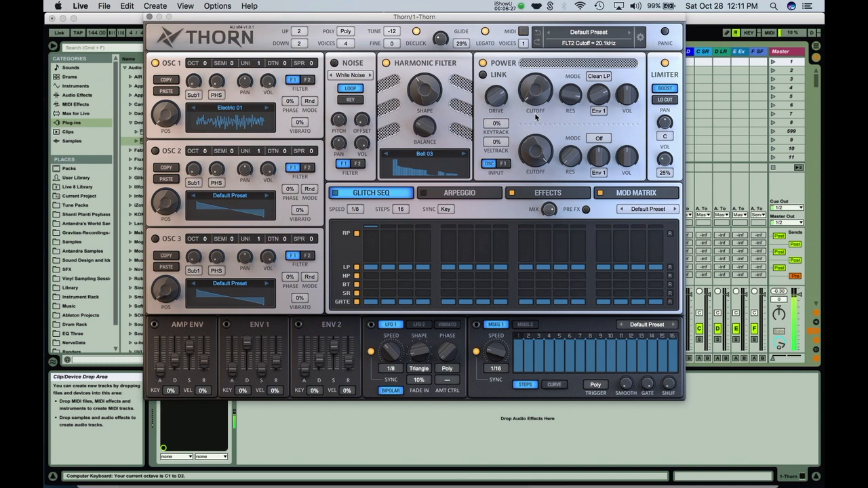
mouse_move(538, 95)
mouse_down()
mouse_move(537, 67)
mouse_move(538, 86)
mouse_up()
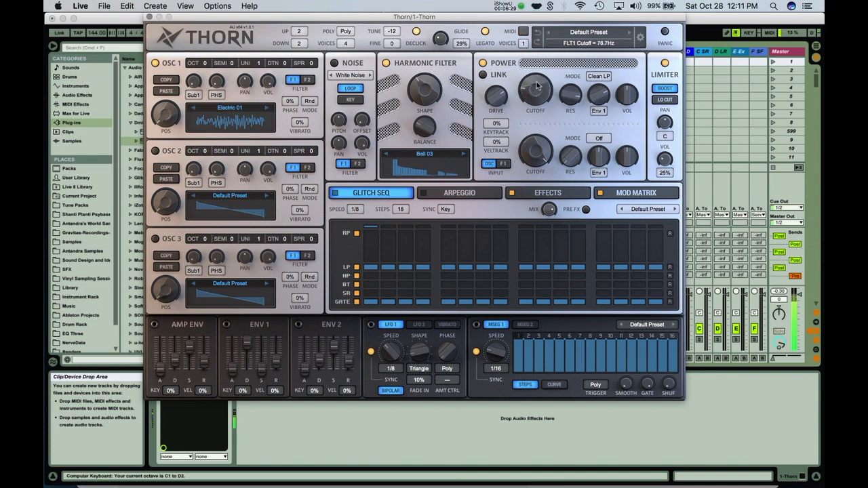
Audition the Phaser and Screamer effect types on OSC 1, sweeping the effect amount for each.
click(216, 93)
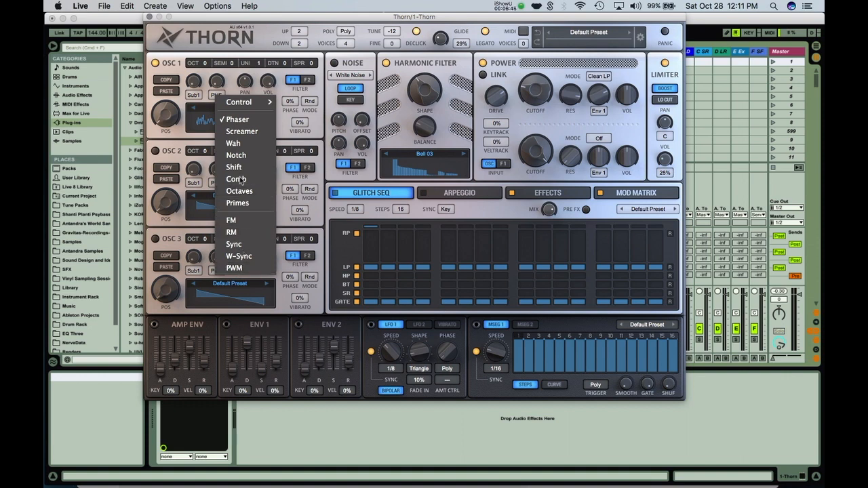
click(237, 120)
mouse_move(217, 82)
drag(217, 82, 208, 49)
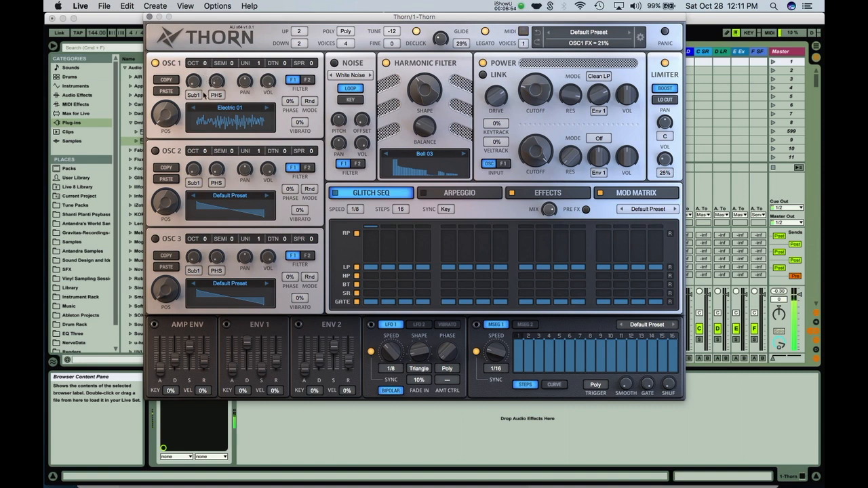
click(216, 95)
click(237, 133)
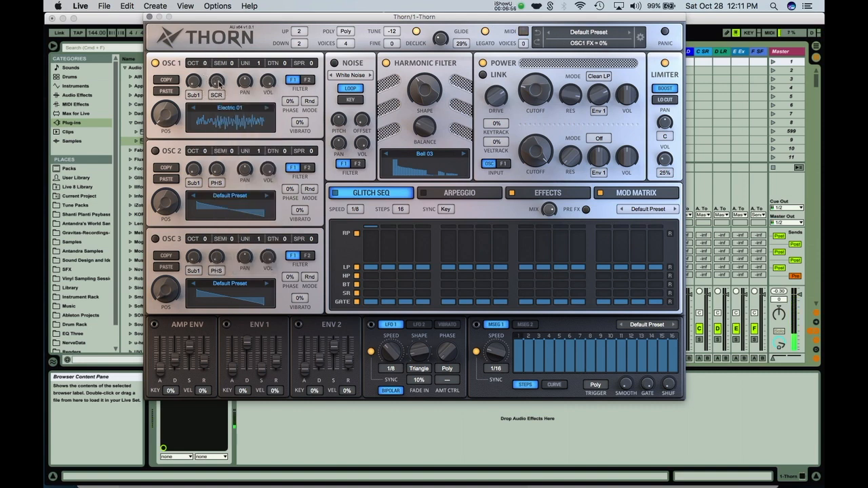
drag(218, 83, 218, 62)
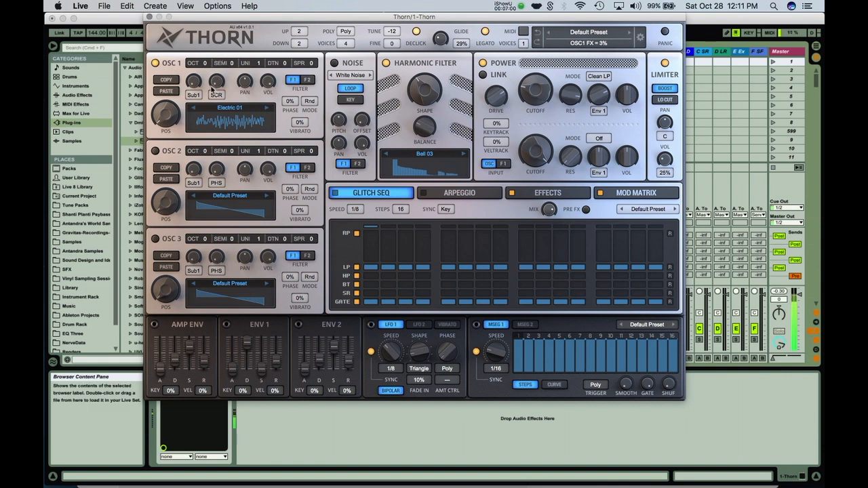
Audition the Wah and Notch effect types on OSC 1 while sweeping the effect amount.
click(216, 95)
click(234, 143)
mouse_move(218, 83)
mouse_down()
mouse_move(215, 49)
mouse_move(219, 98)
mouse_up()
click(218, 98)
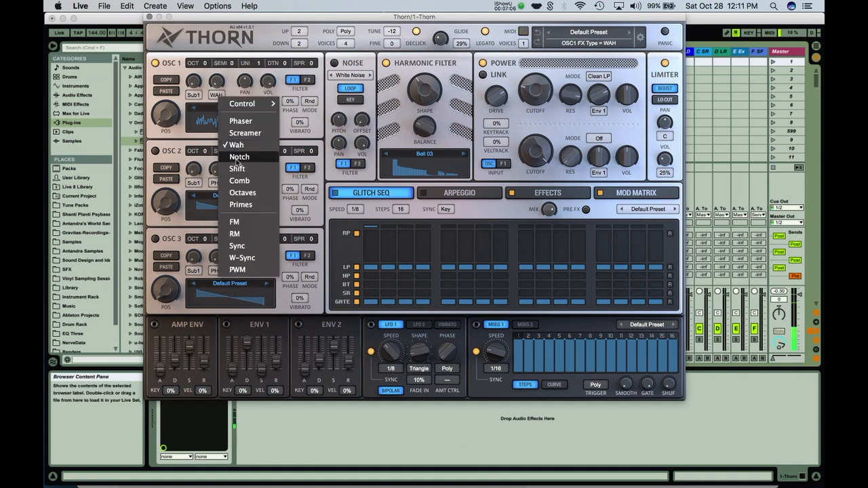
click(238, 158)
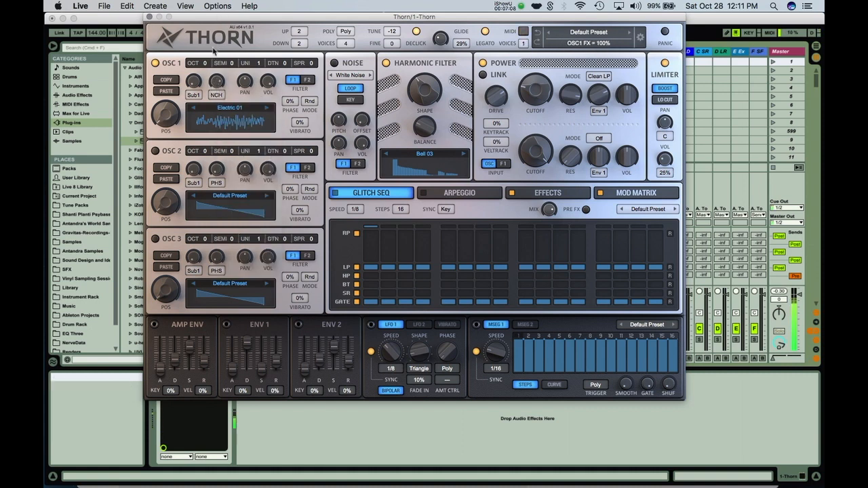
Try the Shift and Comb effect types on OSC 1 and sweep the amount of each.
click(215, 95)
click(231, 164)
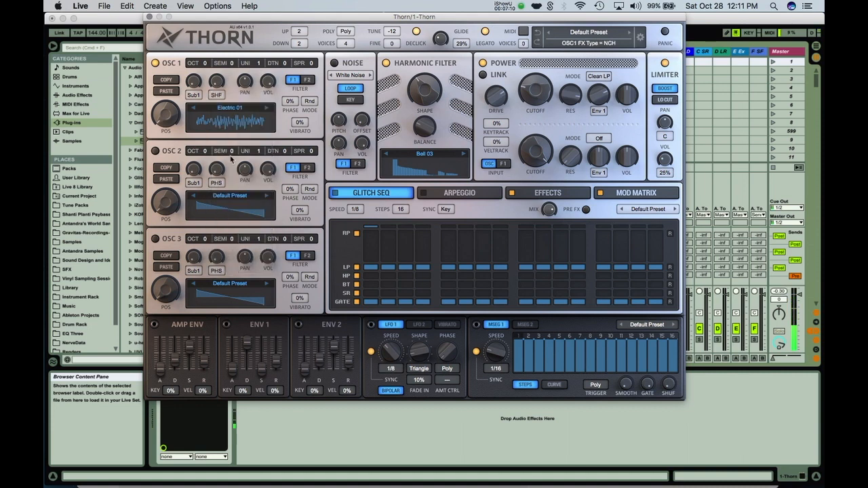
drag(220, 39, 212, 84)
click(217, 95)
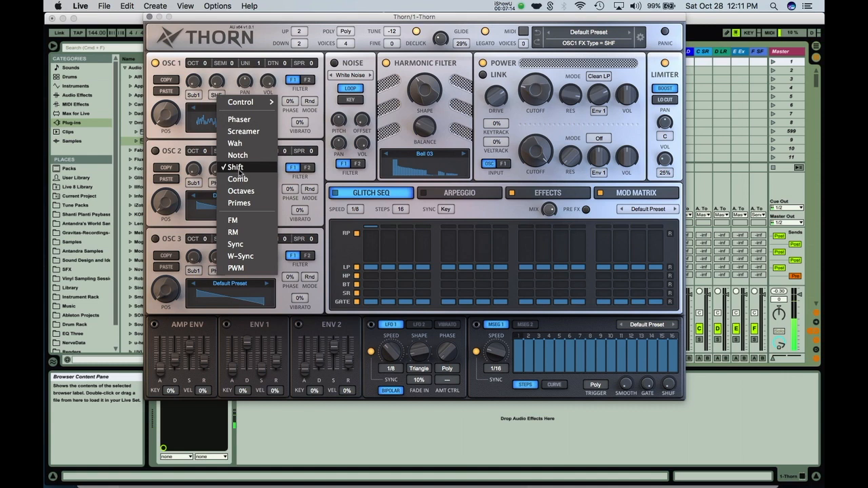
click(234, 183)
drag(223, 95, 219, 49)
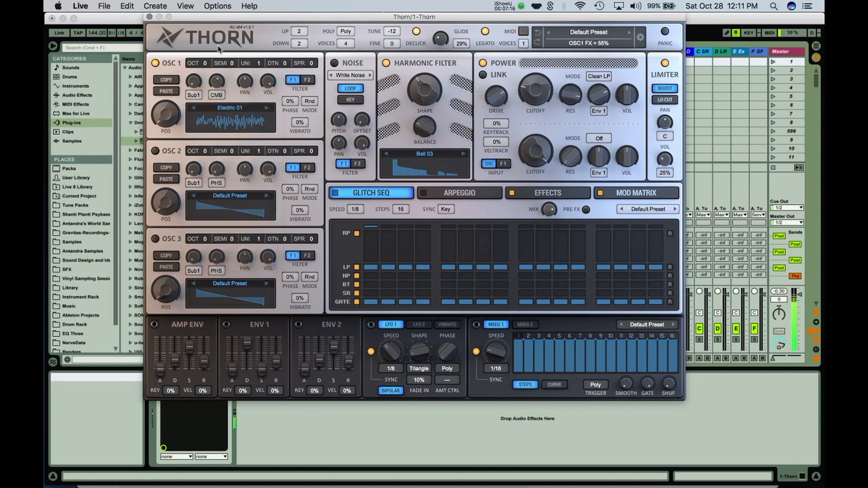
Try the Octaves and Primes effect types on OSC 1, turning up the effect amount for each.
click(217, 97)
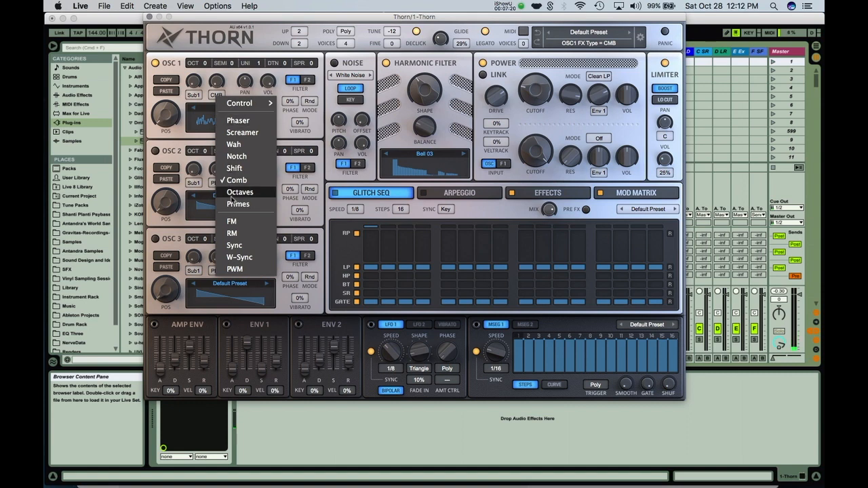
click(234, 193)
drag(217, 81, 209, 7)
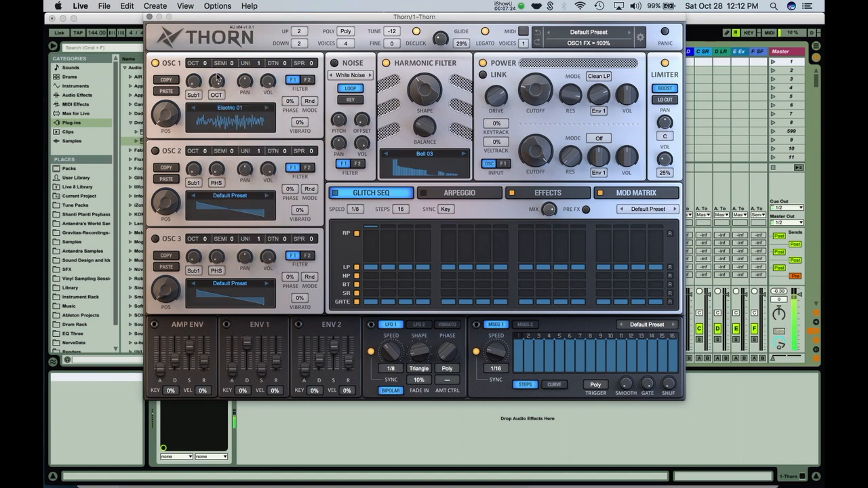
click(216, 94)
click(234, 197)
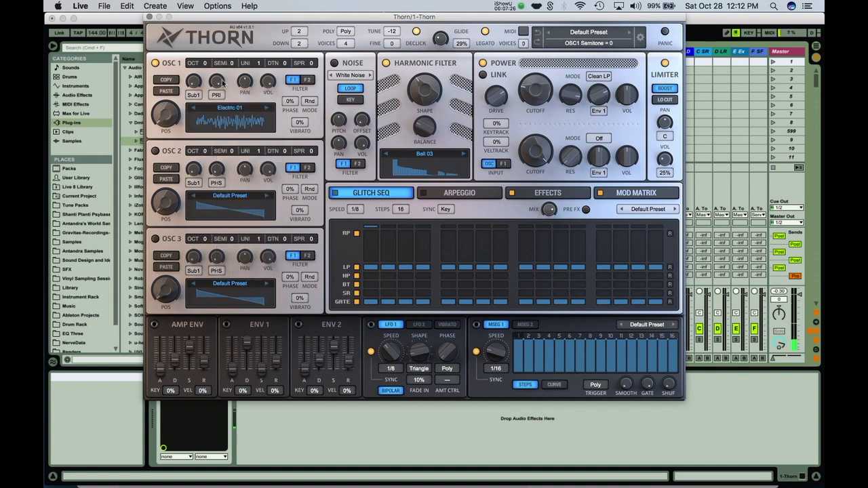
drag(218, 84, 217, 54)
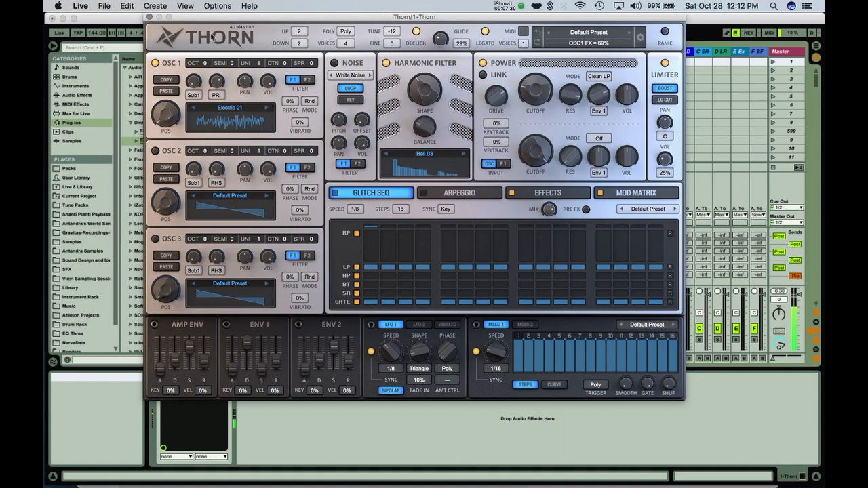
Set OSC 1's effect type to FM and raise its amount to about 96% with OSC 2 switched off.
click(211, 92)
click(227, 224)
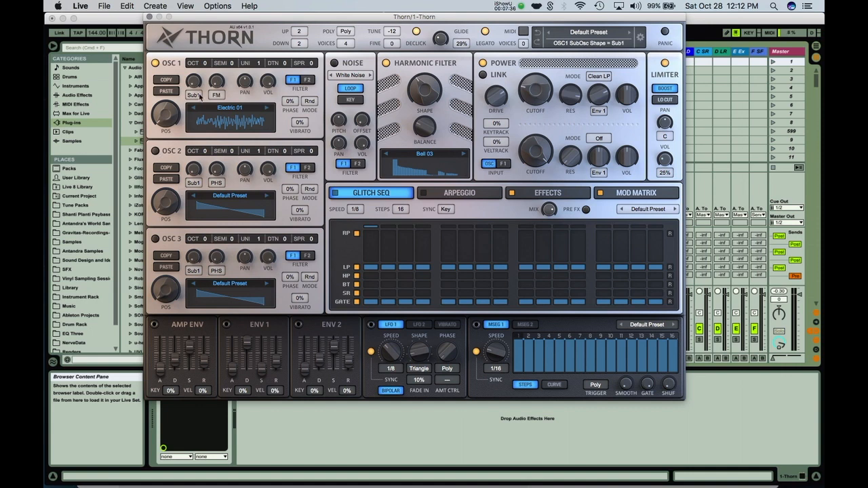
click(156, 151)
click(156, 150)
drag(218, 84, 217, 70)
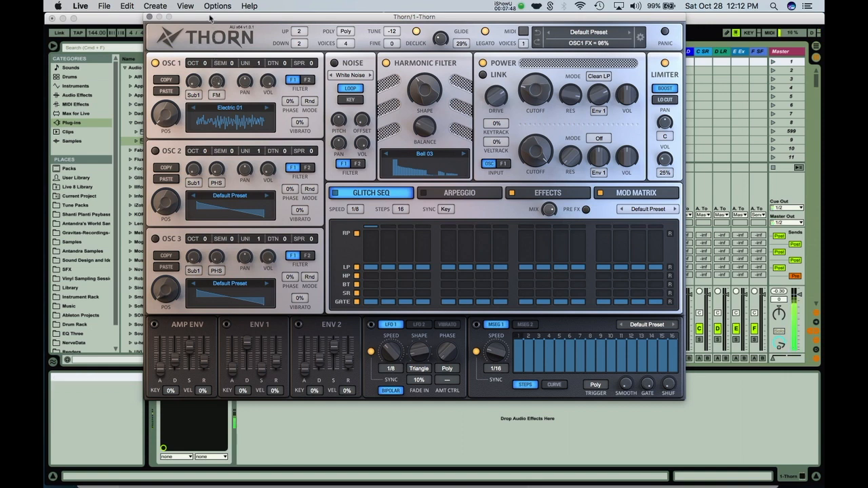
Switch on OSC 2 as the modulator, load the Basic Sine waveform into it and sweep OSC 1's FM amount.
click(158, 151)
drag(219, 80, 219, 58)
click(228, 196)
mouse_move(242, 222)
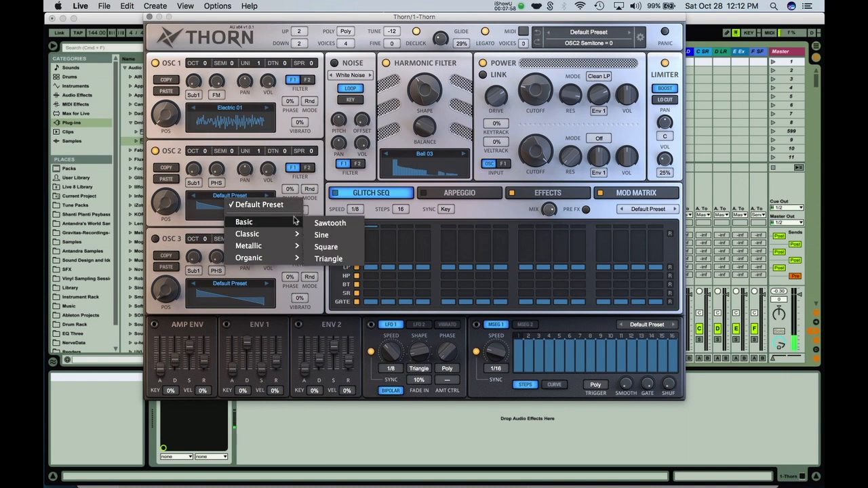
click(328, 238)
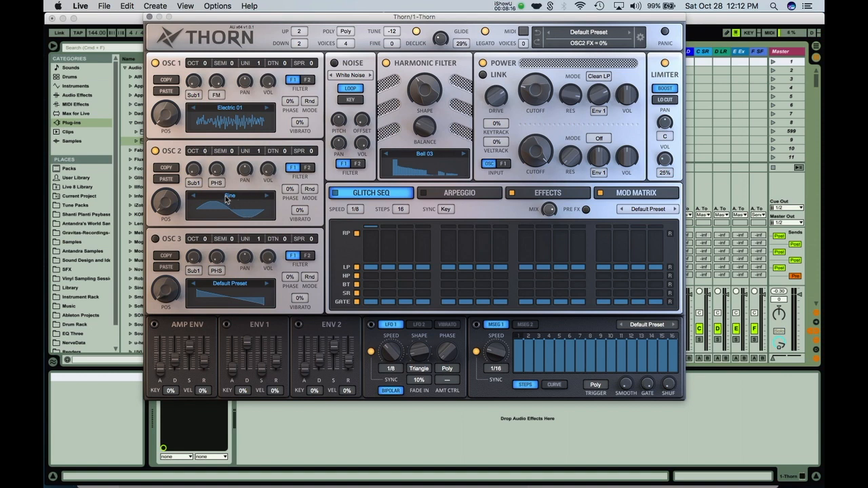
drag(216, 80, 216, 106)
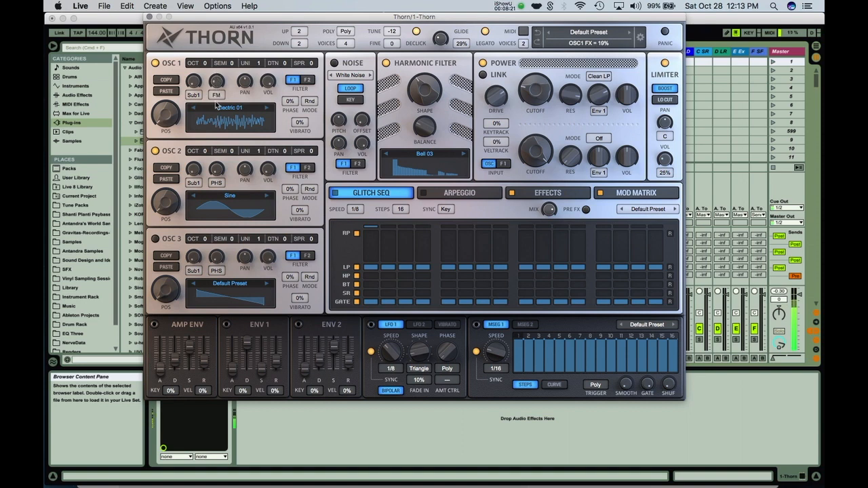
Set OSC 2's effect type to FM and adjust its amount with OSC 3 switched on.
click(216, 182)
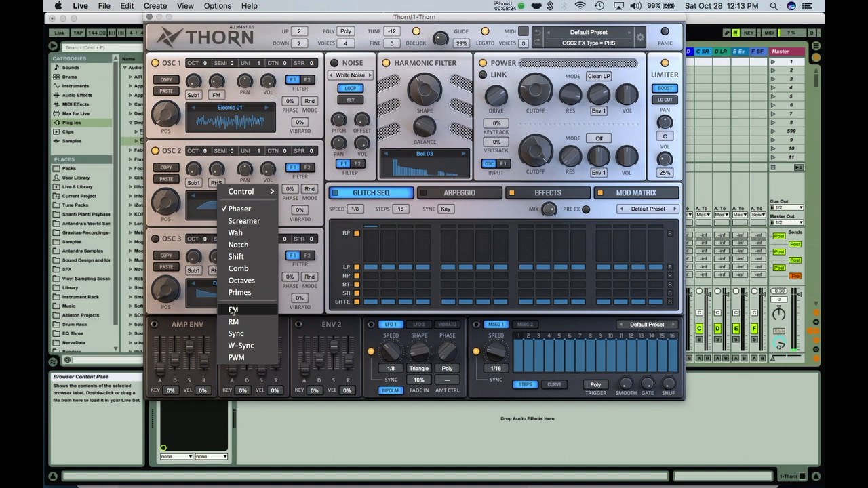
click(233, 310)
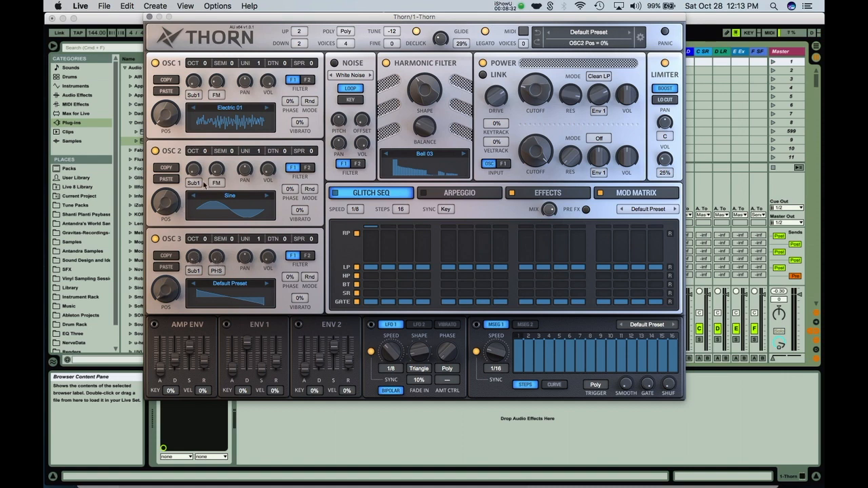
mouse_move(218, 173)
mouse_down()
mouse_move(214, 141)
mouse_move(218, 167)
mouse_up()
Load the Square waveform from the Basic presets into OSC 3.
click(229, 284)
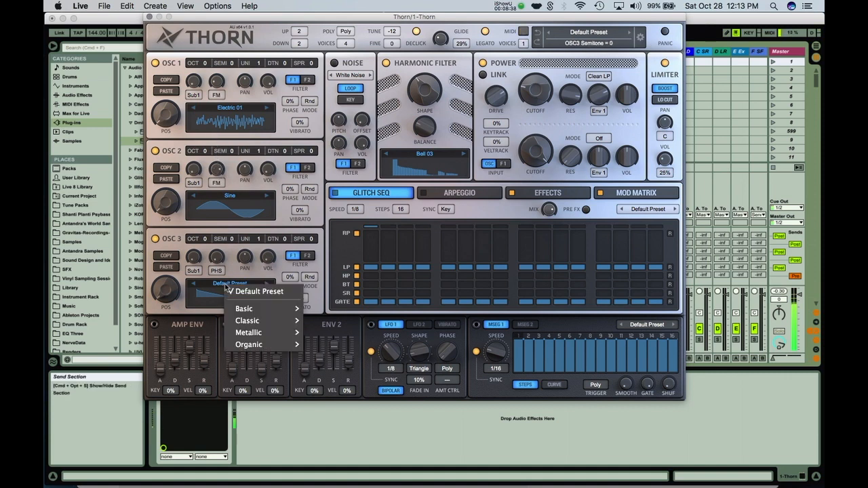
mouse_move(296, 306)
click(326, 295)
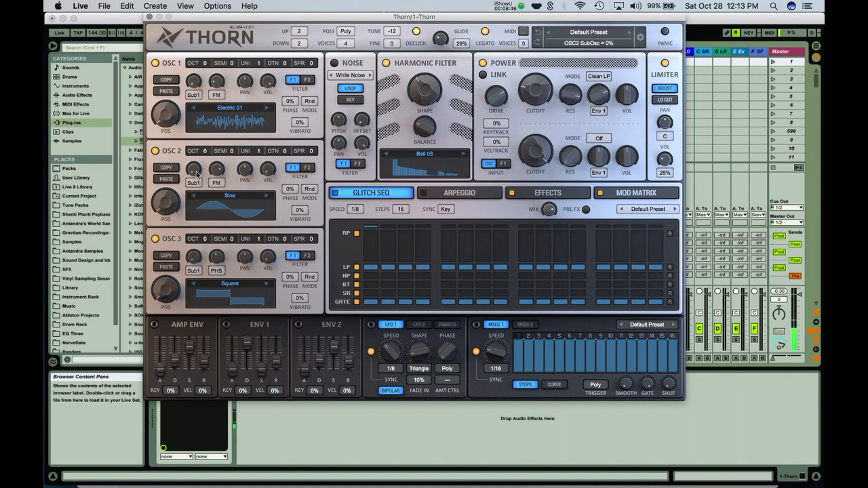
Try OSC 2's sub oscillator at 50% and OSC 1's Sub1 at 100%, playing notes in different octaves and turning the levels back down.
drag(195, 142, 195, 139)
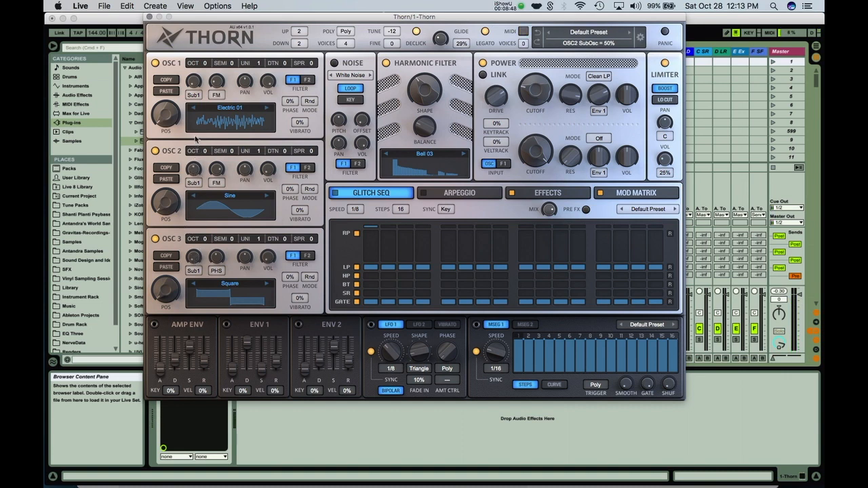
drag(196, 182, 197, 210)
click(194, 95)
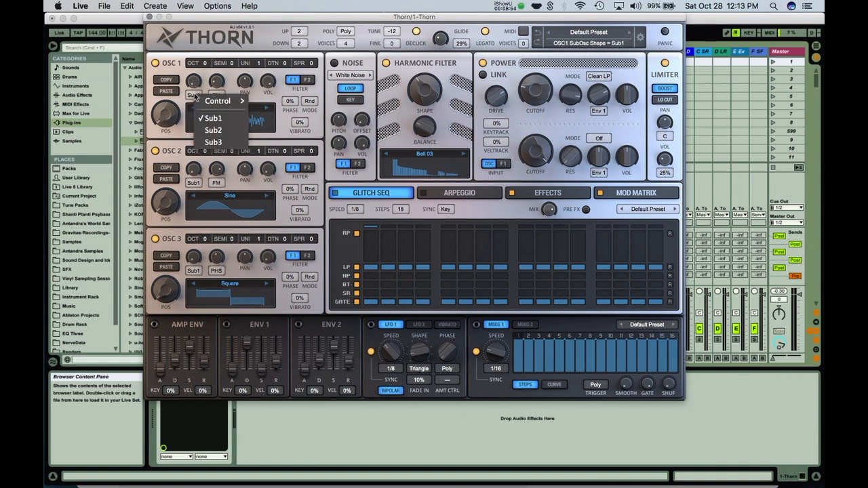
click(196, 84)
drag(197, 82, 197, 53)
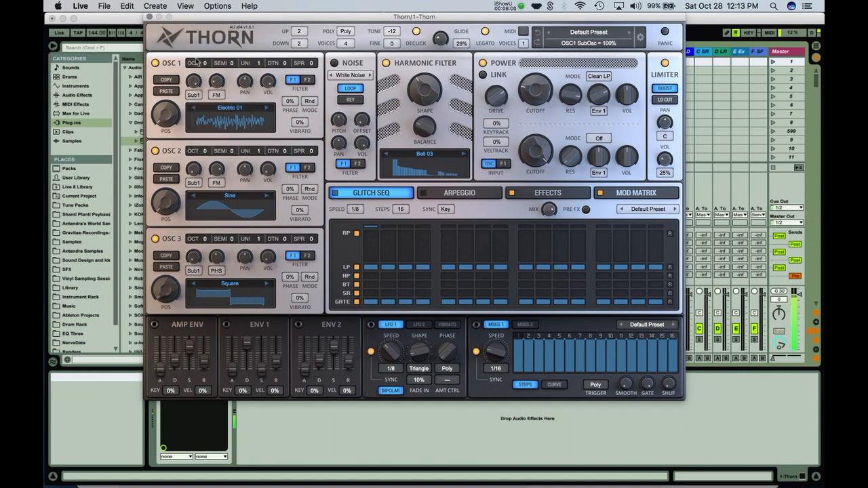
key(z)
key(x)
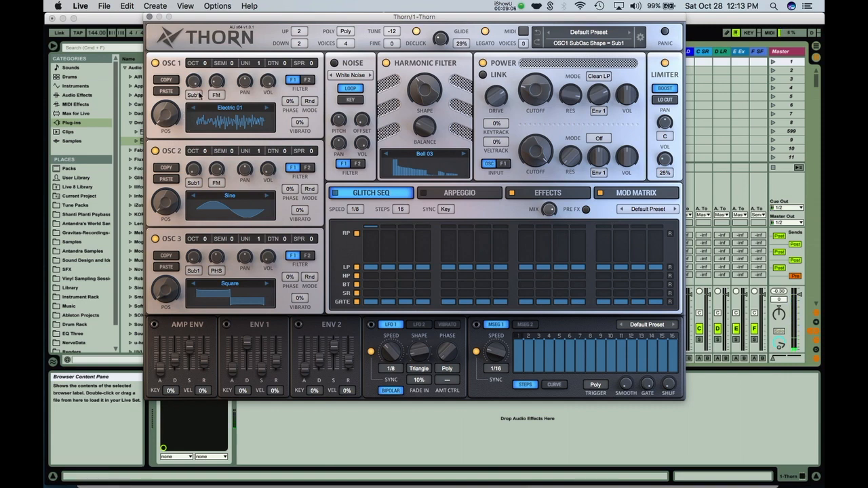
key(a)
drag(196, 81, 178, 170)
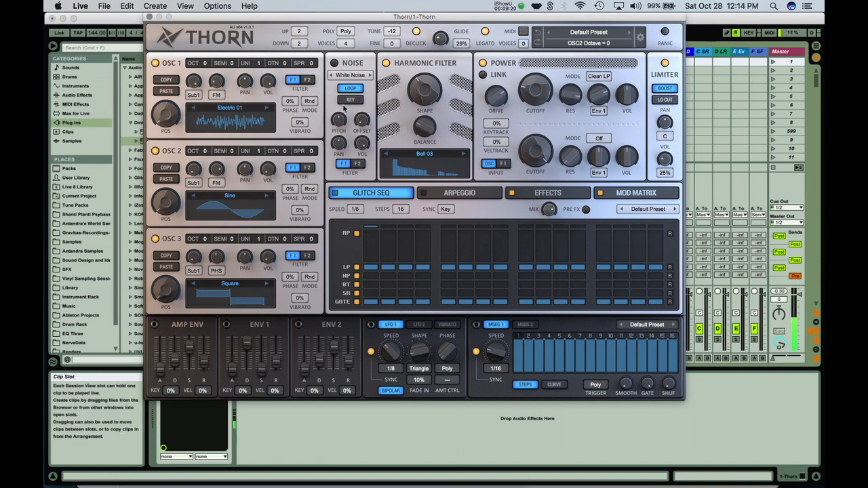
Sweep the first power filter's cutoff in Clean LP, switch its mode to Clean BP and adjust its cutoff and resonance.
mouse_move(535, 85)
mouse_down()
mouse_move(539, 72)
mouse_move(532, 93)
mouse_move(531, 82)
mouse_up()
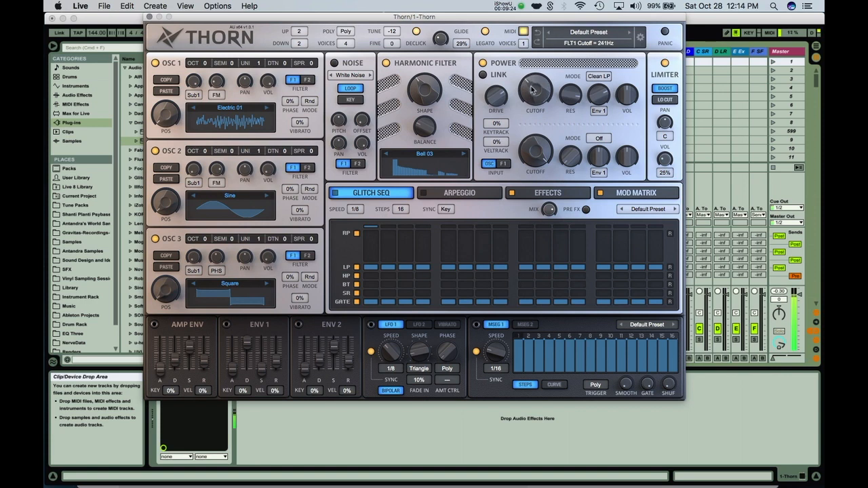
click(594, 76)
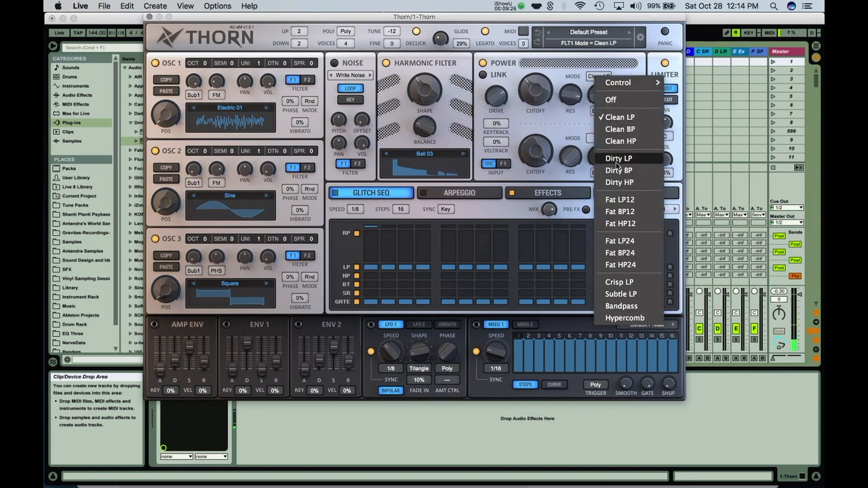
click(615, 128)
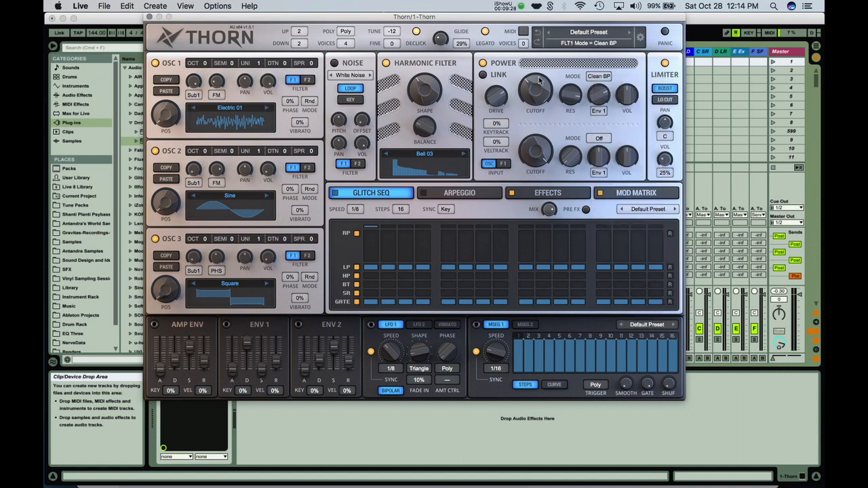
drag(540, 97, 495, 120)
drag(526, 81, 525, 78)
drag(574, 93, 533, 99)
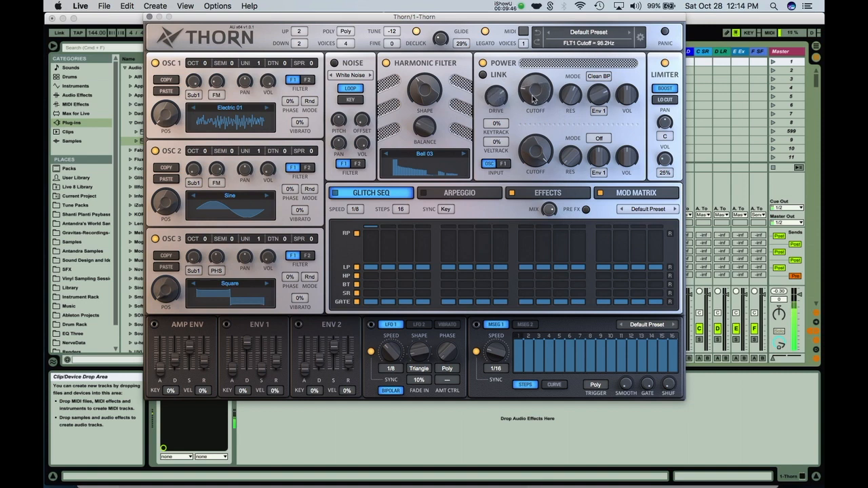
Audition the first power filter's Clean HP, Dirty LP and Dirty BP modes, sweeping the cutoff in each.
click(598, 76)
click(617, 138)
drag(546, 100, 532, 112)
click(598, 76)
click(628, 159)
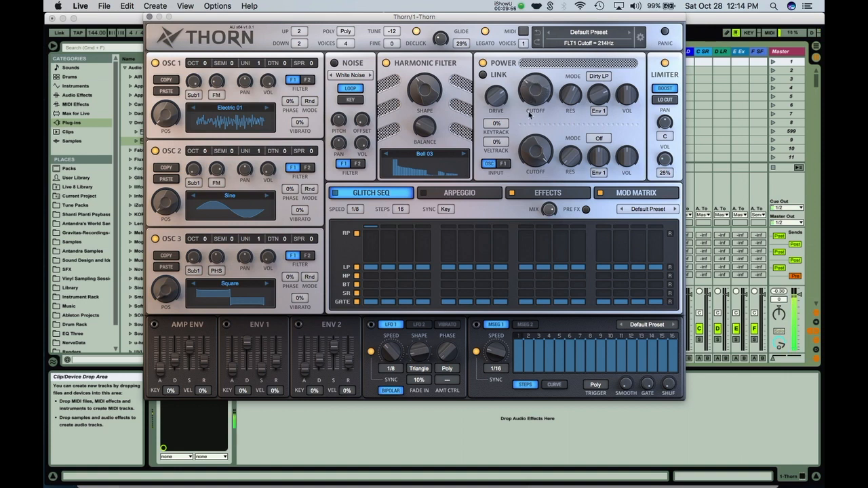
click(599, 76)
click(621, 175)
drag(537, 95, 533, 114)
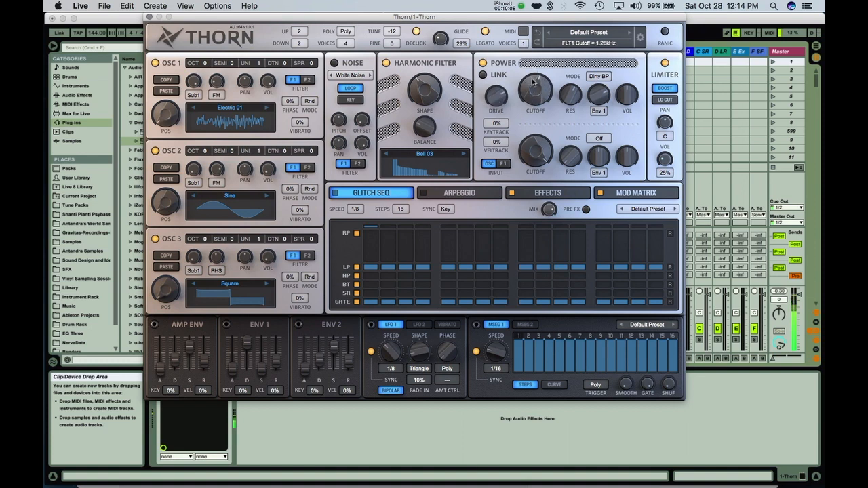
Set the first power filter's mode to Dirty HP and bring its cutoff down to 129 Hz.
click(598, 76)
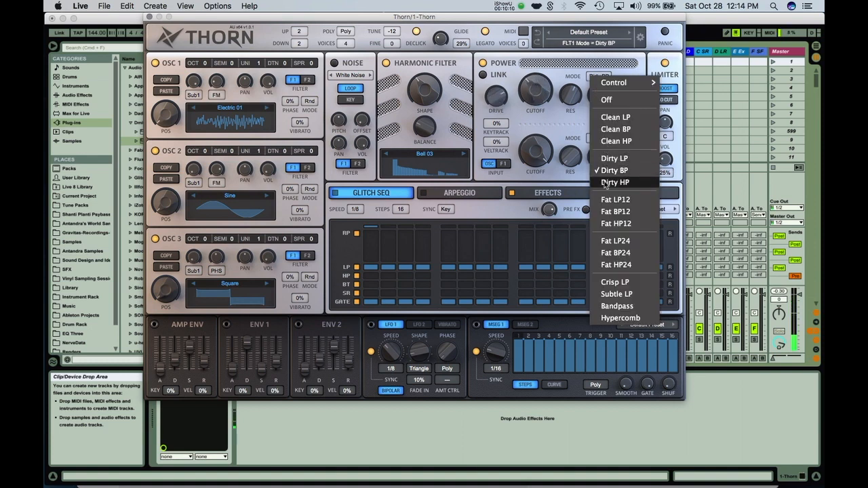
click(605, 183)
drag(533, 70, 520, 99)
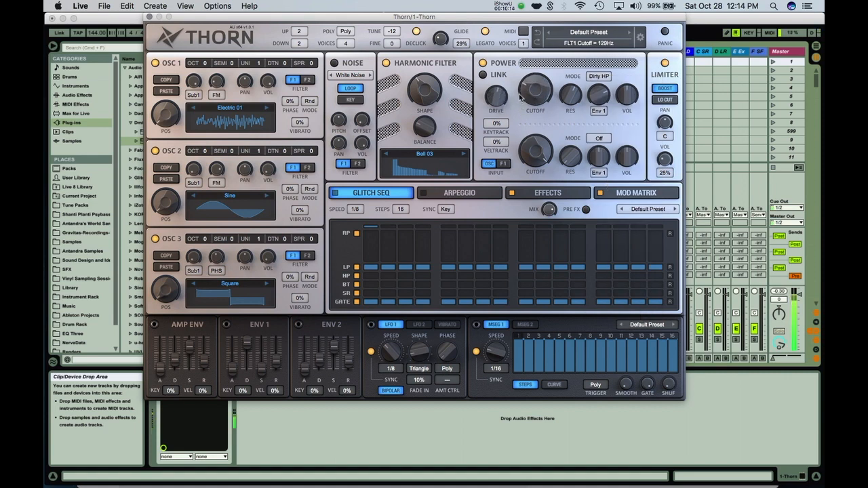
Audition the first power filter's Fat LP12, Fat BP12 and Fat HP12 modes, sweeping the cutoff in each.
click(599, 76)
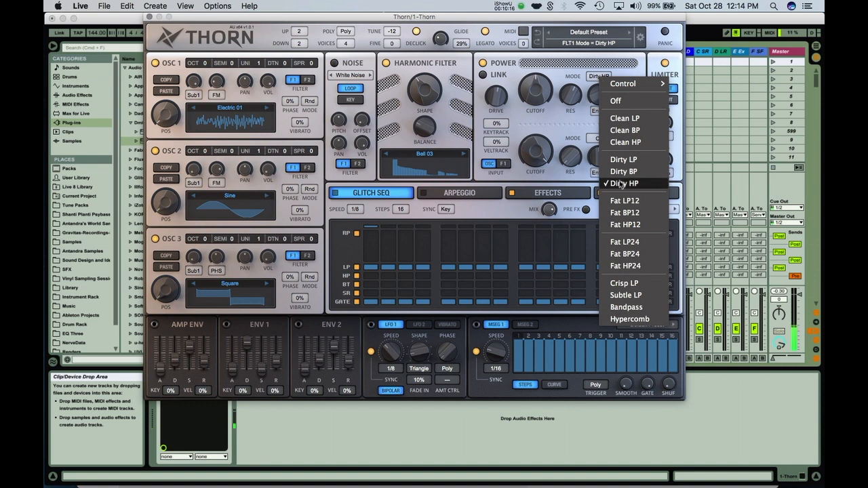
click(619, 201)
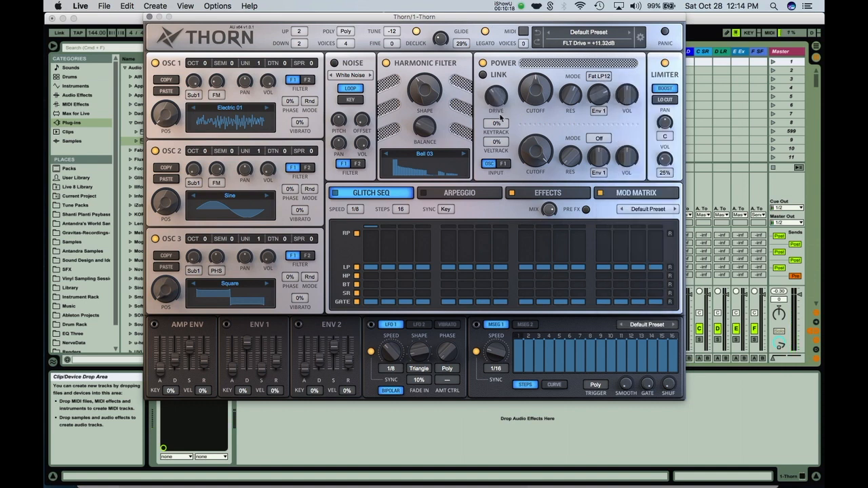
mouse_move(539, 93)
mouse_down()
mouse_move(533, 85)
mouse_move(528, 107)
mouse_move(533, 87)
mouse_move(529, 93)
mouse_up()
click(600, 79)
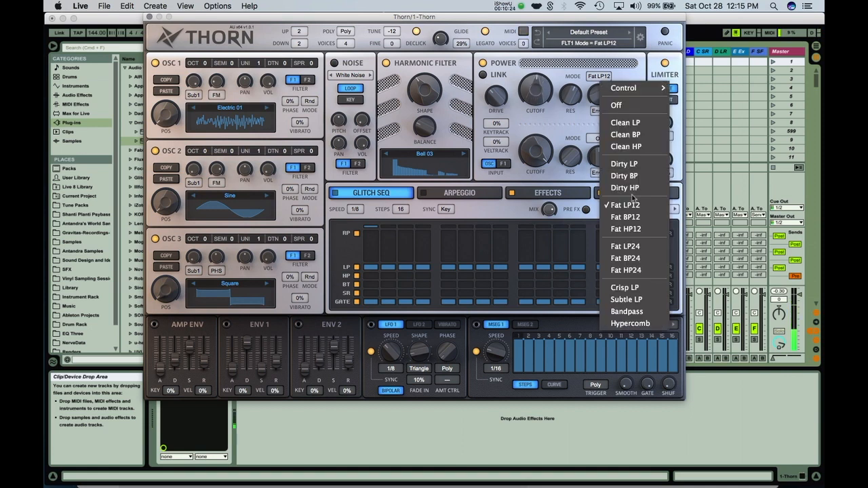
click(625, 217)
mouse_move(535, 90)
mouse_down()
mouse_move(538, 102)
mouse_move(535, 84)
mouse_move(532, 95)
mouse_up()
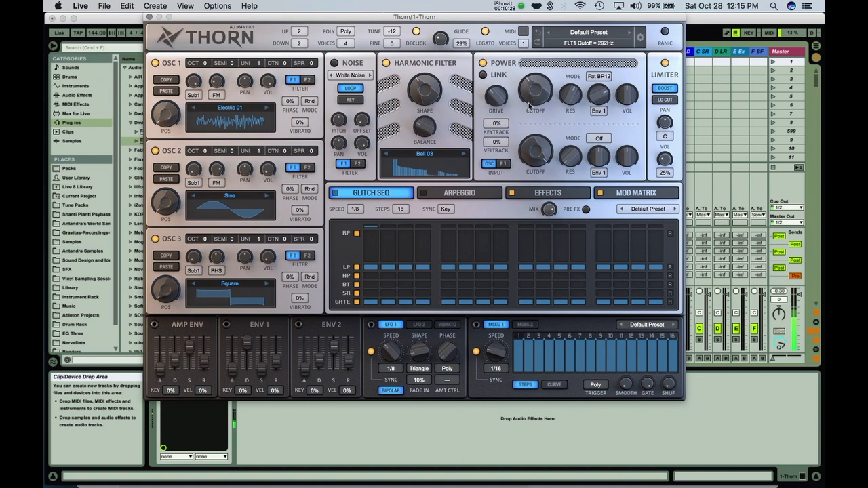
click(600, 79)
click(625, 222)
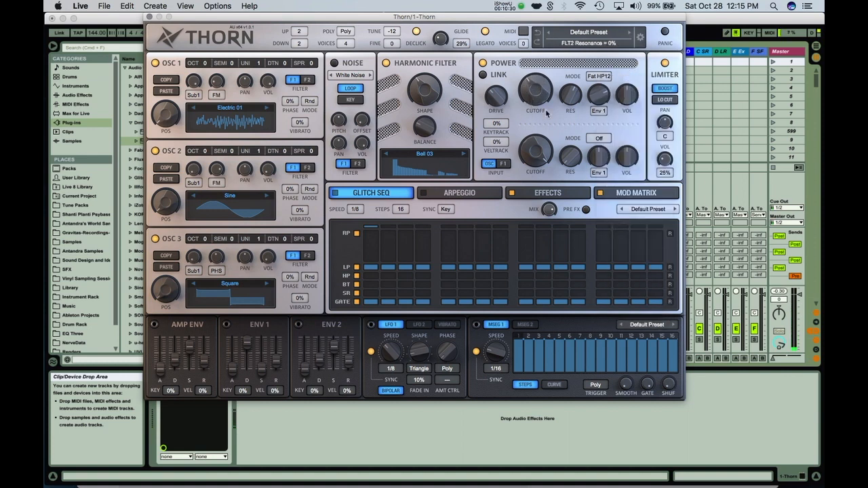
mouse_move(535, 97)
mouse_down()
mouse_move(537, 82)
mouse_move(533, 112)
mouse_up()
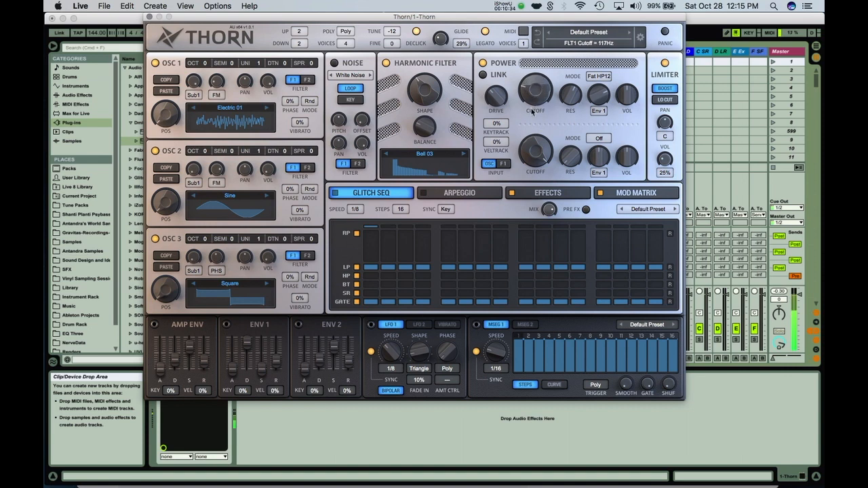
Audition the first power filter's Fat LP24, Fat BP24 and Fat HP24 modes, sweeping the cutoff in each.
click(599, 76)
click(627, 236)
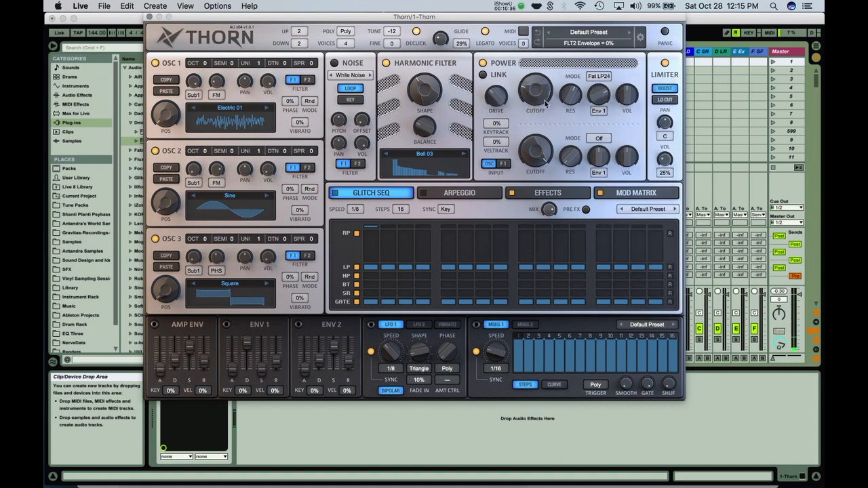
mouse_move(541, 99)
mouse_down()
mouse_move(533, 83)
mouse_move(544, 90)
mouse_move(505, 100)
mouse_move(497, 91)
mouse_move(538, 57)
mouse_move(547, 90)
mouse_move(533, 95)
mouse_up()
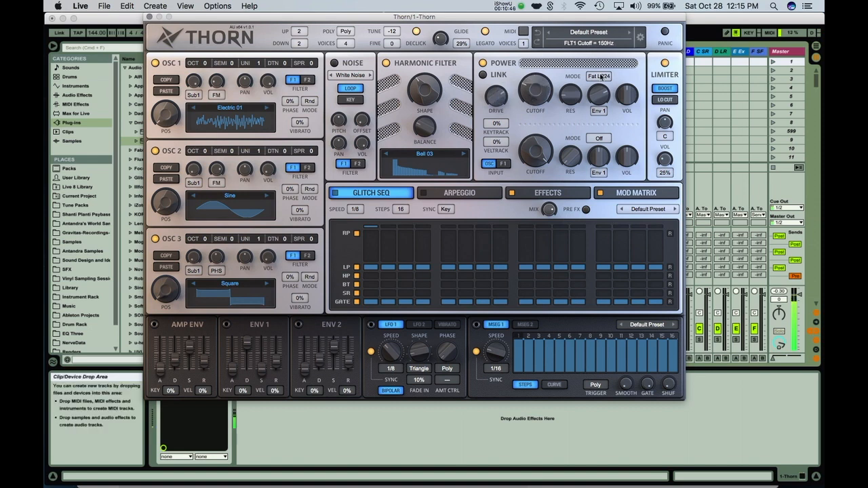
click(600, 77)
click(613, 254)
mouse_move(539, 95)
mouse_down()
mouse_move(537, 80)
mouse_move(528, 94)
mouse_move(539, 81)
mouse_up()
click(600, 76)
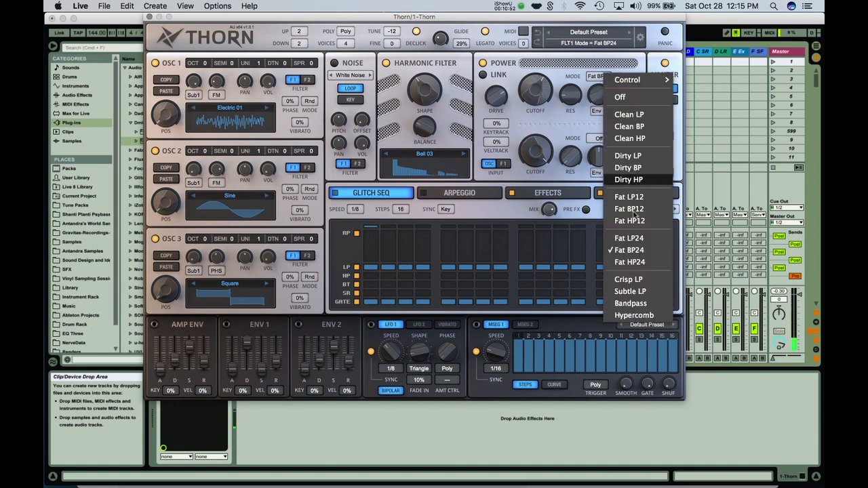
click(630, 262)
drag(541, 87, 535, 137)
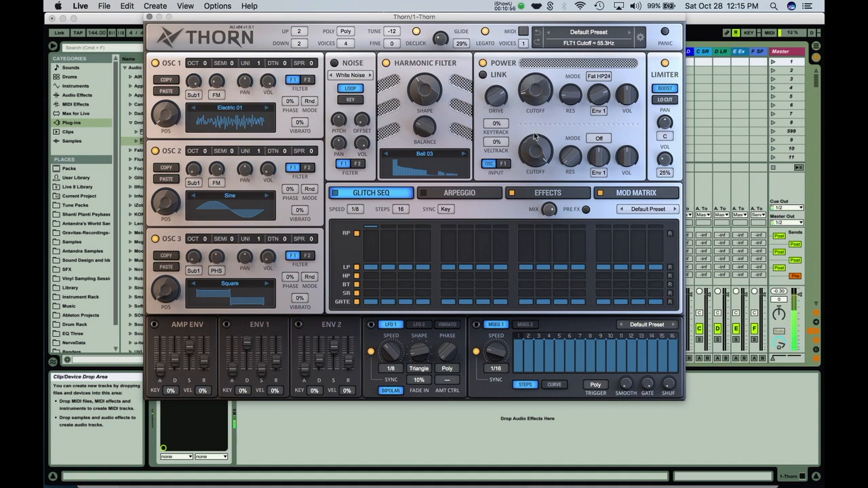
Audition the first power filter's Crisp LP, Subtle LP and Bandpass modes, sweeping the cutoff in each.
click(598, 76)
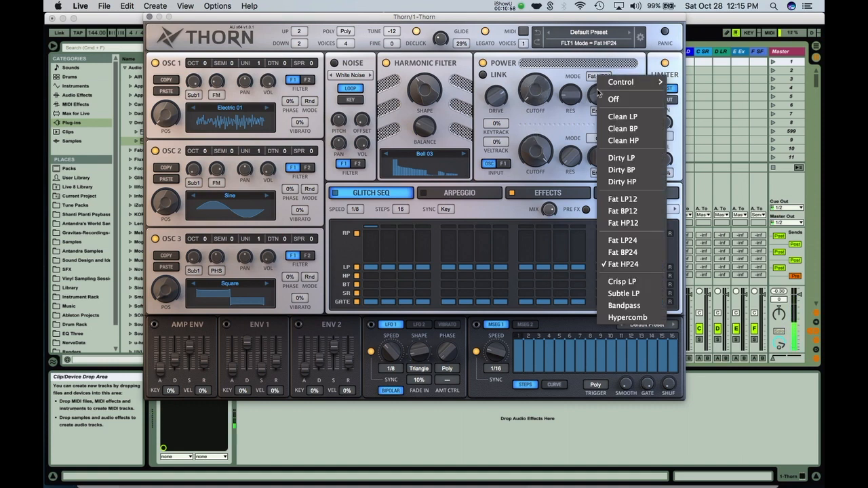
click(609, 284)
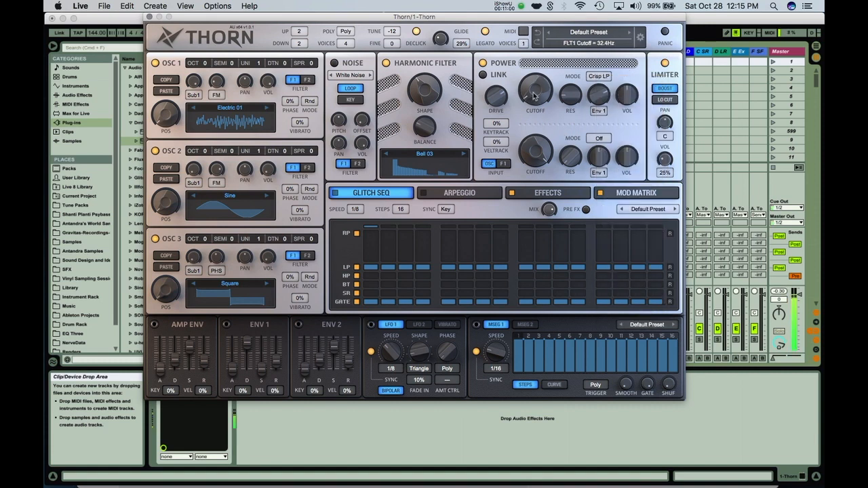
drag(531, 85, 527, 51)
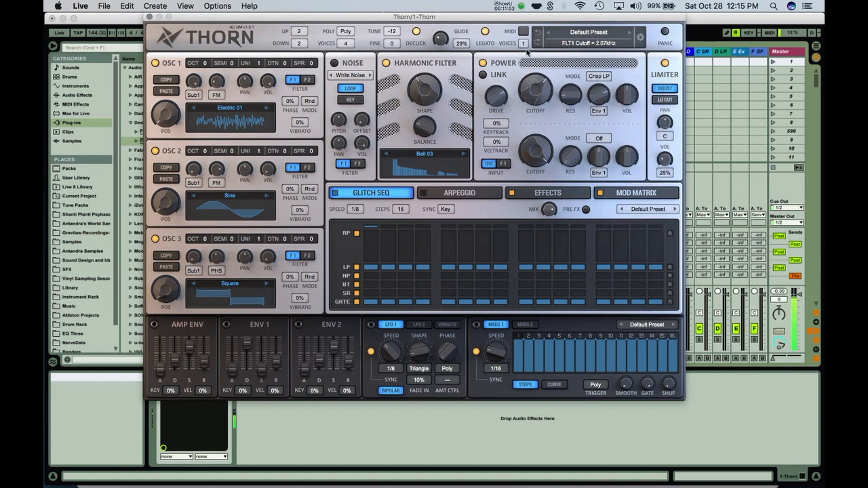
click(599, 77)
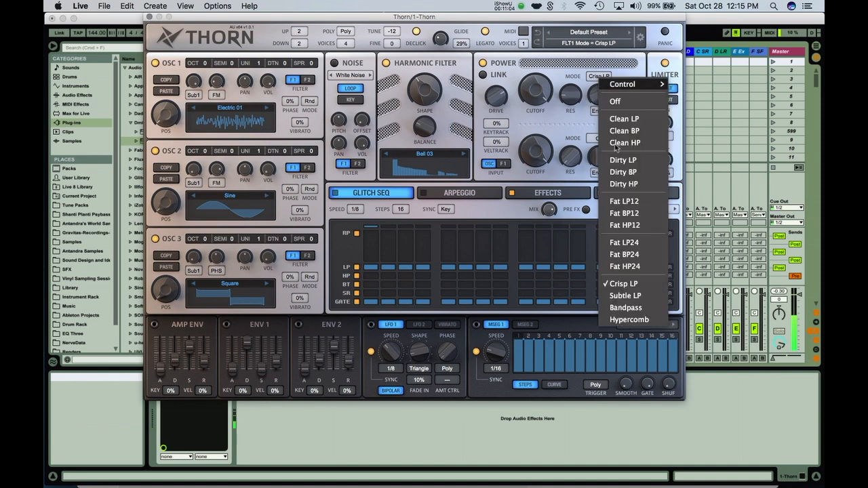
click(624, 296)
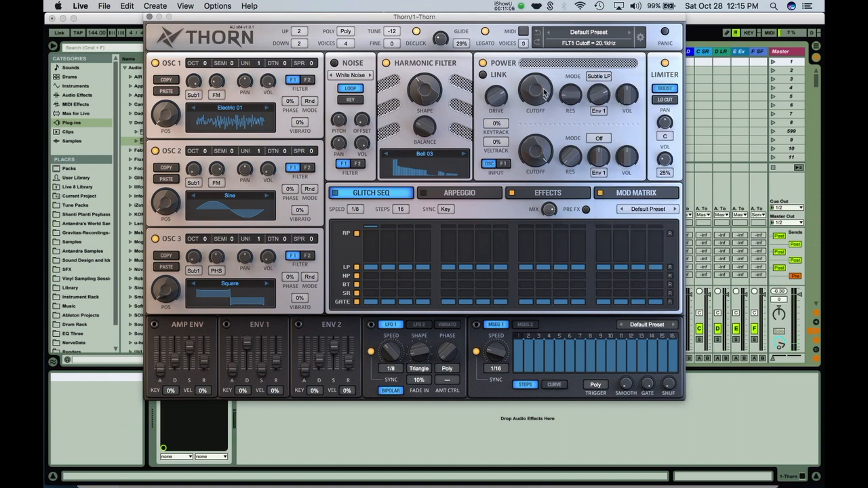
drag(538, 124, 532, 90)
click(599, 76)
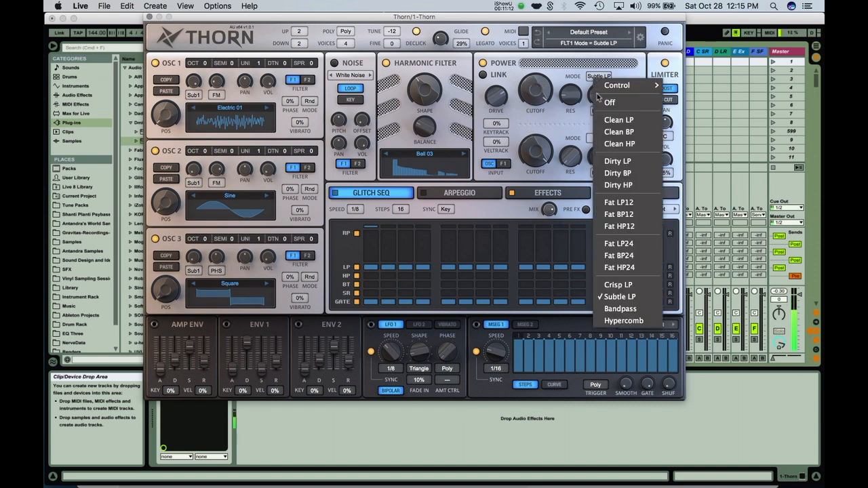
click(628, 307)
drag(535, 91, 534, 135)
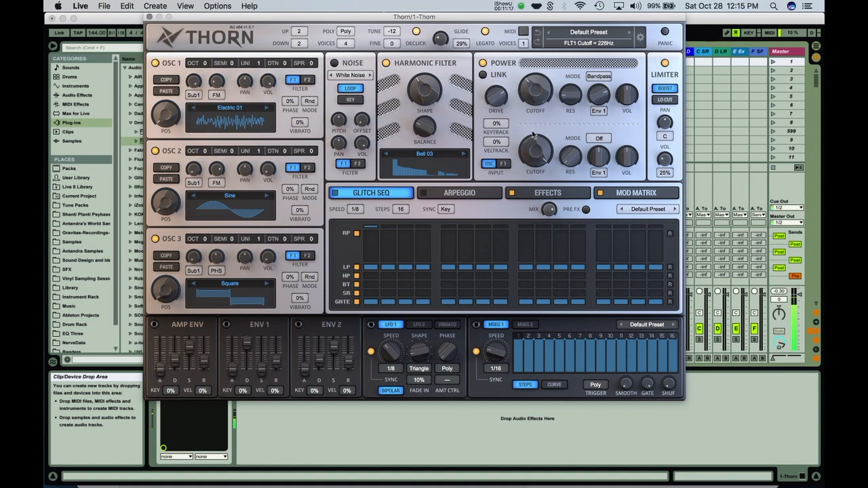
Set the first power filter's mode to Hypercomb and bring its cutoff down to 117 Hz.
click(602, 76)
click(632, 322)
mouse_move(536, 89)
mouse_down()
mouse_move(532, 165)
mouse_move(531, 100)
mouse_up()
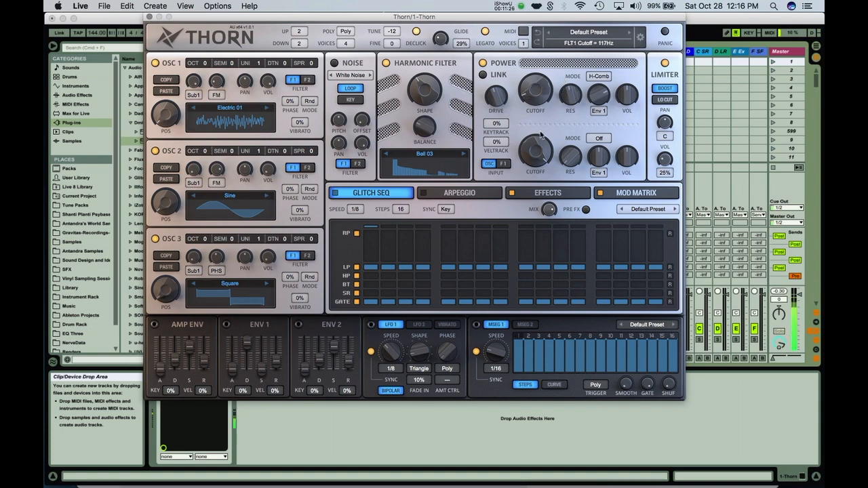
Load the Formant 01 preset in the harmonic filter and sweep its shape back and forth.
click(428, 156)
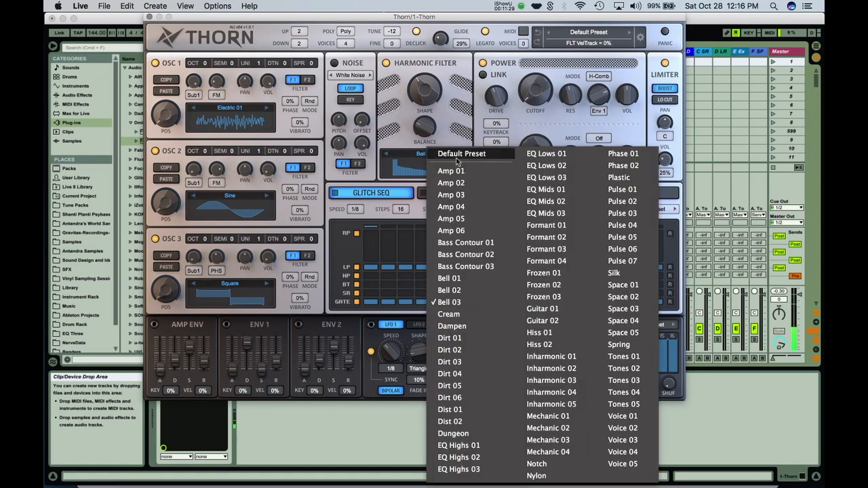
click(548, 227)
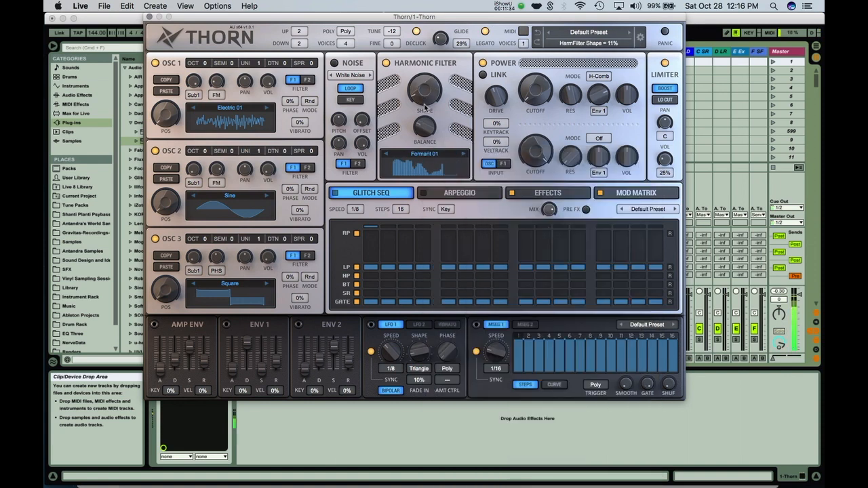
drag(422, 85, 417, 93)
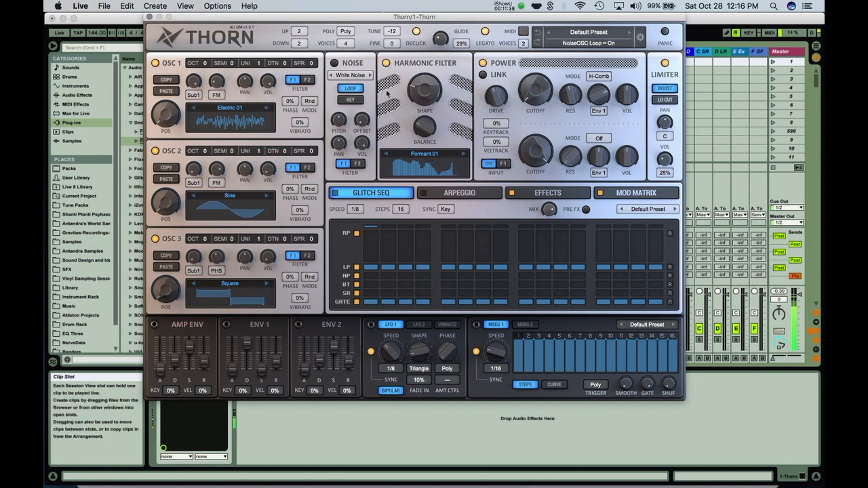
drag(422, 99, 420, 88)
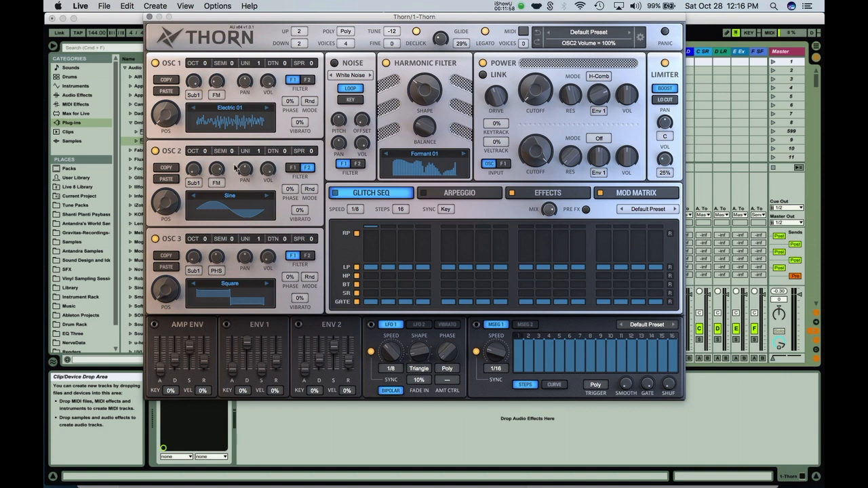
Load the classic Pulse 04 waveform in OSC 2 and set the second power filter's mode to Dirty BP.
click(229, 195)
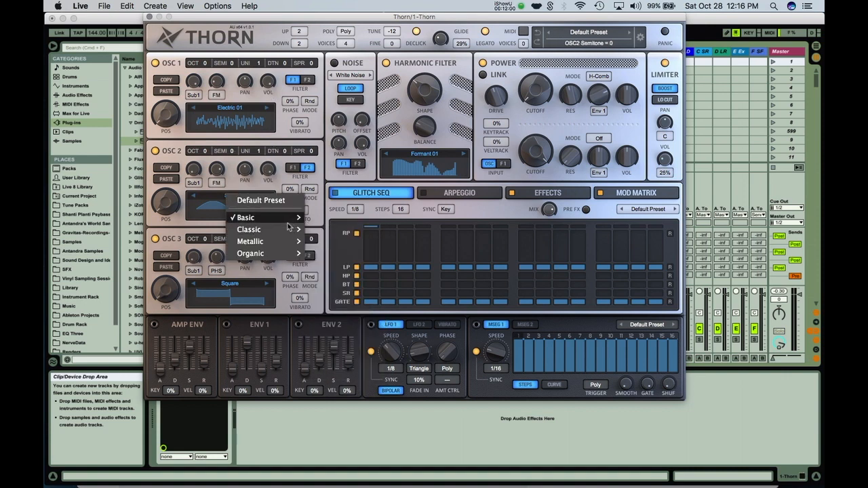
mouse_move(291, 229)
click(349, 265)
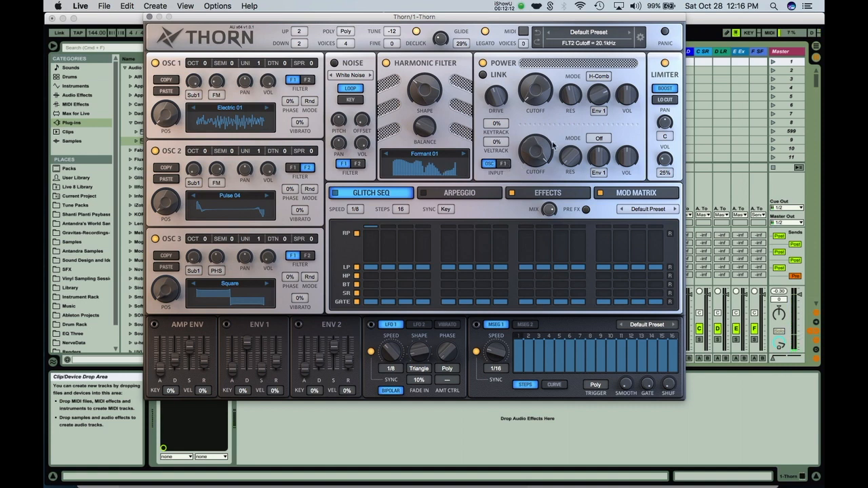
click(601, 140)
click(625, 231)
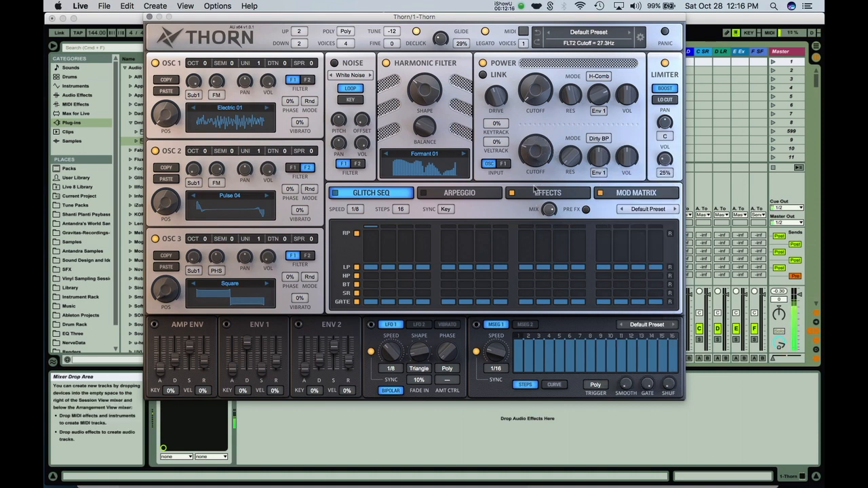
Adjust OSC 2's wave position, try the Pulse 05 waveform and settle on the basic Square waveform.
drag(166, 201, 169, 150)
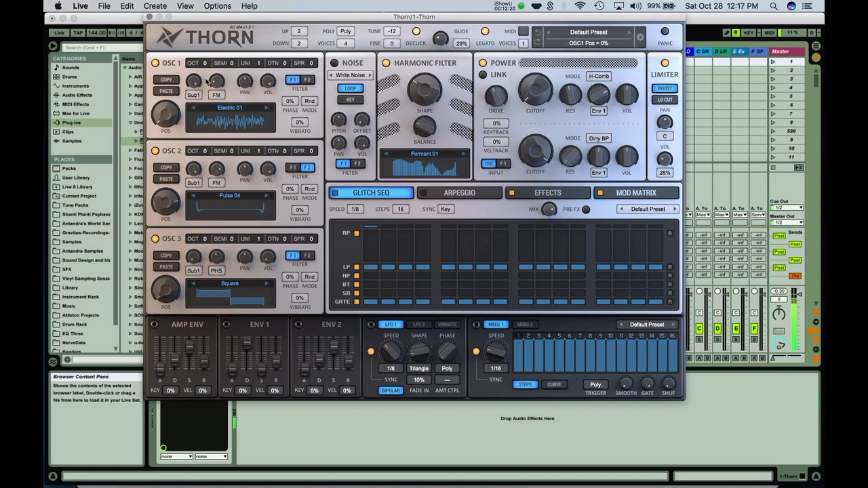
click(267, 196)
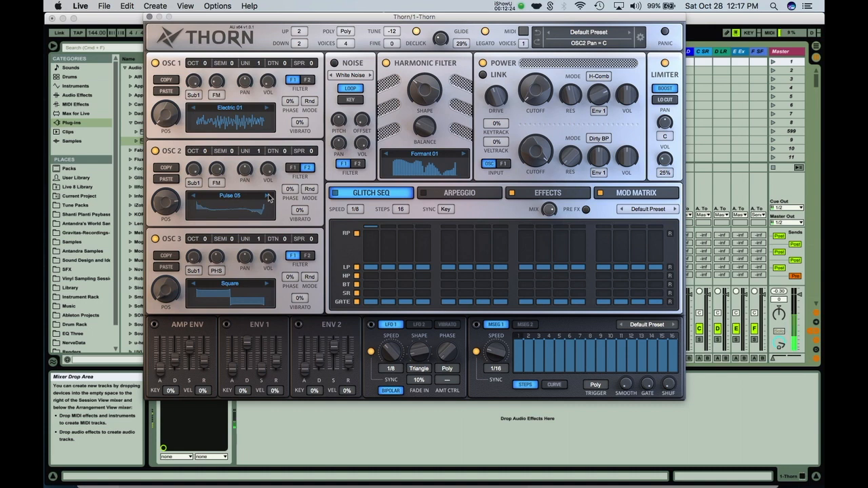
click(238, 199)
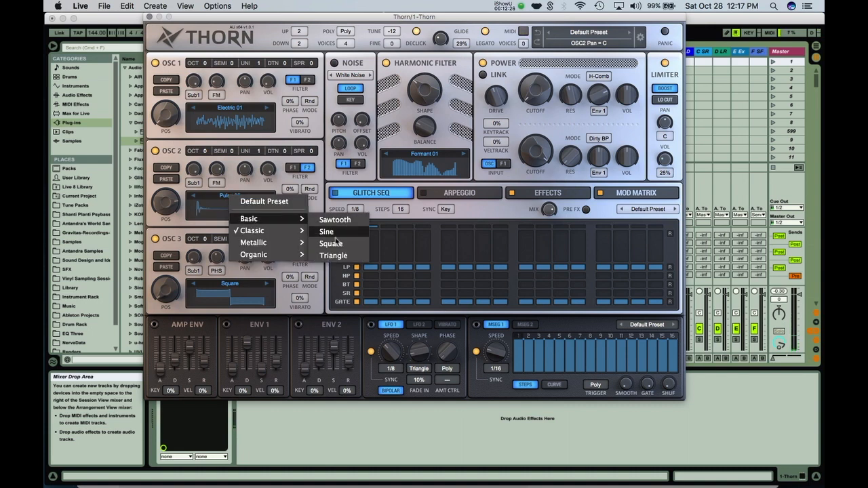
click(237, 201)
Sweep the second power filter's cutoff to 373 Hz and give it a -68% envelope amount driven by Env 2.
drag(532, 151, 513, 183)
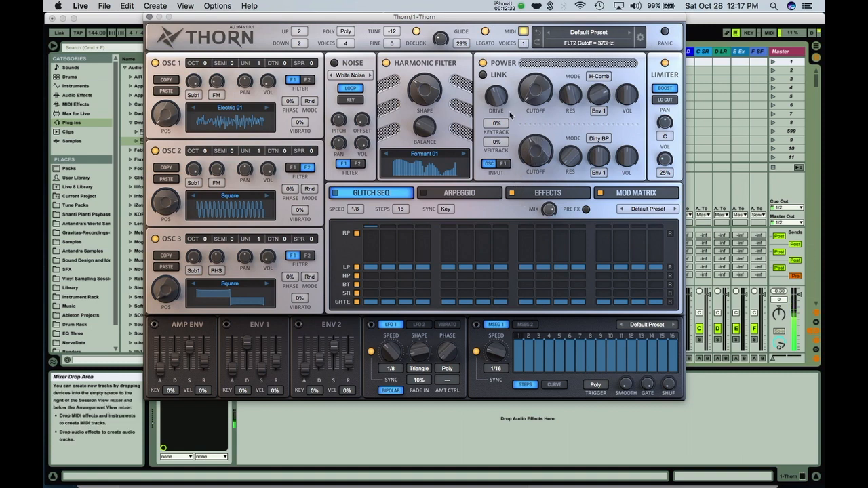
drag(599, 156, 602, 175)
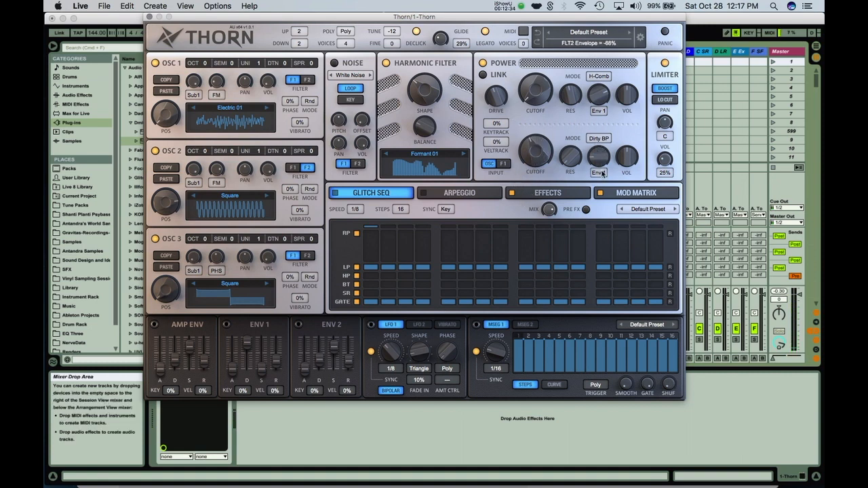
click(602, 175)
click(624, 209)
Shape Env 2 by adjusting its attack, decay, sustain and release levels.
mouse_move(334, 349)
mouse_down()
mouse_move(335, 360)
mouse_move(322, 336)
mouse_up()
mouse_move(306, 371)
mouse_down()
mouse_move(306, 342)
mouse_move(320, 364)
mouse_up()
click(306, 349)
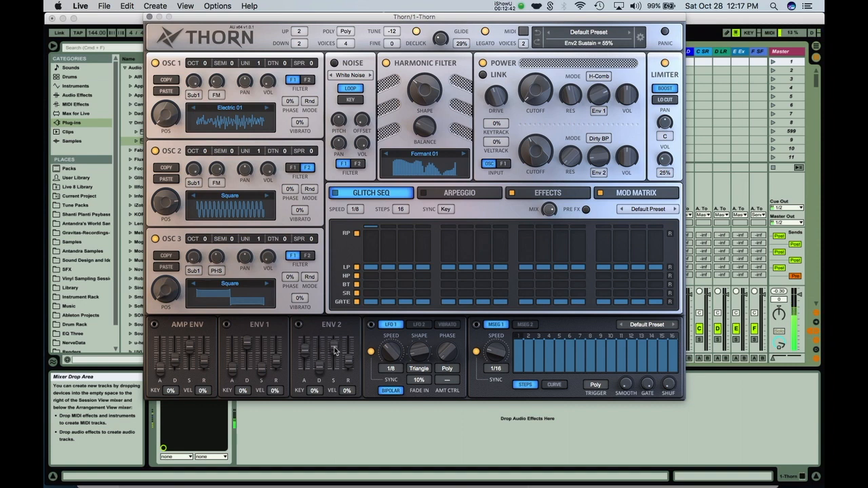
drag(347, 359, 304, 362)
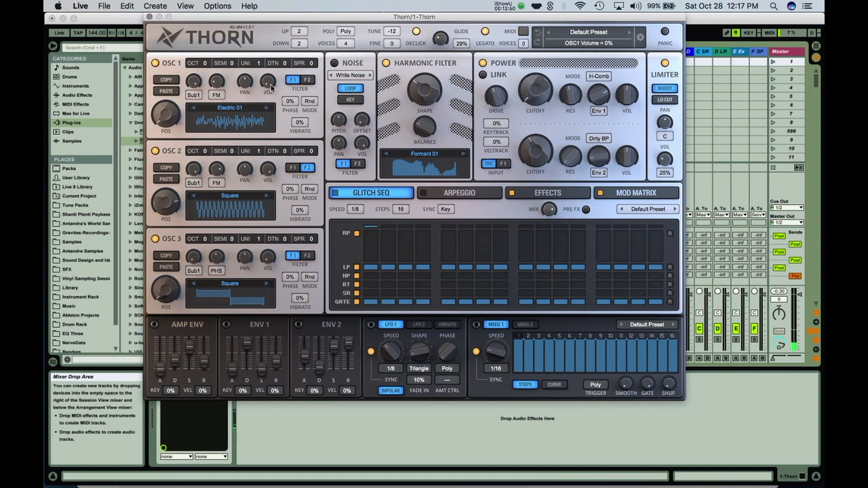
Raise OSC 1's volume to 66%, turn it back down, and sweep the first power filter's cutoff.
drag(268, 89, 269, 84)
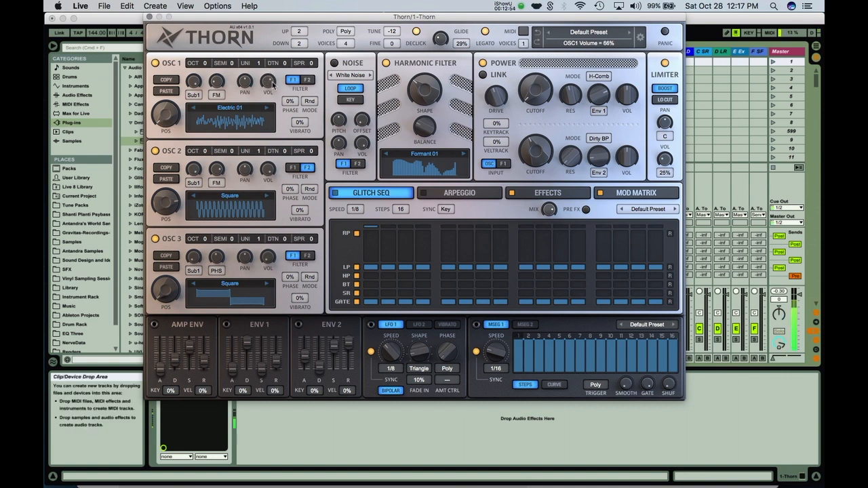
drag(269, 87, 271, 96)
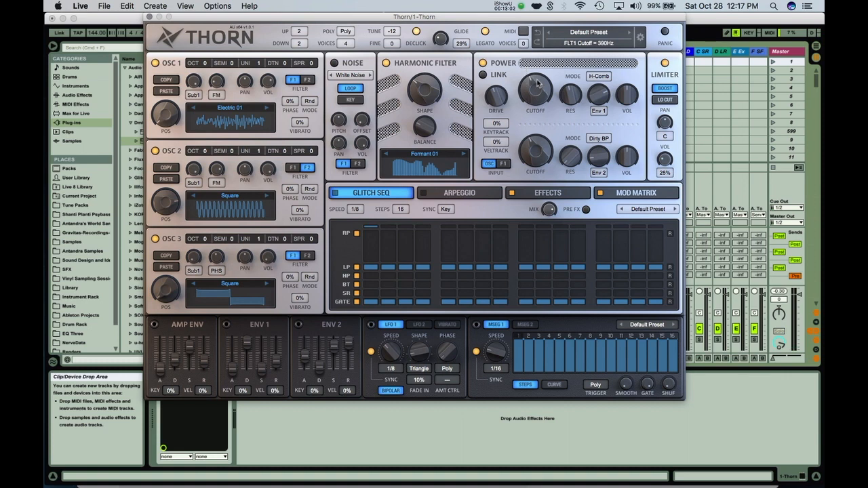
drag(542, 89, 474, 112)
Sweep the harmonic filter's shape, step its preset forward to Formant 03 and bring the shape to 19%.
drag(439, 89, 424, 139)
click(464, 153)
click(465, 153)
drag(424, 90, 428, 74)
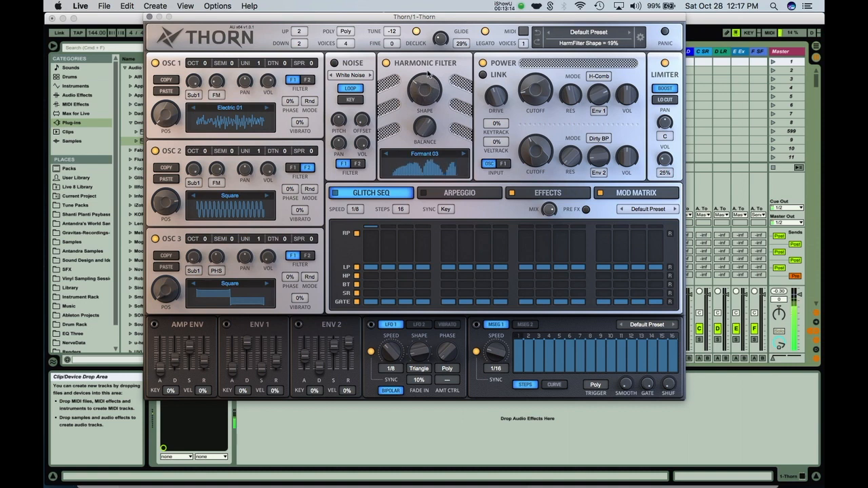
Lower the harmonic filter's balance to 3%, readjust its shape and tweak the first power filter's cutoff.
drag(428, 124, 429, 151)
mouse_move(427, 89)
mouse_down()
mouse_move(429, 64)
mouse_move(430, 84)
mouse_up()
drag(534, 110, 535, 123)
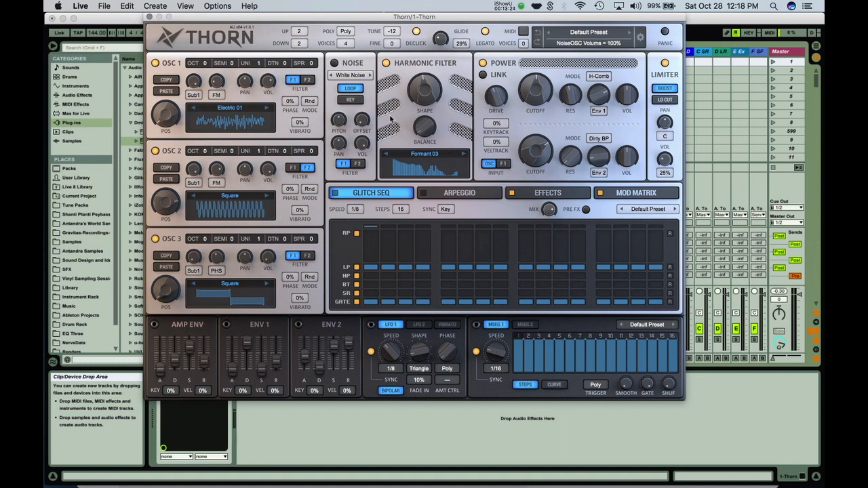
Switch on the noise oscillator with the Stick 01 percussion sample and turn on its key tracking.
click(354, 76)
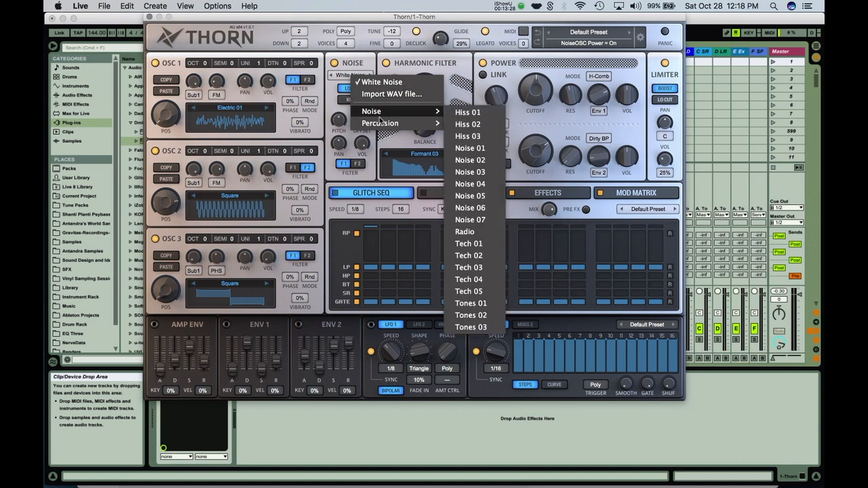
mouse_move(404, 124)
click(475, 304)
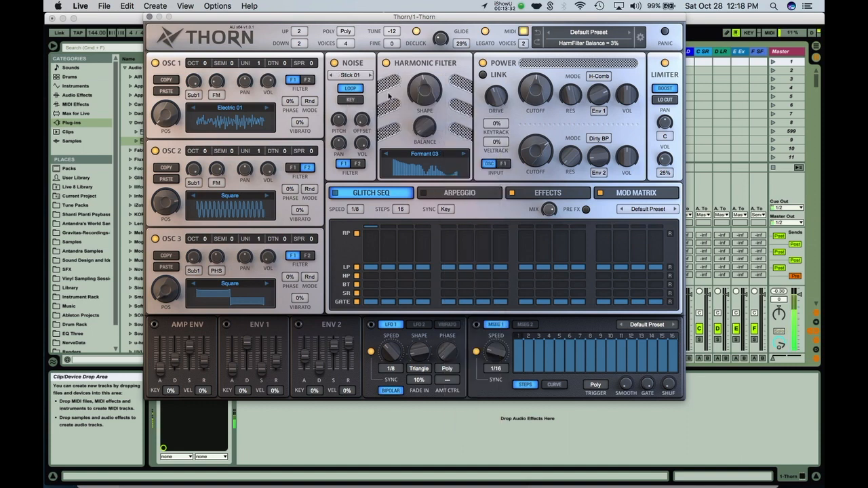
click(350, 100)
click(350, 100)
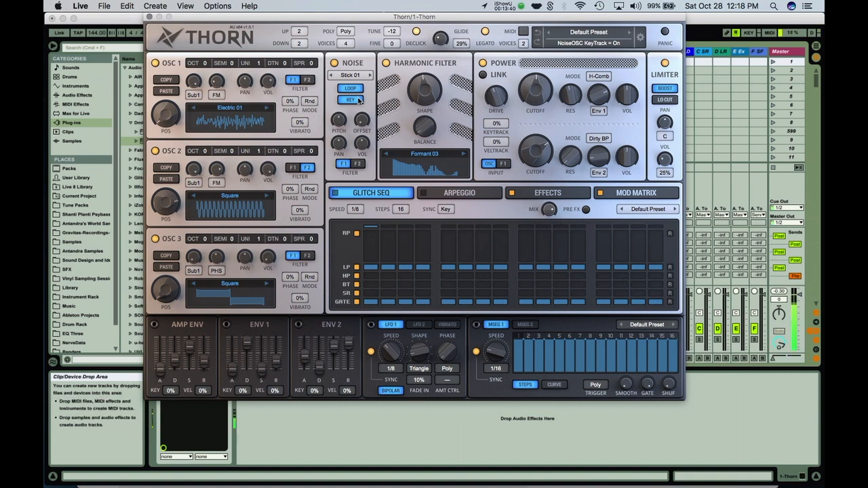
Load the Tech 03 noise sample and adjust the noise oscillator's pitch and pan.
drag(337, 120, 344, 75)
click(344, 75)
mouse_move(371, 112)
click(460, 269)
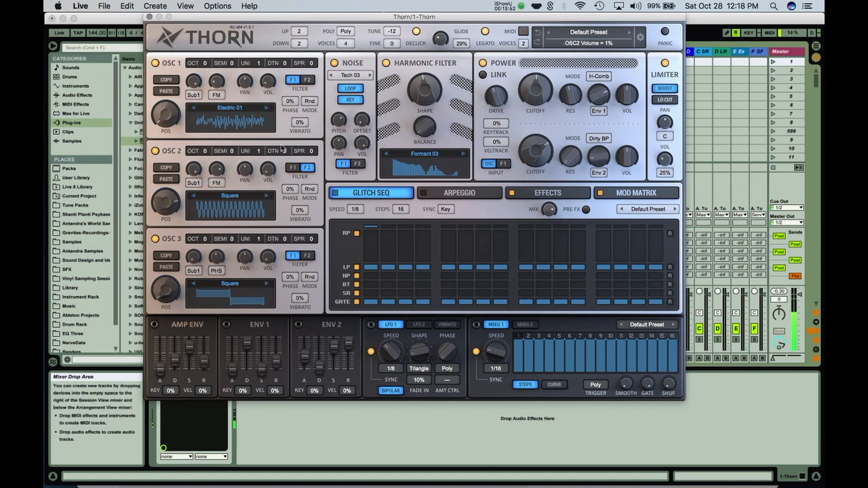
mouse_move(339, 120)
mouse_down()
mouse_move(336, 161)
mouse_move(337, 113)
mouse_up()
mouse_move(343, 147)
mouse_down()
mouse_move(343, 114)
mouse_move(336, 163)
mouse_move(337, 147)
mouse_up()
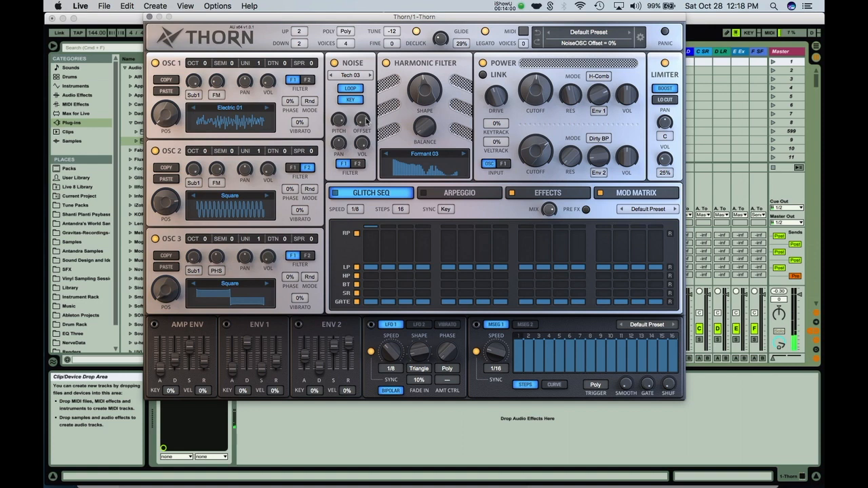
Sweep the noise oscillator's start offset through 48% and up to 98%, toggling looping off and back on.
drag(364, 121, 353, 100)
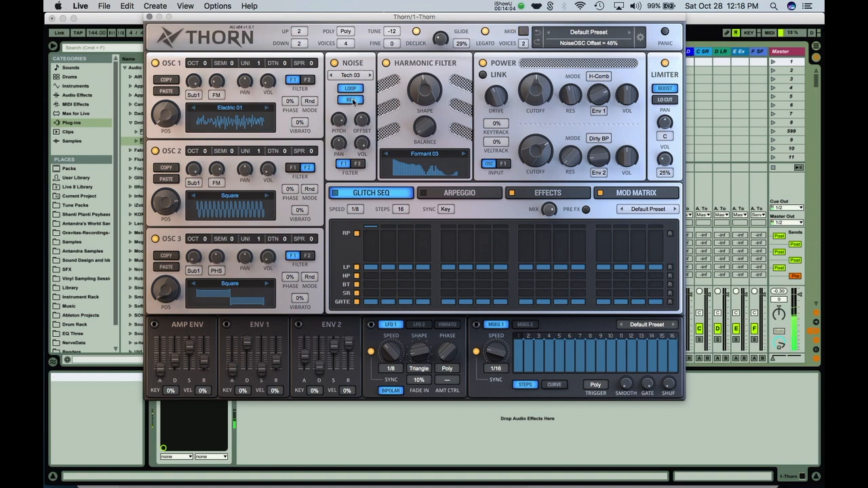
click(350, 89)
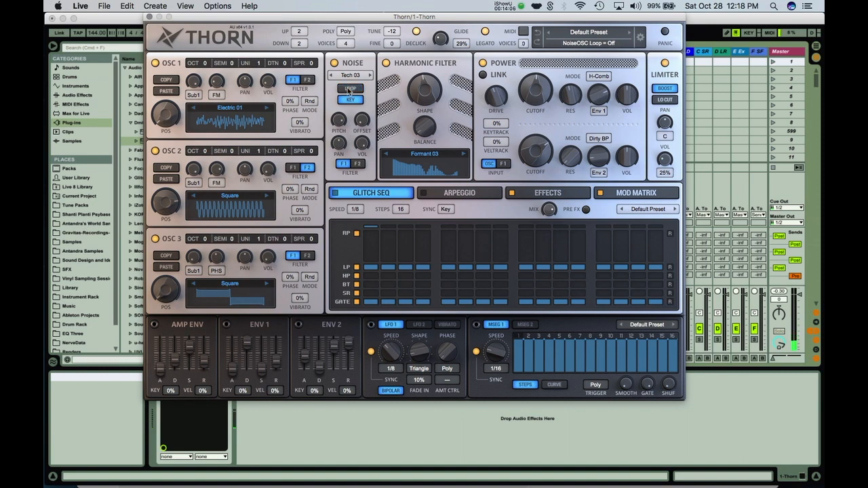
click(350, 89)
drag(363, 120, 360, 38)
drag(373, 91, 366, 139)
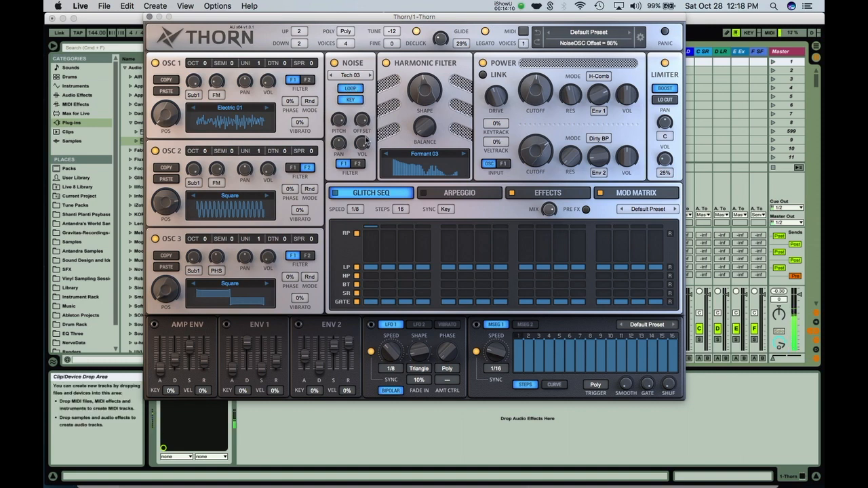
Adjust the noise oscillator's volume, turn off looping and raise the start offset.
drag(361, 171, 360, 135)
click(352, 89)
drag(357, 126, 365, 80)
drag(364, 116, 365, 82)
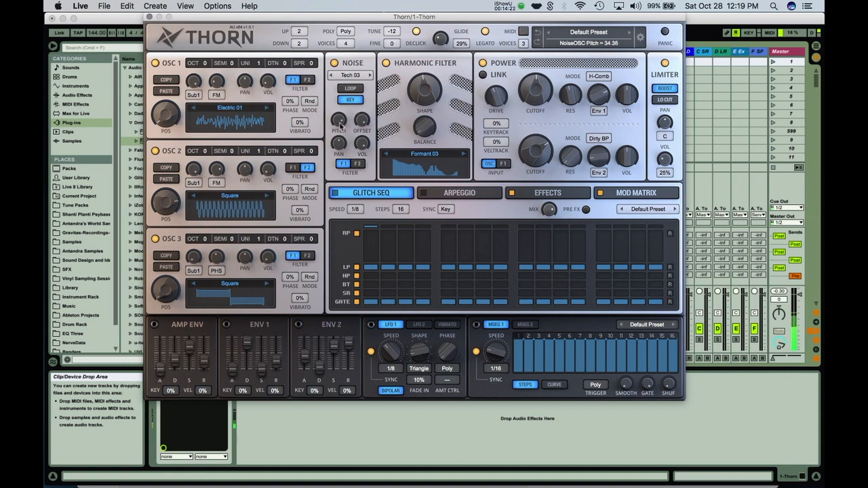
Lower the noise pitch and offset while comparing key tracking and looping on and off, leaving both off.
drag(340, 122, 339, 164)
click(353, 99)
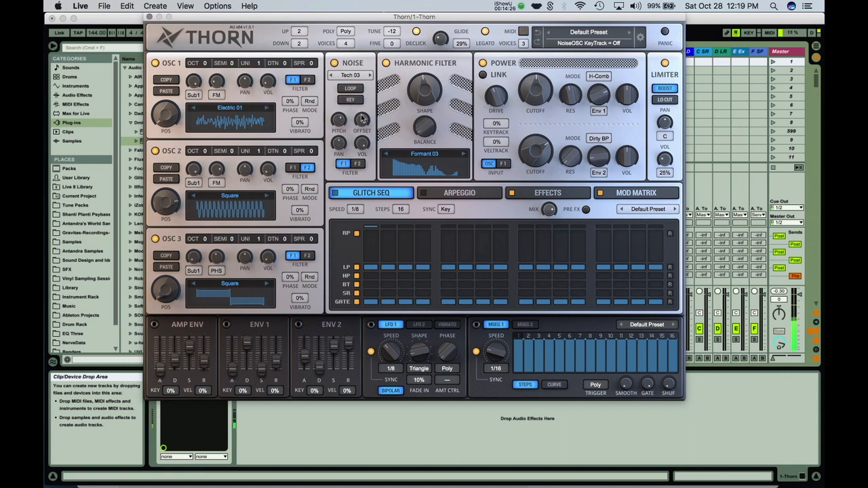
click(352, 100)
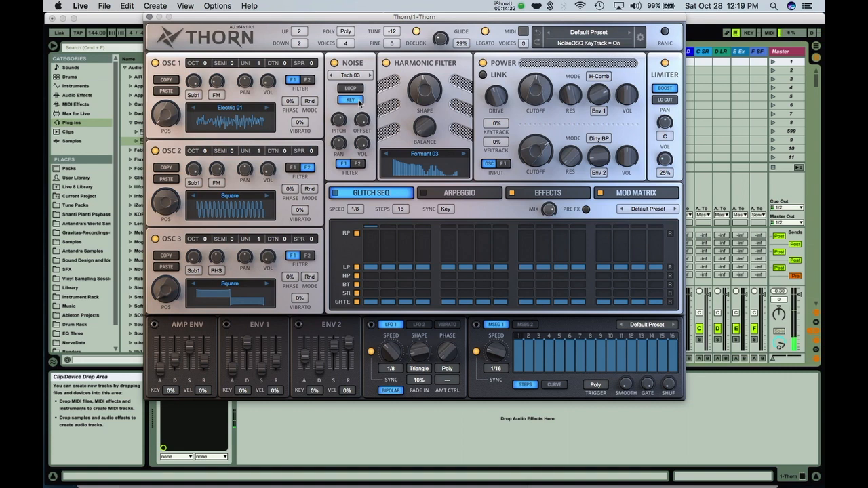
click(359, 103)
click(351, 88)
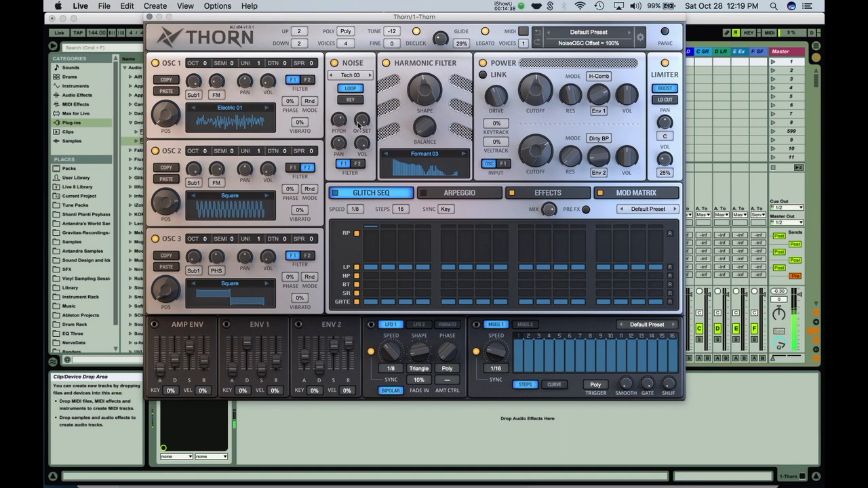
drag(362, 120, 364, 140)
click(351, 88)
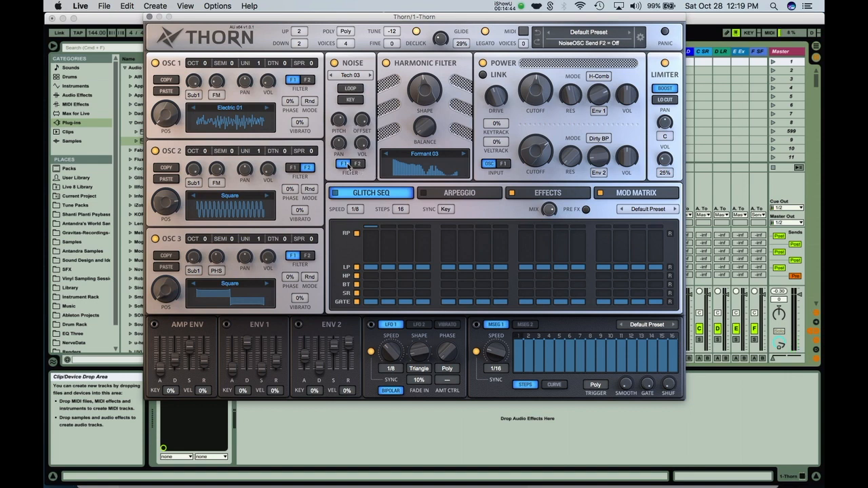
Import the WAV file starting with "0001 corp" from the Samples folder into the noise oscillator.
click(350, 75)
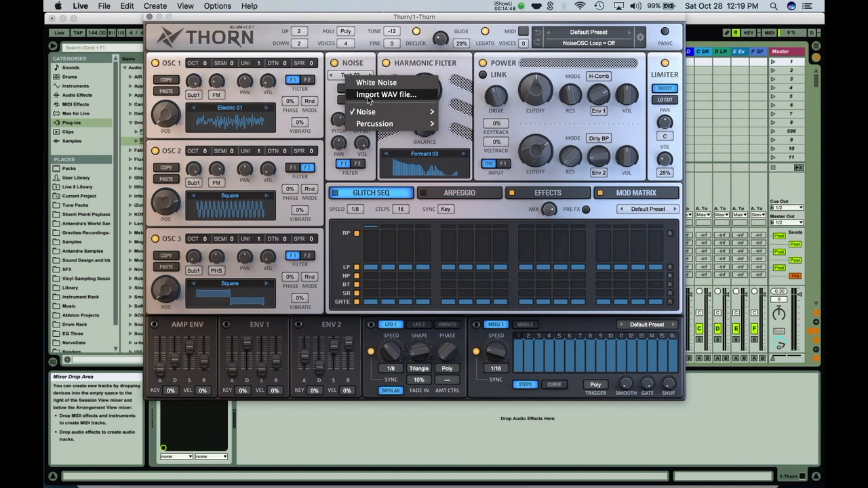
click(369, 97)
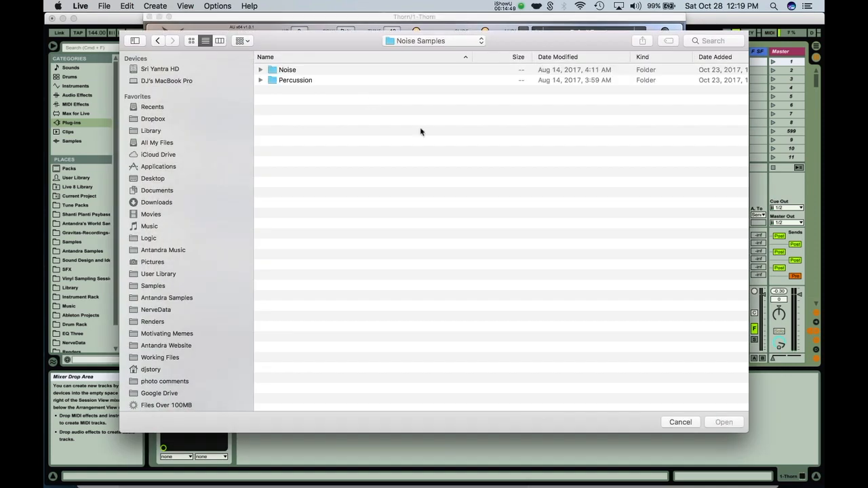
click(261, 70)
click(261, 69)
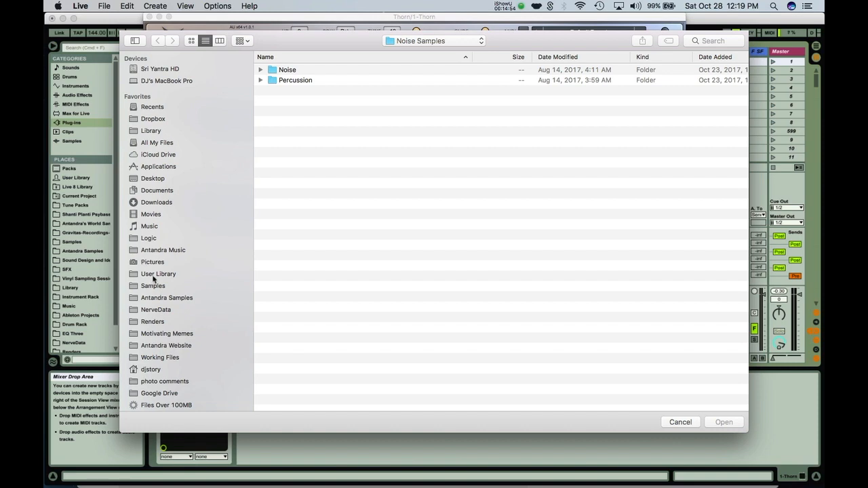
click(150, 250)
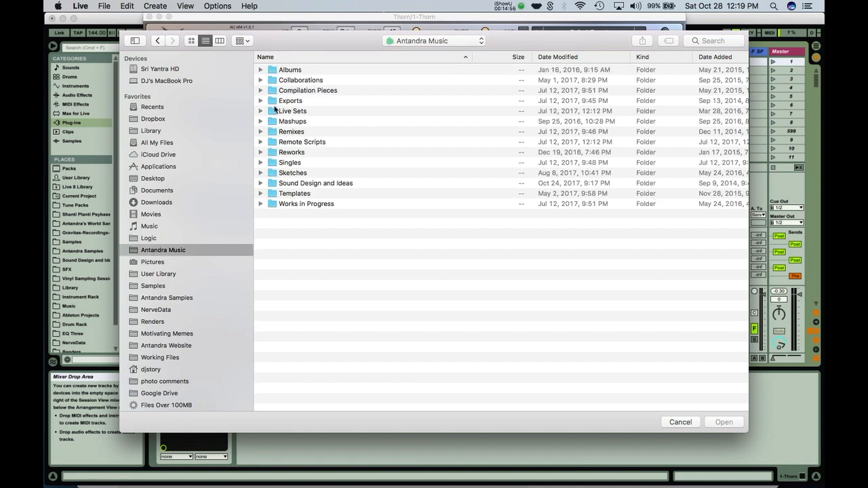
click(150, 288)
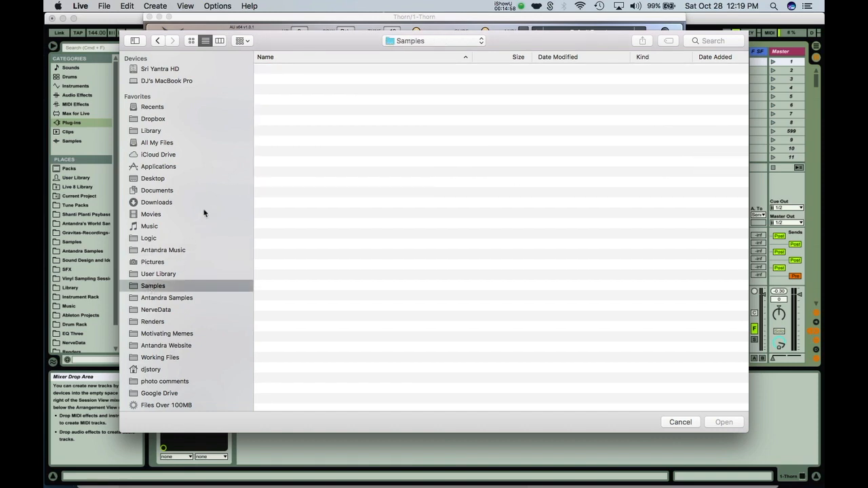
double_click(308, 163)
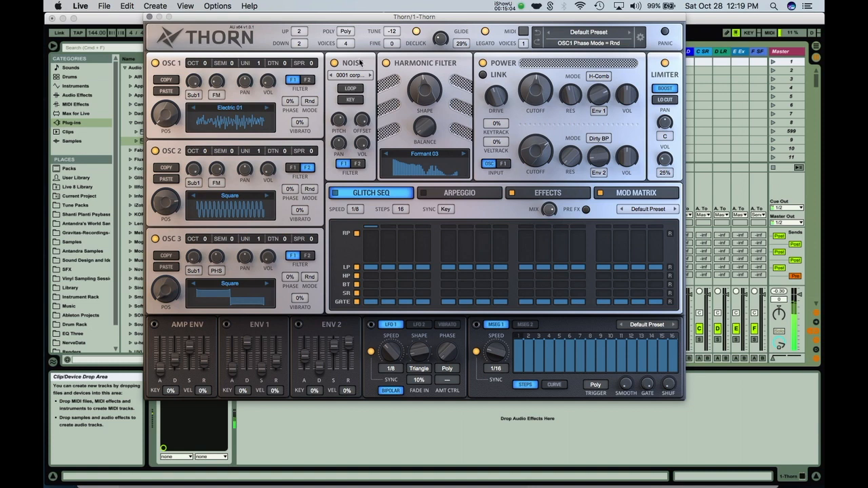
Adjust the imported sample's pitch and pan, and turn on looping for it.
drag(339, 121, 341, 140)
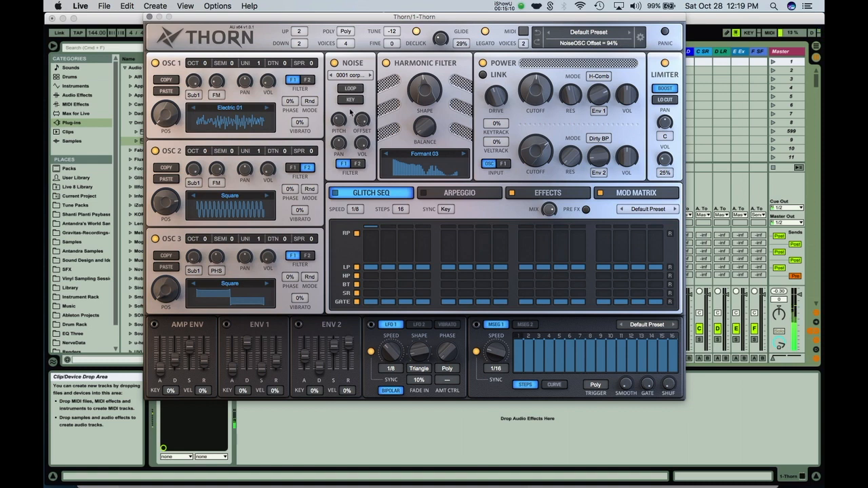
click(350, 89)
drag(344, 141, 343, 130)
drag(336, 160, 341, 147)
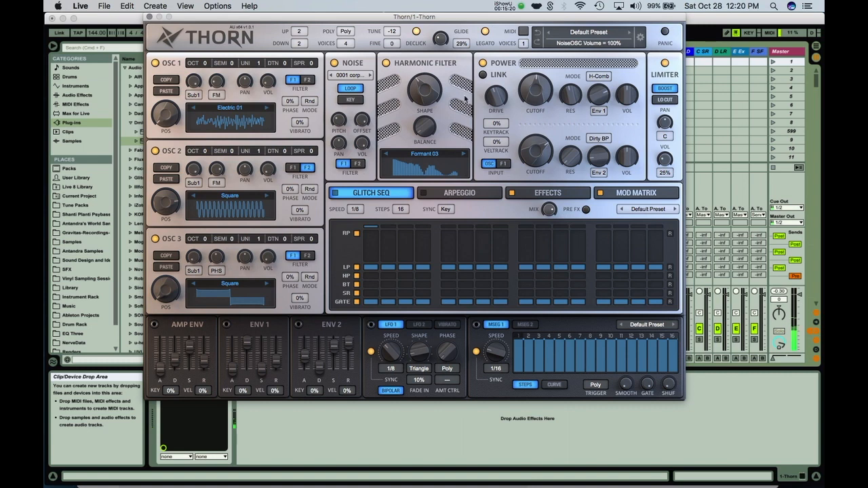
Sweep the harmonic filter's shape up to 56% and adjust the first power filter's cutoff.
drag(417, 160, 425, 42)
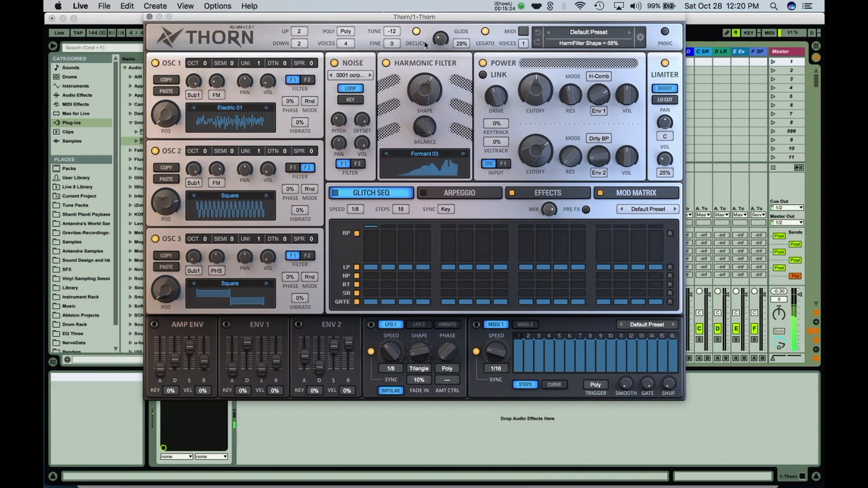
drag(548, 110, 543, 95)
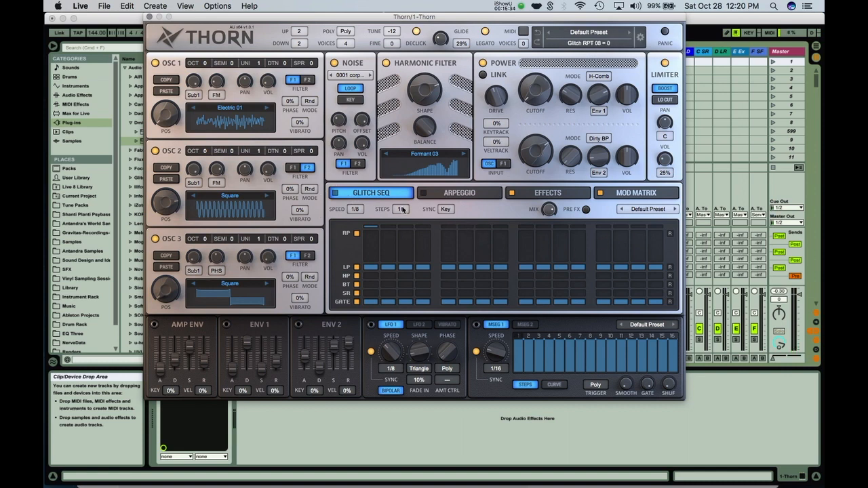
Turn on the glitch sequencer, draw a varied repeat pattern across all 16 steps and clear it again.
click(335, 194)
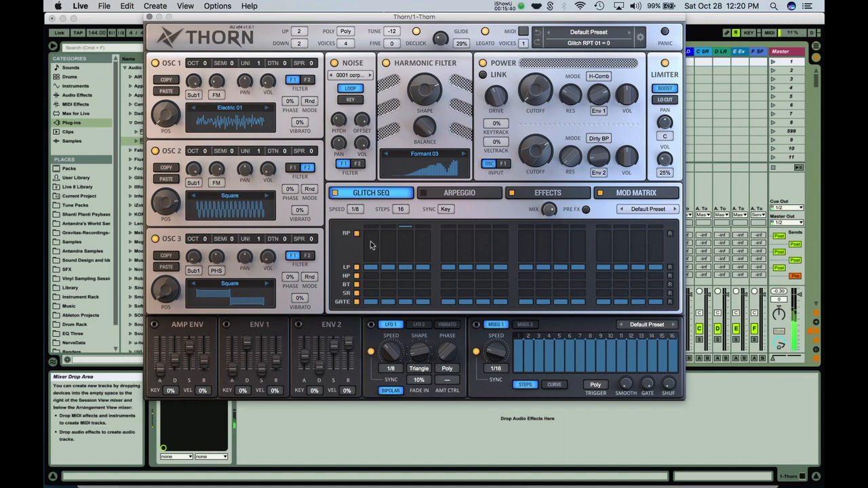
mouse_move(372, 239)
mouse_down()
mouse_move(372, 258)
mouse_move(420, 248)
mouse_move(423, 237)
mouse_move(449, 256)
mouse_move(589, 241)
mouse_move(580, 238)
mouse_move(632, 248)
mouse_up()
click(635, 246)
click(655, 238)
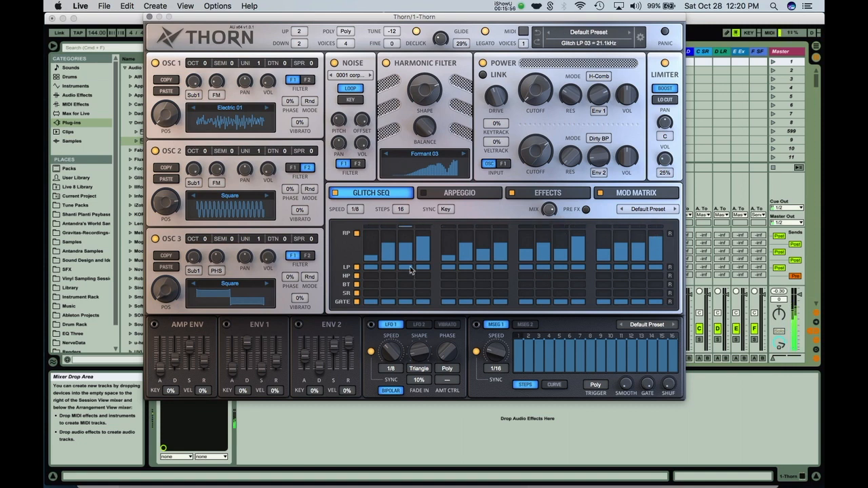
mouse_move(373, 259)
mouse_down()
mouse_move(372, 294)
mouse_move(424, 257)
mouse_move(436, 307)
mouse_move(460, 254)
mouse_move(484, 302)
mouse_move(520, 252)
mouse_move(545, 301)
mouse_move(562, 272)
mouse_move(567, 293)
mouse_move(601, 257)
mouse_move(610, 299)
mouse_move(624, 261)
mouse_move(661, 268)
mouse_move(645, 300)
mouse_move(654, 284)
mouse_move(657, 309)
mouse_up()
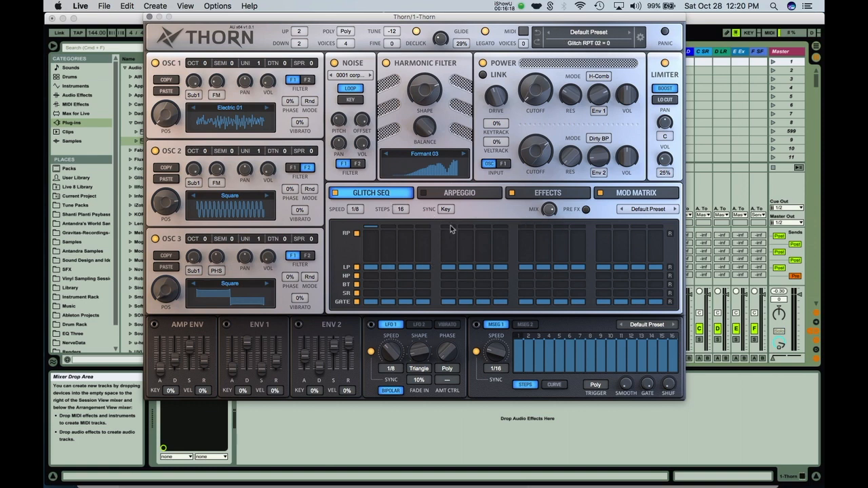
Draw a repeat pattern over the first eight glitch steps and vary the low-pass, high-pass, bit, sample-rate and gate lanes.
mouse_move(372, 256)
mouse_down()
mouse_move(423, 243)
mouse_move(498, 252)
mouse_up()
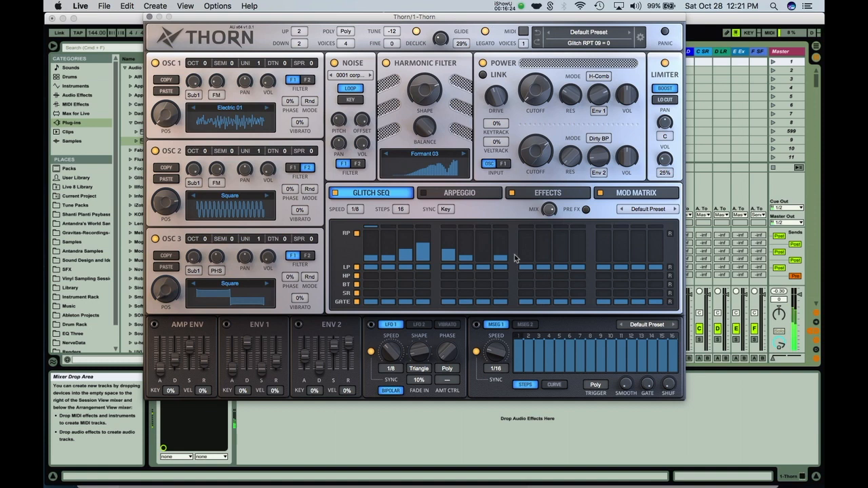
click(368, 276)
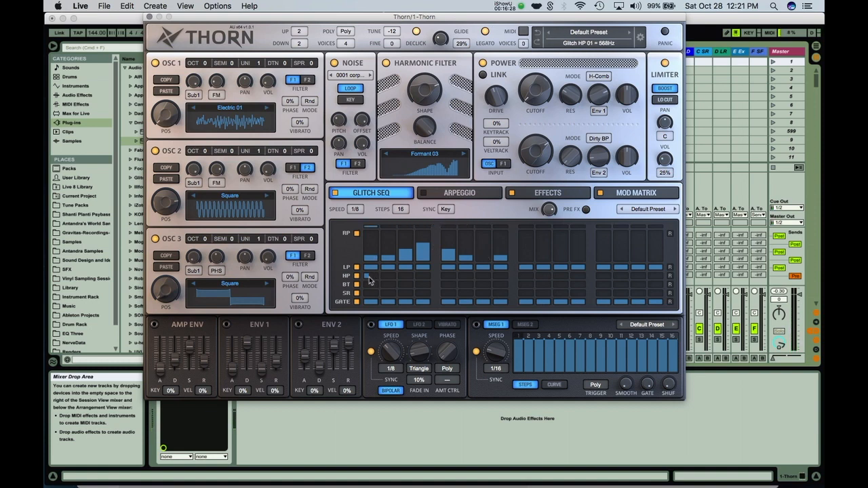
click(385, 284)
click(405, 295)
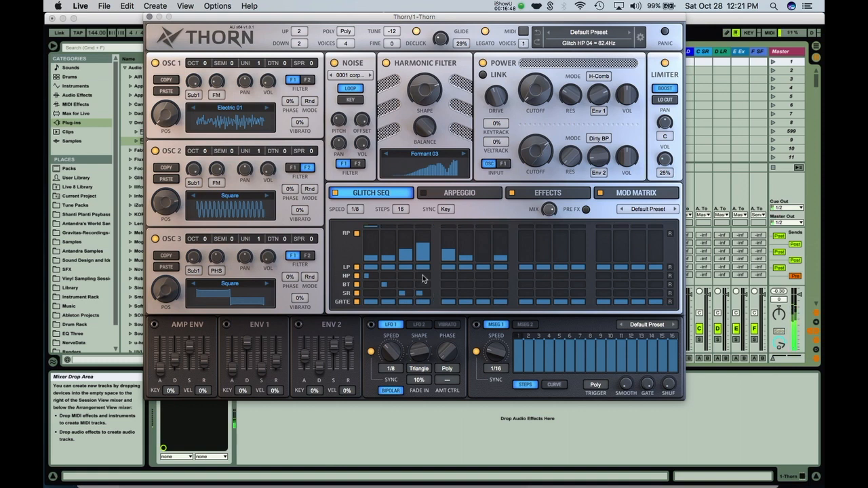
click(444, 267)
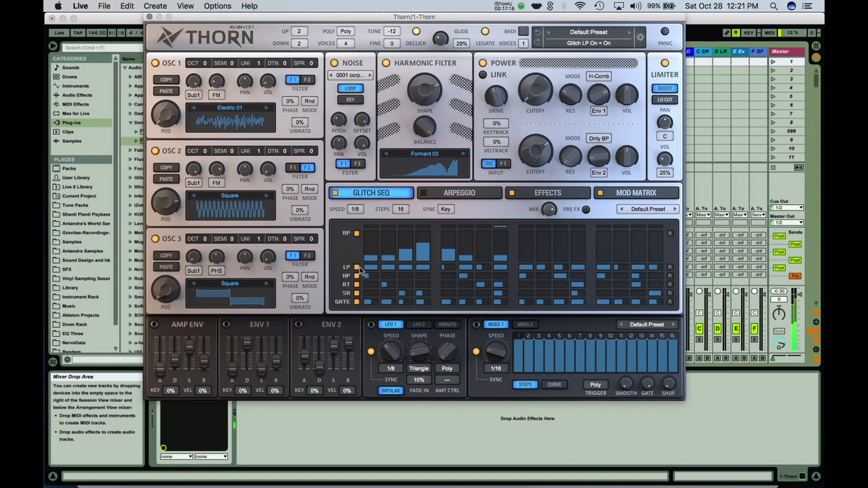
Raise the computer keyboard's octave to C3 and sweep both power filter cutoffs, bringing the second to 273 Hz.
key(x)
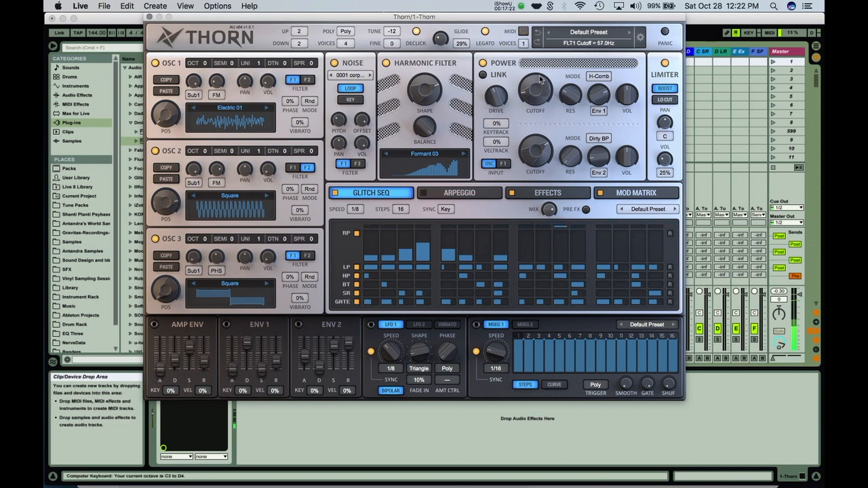
drag(535, 55, 533, 40)
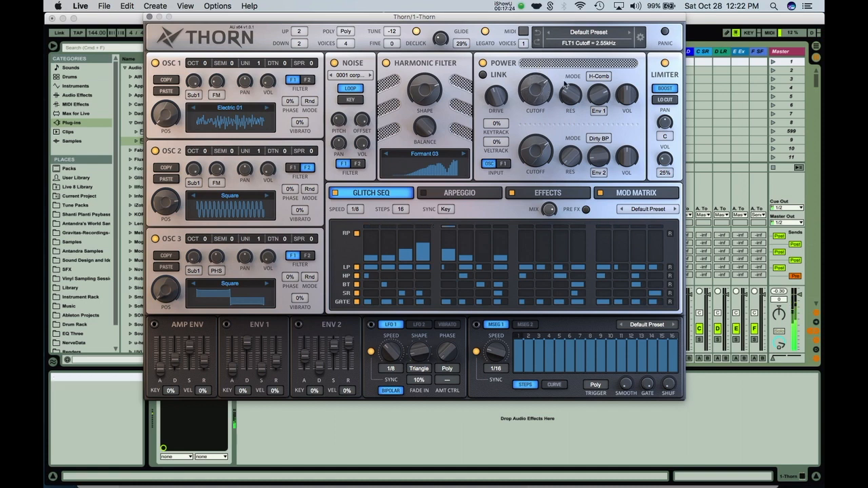
drag(538, 87, 537, 69)
mouse_move(541, 108)
mouse_down()
mouse_move(538, 92)
mouse_move(537, 102)
mouse_up()
drag(535, 181, 536, 151)
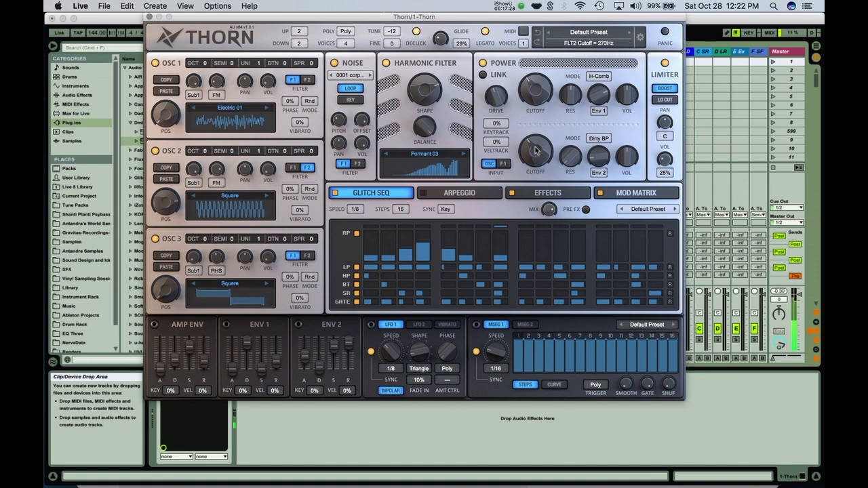
Shift OSC 1's wavetable position and bring OSC 2's position to 47%.
drag(165, 117, 168, 90)
drag(166, 204, 164, 229)
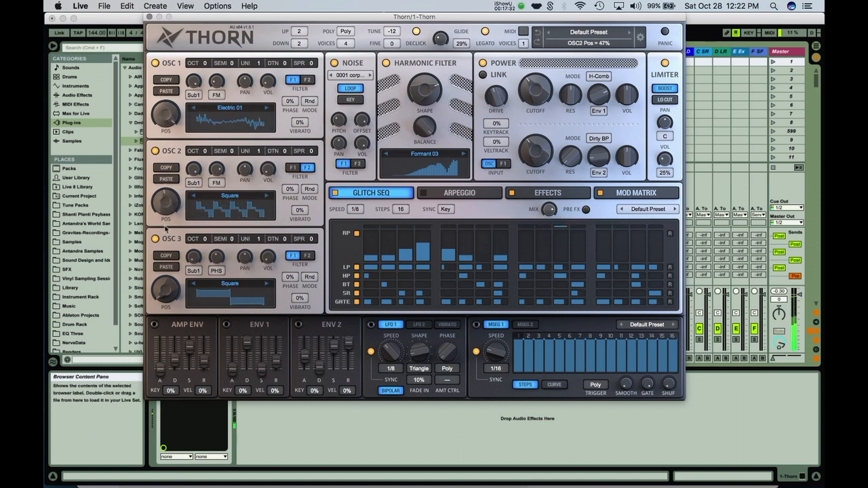
Shift OSC 3's wavetable position and set the octaves of OSC 1 to 0, OSC 2 to 1 and OSC 3 to -1.
drag(165, 305, 168, 285)
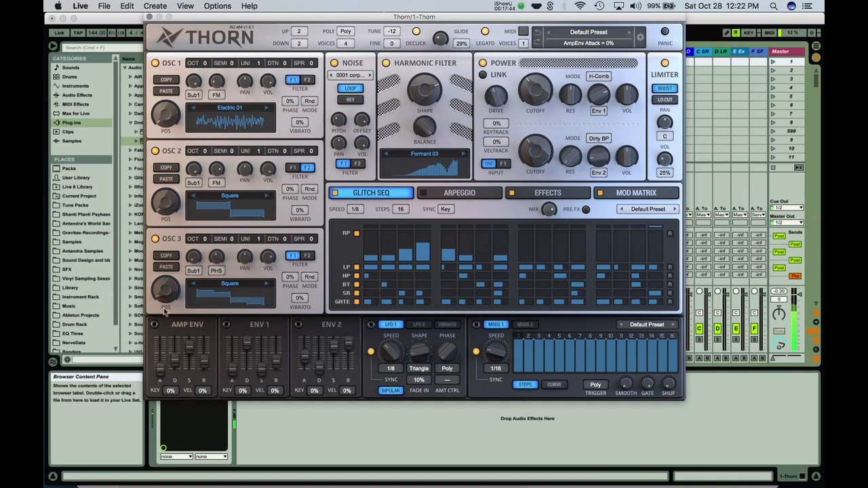
drag(207, 68, 208, 79)
drag(205, 239, 205, 261)
drag(206, 64, 206, 80)
drag(206, 149, 205, 130)
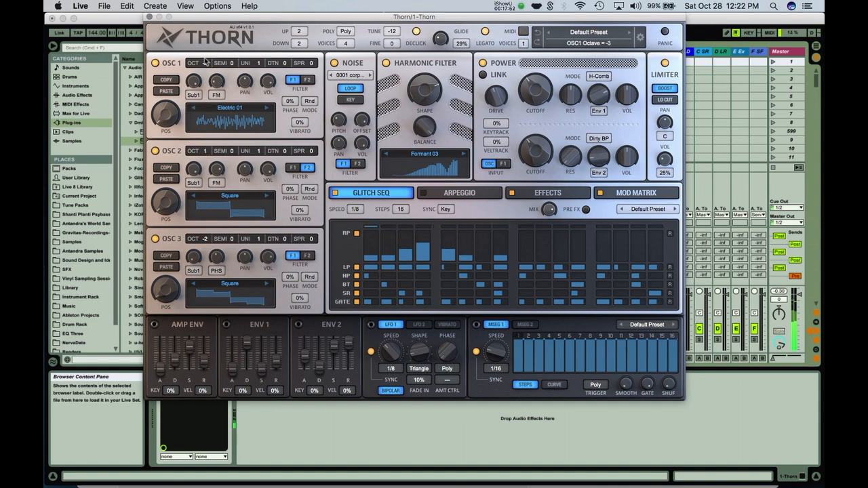
drag(206, 239, 206, 229)
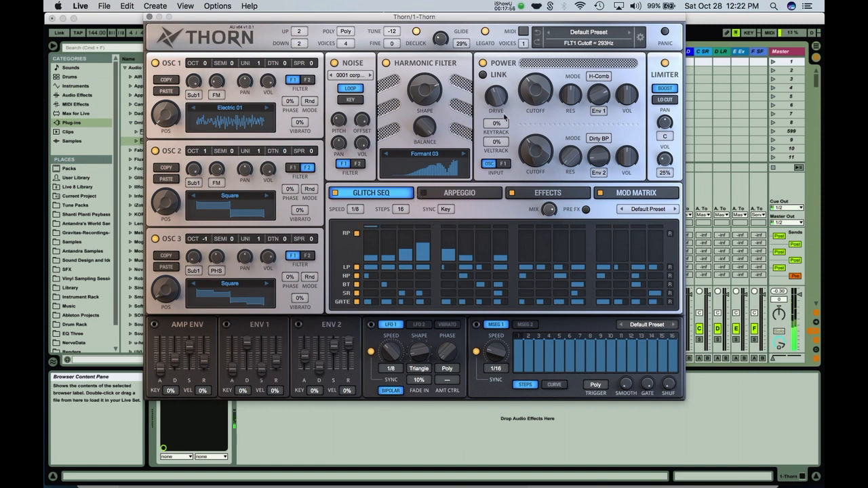
Replace the glitch sequencer with the arpeggiator, load its Melodic 08 preset and lower the computer keyboard's octave to C2.
click(447, 194)
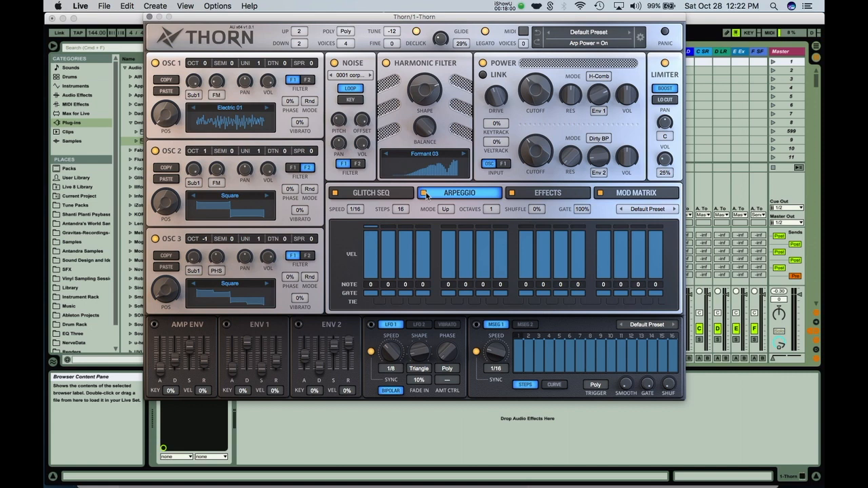
click(336, 193)
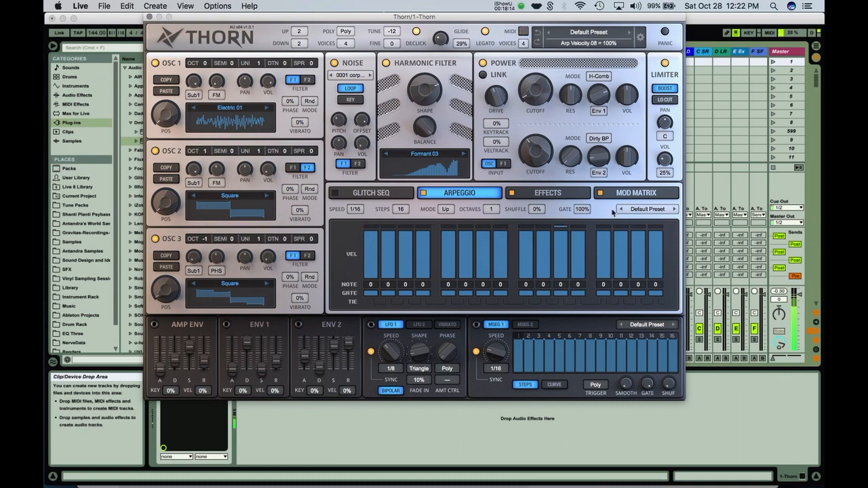
click(644, 210)
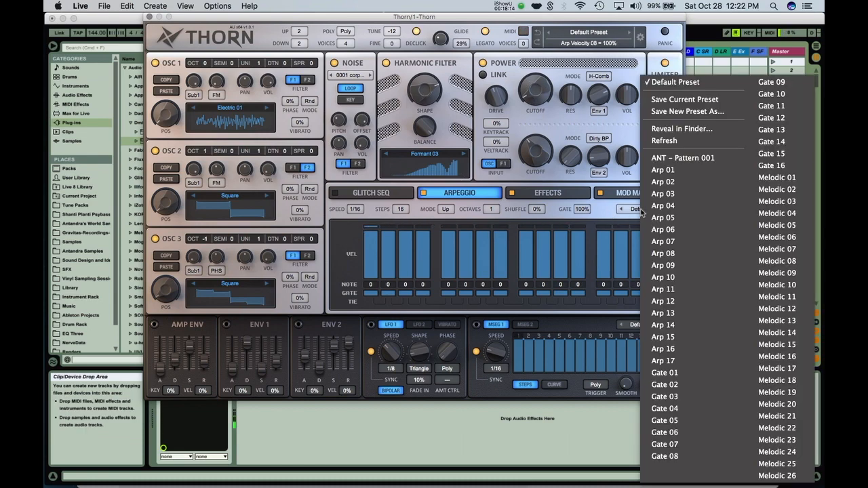
click(762, 263)
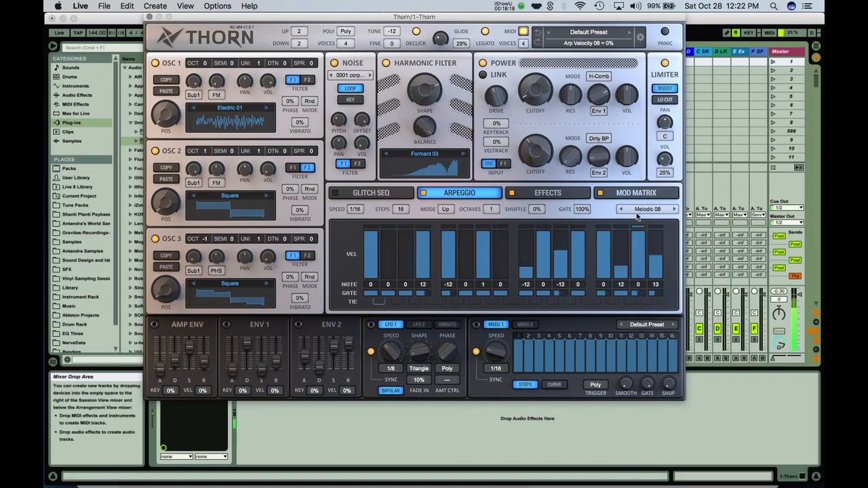
key(z)
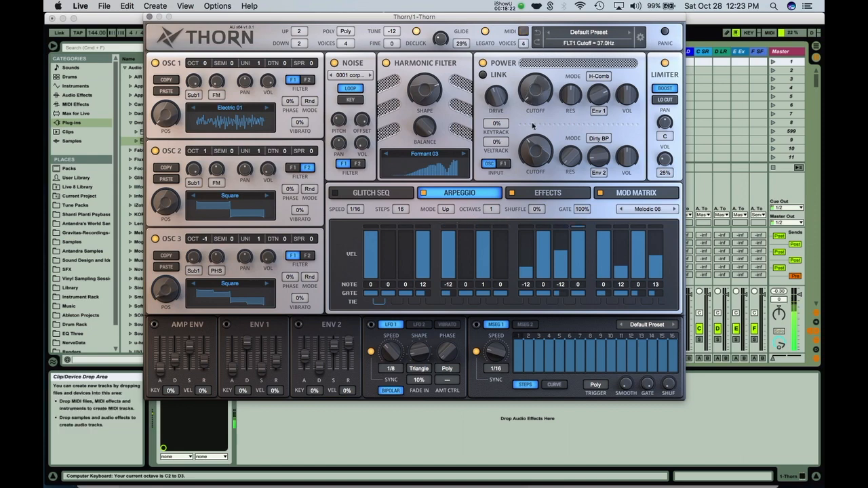
Try the Arp 14 and Arp 13 arpeggiator presets and settle on Melodic 11.
click(633, 214)
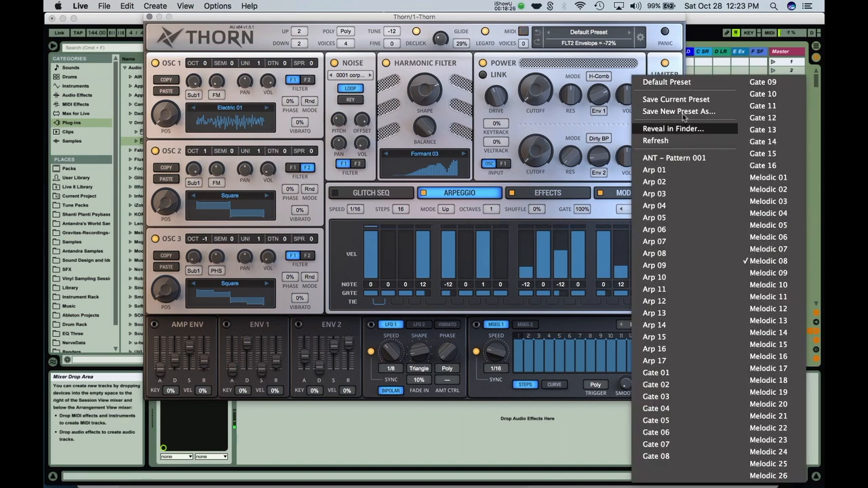
click(667, 325)
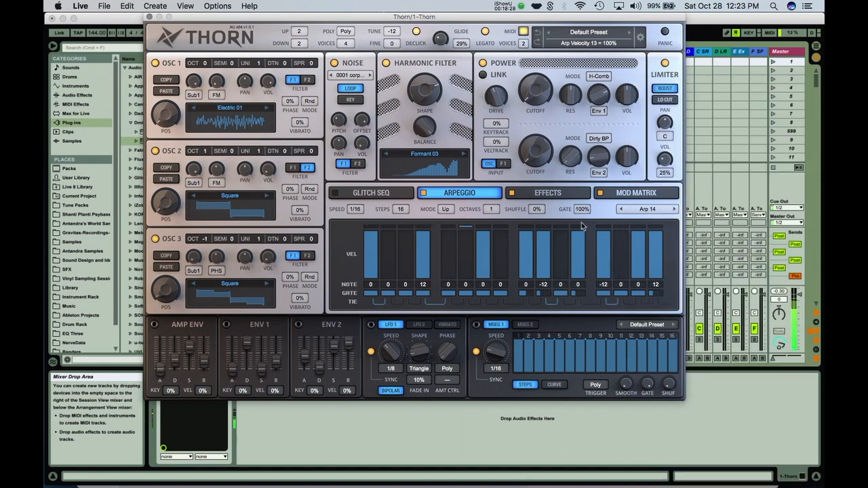
click(621, 210)
click(639, 208)
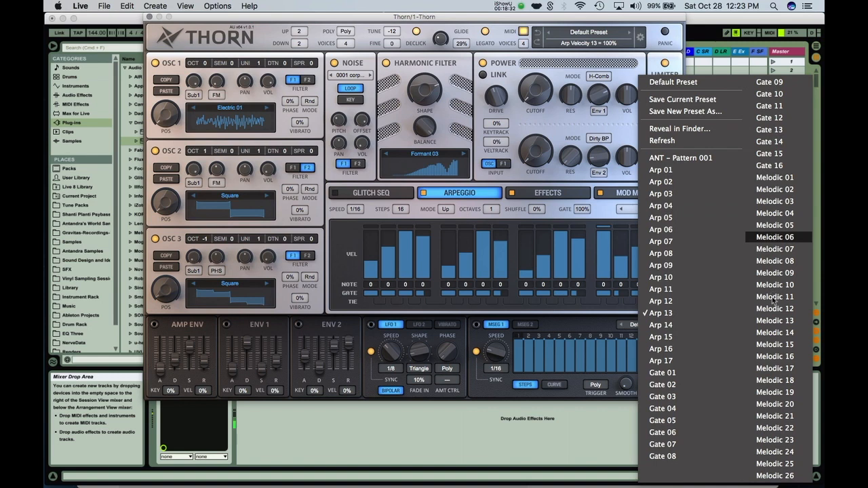
click(772, 296)
Load the basic Square wavetable in OSC 1 and set its octave to -1.
click(239, 110)
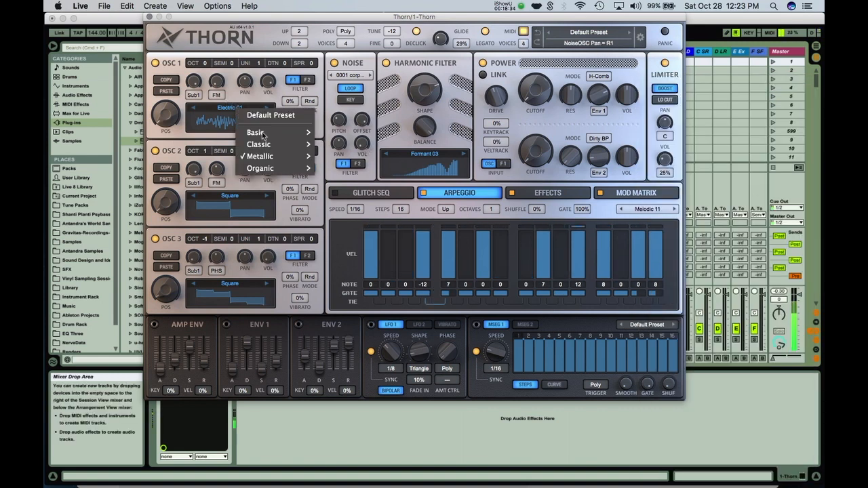
mouse_move(255, 132)
click(339, 156)
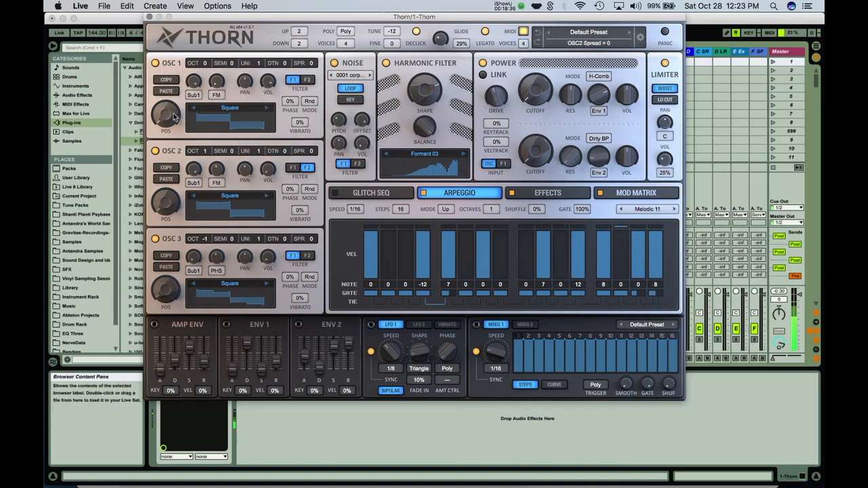
drag(205, 64, 208, 78)
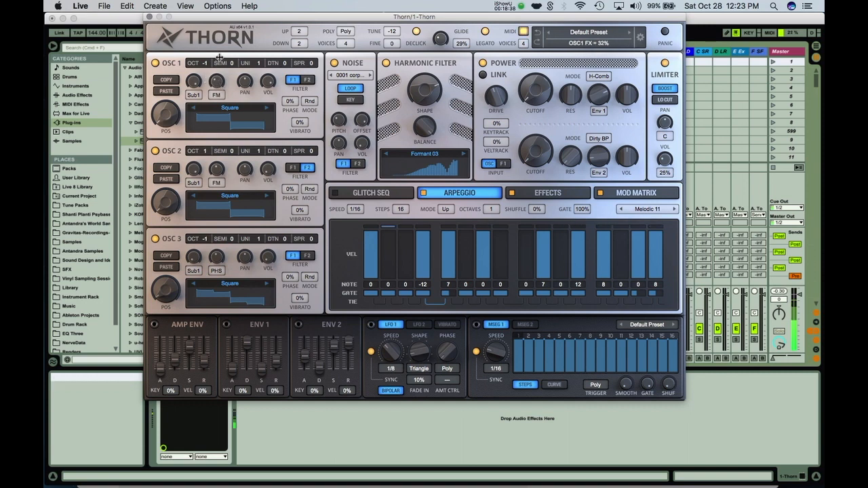
Load the basic Sine wavetable in OSC 2 and set its octave to 3.
click(232, 197)
mouse_move(285, 223)
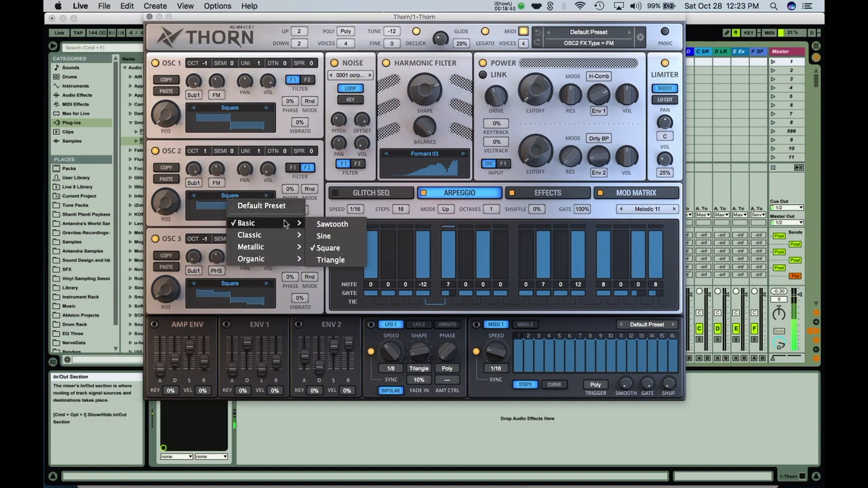
click(324, 235)
drag(202, 156, 210, 138)
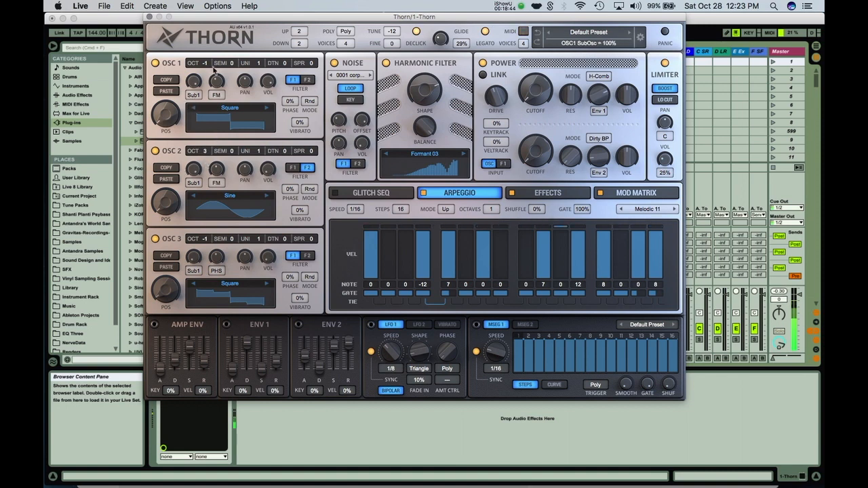
Raise OSC 1's wavetable position to 61% and sweep the harmonic filter's shape and both power filter cutoffs.
drag(167, 128, 167, 100)
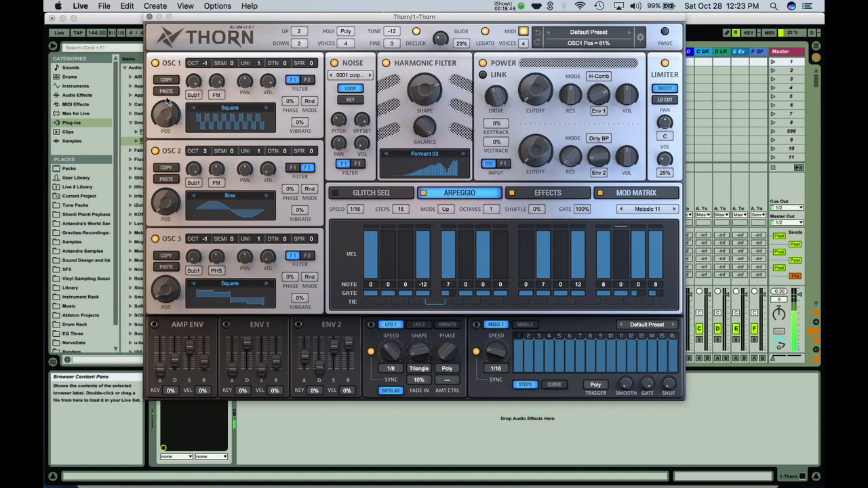
drag(424, 90, 422, 123)
drag(529, 92, 546, 81)
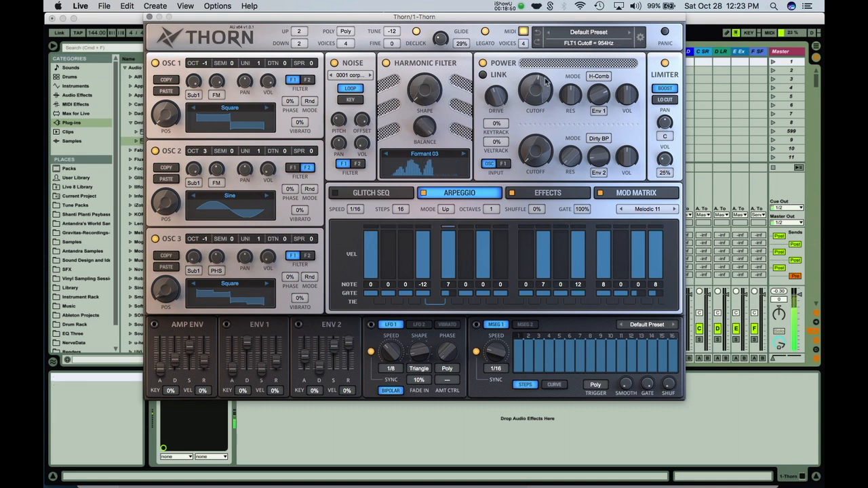
mouse_move(538, 137)
mouse_down()
mouse_move(535, 147)
mouse_move(535, 138)
mouse_up()
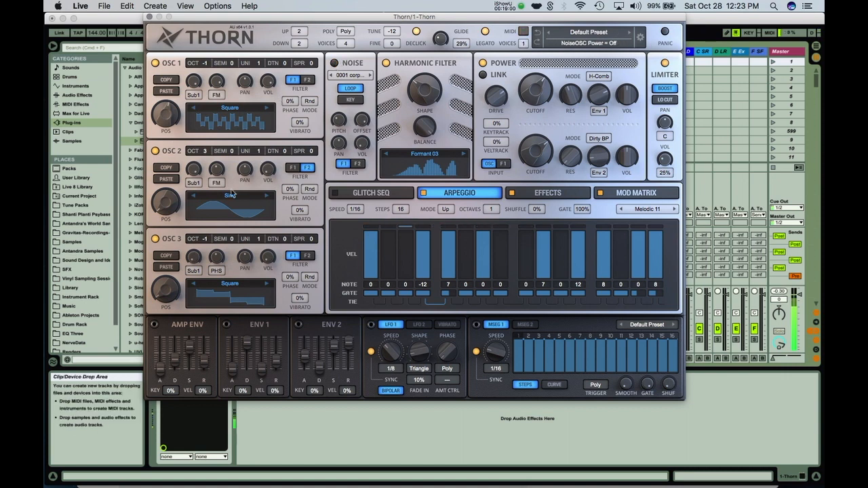
Turn off OSC 2 and OSC 3, try the glitch sequencer and set the first power filter's mode to Fat LP12.
click(155, 238)
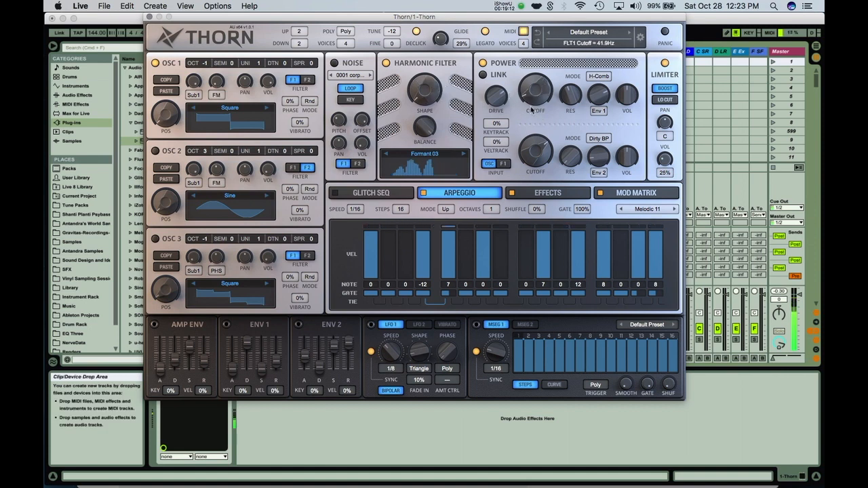
click(338, 196)
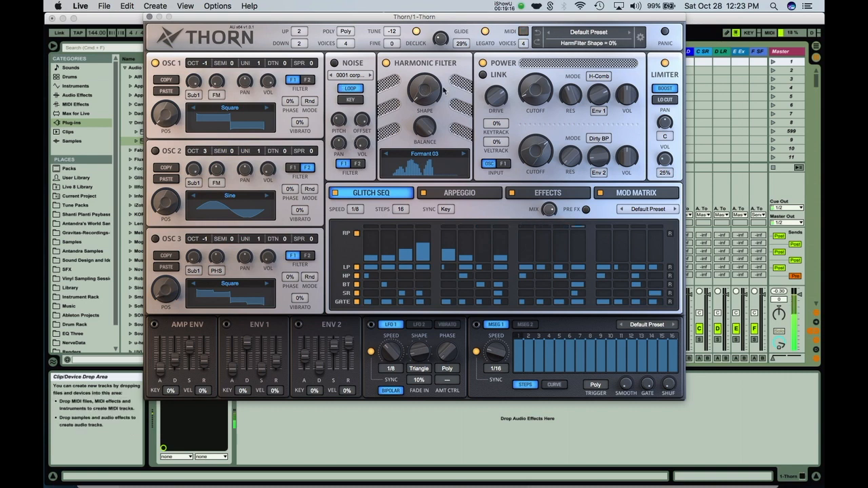
click(607, 77)
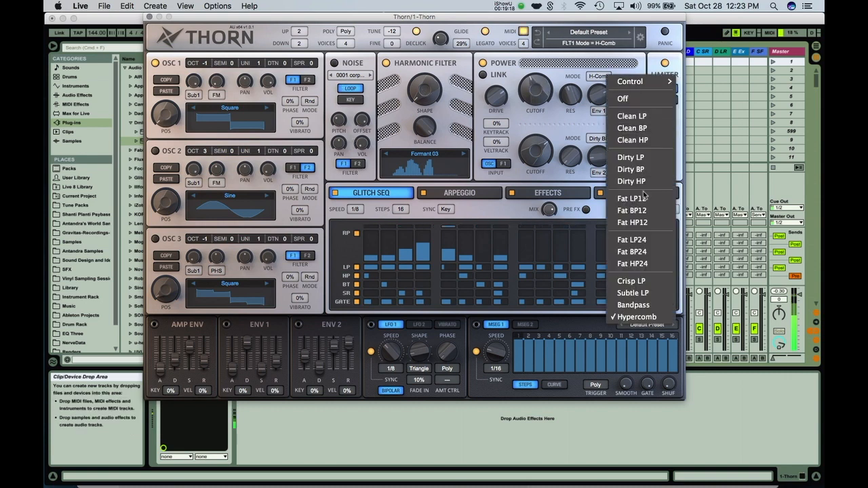
click(631, 200)
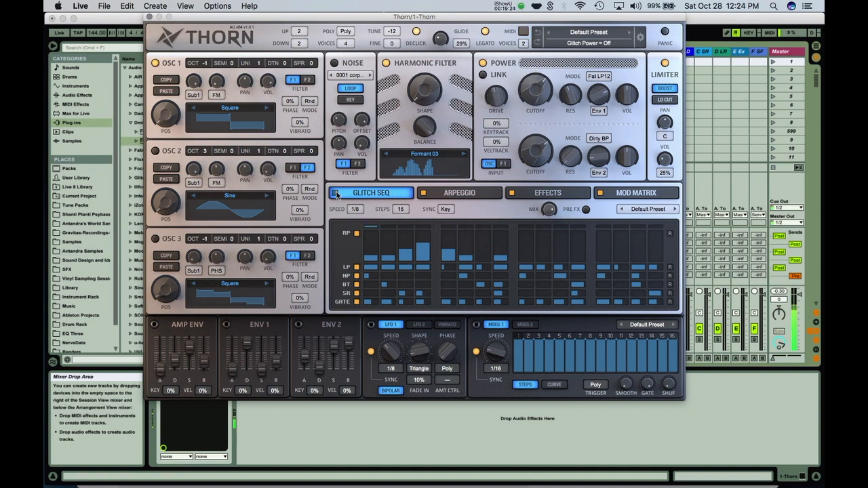
Show the arpeggiator pattern and try different velocities on steps 1 and 4, bringing step 4 back to 100%.
click(457, 195)
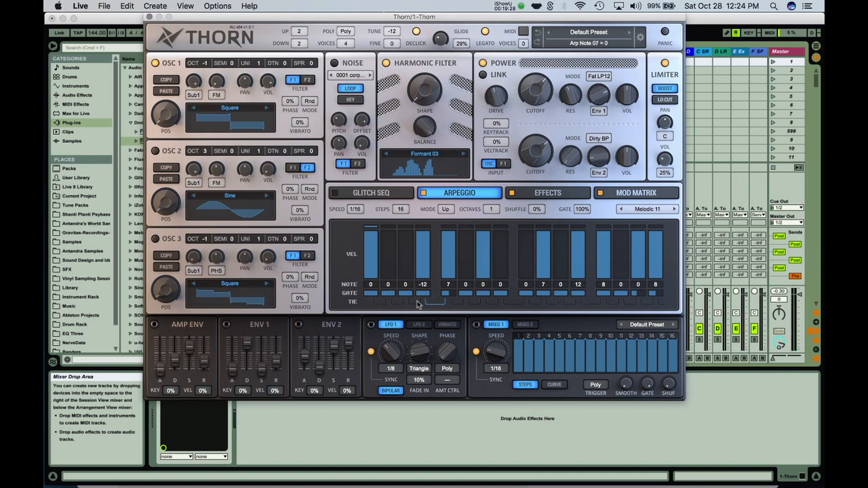
click(372, 283)
click(343, 279)
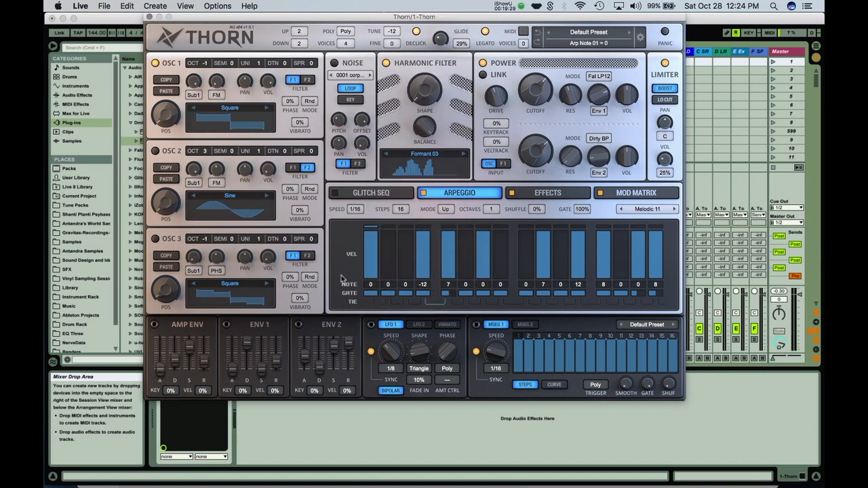
click(371, 253)
click(379, 231)
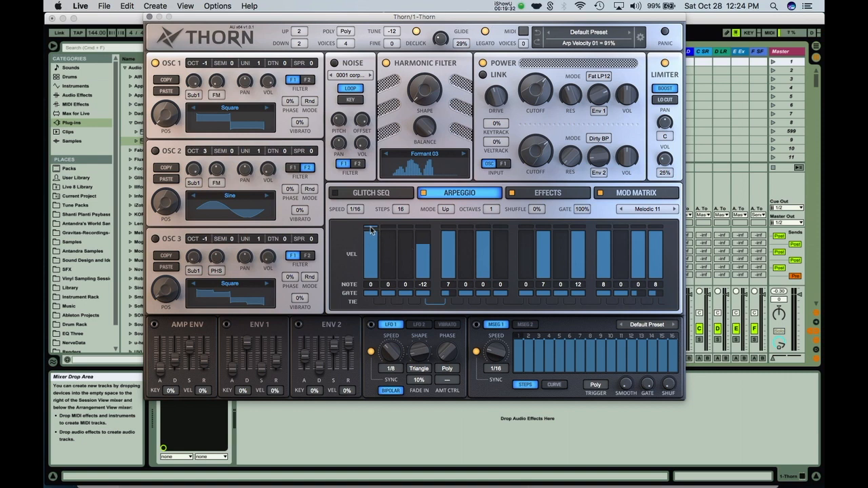
click(423, 232)
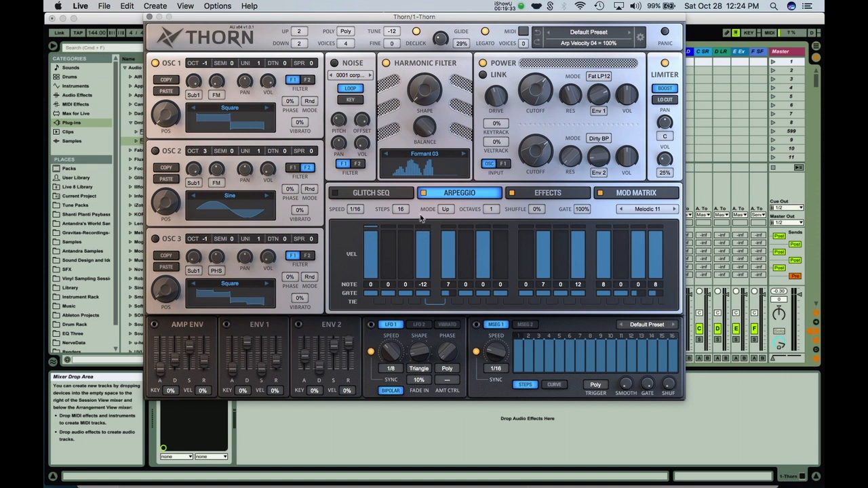
Lower the arpeggiator velocities of steps 1 and 4 and add partial velocities on the silent steps 2 and 6.
click(371, 269)
click(422, 242)
click(388, 261)
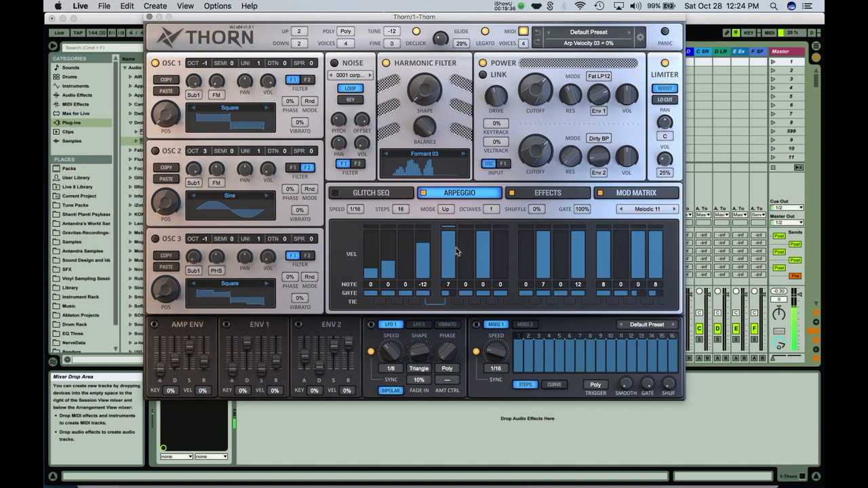
click(465, 250)
Tie arpeggiator steps 5-6 and 7-8, and give step 8 a note offset of 24 with roughly half velocity.
click(465, 302)
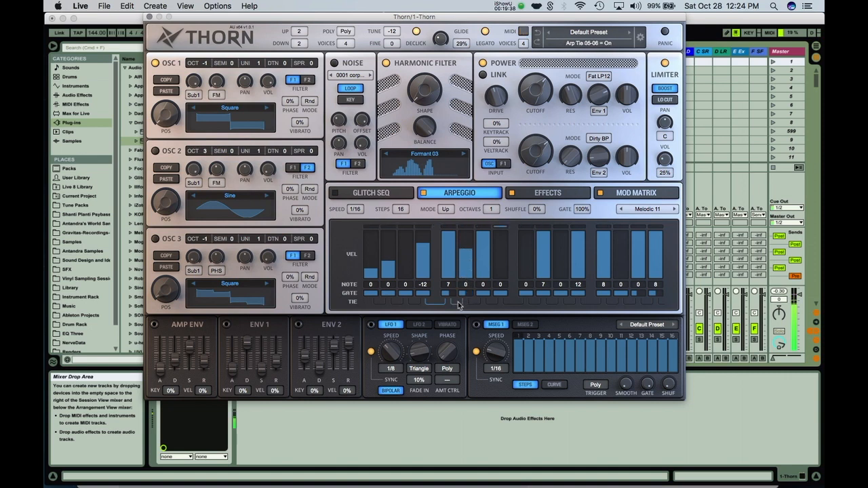
click(494, 304)
click(499, 284)
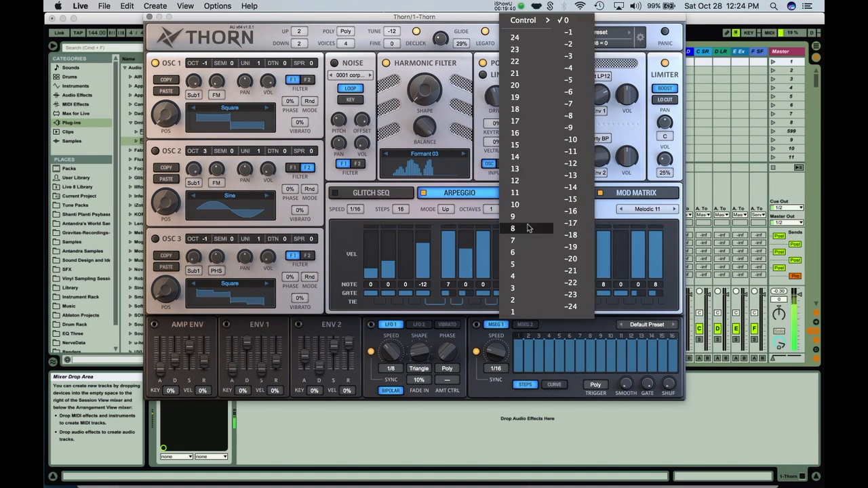
click(526, 189)
click(505, 283)
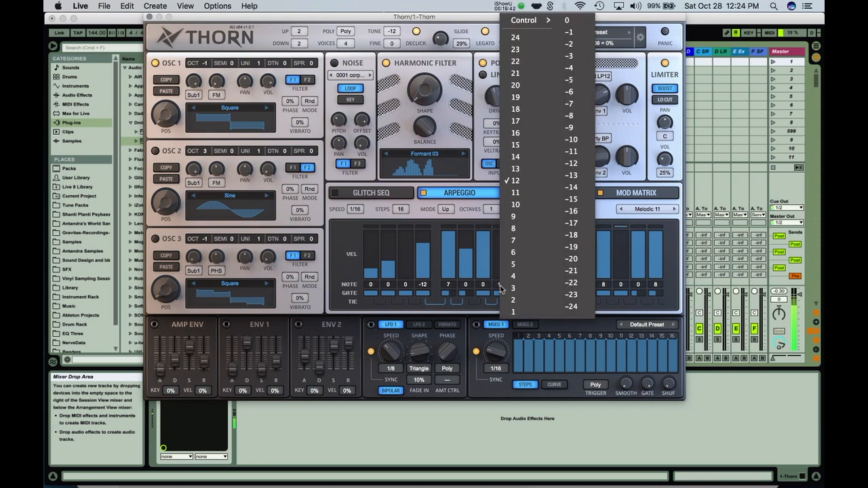
click(516, 37)
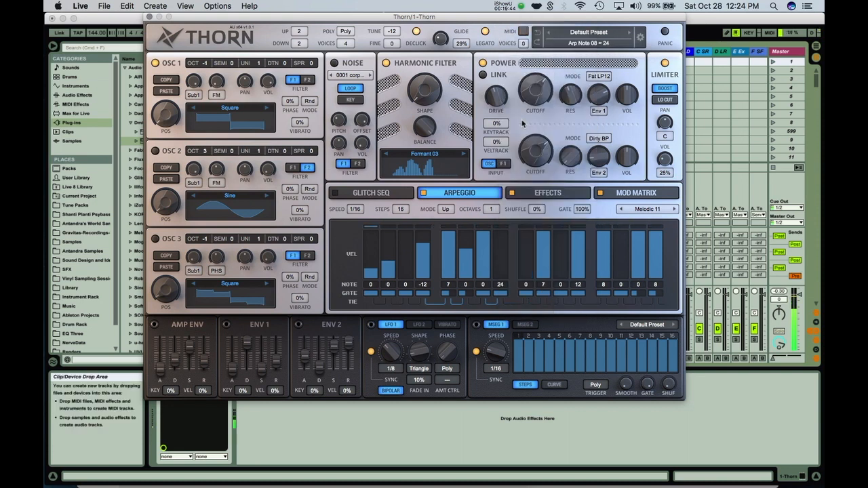
click(501, 255)
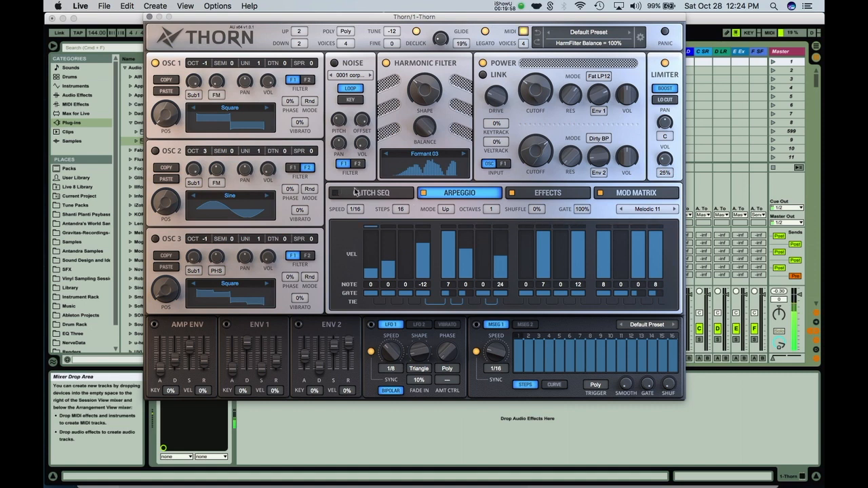
Turn off the effects, switch the modulation matrix off and on again, and show the effects section.
click(512, 193)
click(600, 193)
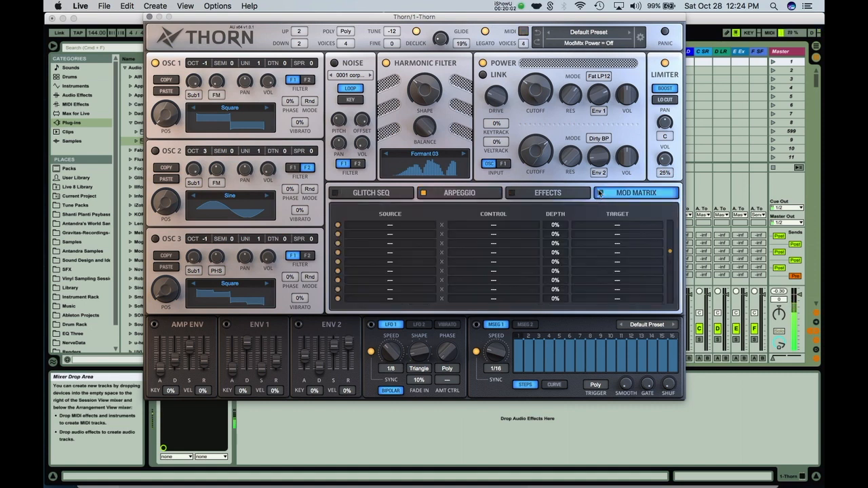
click(541, 195)
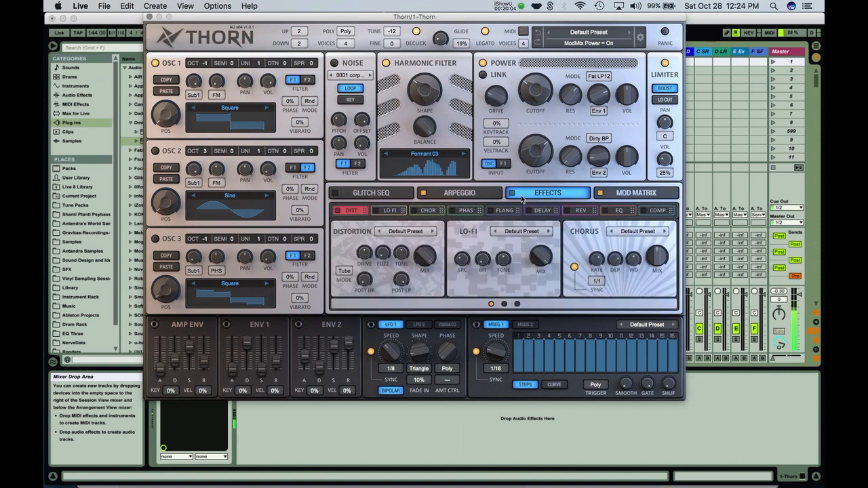
Look at the modulation matrix, return to the arpeggiator to raise step 1's velocity, and load the Arp 12 pattern.
click(619, 195)
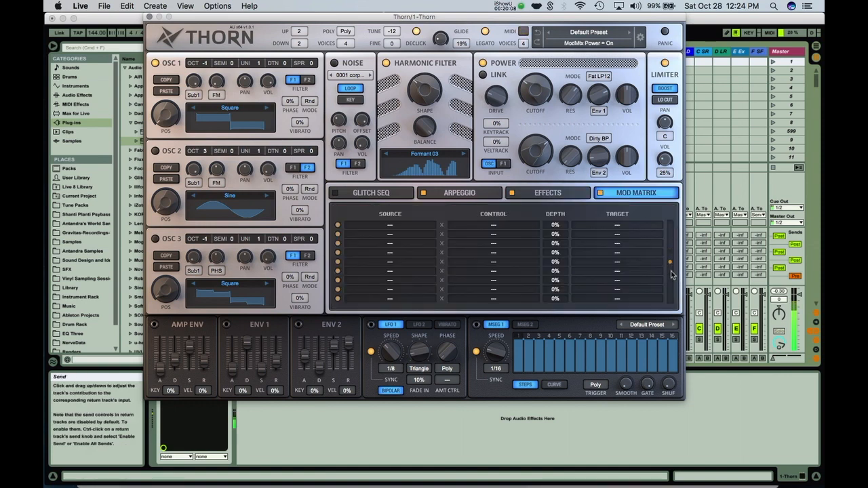
click(441, 193)
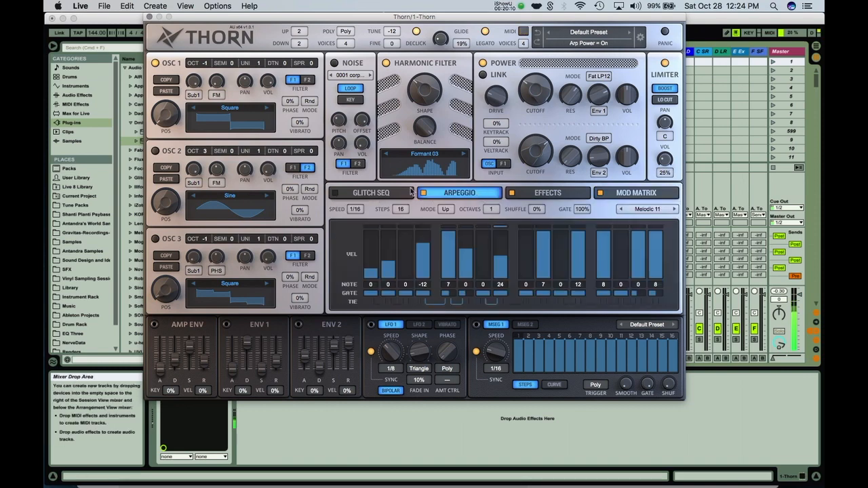
click(372, 241)
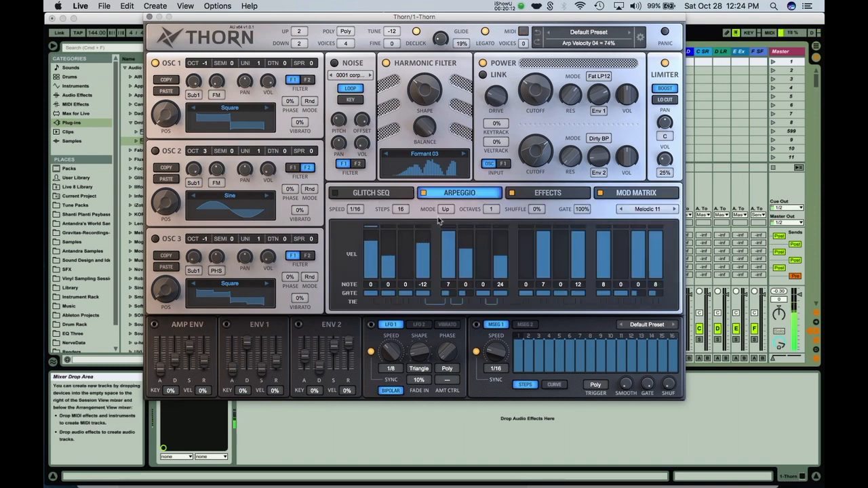
click(647, 208)
click(667, 302)
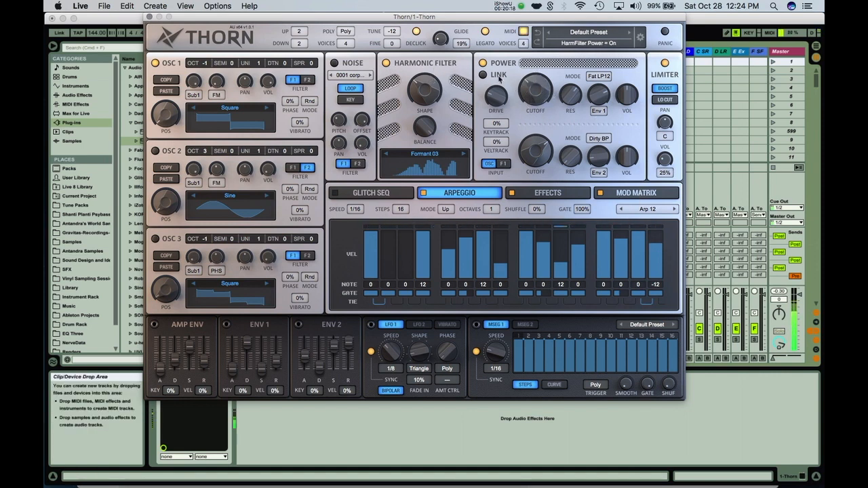
Load the PAD Fuzzy Brass preset from the Pad category.
click(571, 33)
mouse_move(588, 148)
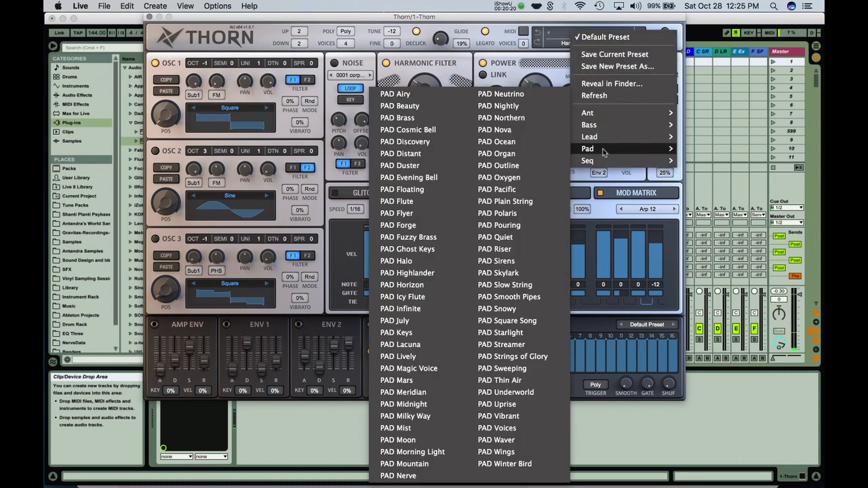
click(385, 238)
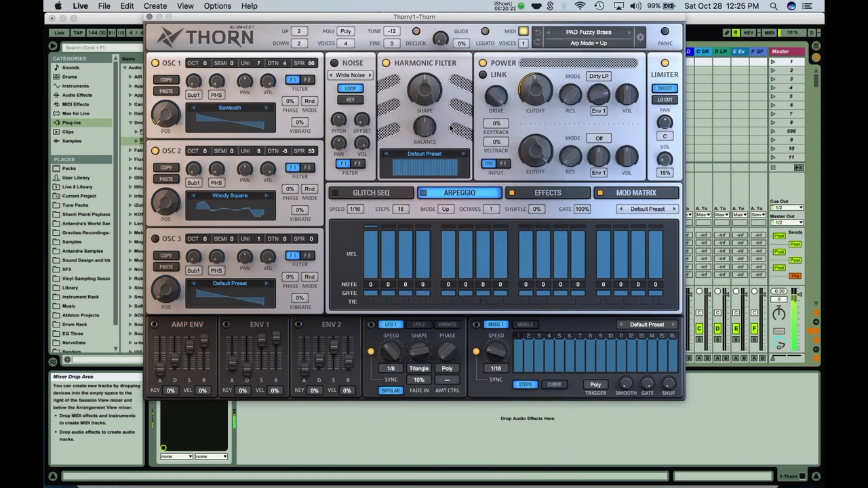
Load the BASS Reductor preset and adjust the first power filter's cutoff.
click(563, 33)
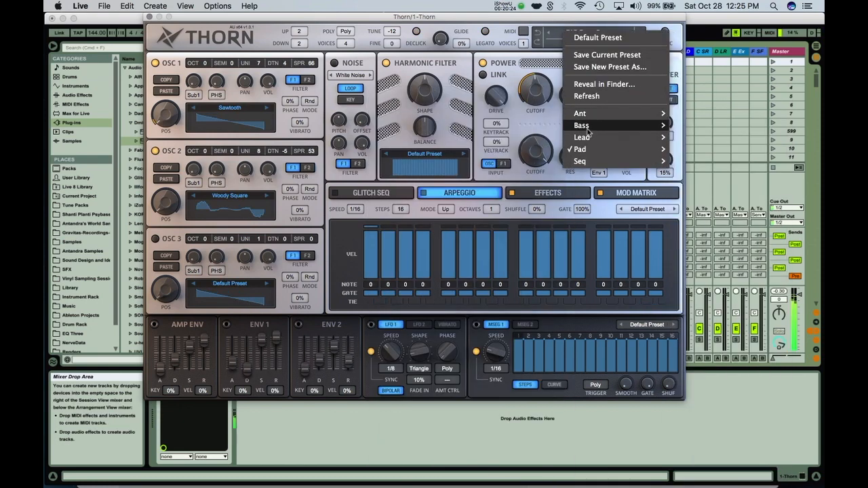
mouse_move(580, 127)
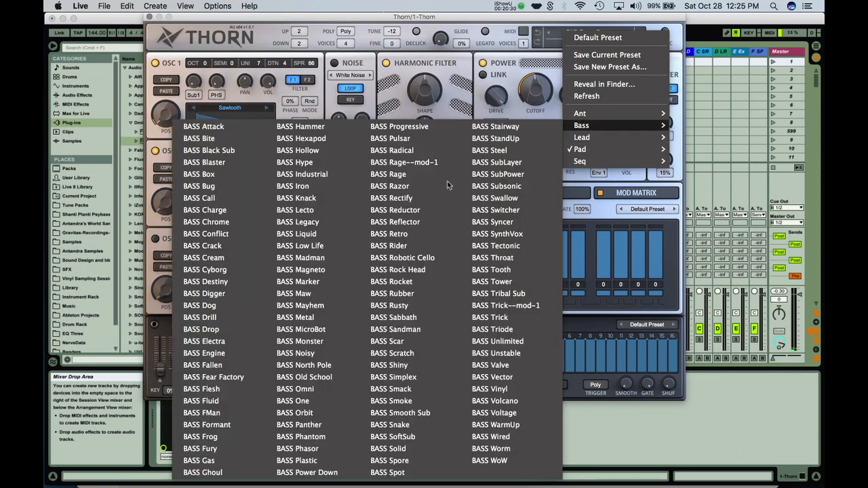
click(447, 210)
mouse_move(544, 90)
mouse_down()
mouse_move(542, 111)
mouse_move(538, 89)
mouse_move(549, 96)
mouse_up()
Audition the PLUCK Hurry preset from the Lead category, followed by BASS Marker from the Bass category.
click(578, 38)
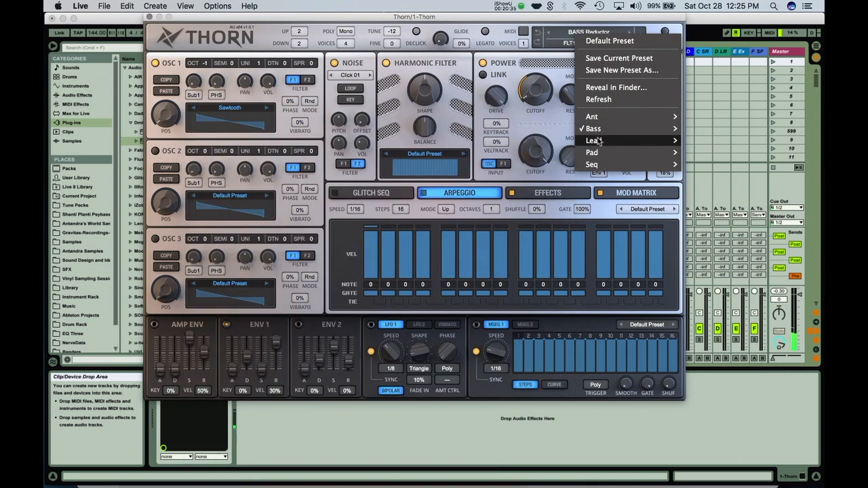
mouse_move(593, 140)
click(404, 227)
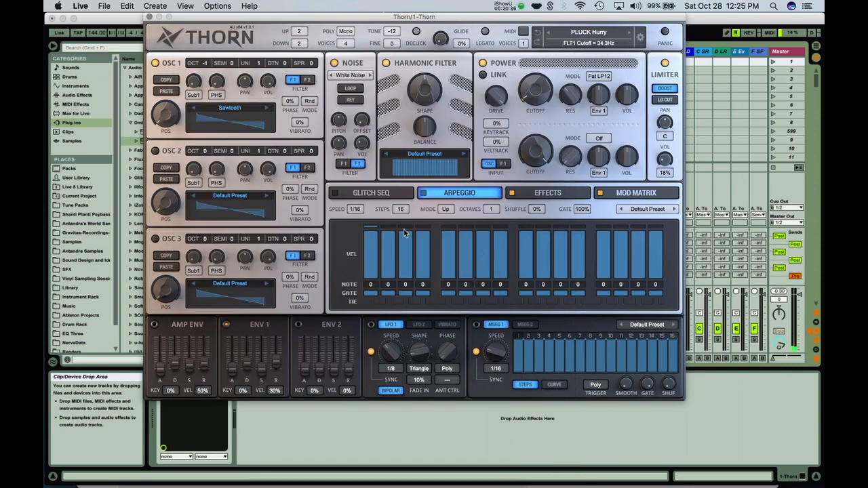
click(573, 37)
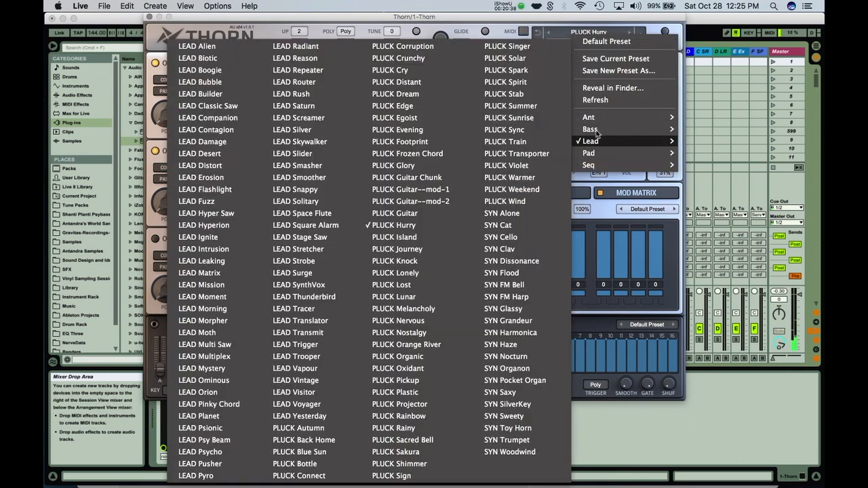
mouse_move(597, 133)
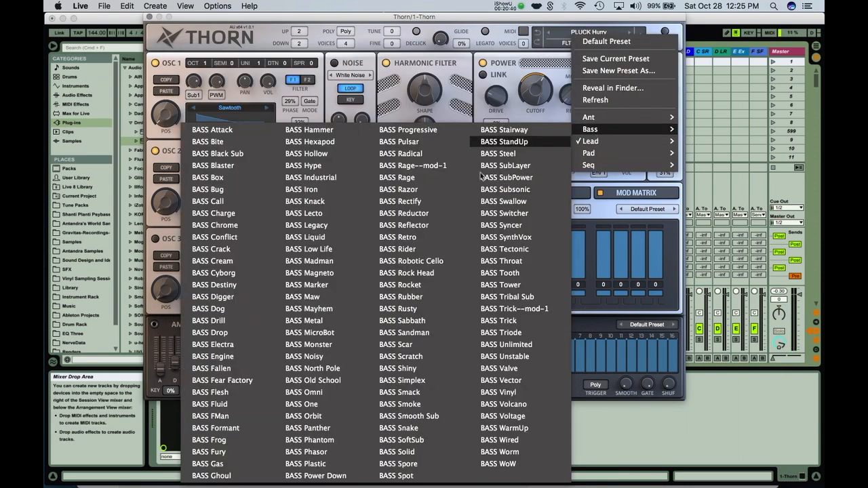
click(299, 285)
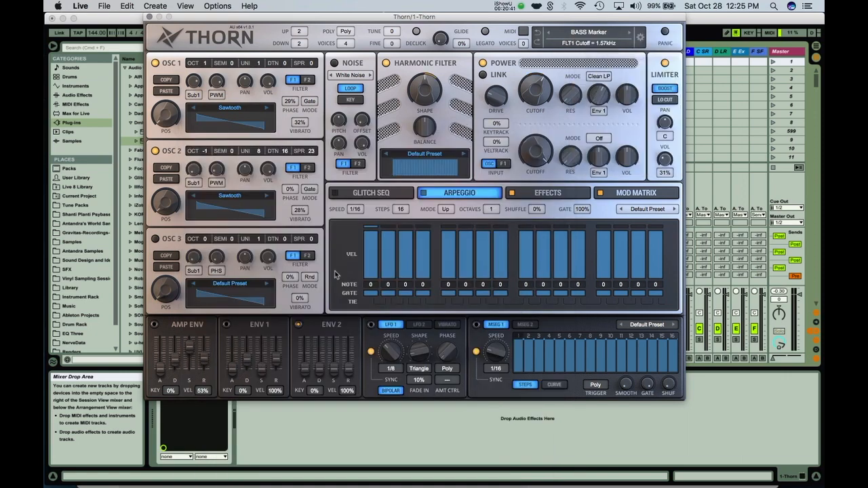
Load the LEAD Translator preset and raise the computer MIDI keyboard by one octave.
click(576, 37)
mouse_move(597, 140)
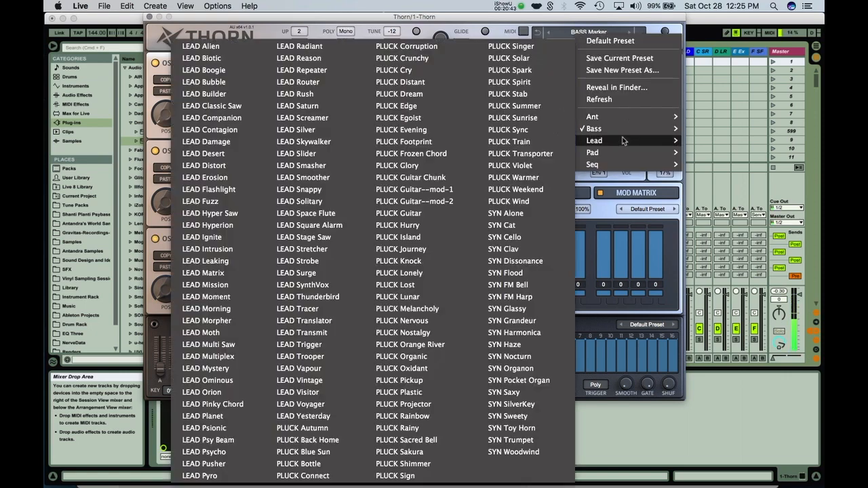
click(298, 321)
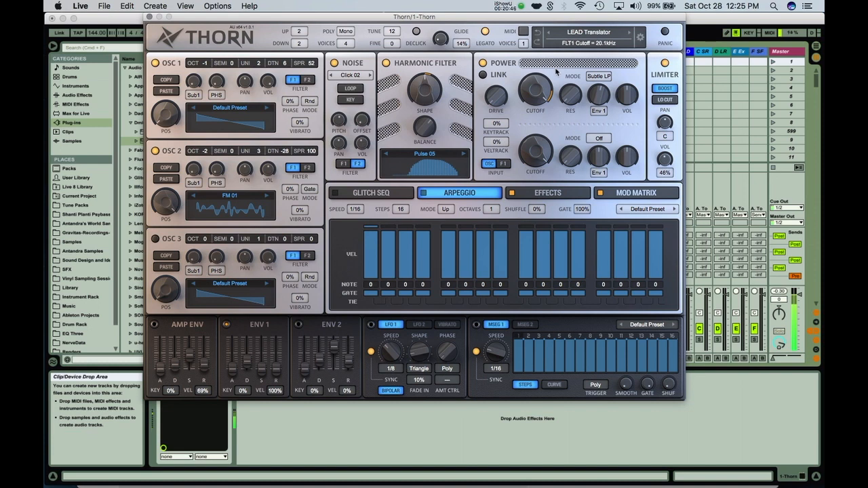
key(x)
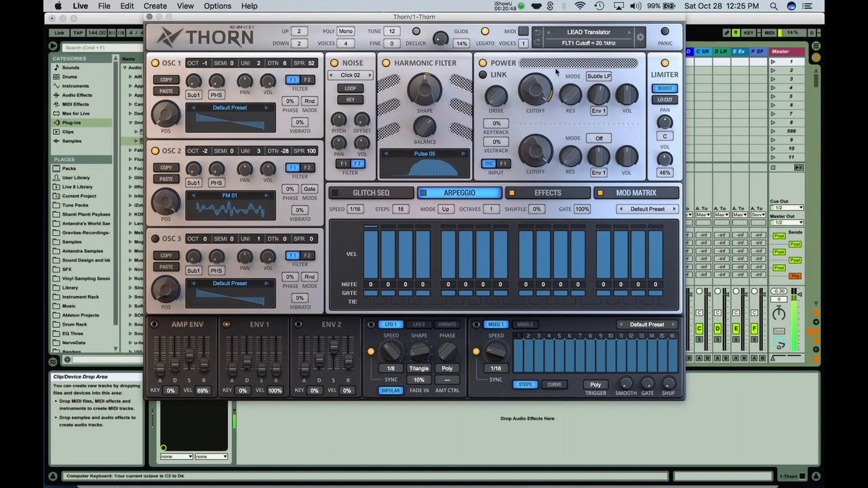
click(573, 37)
mouse_move(618, 141)
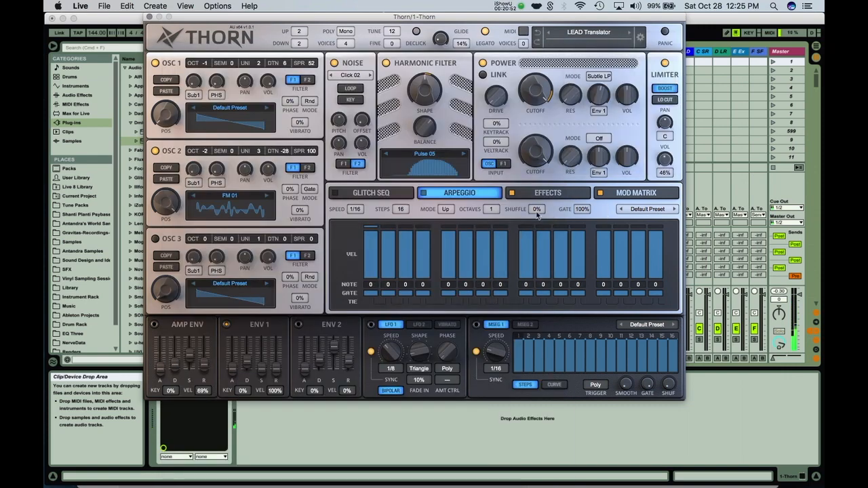
Turn on the arpeggiator and audition patterns Arp 10 and Arp 11, raising the computer keyboard another octave in between.
click(606, 201)
click(424, 193)
click(424, 193)
click(640, 210)
click(668, 275)
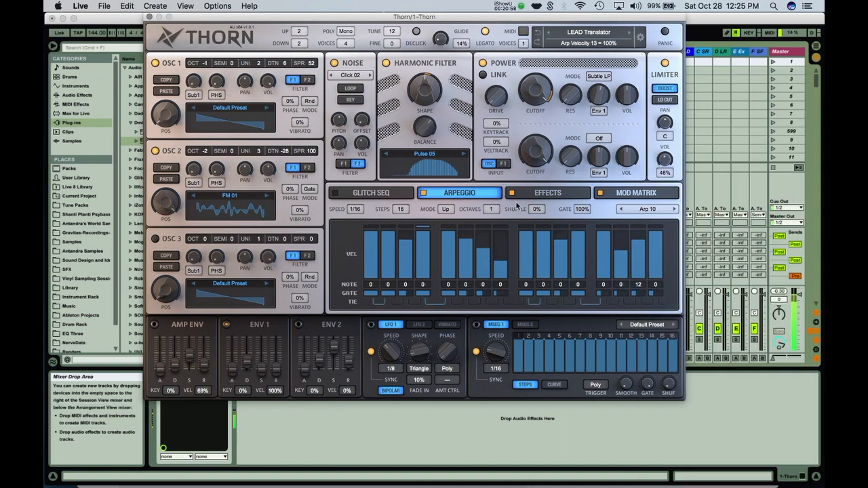
key(x)
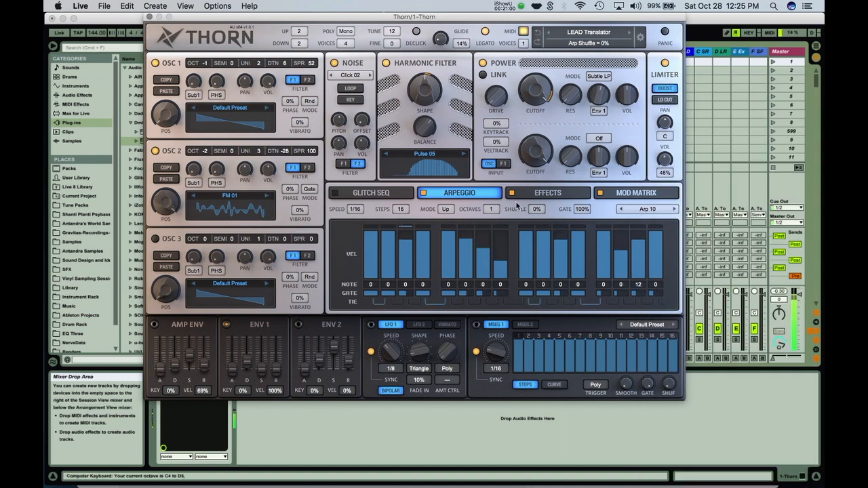
click(675, 209)
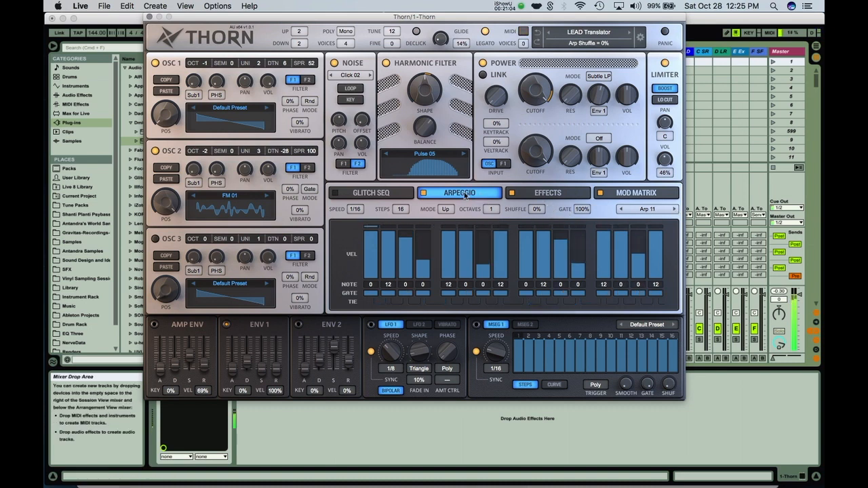
Show the modulation, MIDI learn and lock options for the second filter's cutoff, the first filter's Env 1 knob and the master volume.
right_click(532, 158)
click(527, 137)
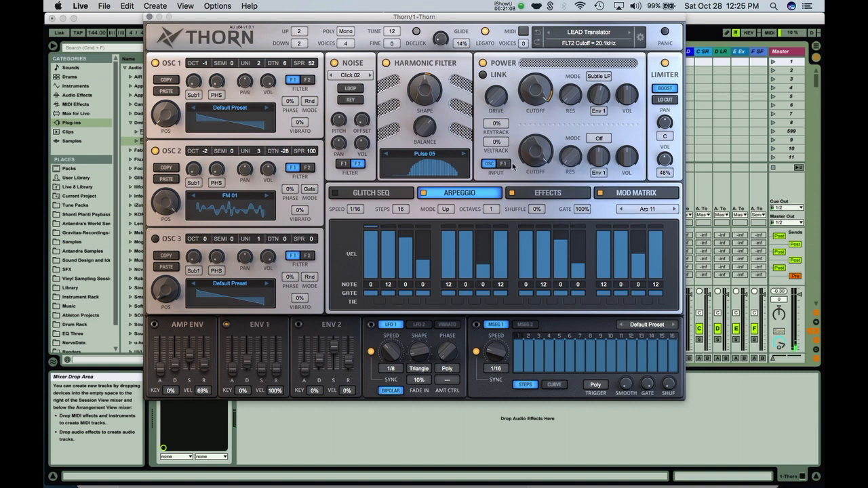
right_click(604, 100)
click(540, 95)
right_click(668, 158)
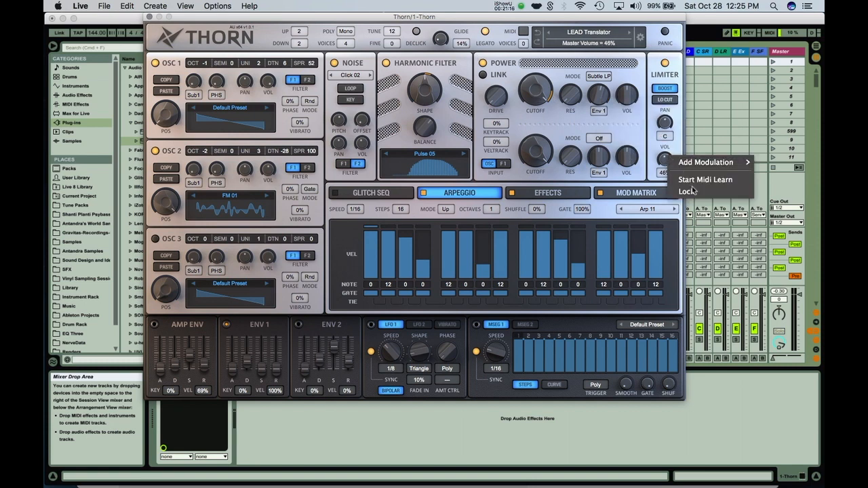
Browse forward through LEAD Transmit and LEAD Trigger to LEAD Trooper, auditioning the presets.
click(673, 146)
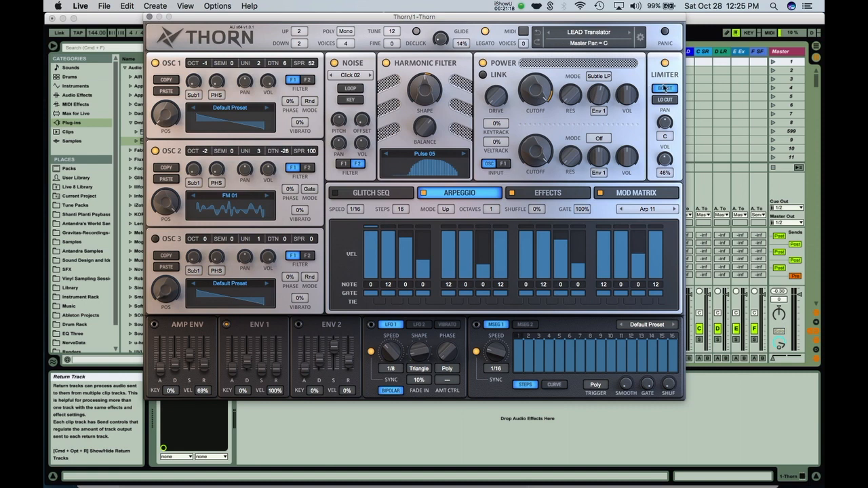
click(630, 34)
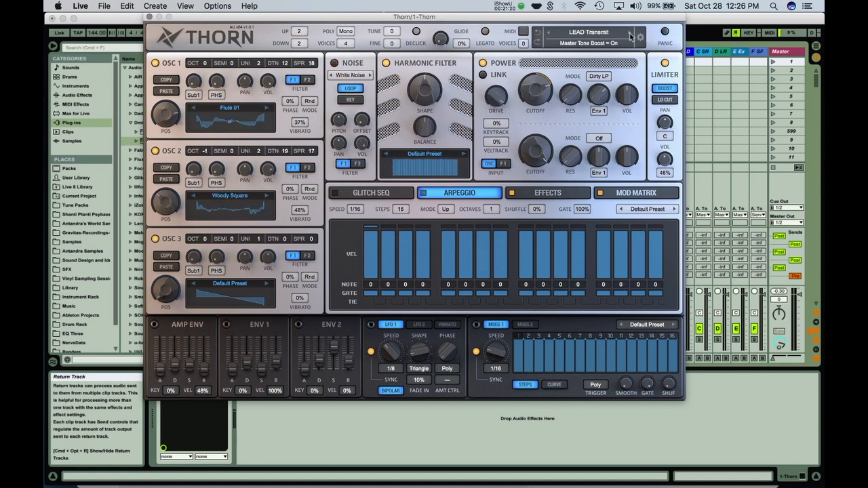
click(630, 36)
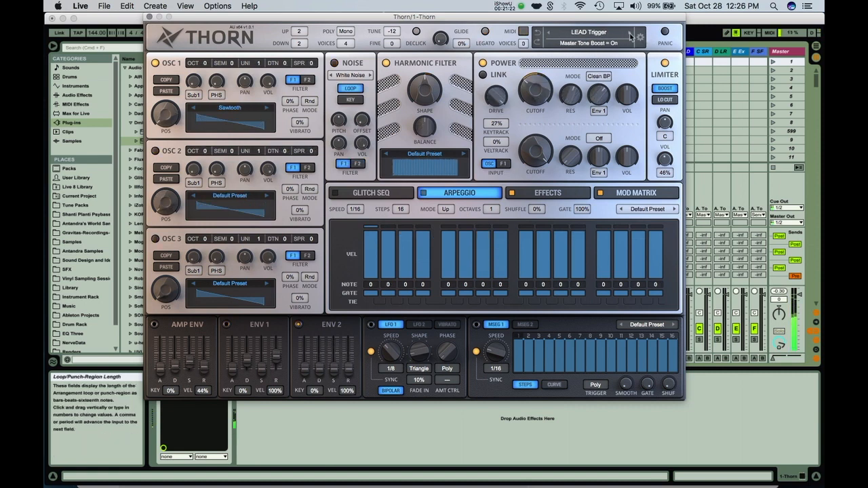
click(630, 35)
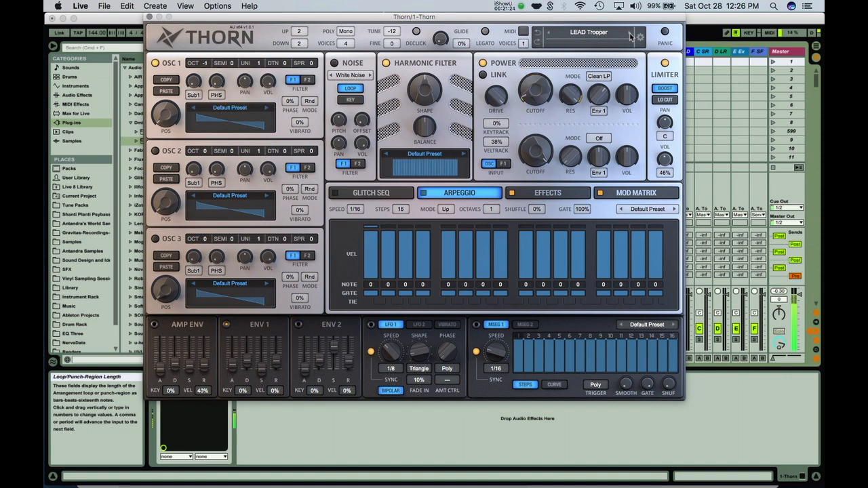
key(x)
Load the PAD Plain String preset, audition it with a few notes, and switch to the PAD Polaris preset.
click(590, 33)
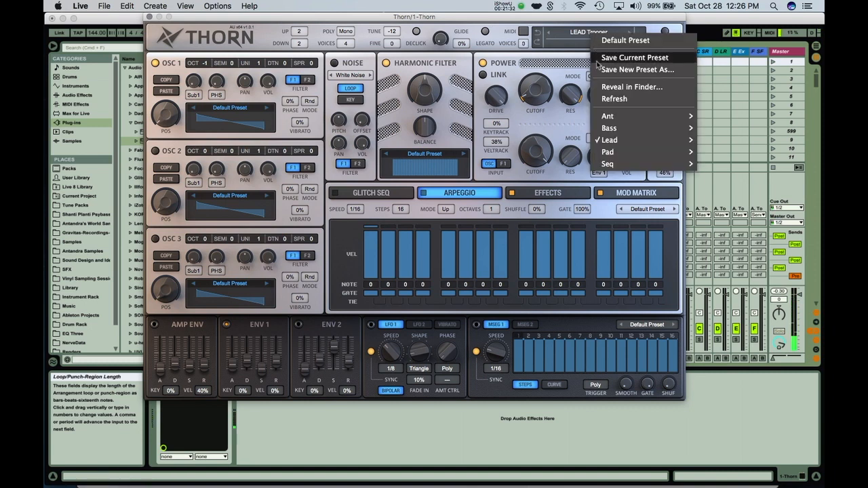
click(575, 36)
click(555, 39)
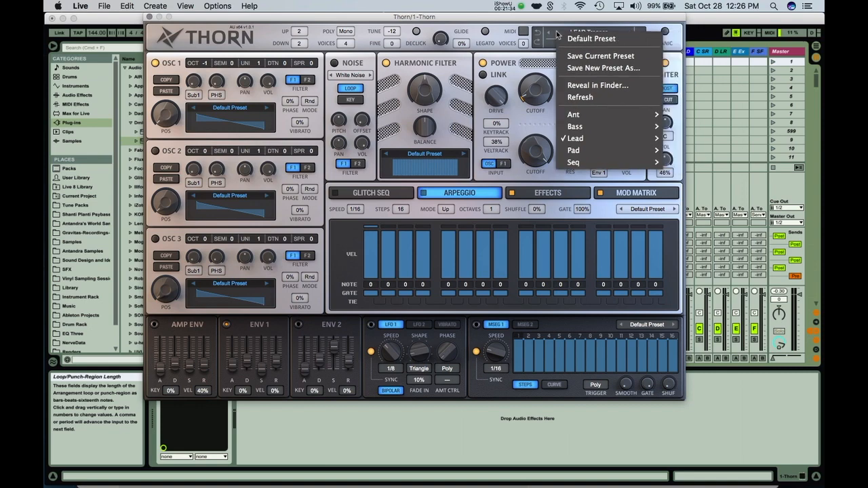
mouse_move(576, 151)
click(491, 201)
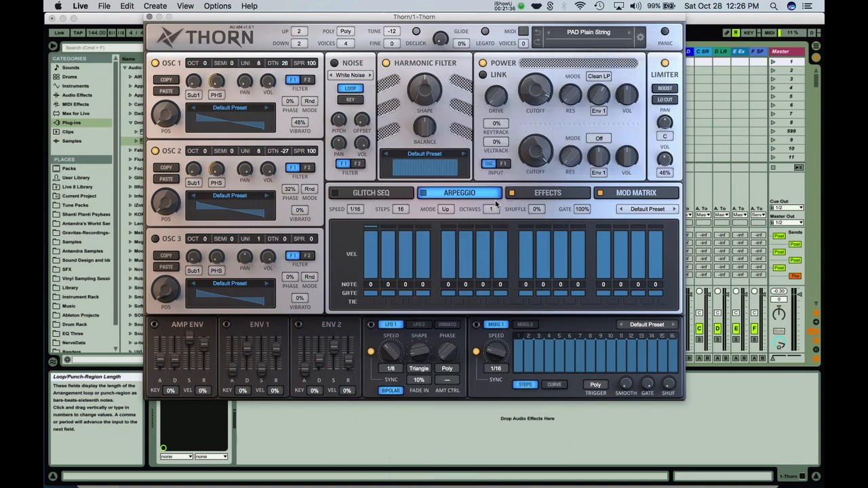
key(a)
key(z)
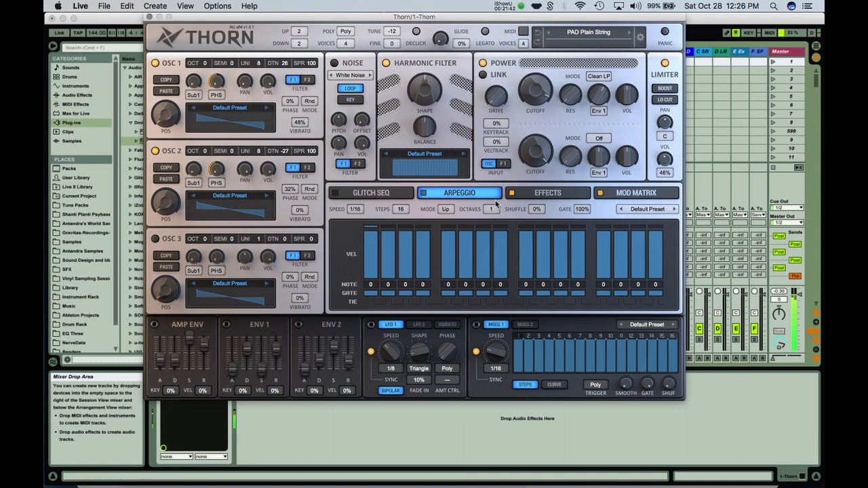
key(x)
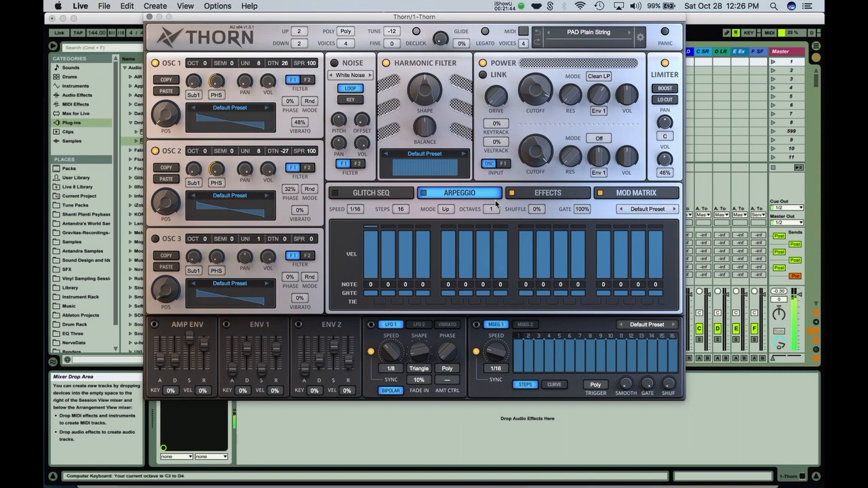
click(630, 34)
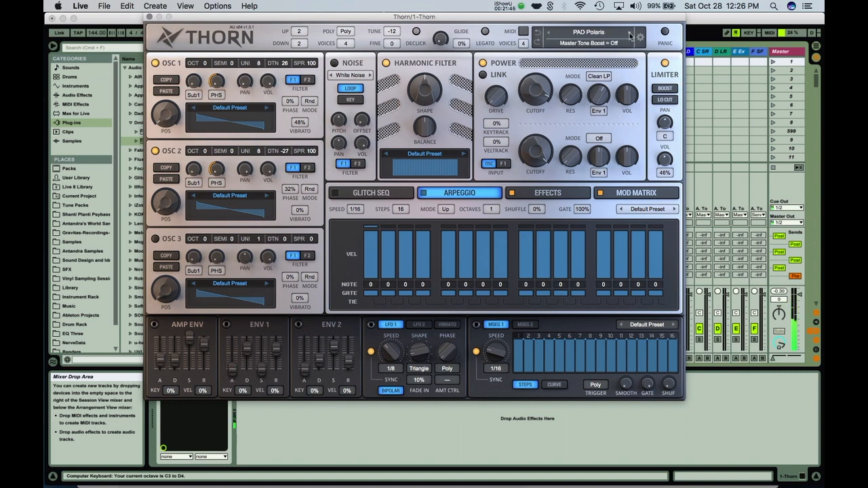
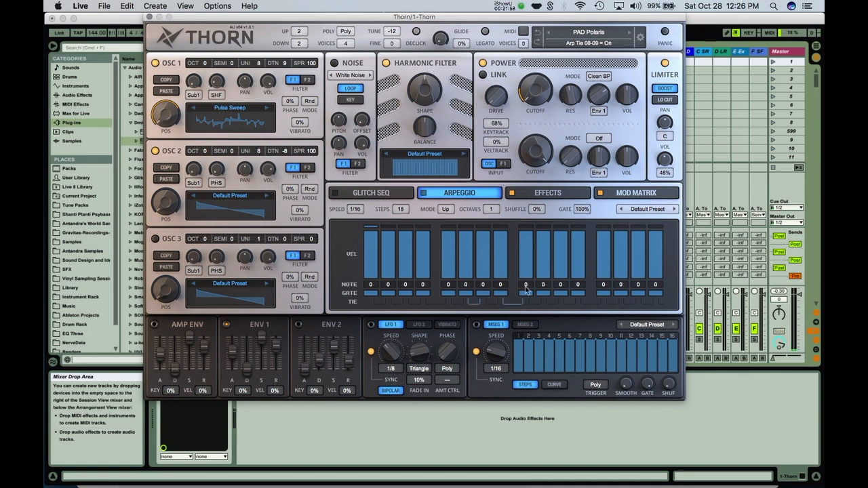
Lower the arpeggio velocities of steps 9 to 11, set step 11's note to 6, and set the shuffle to 52%.
click(523, 258)
click(542, 246)
click(563, 241)
click(562, 285)
click(570, 253)
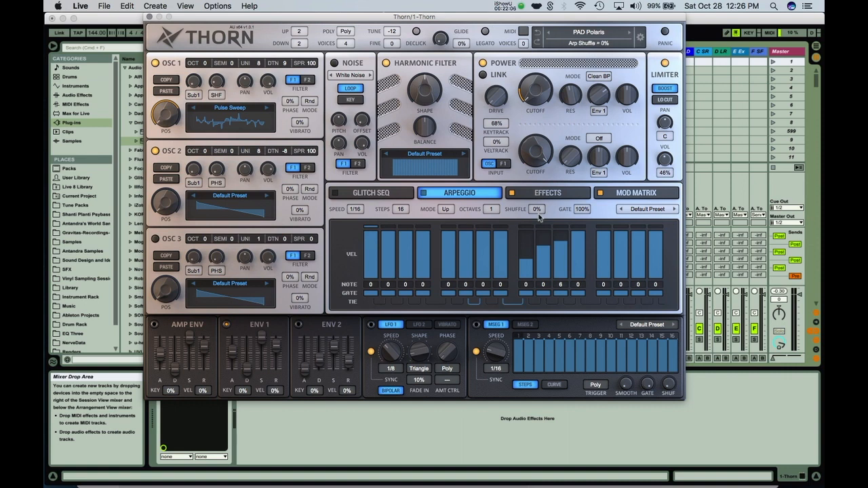
drag(538, 213, 539, 185)
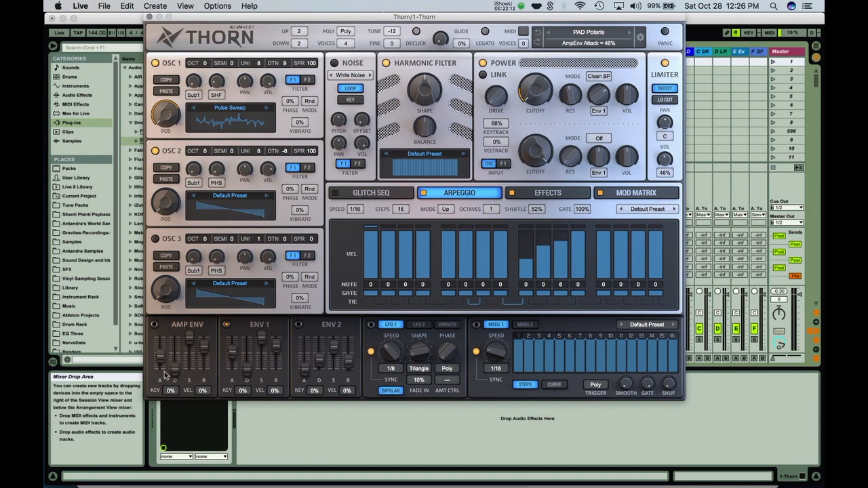
Lower the sustain of all three envelopes, with the amp envelope at 22%, raise the amp decay, and adjust the filter 1 cutoff.
click(538, 192)
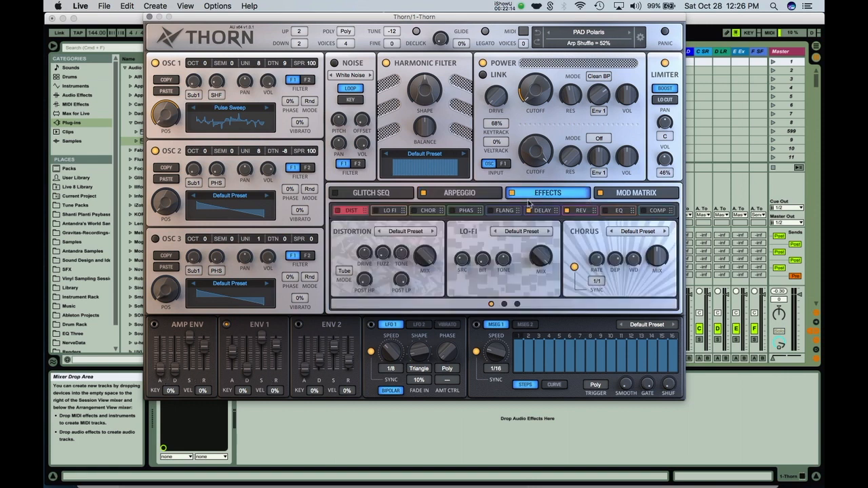
drag(190, 337, 189, 364)
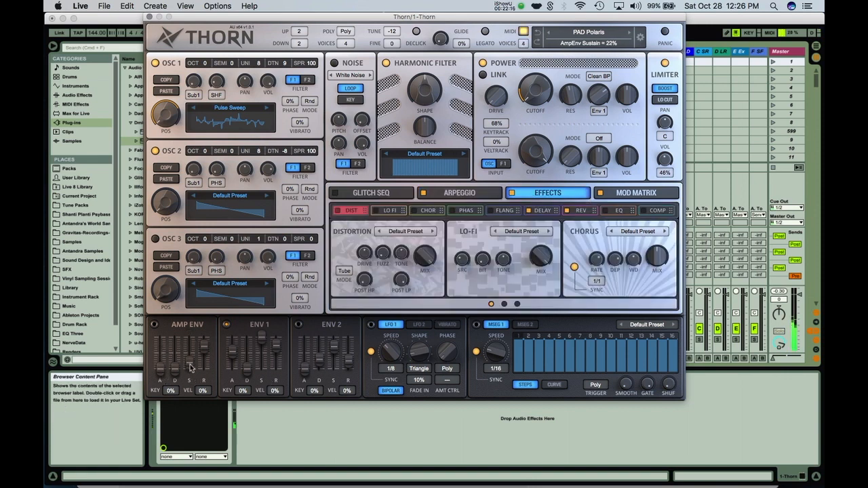
drag(261, 336, 263, 406)
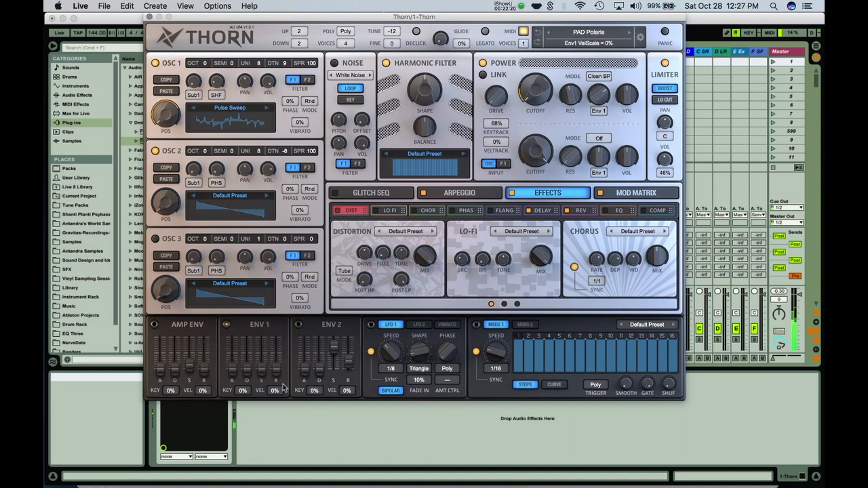
drag(335, 359, 337, 389)
drag(540, 94, 538, 75)
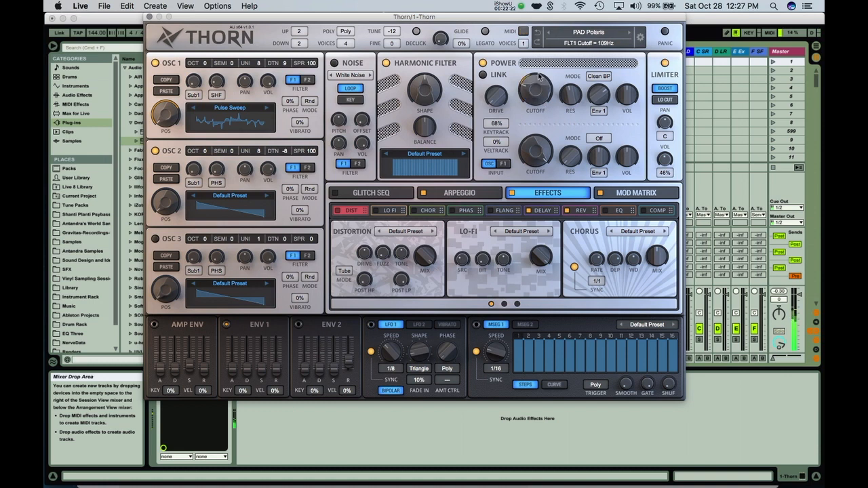
drag(175, 369, 174, 341)
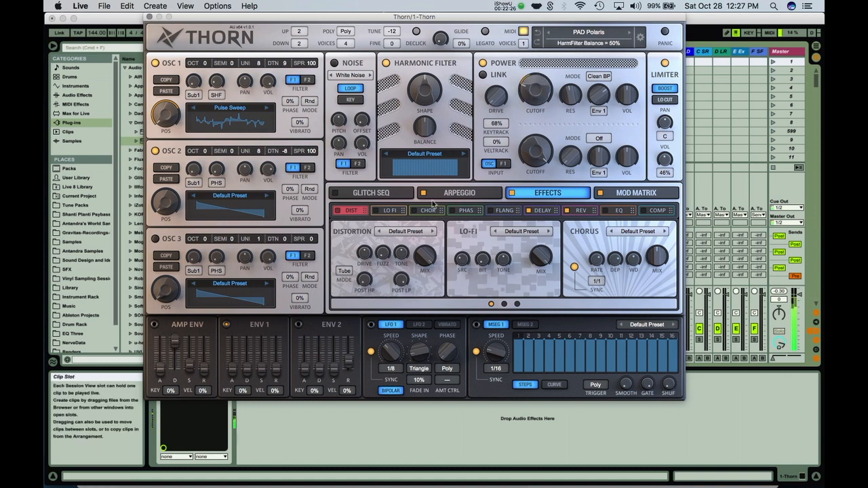
Load the Melodic 06 preset into the arpeggiator.
click(454, 193)
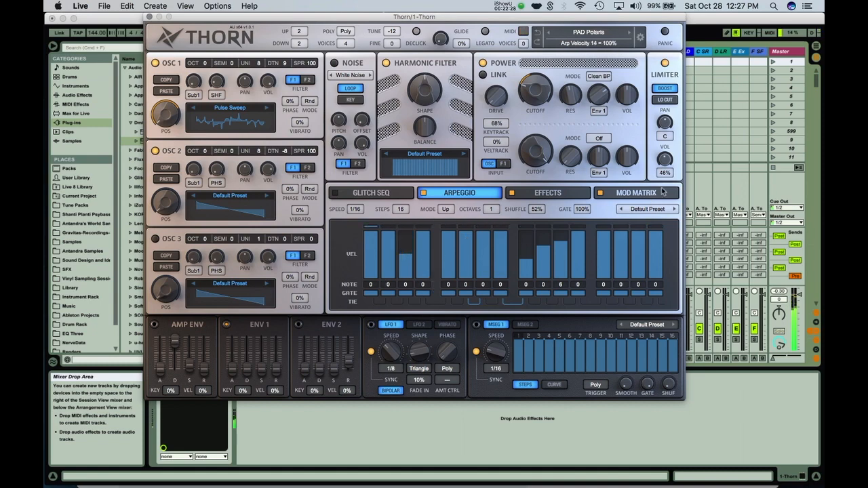
click(640, 210)
click(775, 260)
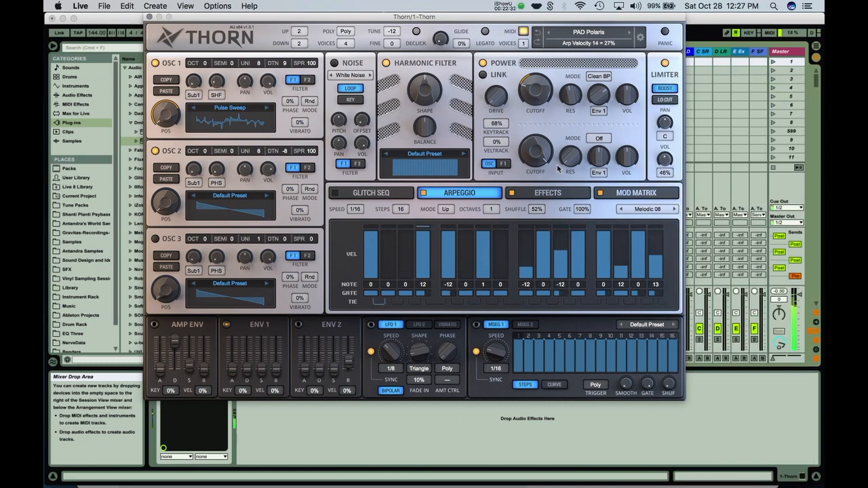
Examine the controls of each effect module in the chain, from distortion through to the compressor.
click(535, 194)
click(541, 210)
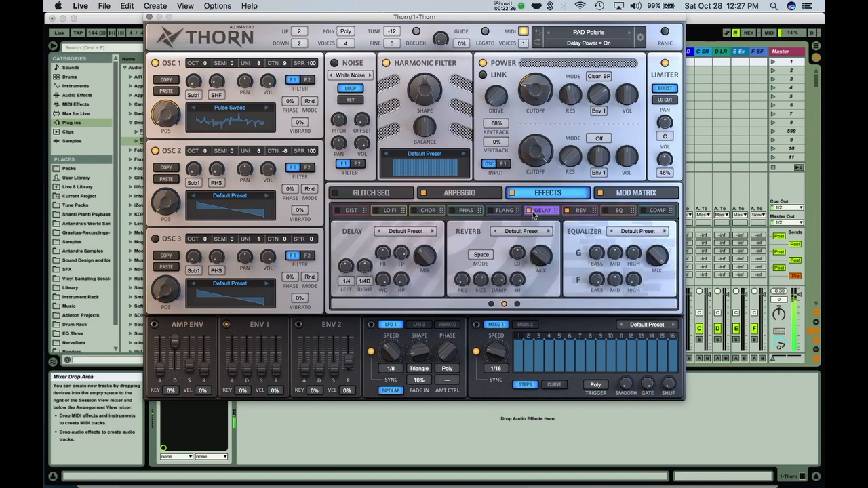
click(348, 216)
click(390, 215)
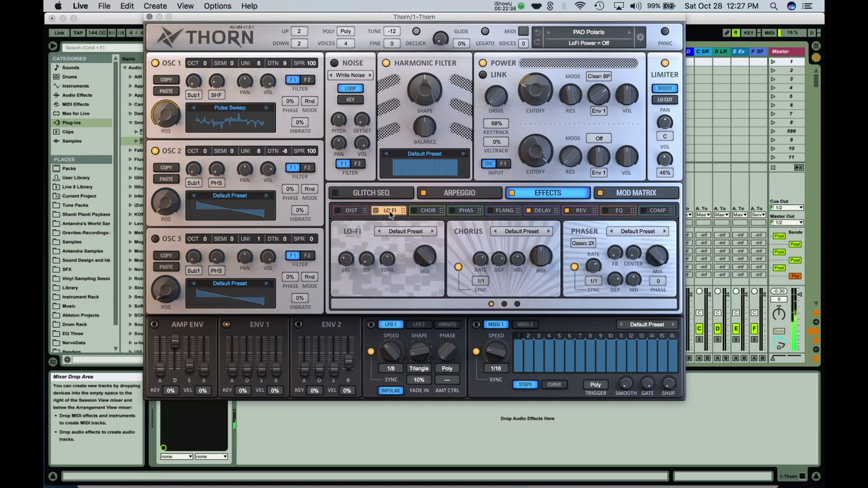
click(430, 212)
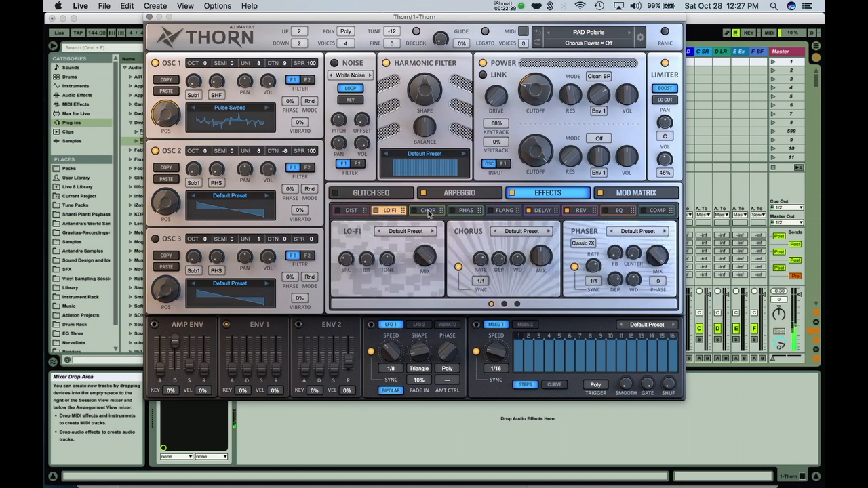
click(465, 213)
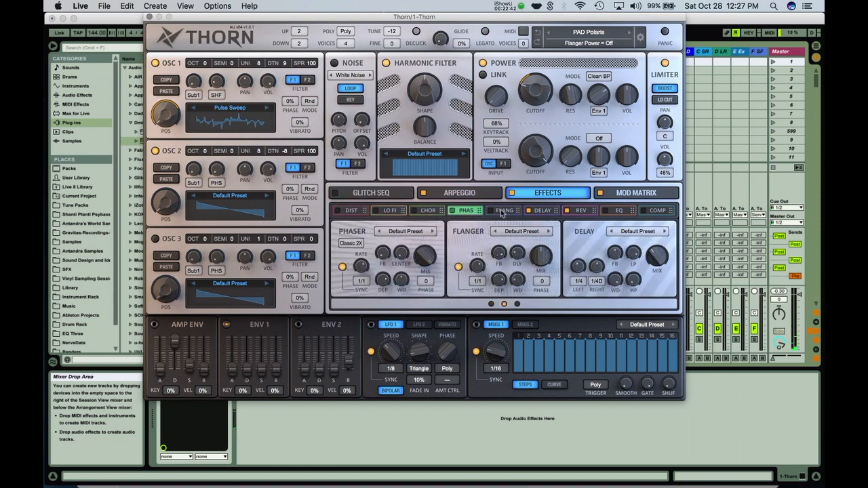
click(504, 212)
click(541, 213)
click(580, 214)
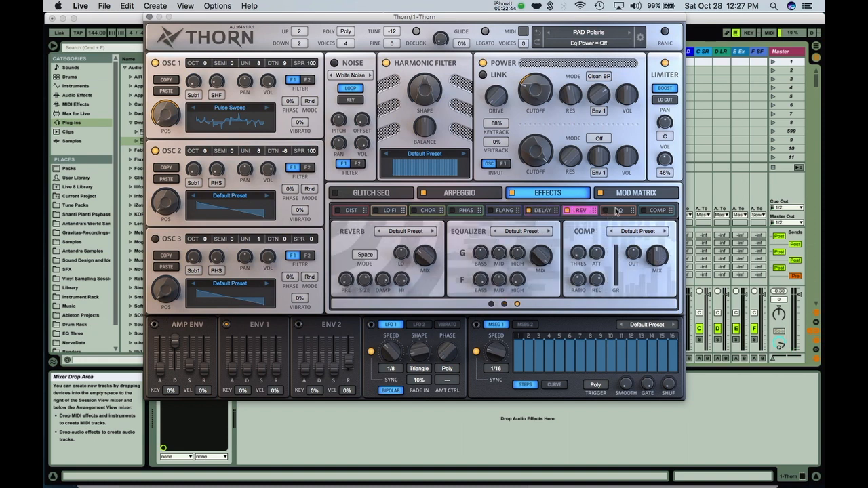
click(617, 212)
click(657, 212)
Reorder the effects chain so that the delay and compressor come before the phaser and flanger.
drag(632, 210, 582, 213)
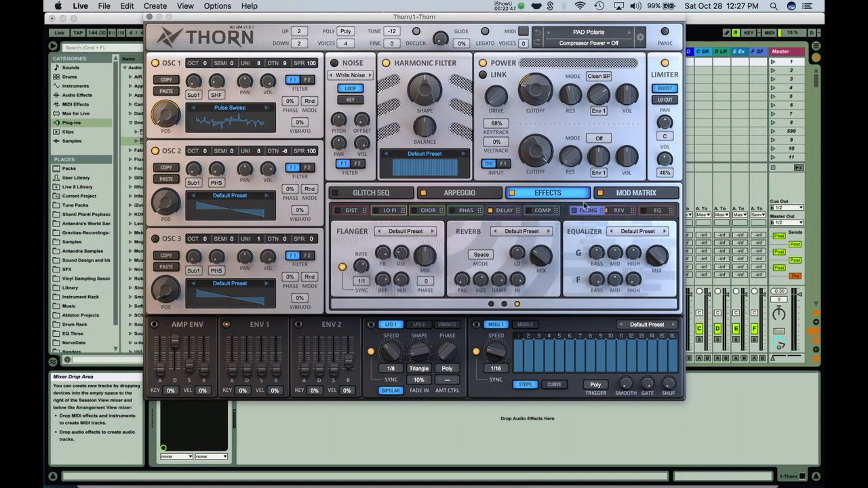
drag(465, 213, 544, 213)
Load the Echo 01 preset for the delay and the Compress 02 preset for the compressor.
click(466, 212)
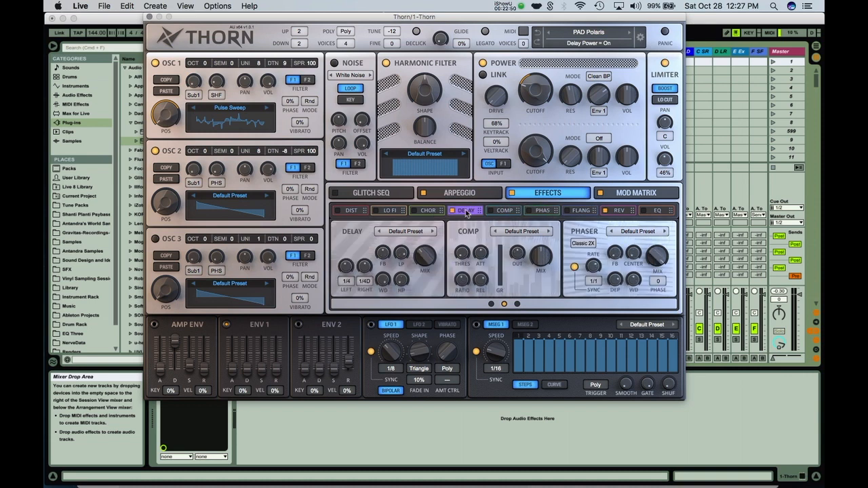
click(347, 281)
click(337, 240)
click(414, 236)
click(430, 389)
click(522, 231)
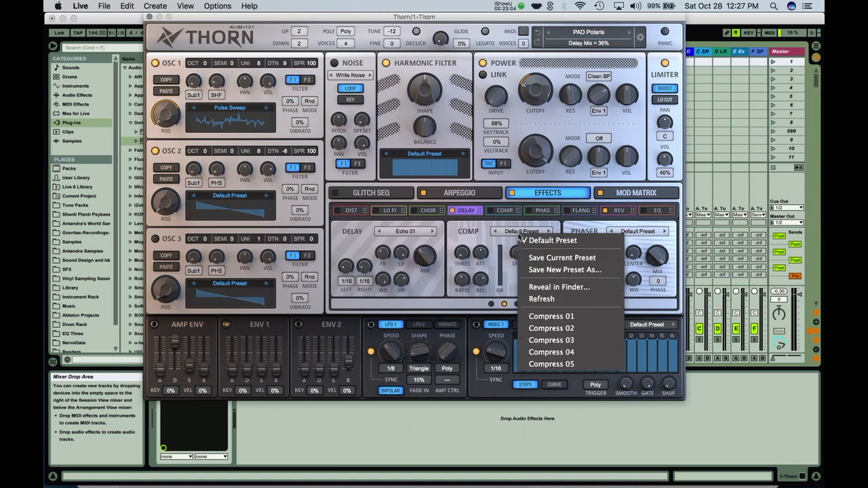
click(561, 330)
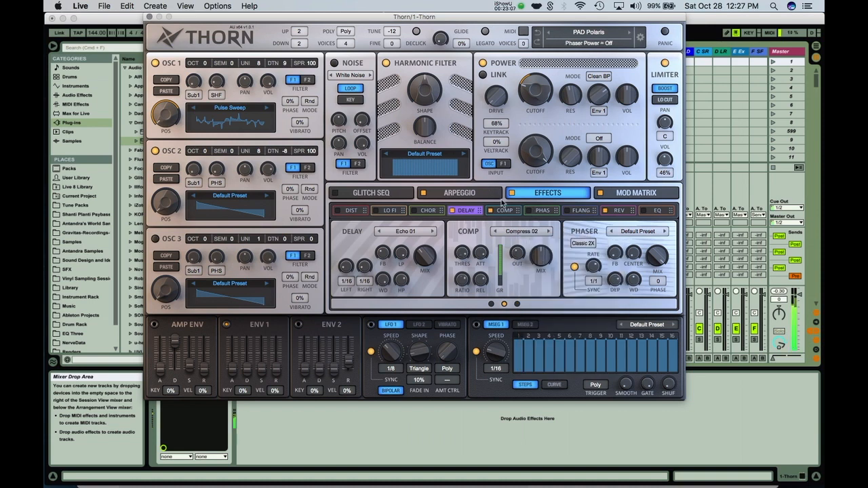
Turn on the phaser and flanger effects and raise the filter 1 cutoff.
click(535, 213)
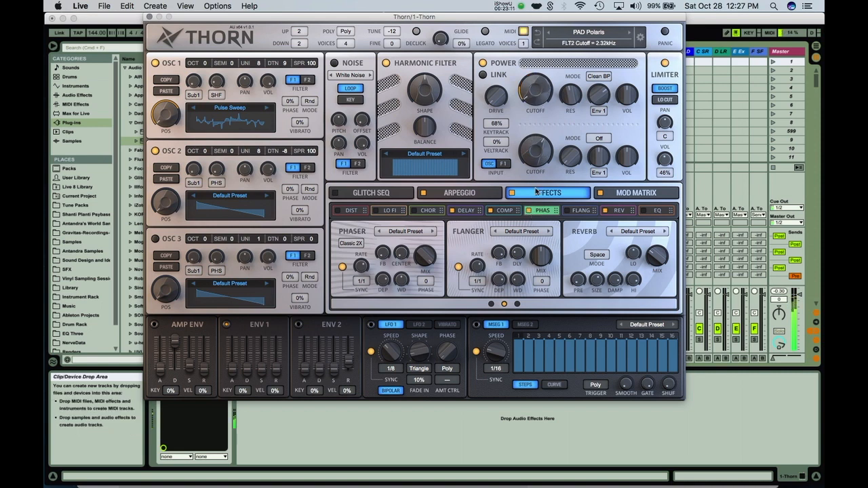
mouse_move(529, 99)
mouse_down()
mouse_move(537, 74)
mouse_move(536, 87)
mouse_up()
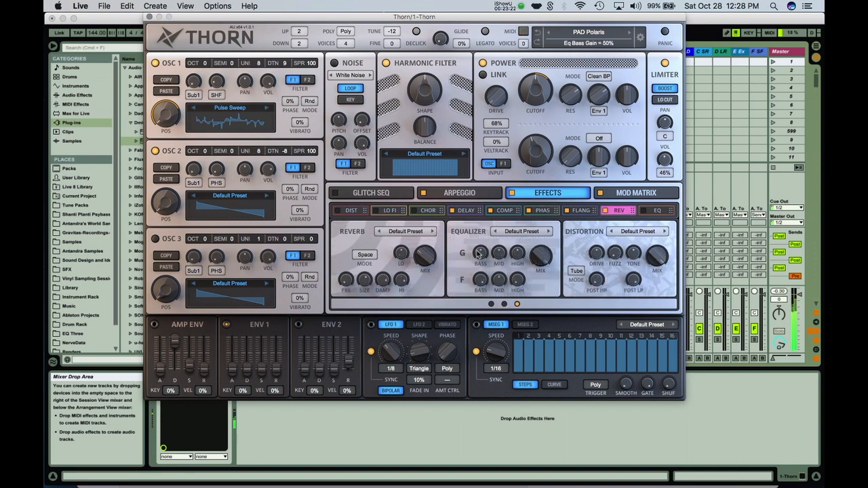
Set the reverb mode to Plate and adjust its pre-delay and mix amounts.
click(365, 255)
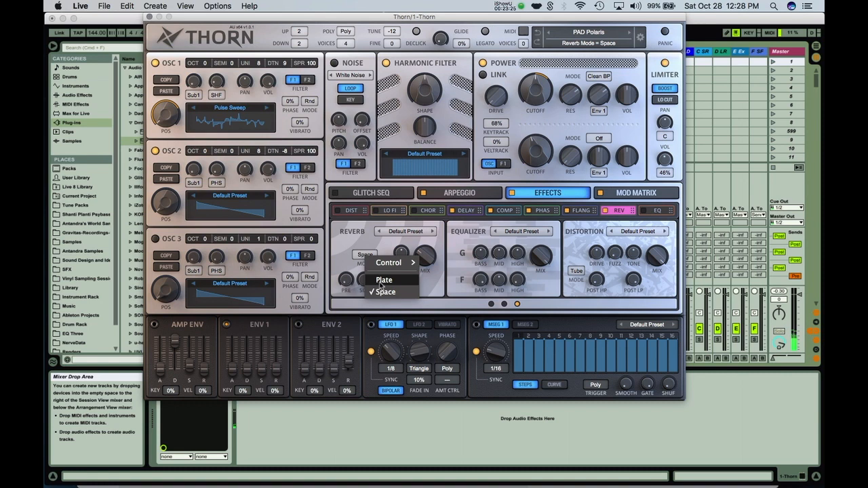
click(385, 280)
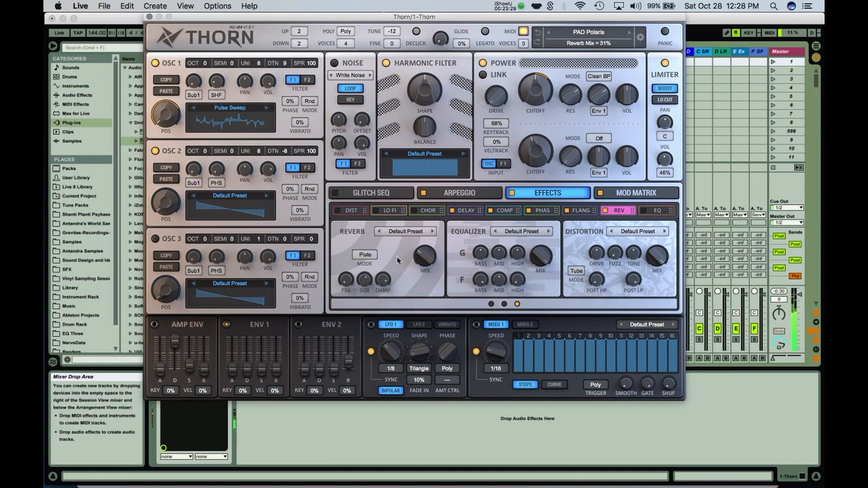
drag(343, 283, 357, 271)
drag(427, 254, 423, 260)
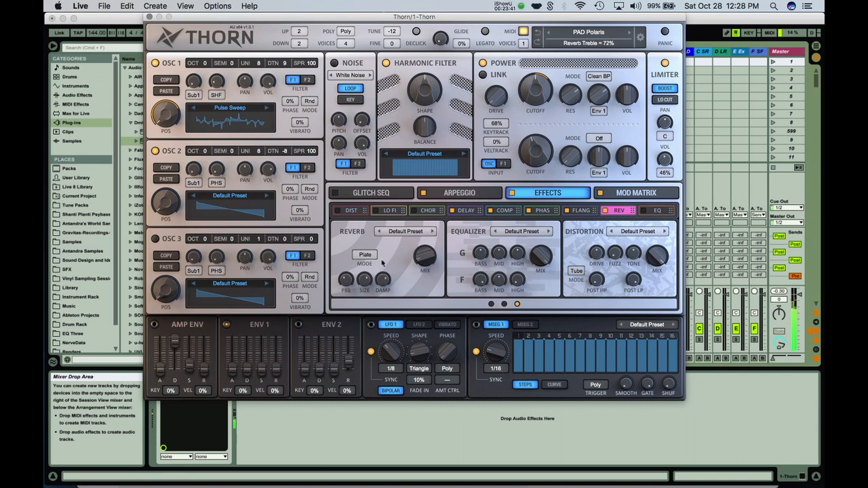
drag(426, 259, 429, 237)
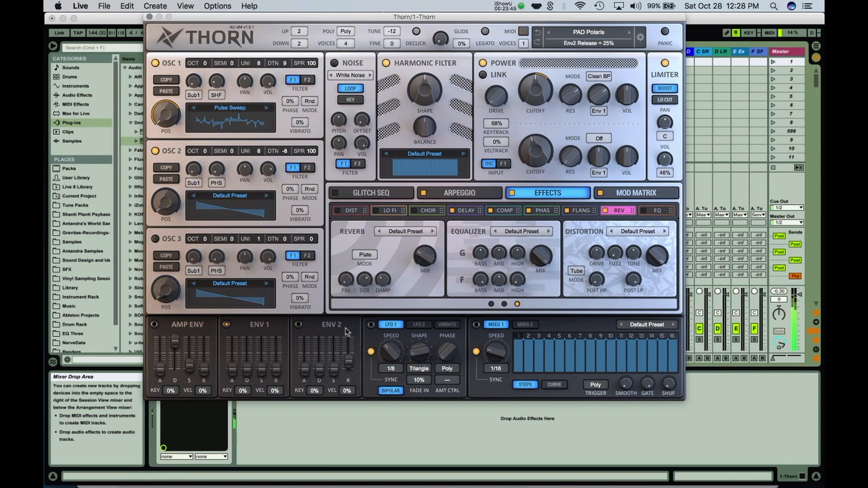
Set the reverb mix to 60%, then turn on the equalizer and raise its bass gain.
drag(428, 269, 426, 244)
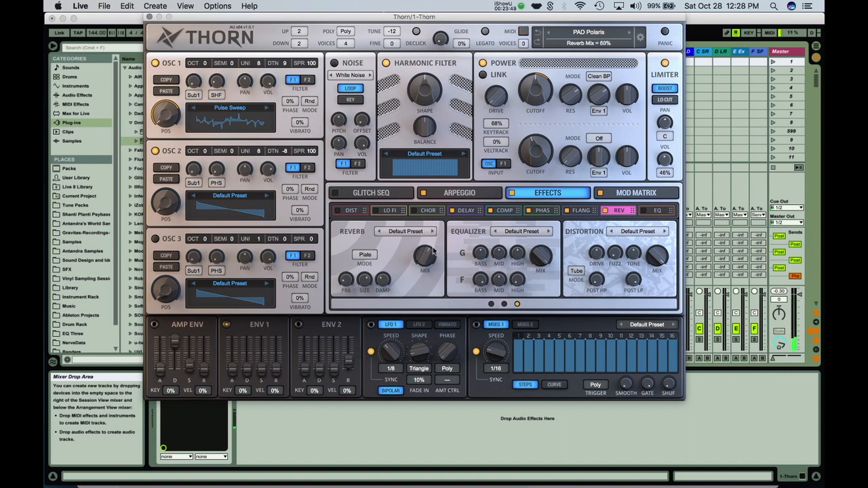
click(602, 212)
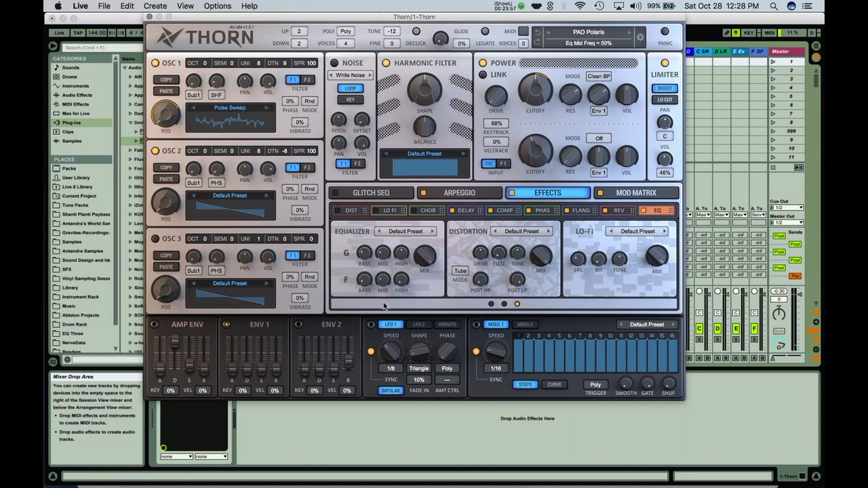
drag(367, 264, 365, 236)
Audition the equalizer presets Bass boost 02 and Hi Boost, ending on Mid range 01.
click(406, 232)
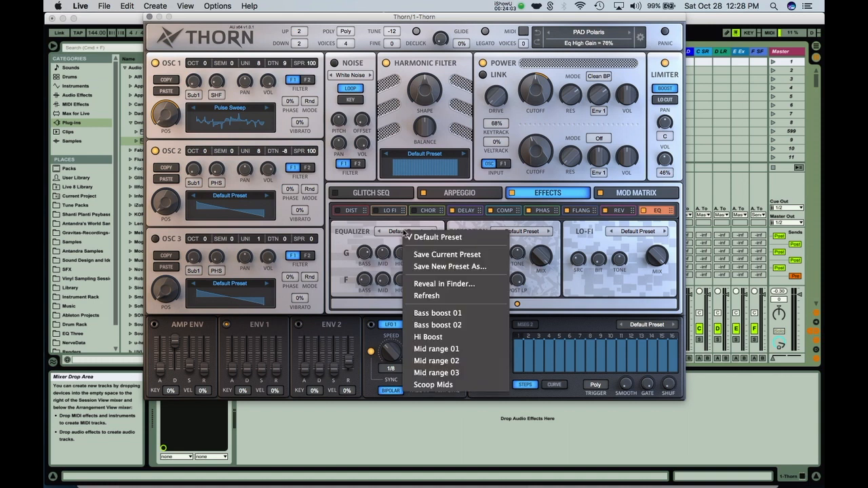
click(426, 329)
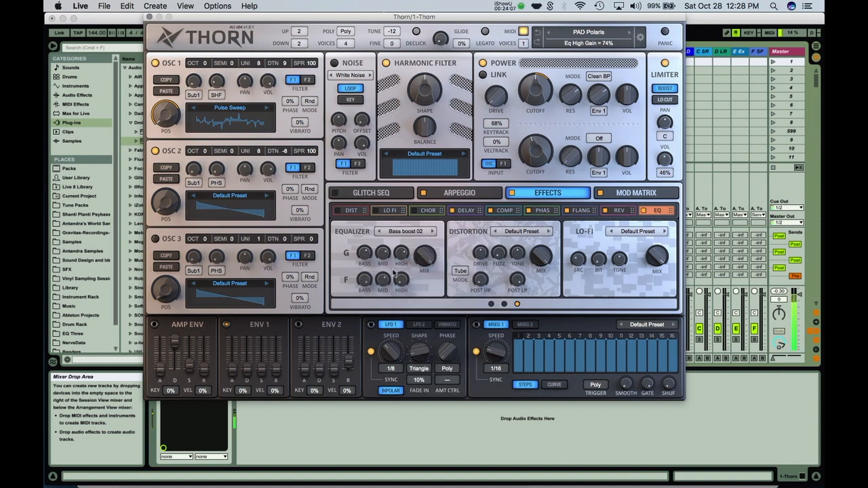
click(434, 232)
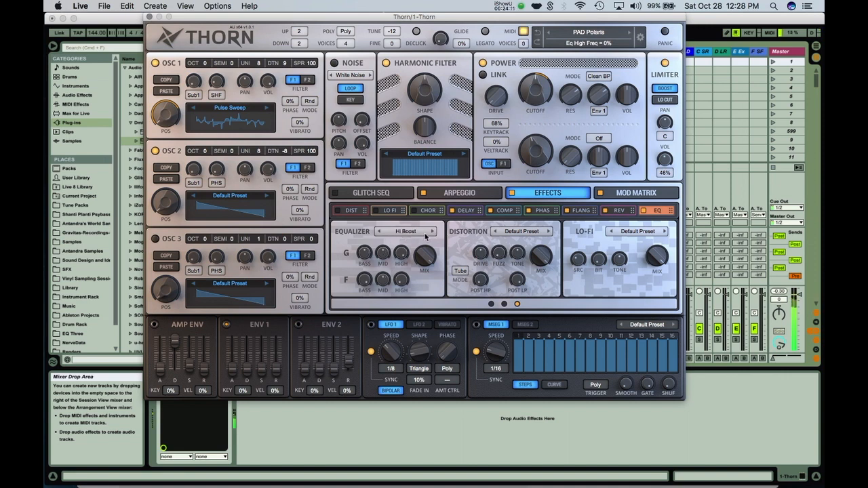
click(433, 232)
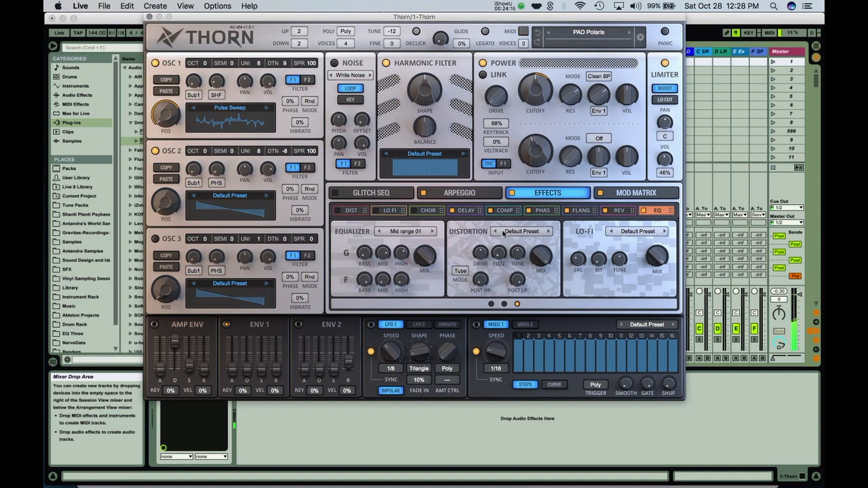
Load the Fuzz distortion preset and try the Hyperbolic and Soft Clip modes.
click(504, 233)
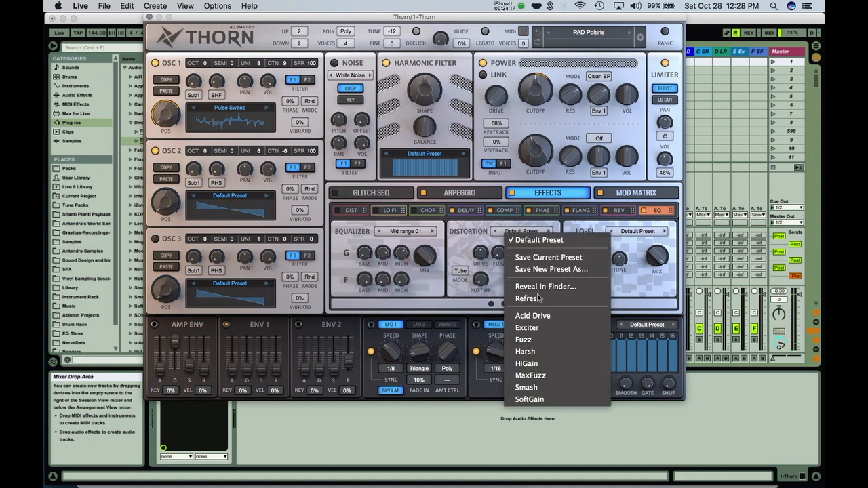
click(548, 339)
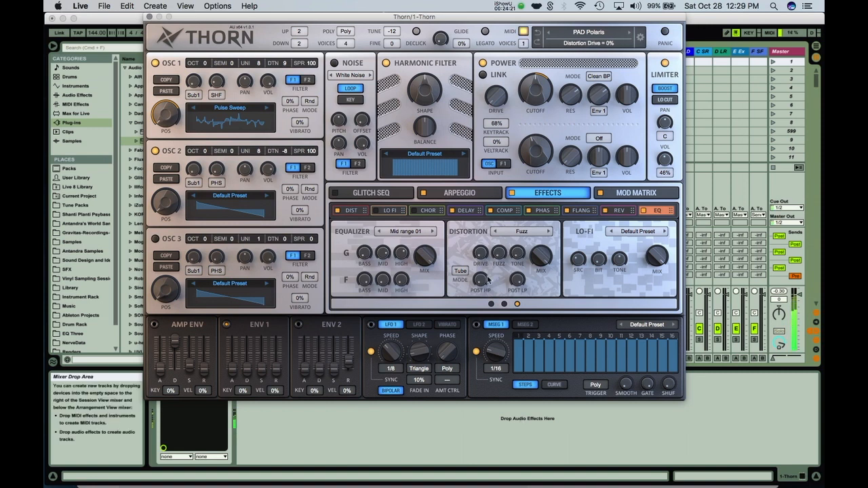
click(464, 272)
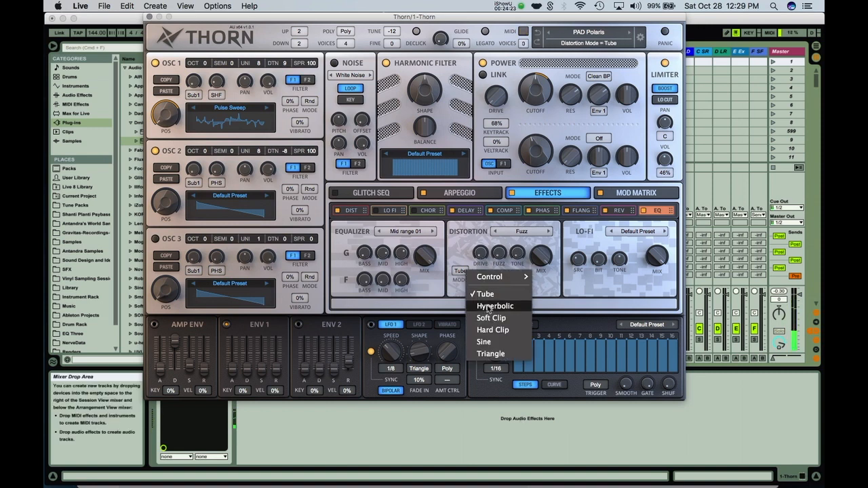
click(519, 308)
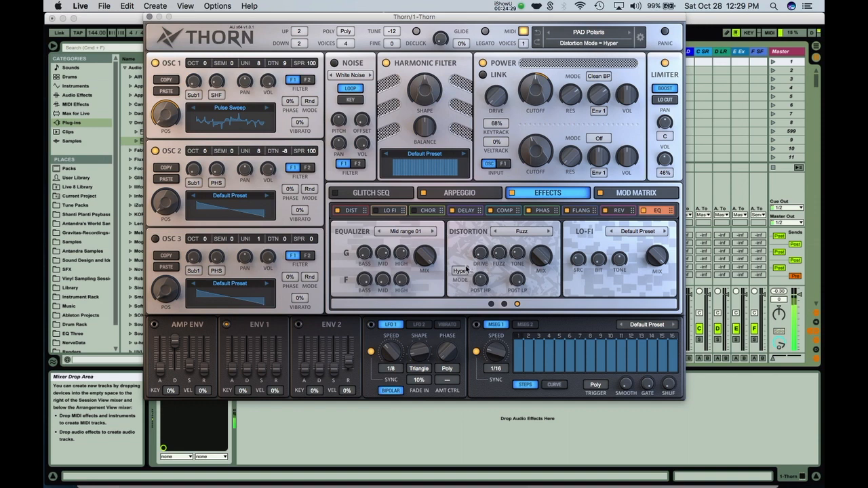
click(460, 271)
click(499, 274)
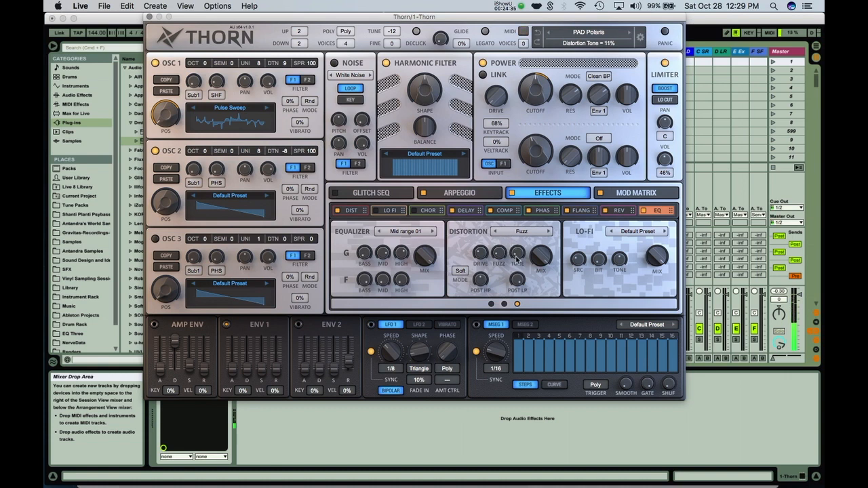
Load the HiGain distortion preset and set its mode to Hard Clip.
click(519, 231)
click(528, 360)
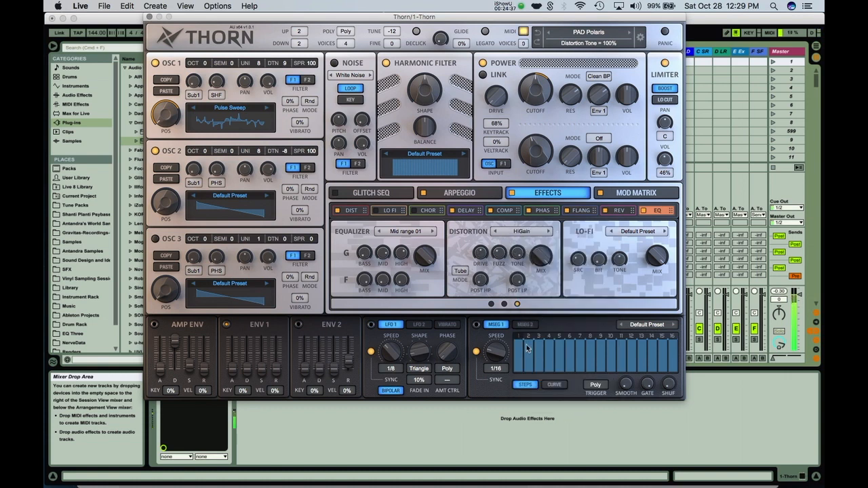
click(462, 271)
click(489, 335)
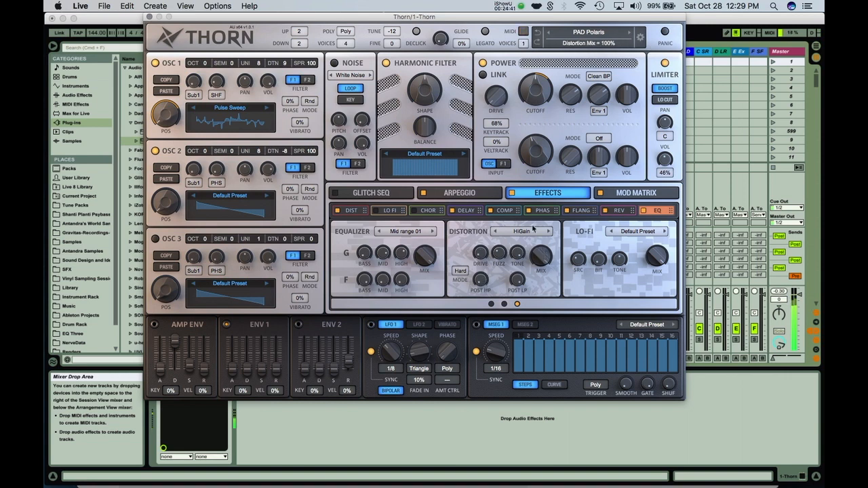
Compare the Tube and Sine distortion modes, ending with the mode set to Triangle.
click(460, 271)
click(461, 292)
click(460, 272)
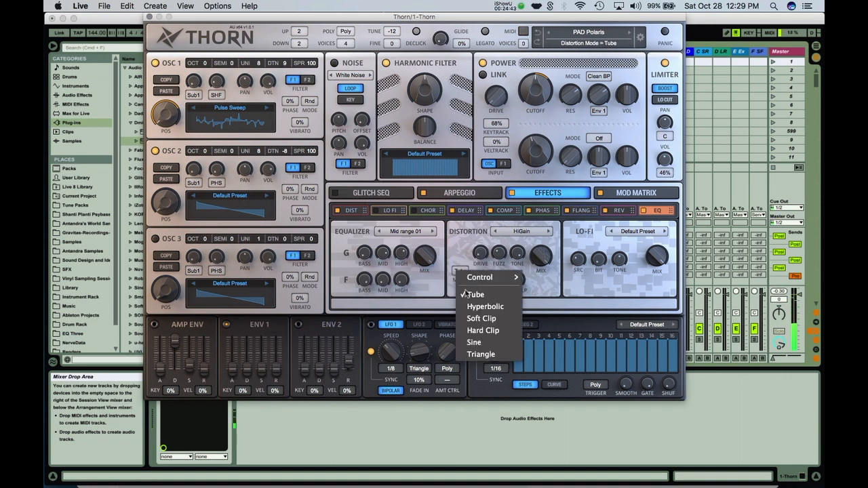
click(477, 346)
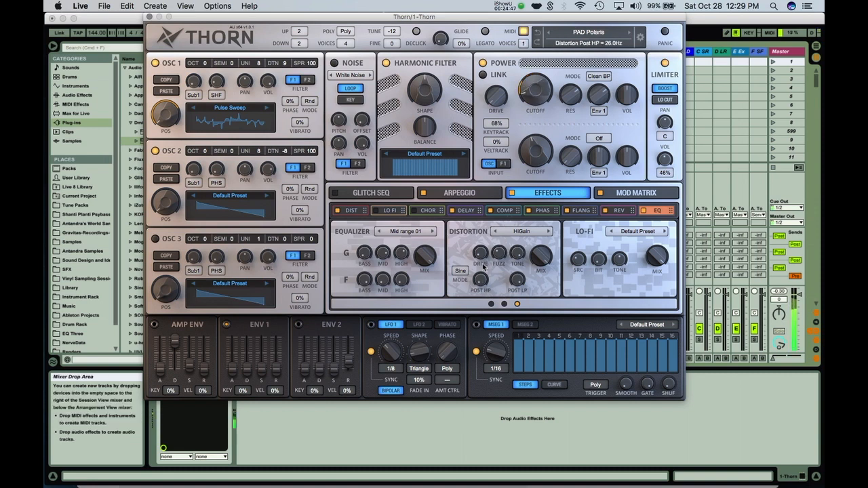
click(459, 271)
click(483, 354)
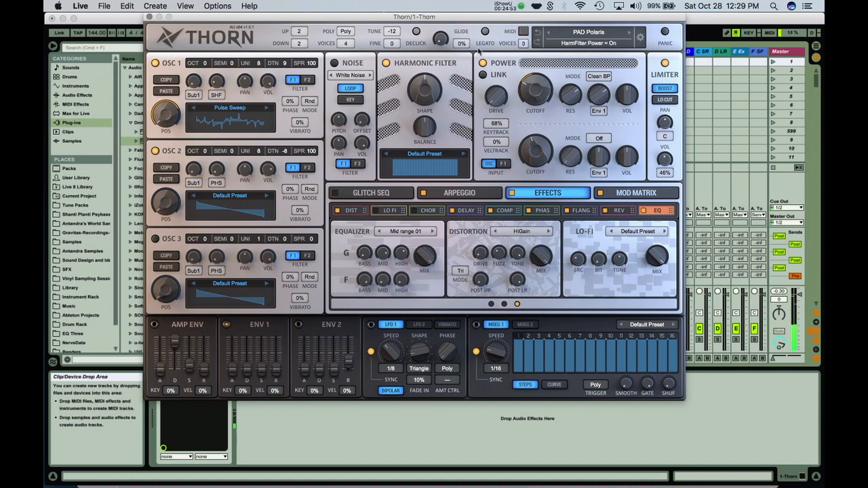
Load the PLUCK Guitar Chunk preset from the Lead category and lower the computer keyboard octave to C2–D3.
click(575, 35)
mouse_move(605, 139)
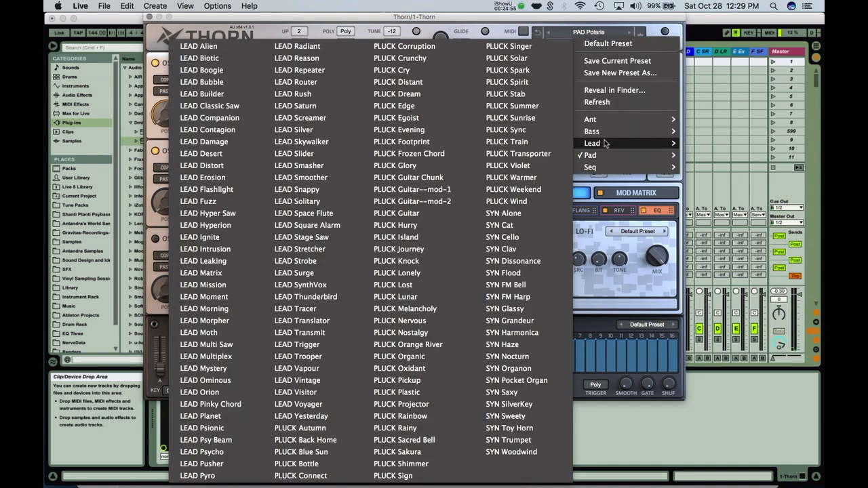
click(406, 177)
key(z)
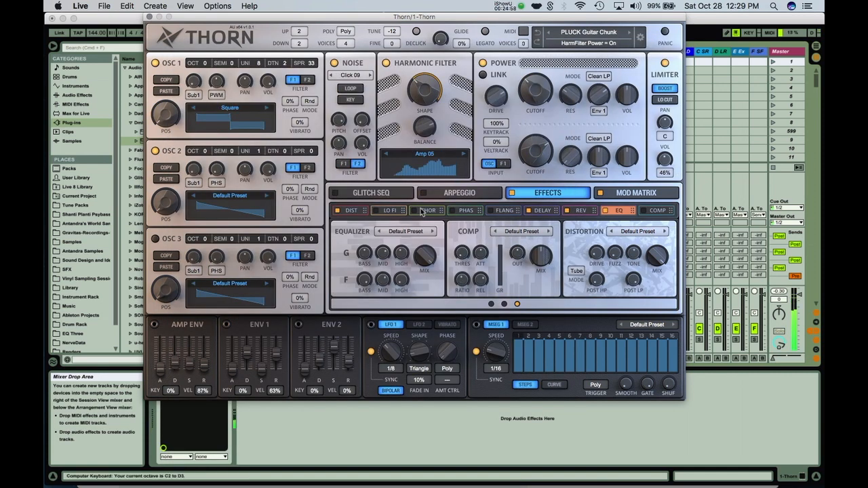
Turn on the compressor, try its Compress 02 preset and settle on Compress 01.
click(653, 212)
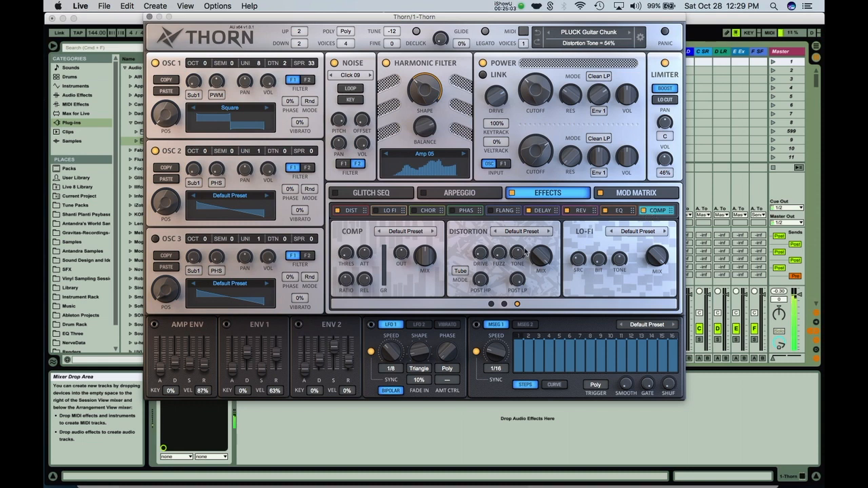
click(390, 235)
click(407, 329)
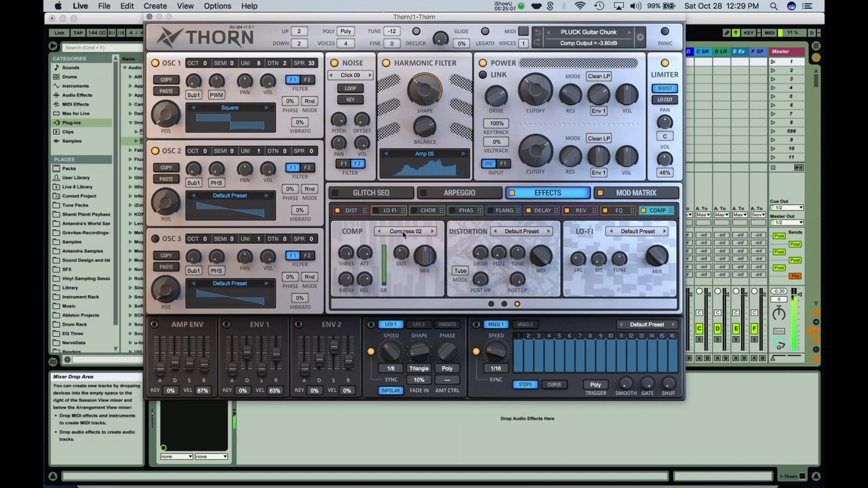
click(404, 234)
click(427, 310)
Lower the compressor mix and restore it to 100%, comparing the sound with the keyboard octave lowered to C1–D2.
drag(429, 260, 421, 284)
drag(404, 341, 426, 259)
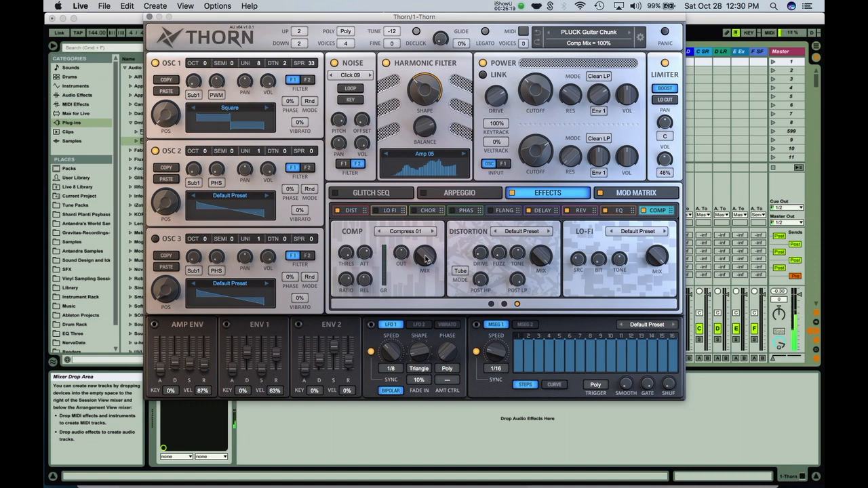
key(z)
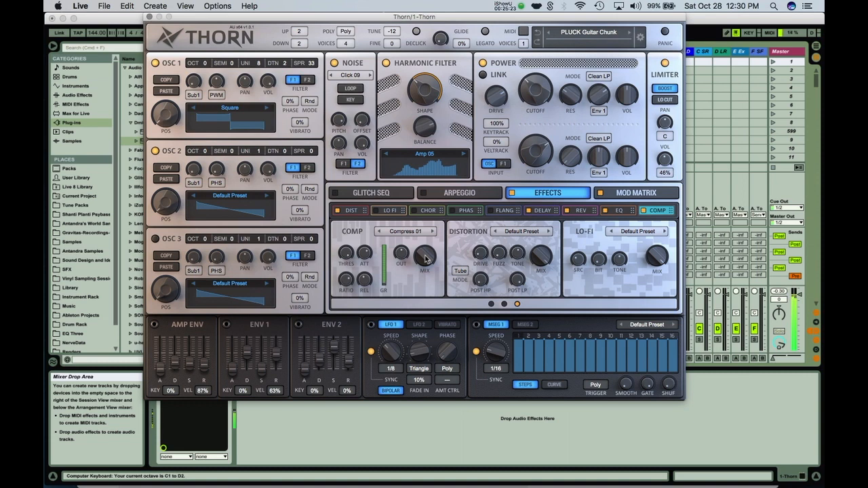
drag(426, 259, 430, 262)
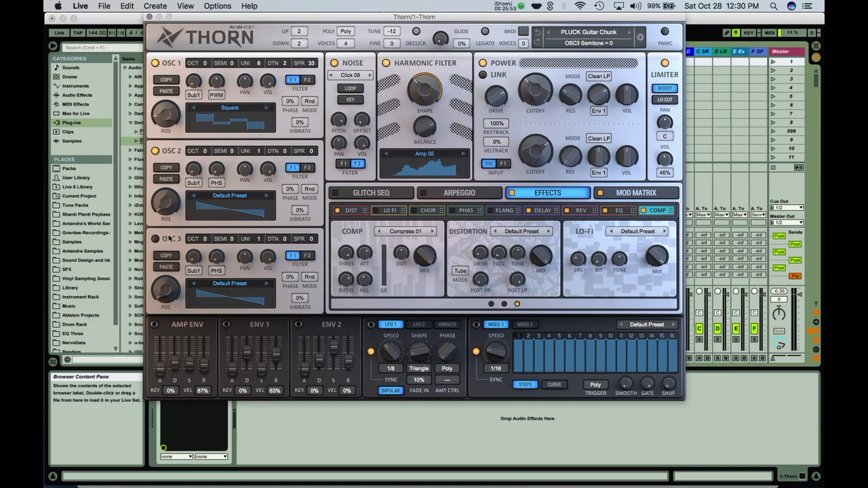
Set oscillator 1's phase modulation type to FM and load the basic Sine waveform into oscillator 2.
click(217, 96)
click(248, 222)
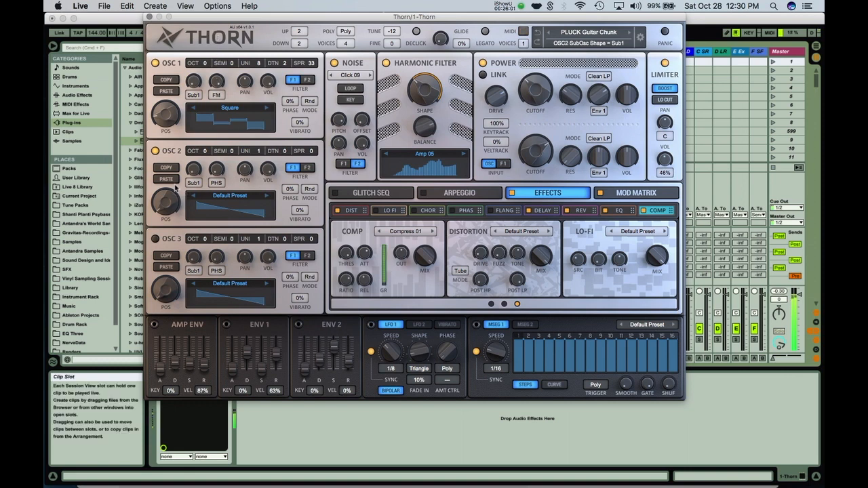
click(230, 198)
mouse_move(257, 223)
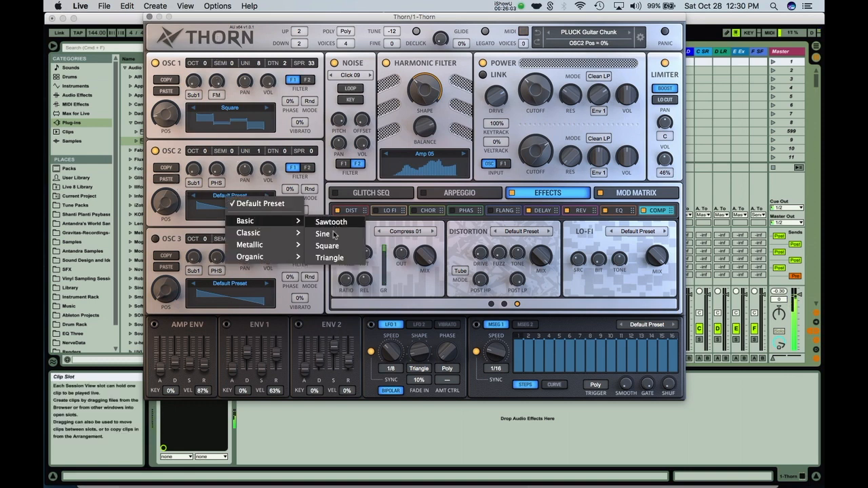
click(321, 233)
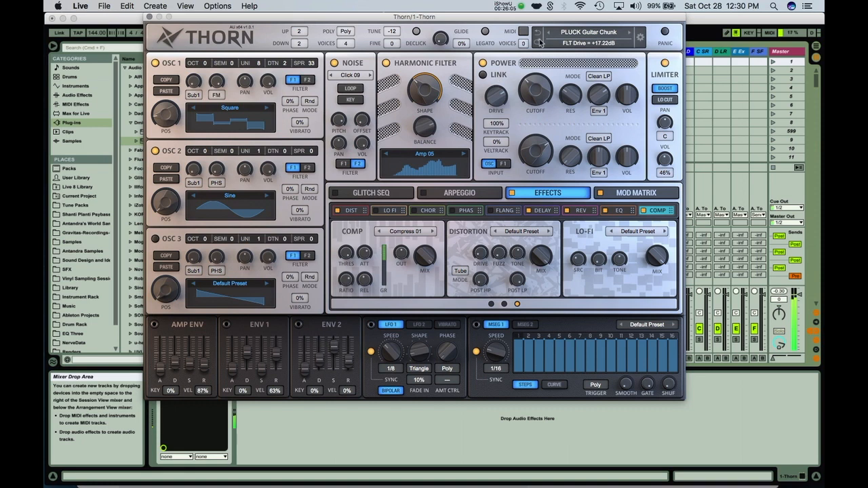
click(640, 37)
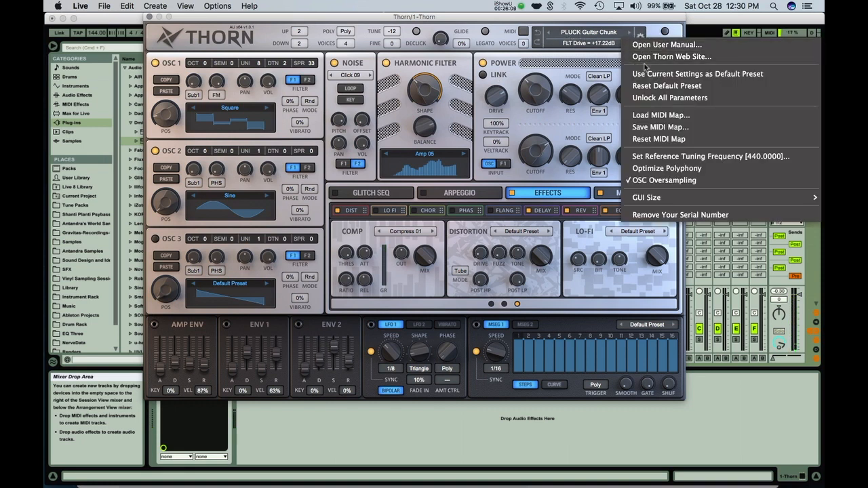
click(650, 27)
click(590, 32)
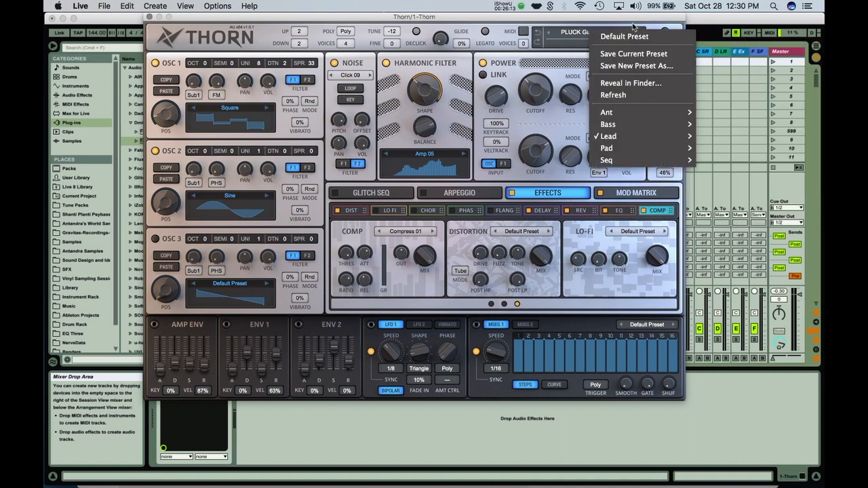
click(569, 32)
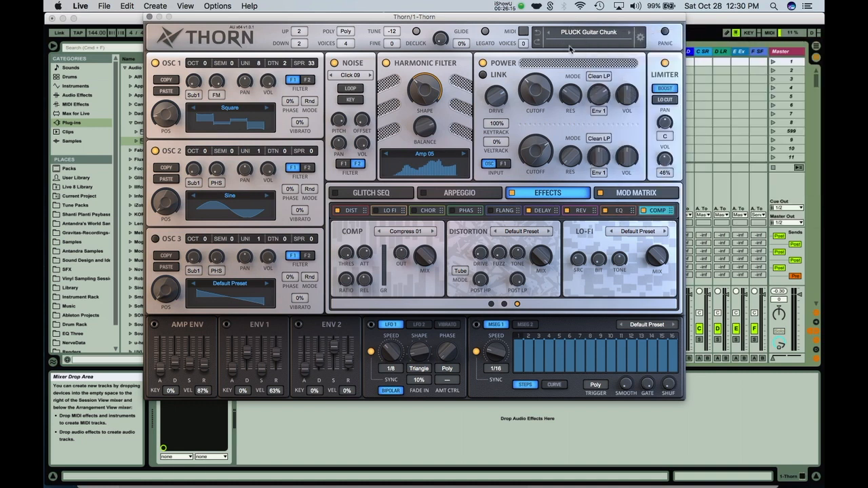
click(593, 39)
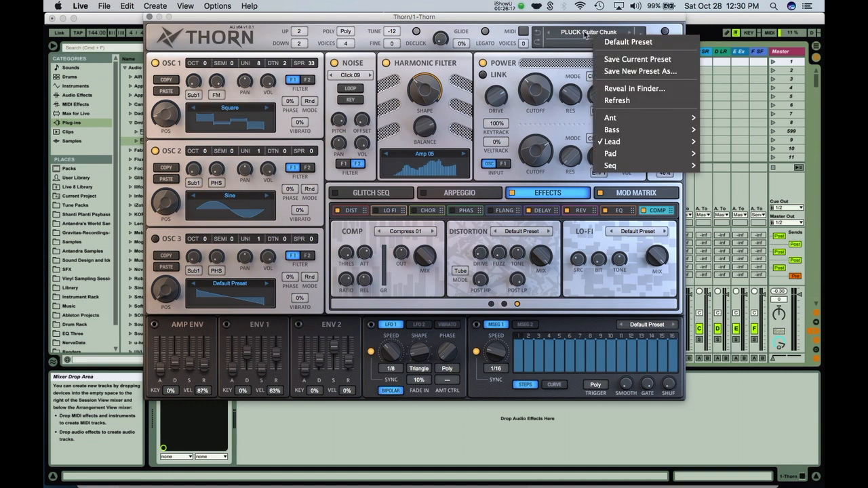
click(584, 33)
click(651, 30)
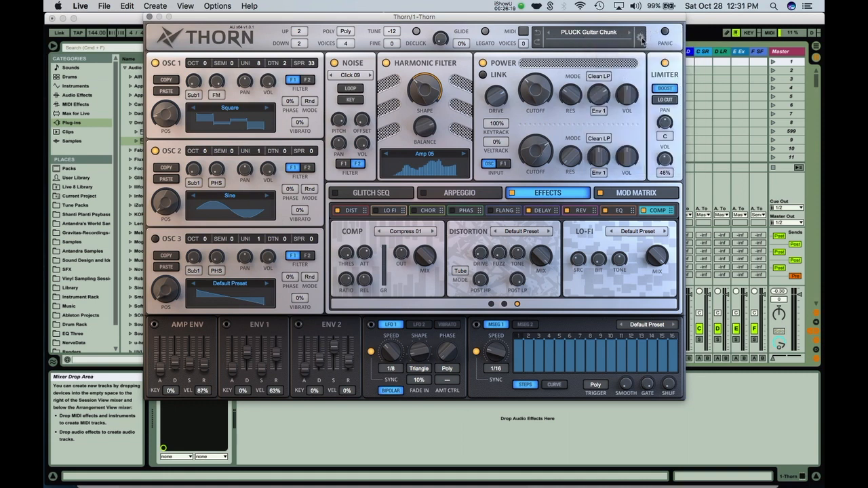
Toggle the OSC Oversampling option in the synthesizer's settings.
click(641, 39)
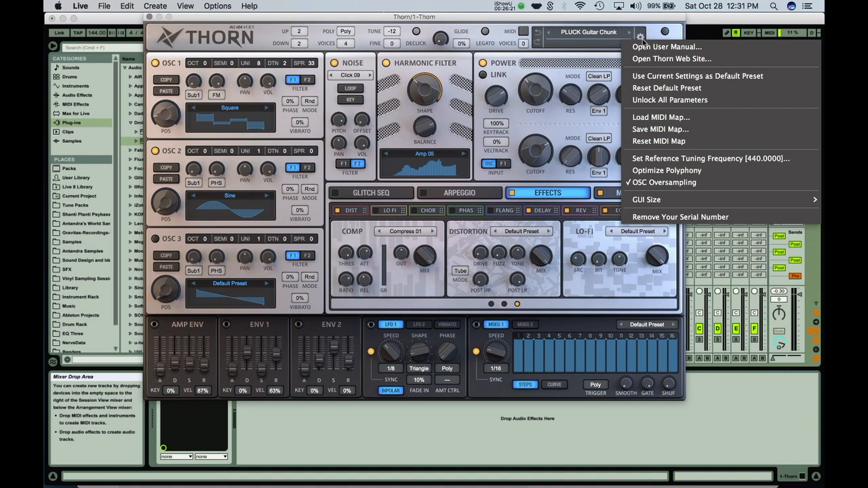
click(651, 183)
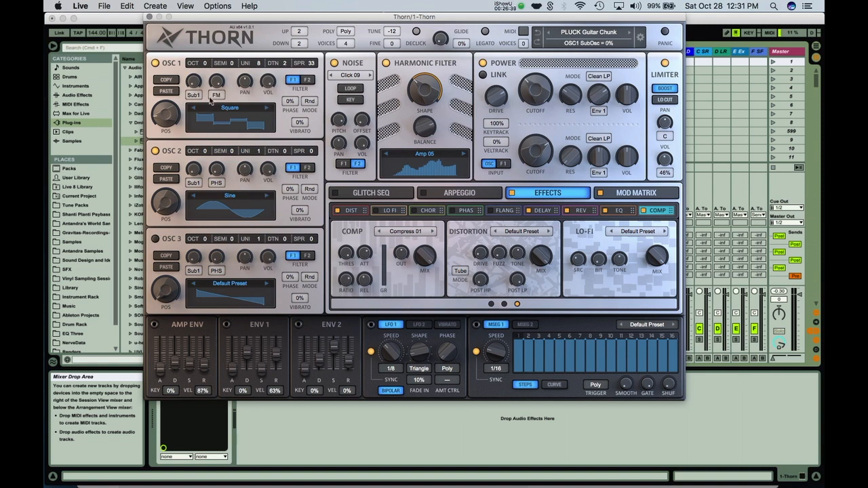
click(571, 35)
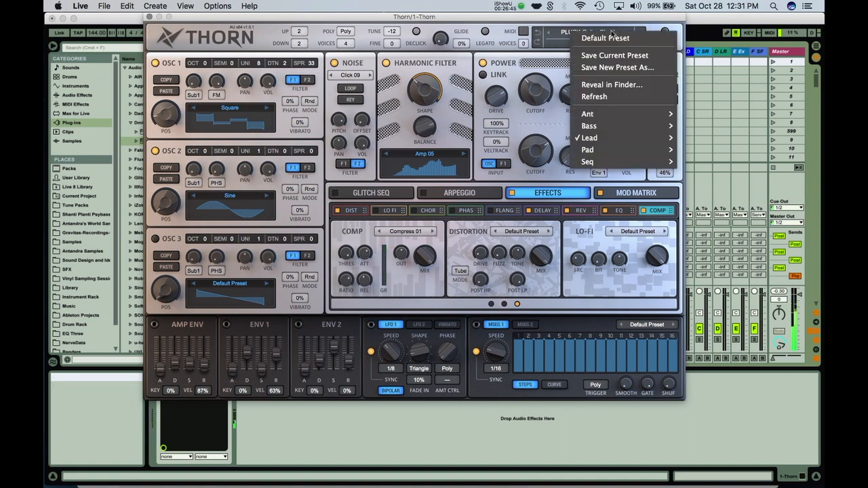
click(656, 31)
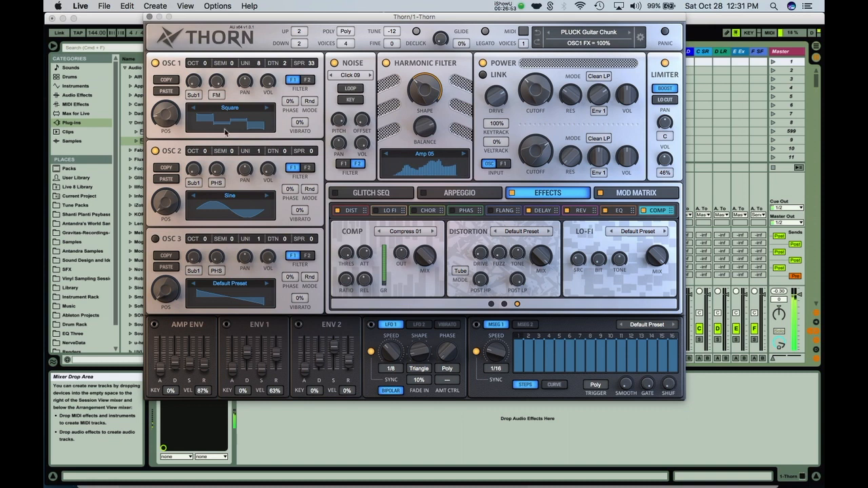
Adjust oscillator 1's wavetable position and sweep filter 1's cutoff, toggling a synthesizer settings option for comparison.
mouse_move(165, 119)
mouse_down()
mouse_move(173, 107)
mouse_move(168, 120)
mouse_up()
drag(535, 87, 565, 66)
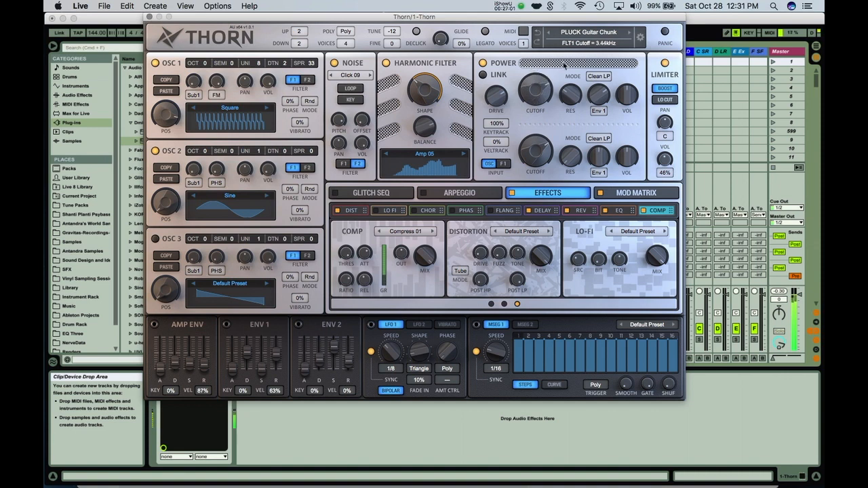
click(640, 39)
click(654, 185)
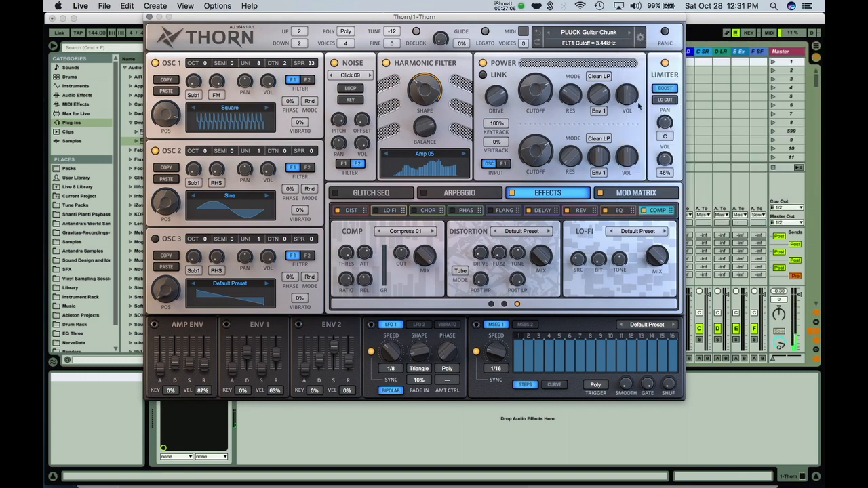
drag(536, 87, 539, 102)
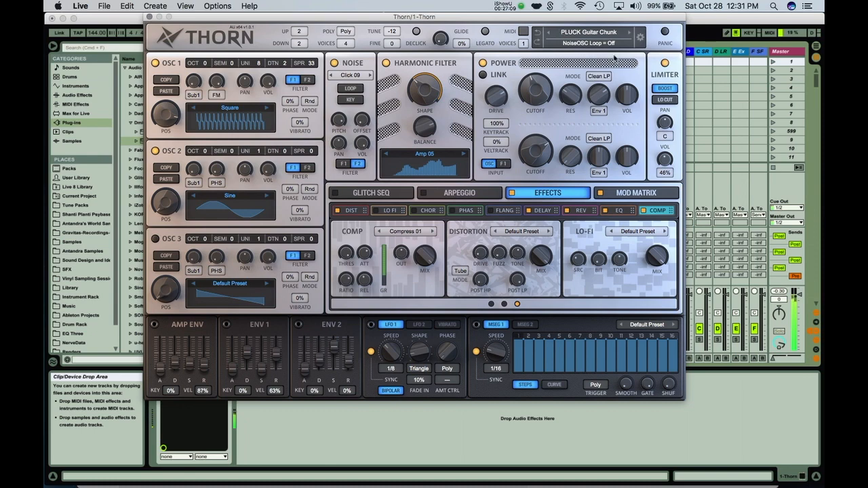
Toggle two options in the synthesizer's settings to compare how the sound is rendered.
click(640, 38)
click(647, 182)
click(640, 37)
click(650, 172)
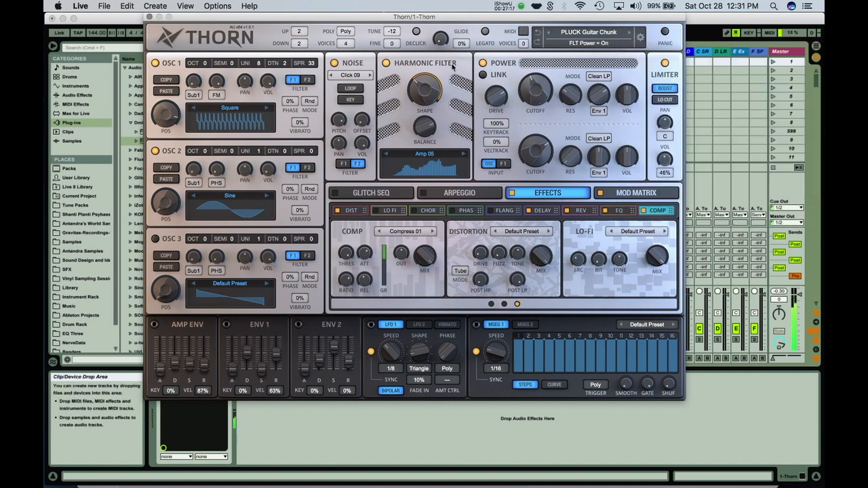
Set oscillator 1's wavetable position to 41% and adjust the harmonic filter's shape.
drag(167, 122, 167, 135)
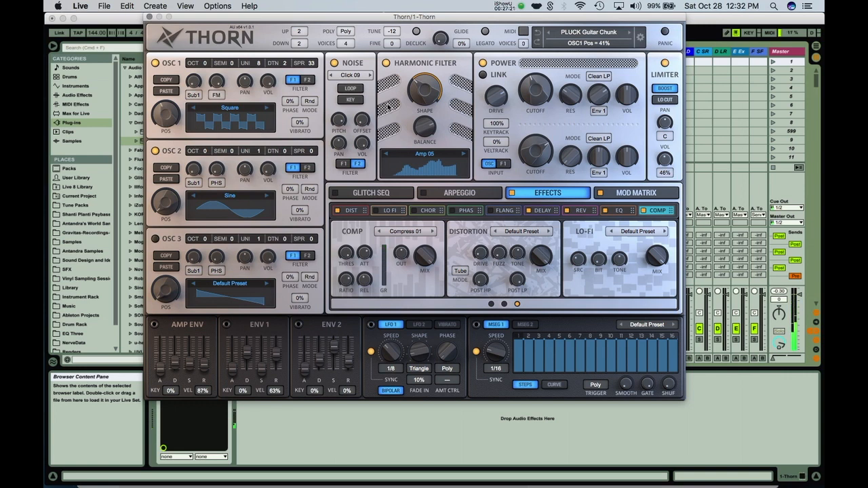
drag(428, 88, 427, 95)
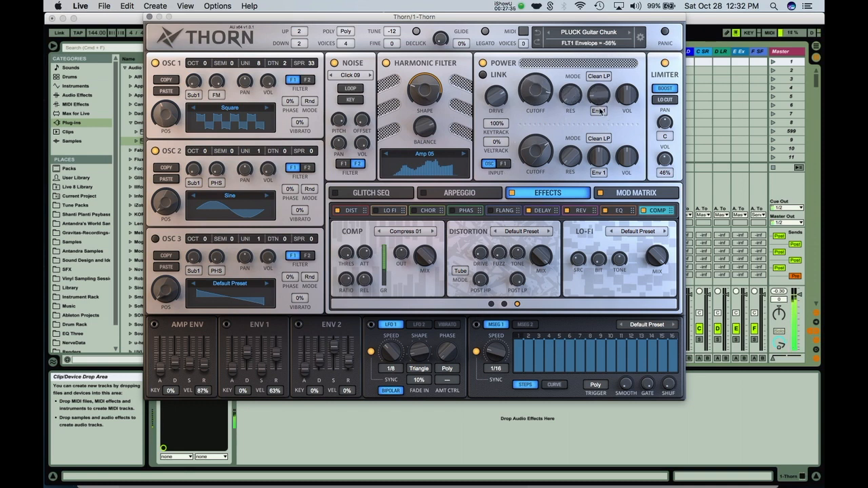
Enable Declick and sweep filter 1's cutoff to hear its effect.
click(641, 39)
click(649, 30)
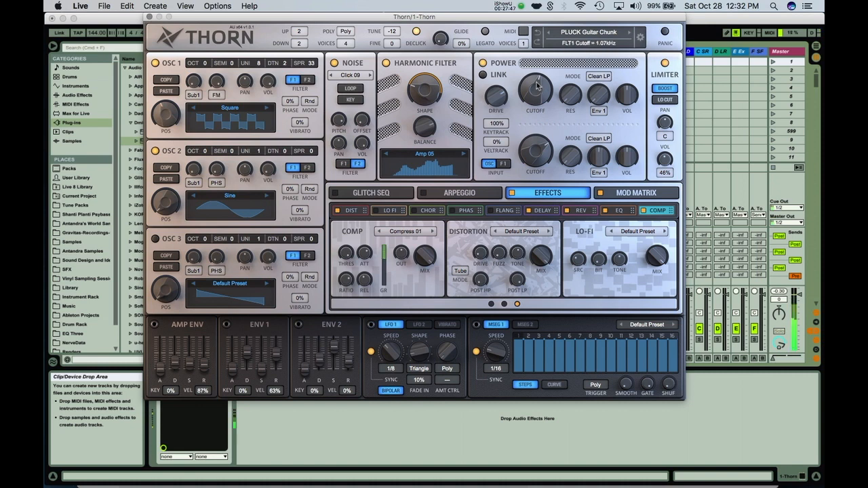
drag(537, 86, 528, 79)
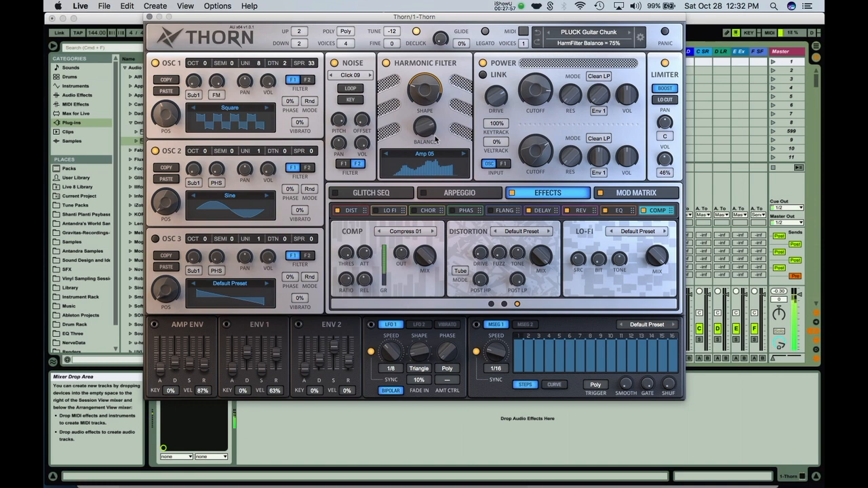
Toggle the Delay effect to compare the sound, with the noise oscillator turned off.
click(531, 212)
click(529, 211)
click(530, 210)
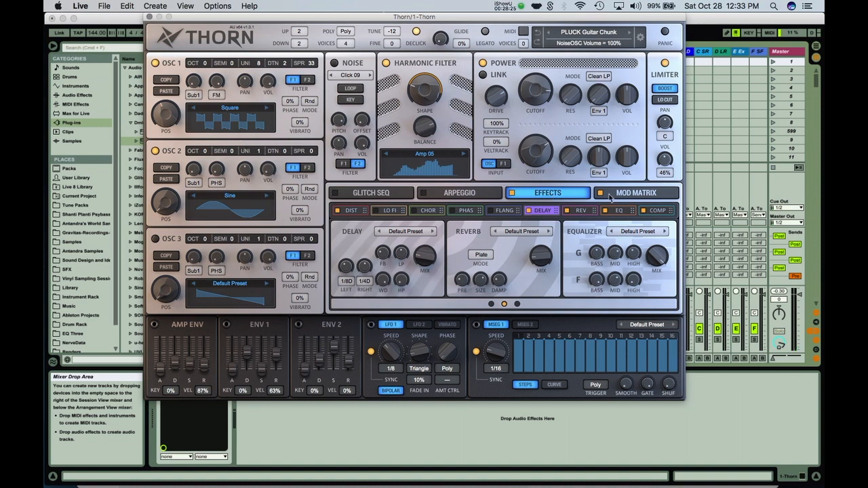
Review the modulation sources available for the second slot of the modulation matrix.
click(638, 196)
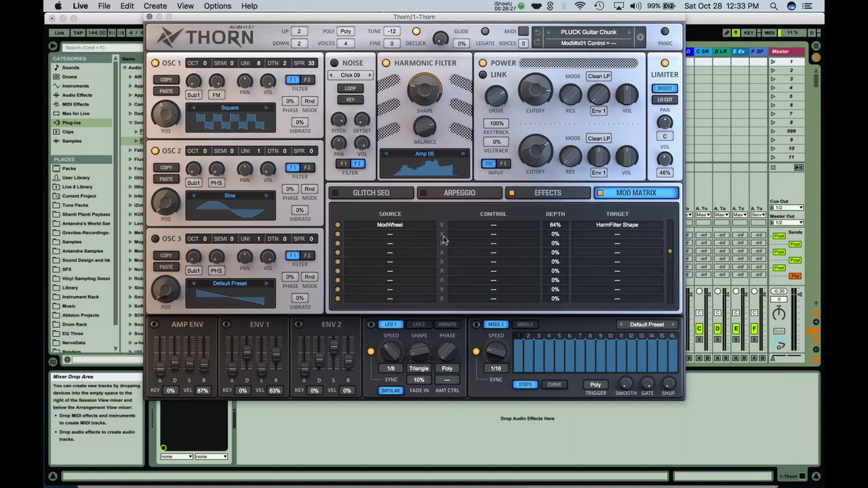
click(412, 234)
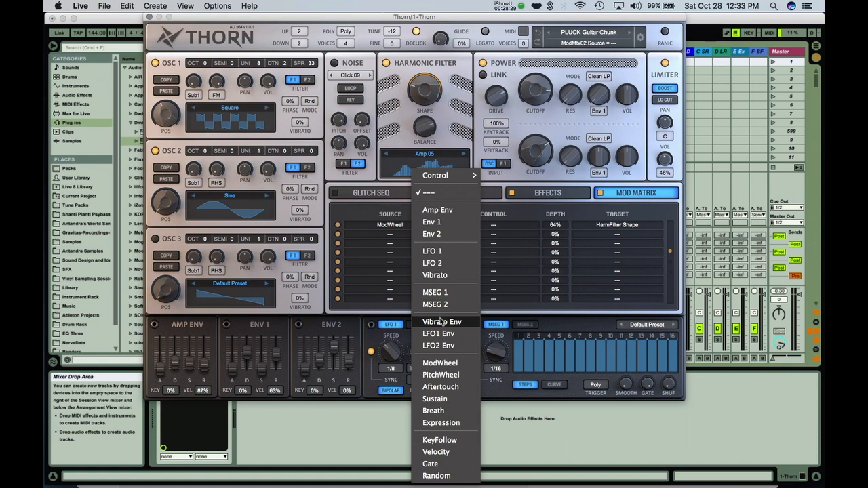
click(558, 322)
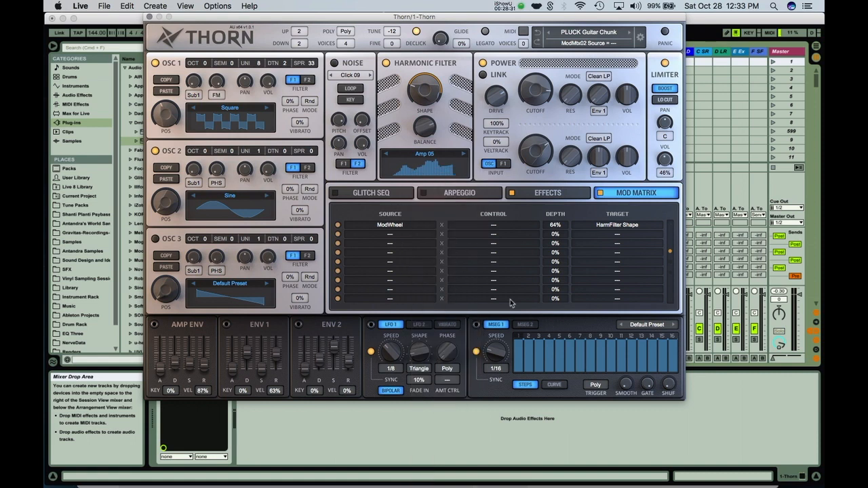
click(392, 235)
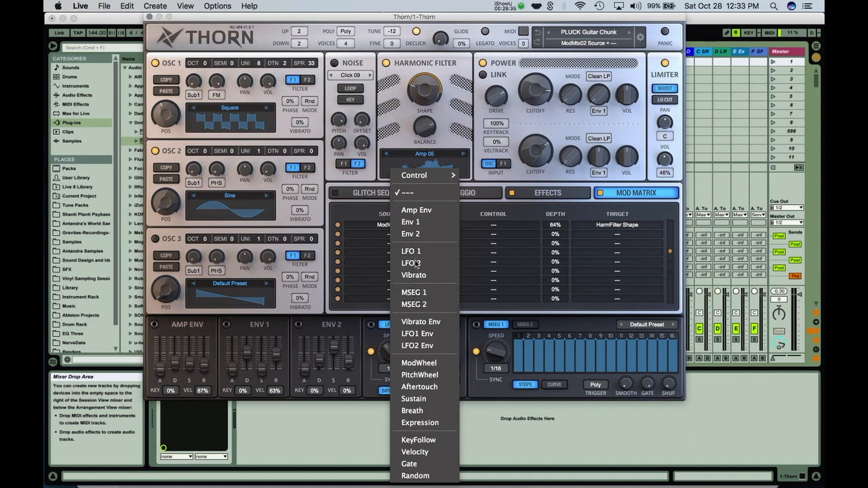
click(362, 326)
Look through the controls of the LFO 2, Vibrato, MSEG 1 and MSEG 2 modulators.
click(419, 324)
click(446, 326)
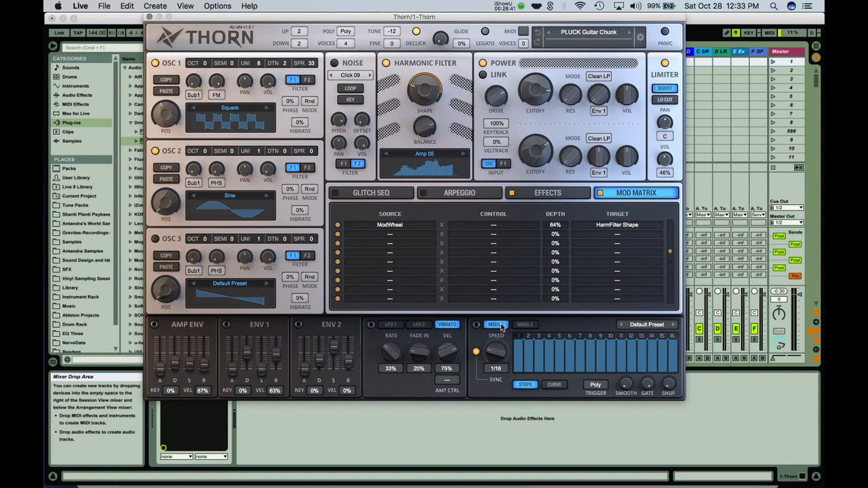
click(528, 326)
click(500, 326)
click(527, 326)
click(502, 326)
Draw an uneven step pattern in MSEG 1 with lowered steps such as 2, 3 and 7, and check its trigger modes.
click(553, 384)
click(525, 385)
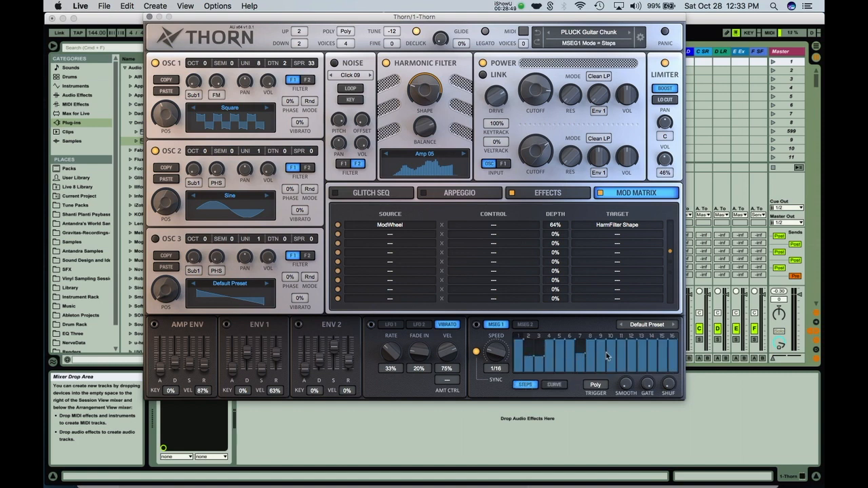
drag(668, 385, 646, 345)
drag(627, 387, 628, 360)
click(594, 385)
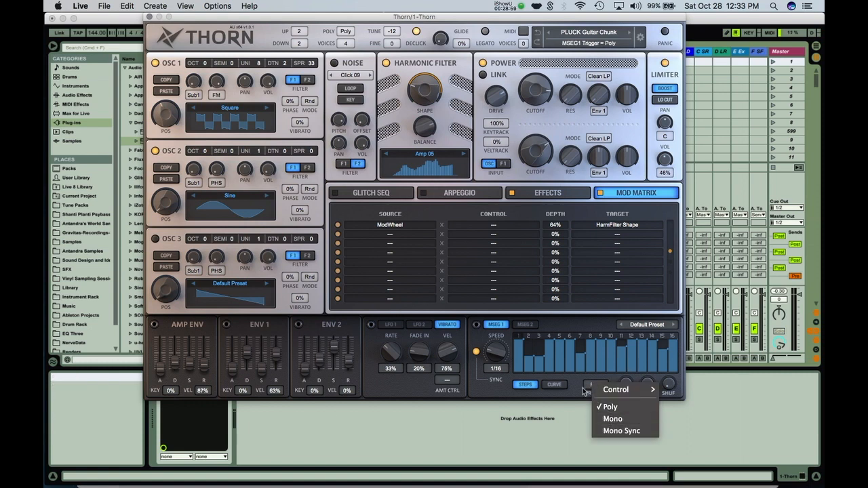
click(586, 389)
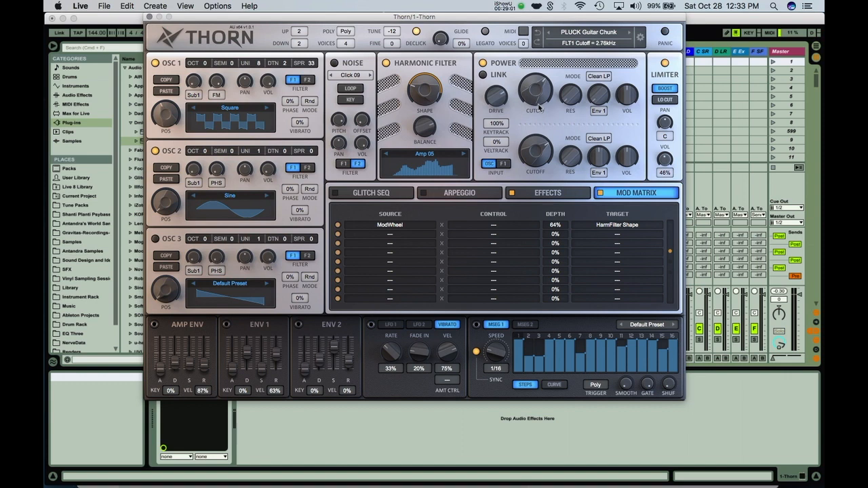
Set filter 1's cutoff to 534 Hz and view the modulation sources that can be added to it.
mouse_move(537, 102)
mouse_down()
mouse_move(528, 84)
mouse_move(523, 98)
mouse_move(536, 93)
mouse_up()
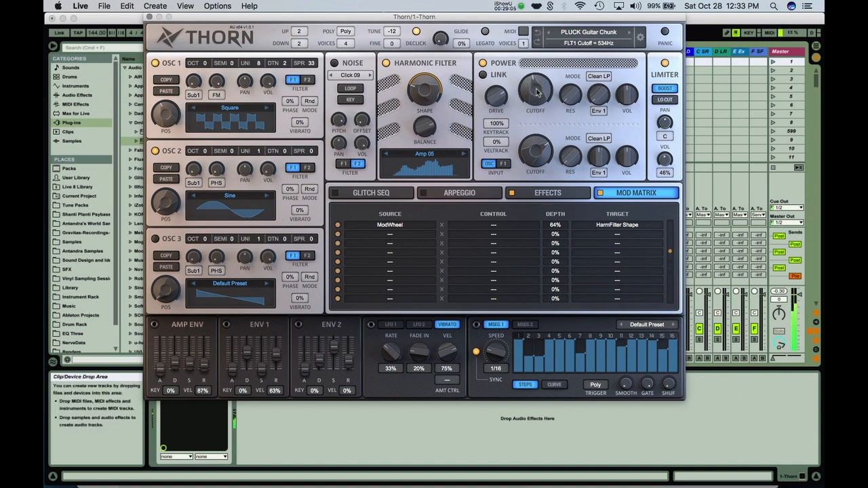
right_click(536, 93)
mouse_move(562, 101)
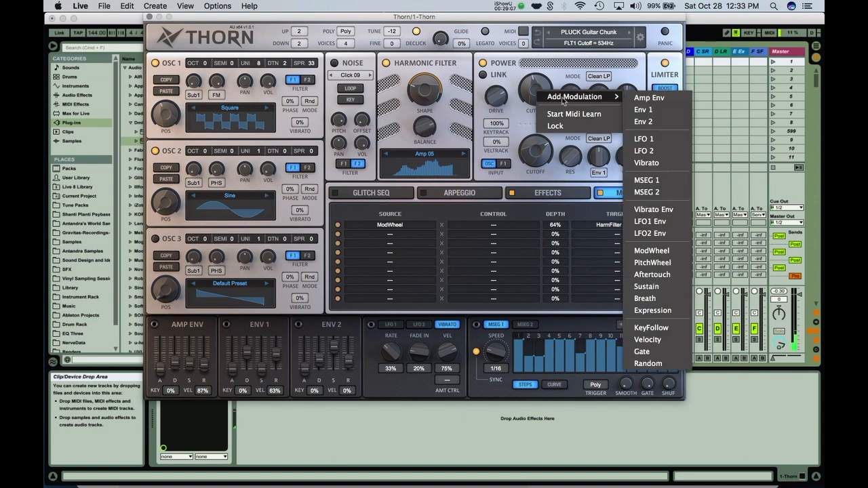
click(560, 80)
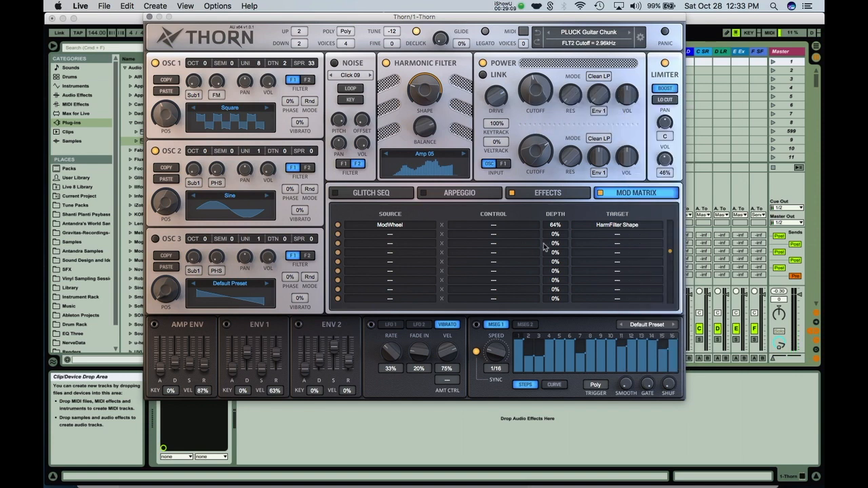
Assign MSEG 1 to filter 1's cutoff at 51% depth, with the cutoff itself lowered to 54.4 Hz.
drag(478, 329, 539, 89)
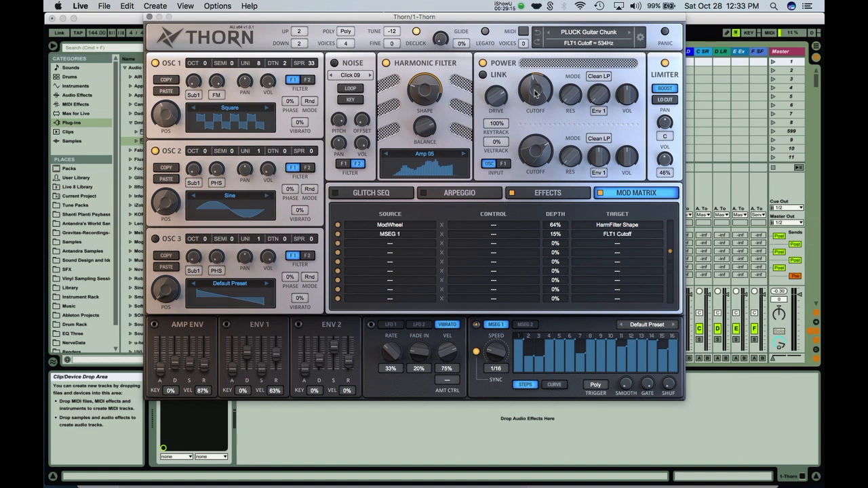
scroll(535, 100, down, 5)
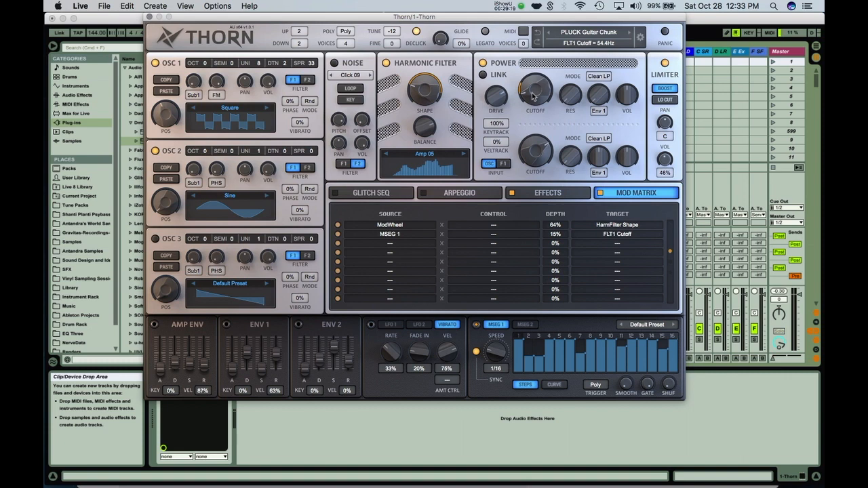
drag(555, 233, 555, 205)
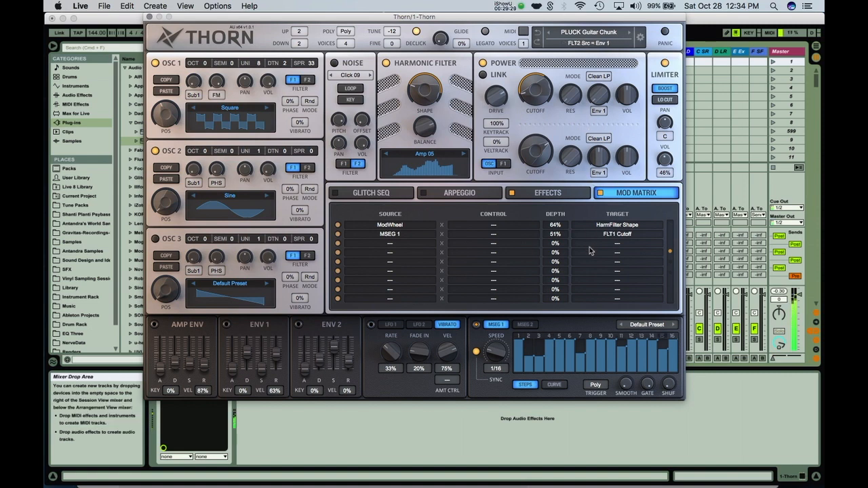
Lower steps 9 and 13 of the MSEG 1 pattern and set its shuffle to 51%.
click(602, 362)
click(644, 367)
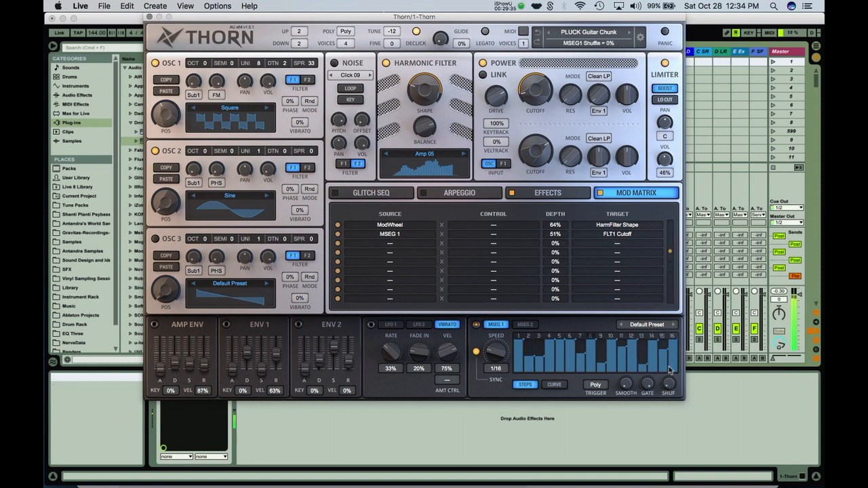
drag(669, 385, 671, 380)
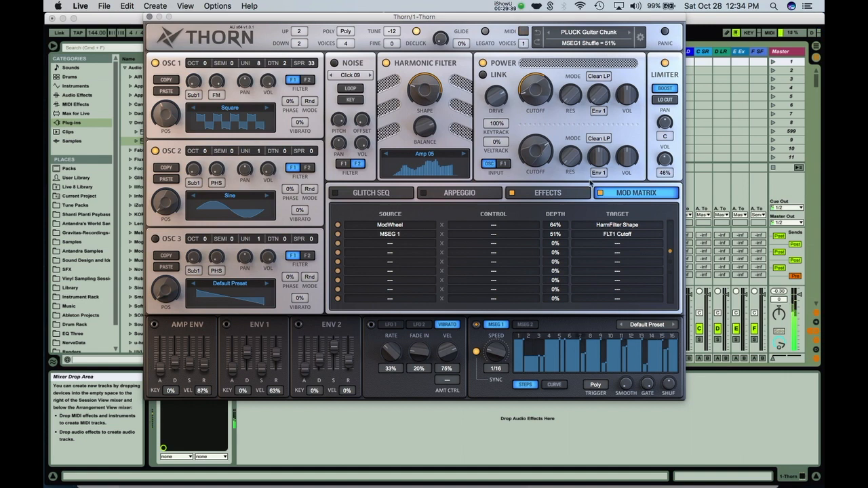
Fine-tune filter 1's cutoff and envelope amount, and set MSEG 1's smoothing to 100%.
drag(539, 97, 540, 94)
mouse_move(599, 93)
mouse_down()
mouse_move(600, 115)
mouse_move(597, 101)
mouse_up()
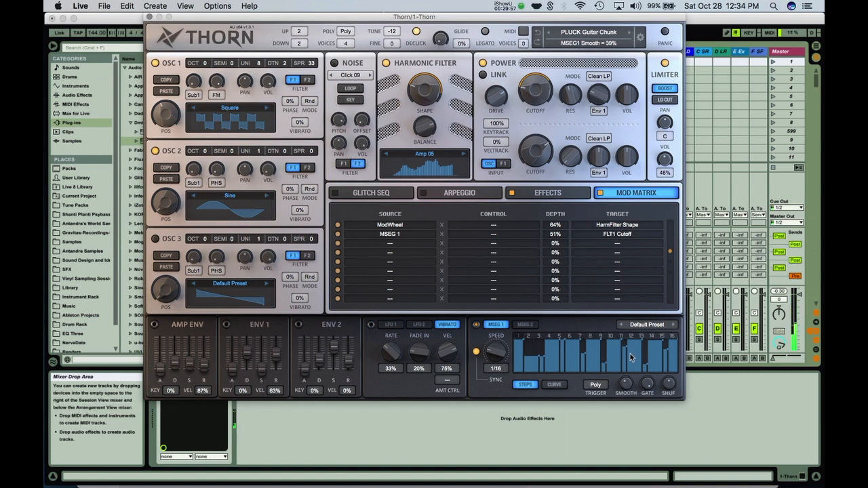
drag(624, 383, 630, 367)
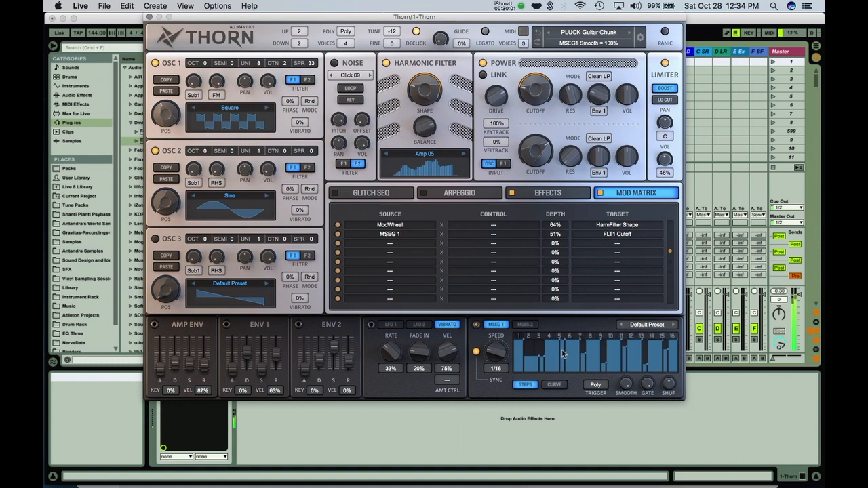
Switch MSEG 1 to curve mode and add another MSEG 1 modulation to filter 1's cutoff.
click(554, 385)
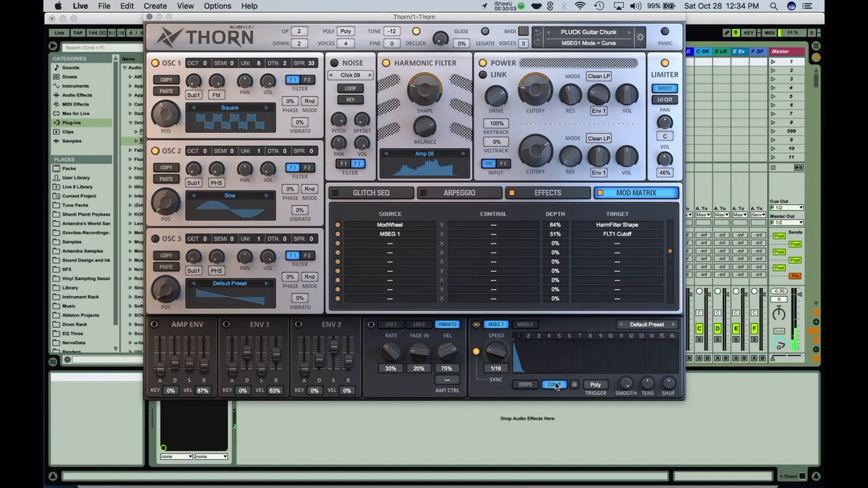
drag(476, 325, 538, 102)
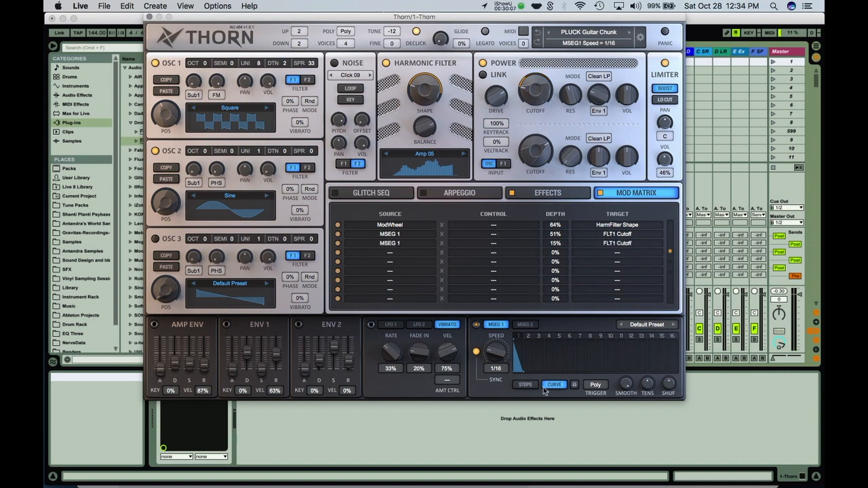
Shape MSEG 1's curve to fall to zero around step 9 and rise to full at step 16, bending both segments.
drag(525, 377, 599, 373)
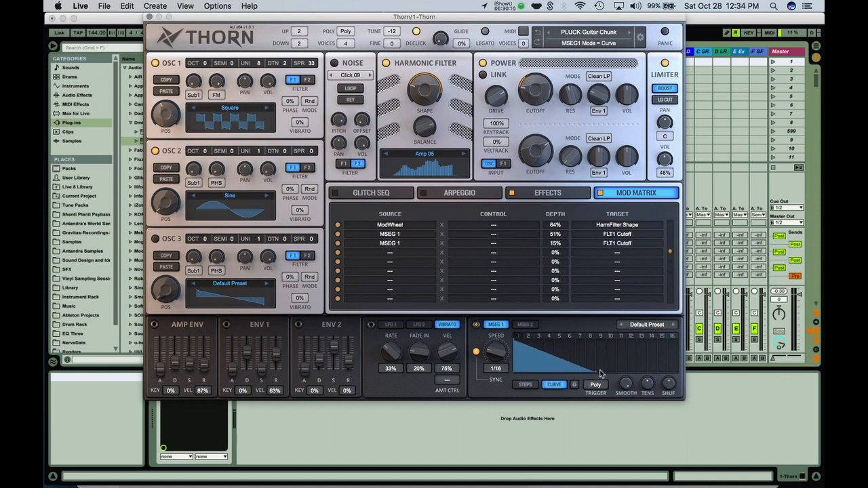
click(662, 350)
drag(657, 350, 695, 334)
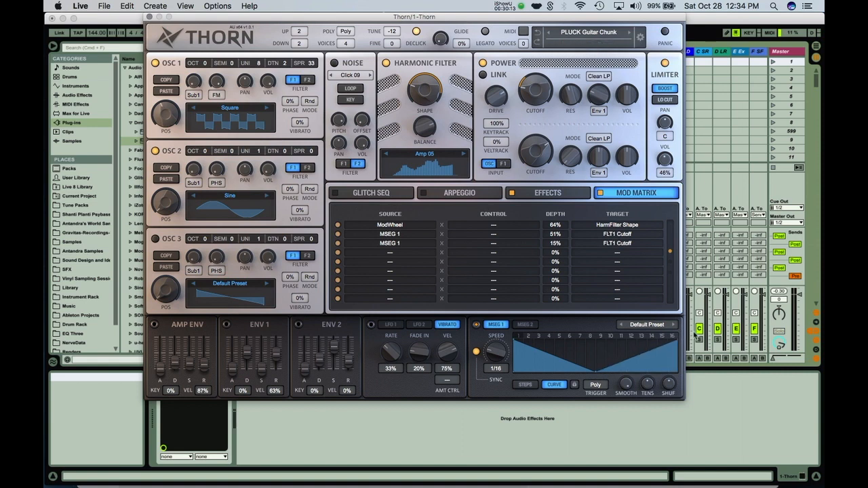
drag(626, 366, 632, 375)
mouse_move(564, 364)
mouse_down()
mouse_move(576, 337)
mouse_move(567, 357)
mouse_up()
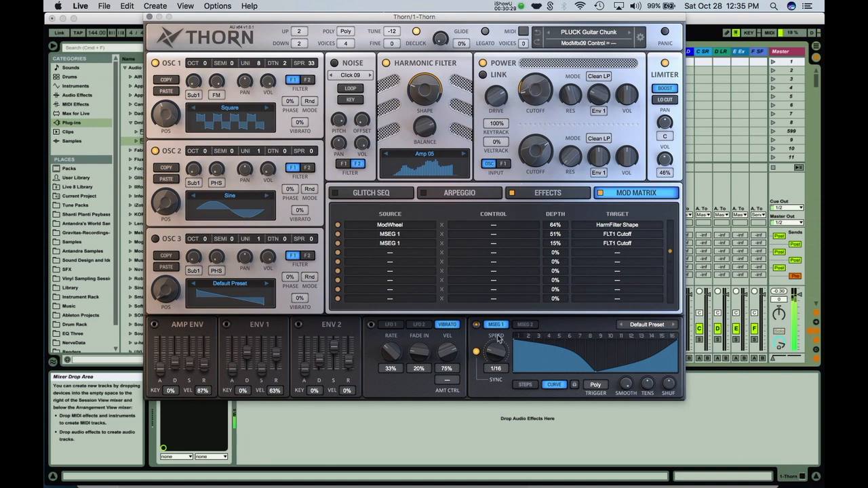
Return MSEG 1 to steps mode and assign MSEG 2 to filter 1's cutoff.
click(523, 384)
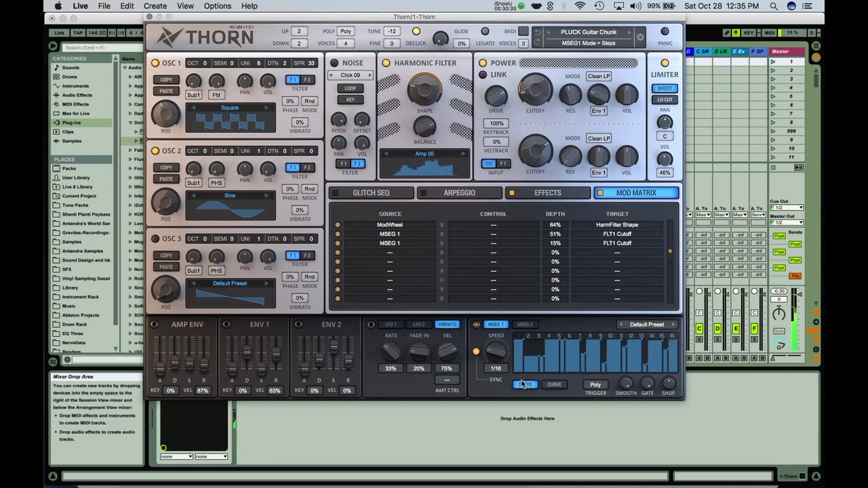
click(524, 324)
drag(477, 325, 531, 94)
Switch MSEG 2 to curve mode and draw a V-shaped curve with its lowest point around step 9.
click(554, 384)
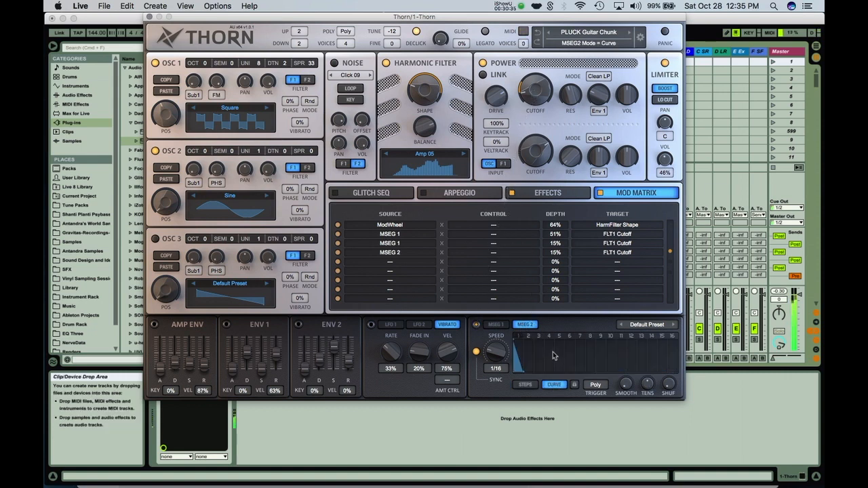
drag(522, 372, 678, 340)
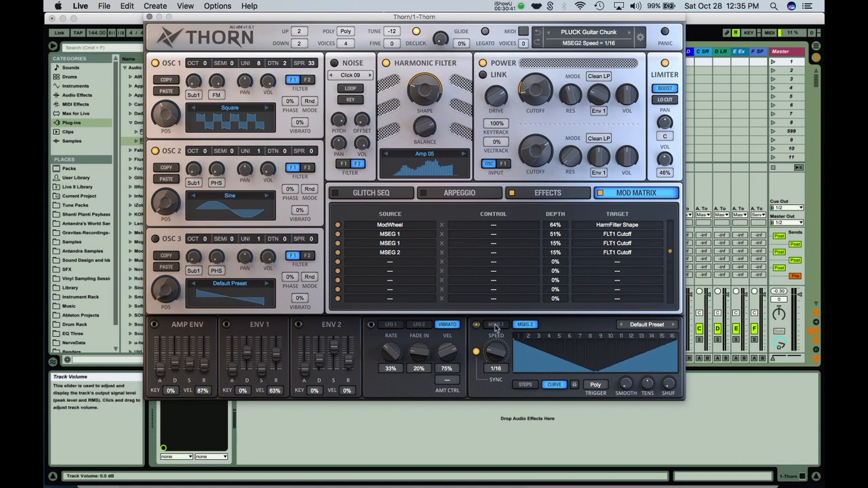
Bend MSEG 2's falling segment inward and its rising segment outward, and fine-tune filter 1's cutoff.
drag(557, 358, 556, 349)
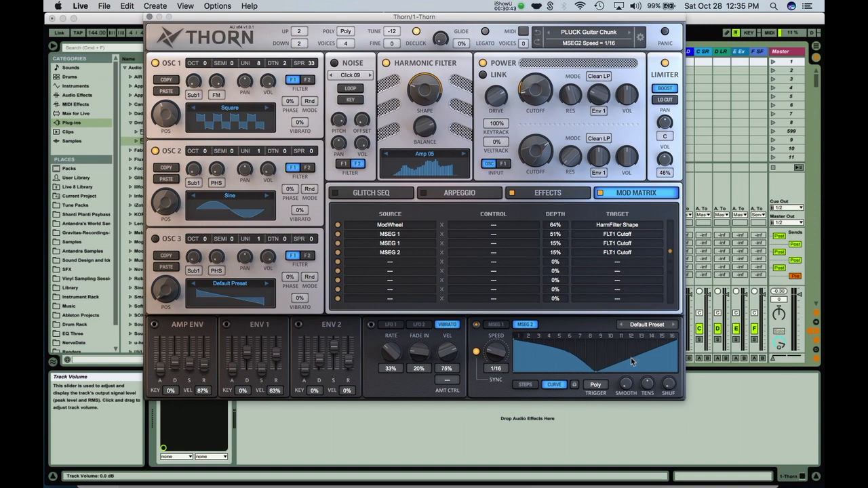
drag(632, 360, 635, 370)
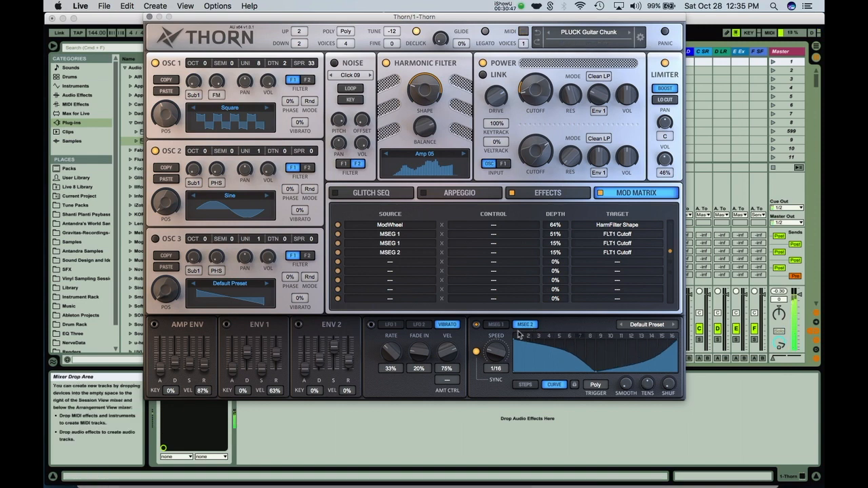
drag(548, 353, 549, 377)
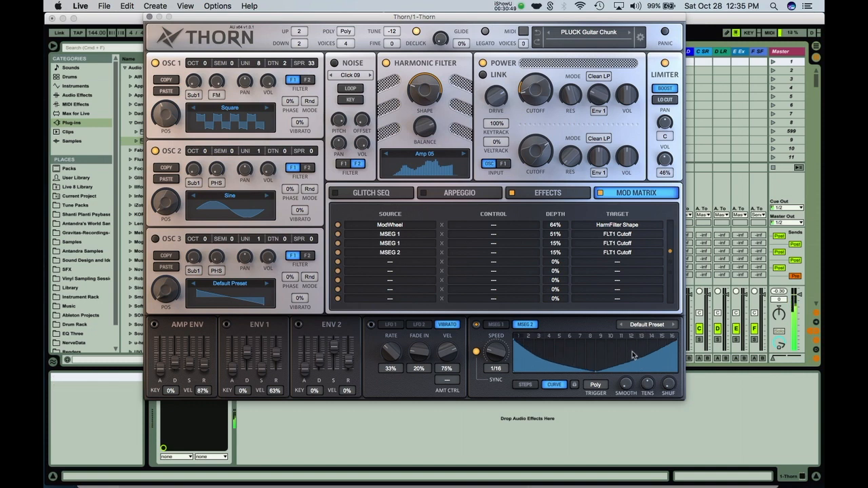
drag(531, 96, 531, 100)
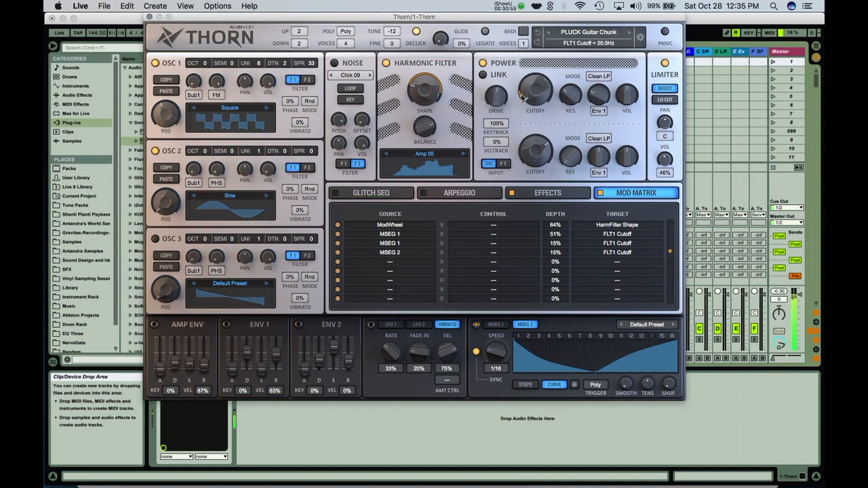
drag(532, 96, 531, 92)
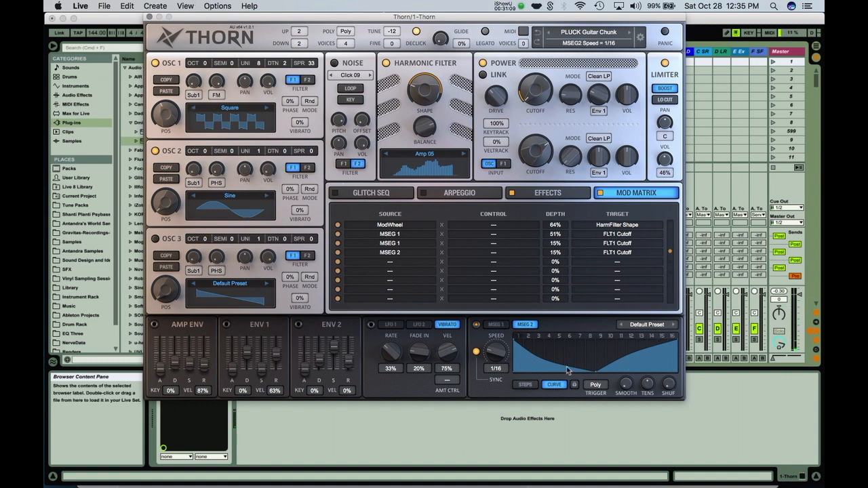
Try MSEG 2's steps mode, return it to curve mode and adjust the curve's tension for sharper bends.
click(525, 385)
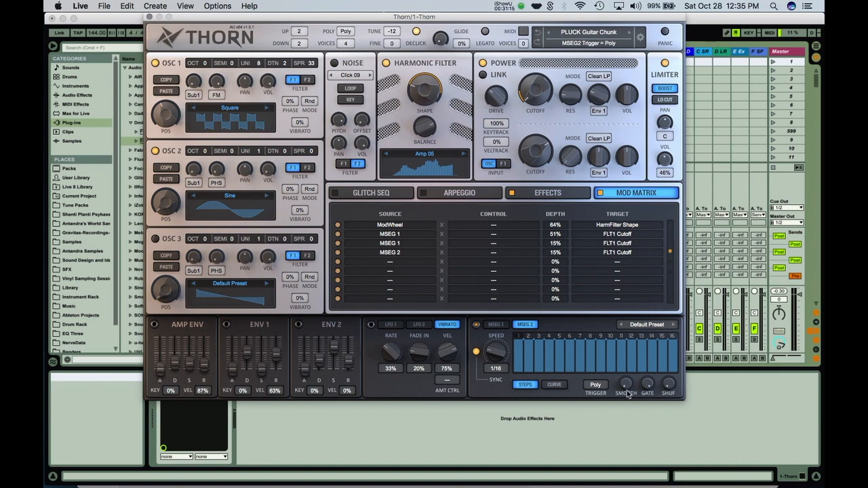
drag(667, 387, 651, 444)
click(554, 384)
mouse_move(648, 384)
mouse_down()
mouse_move(646, 407)
mouse_move(633, 390)
mouse_up()
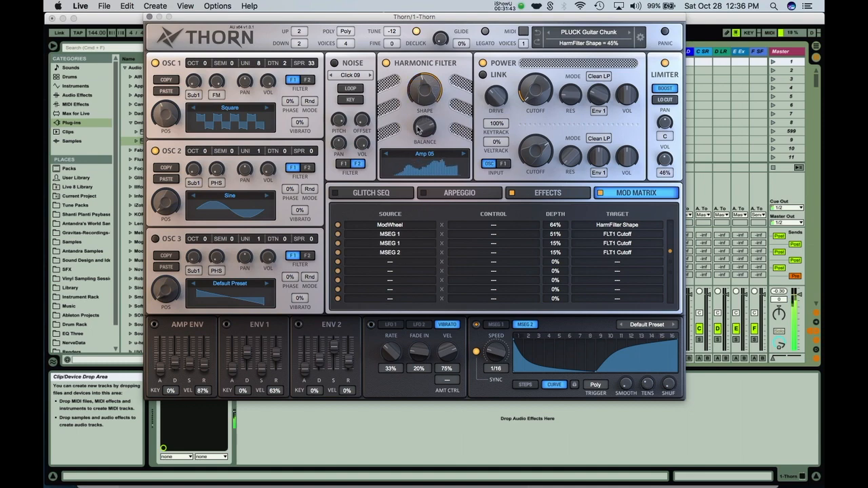
Load Amp 03 into the harmonic filter, try its shape amount and fine-tune filter 1's cutoff.
click(416, 158)
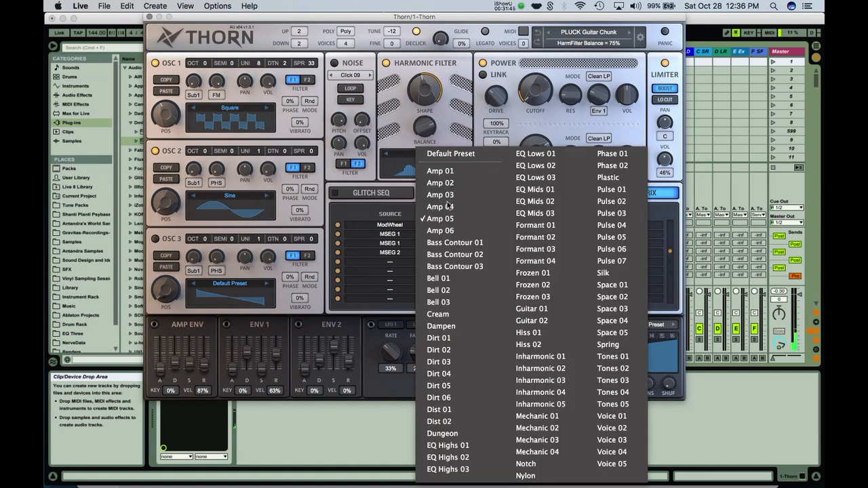
click(440, 196)
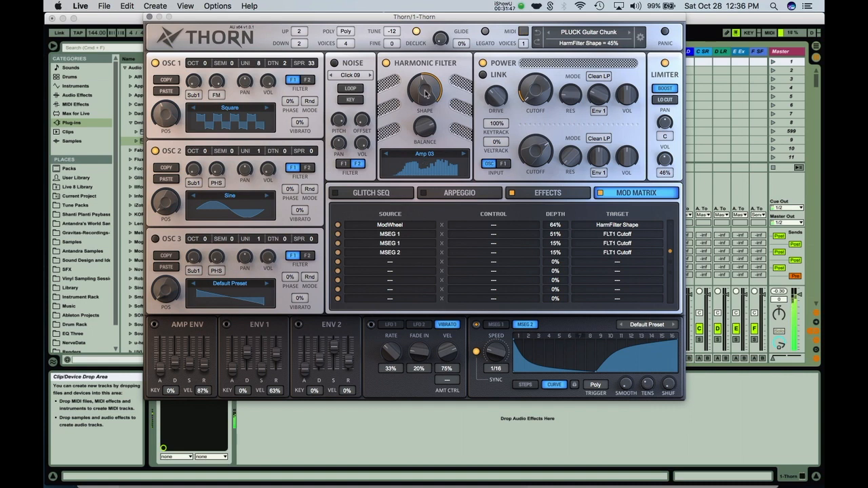
drag(424, 104, 424, 118)
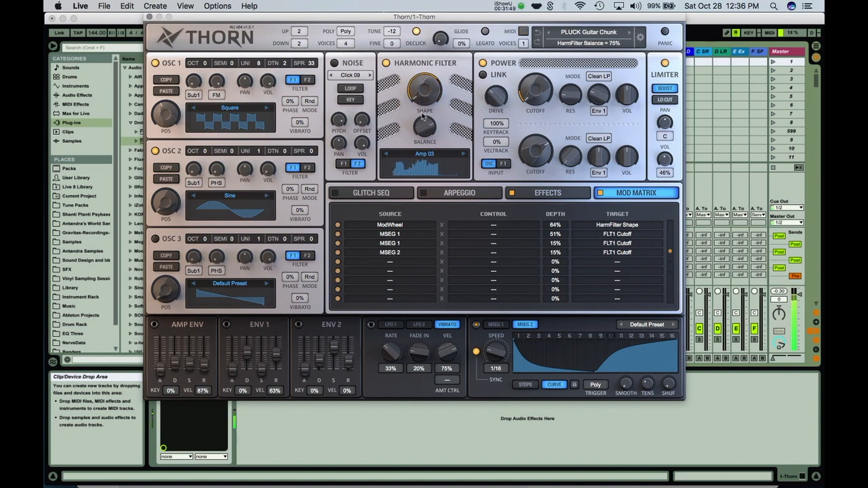
double_click(425, 95)
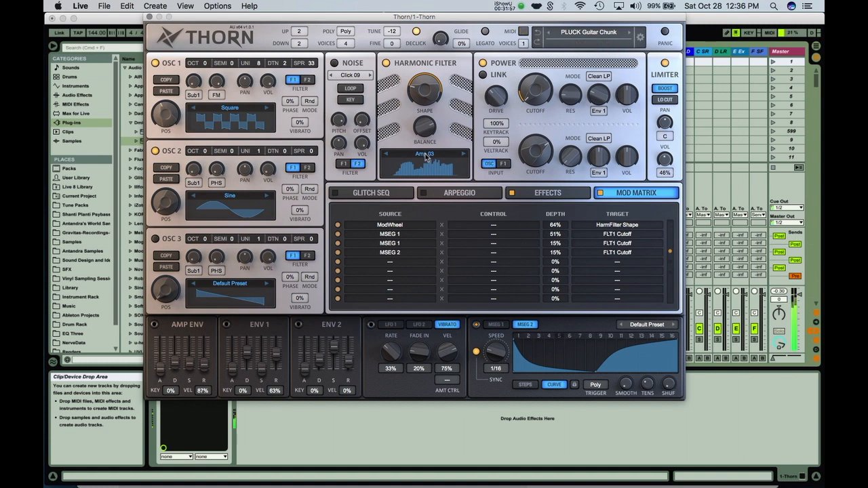
mouse_move(534, 87)
mouse_down()
mouse_move(533, 68)
mouse_move(528, 96)
mouse_up()
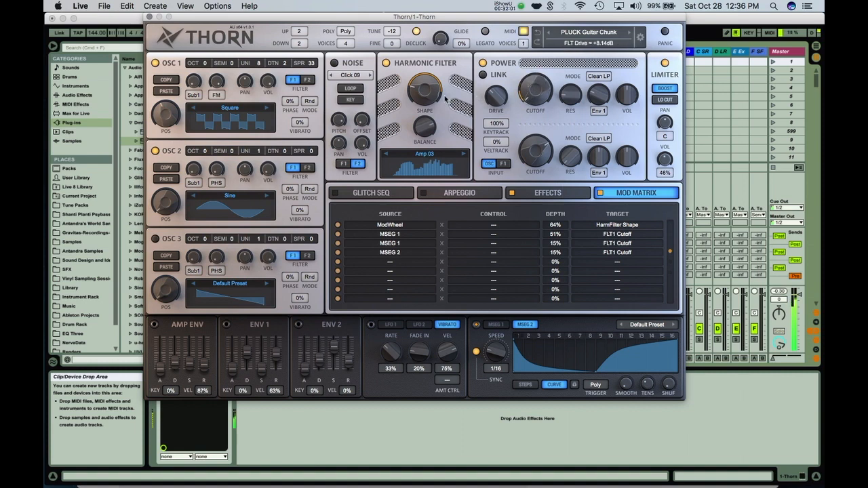
Save the patch as a new preset named BASS - Gated FM in the Ant folder of Plug-In Presets.
click(591, 32)
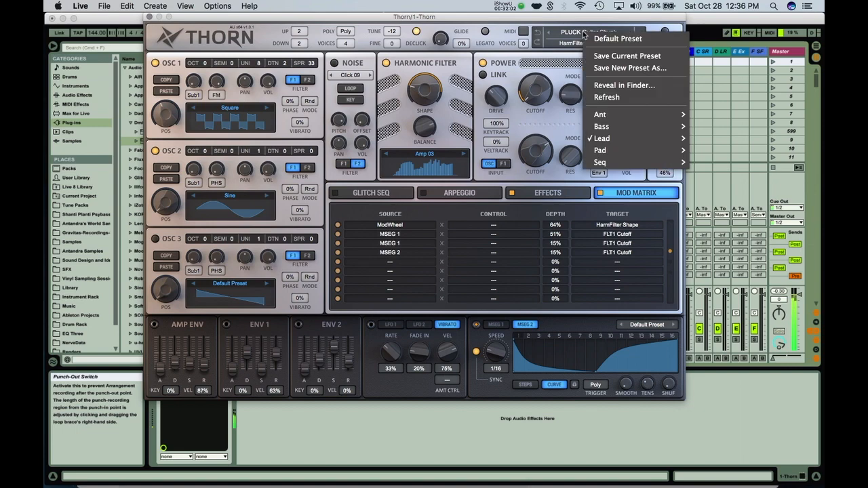
click(607, 70)
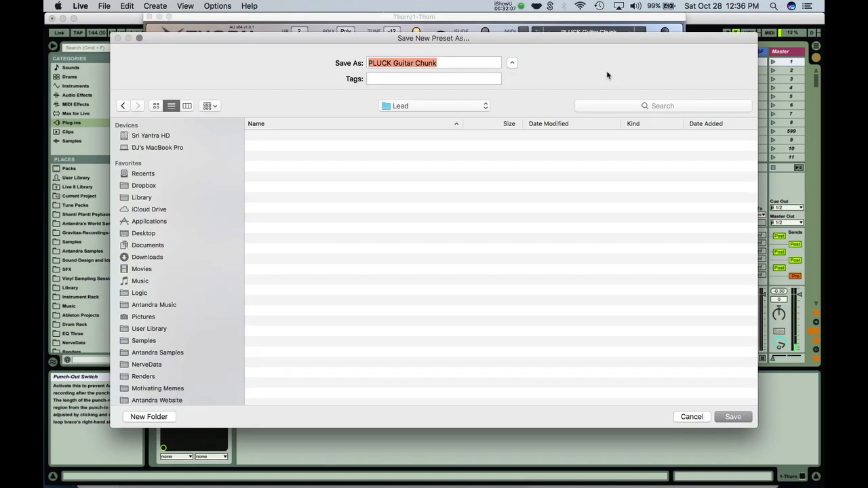
click(418, 109)
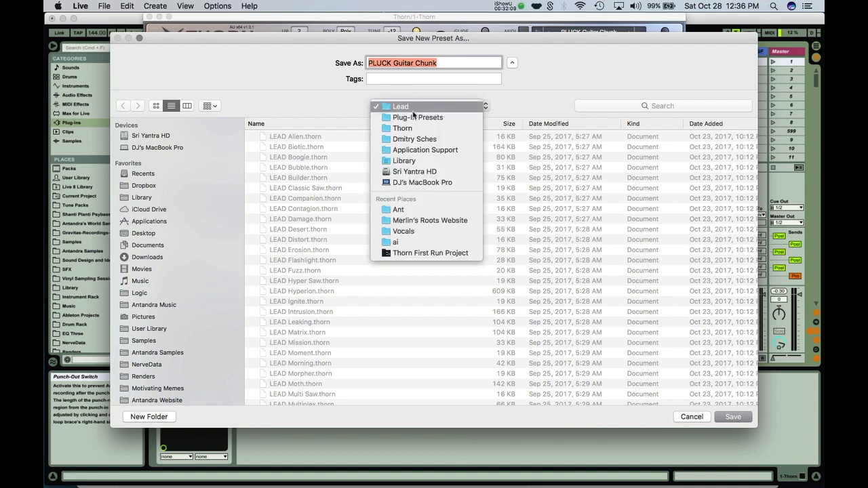
click(411, 117)
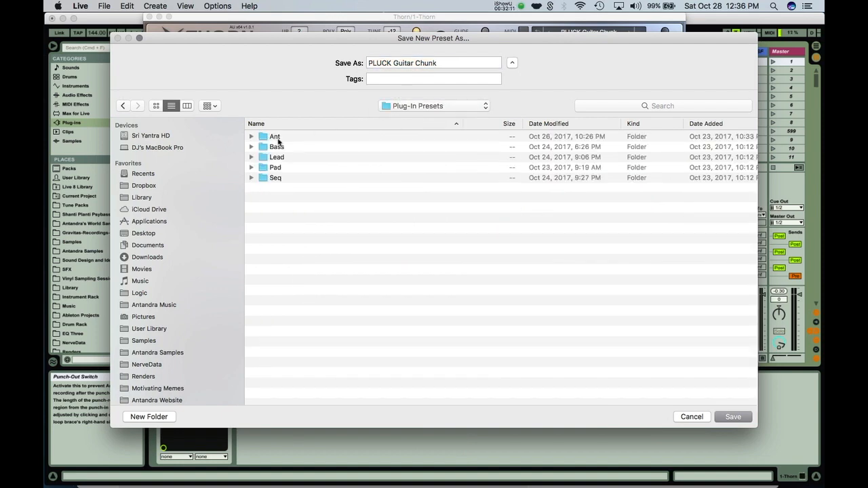
double_click(278, 136)
double_click(378, 63)
triple_click(376, 62)
text(Bas)
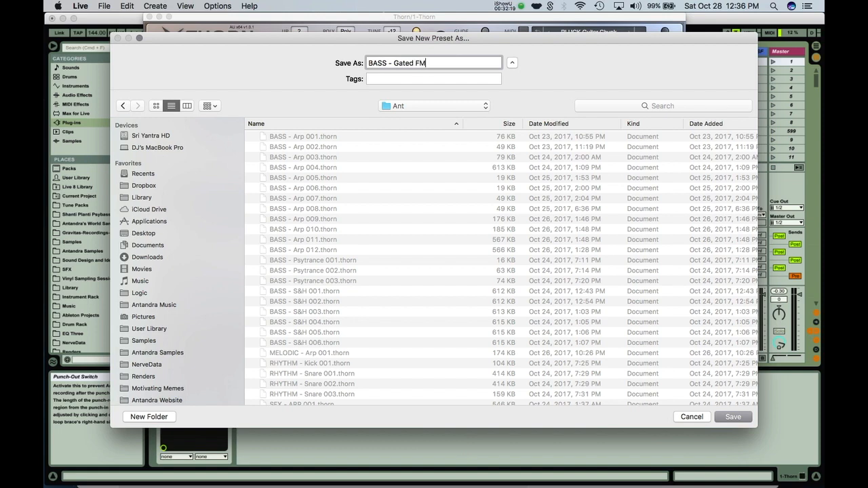
key(Return)
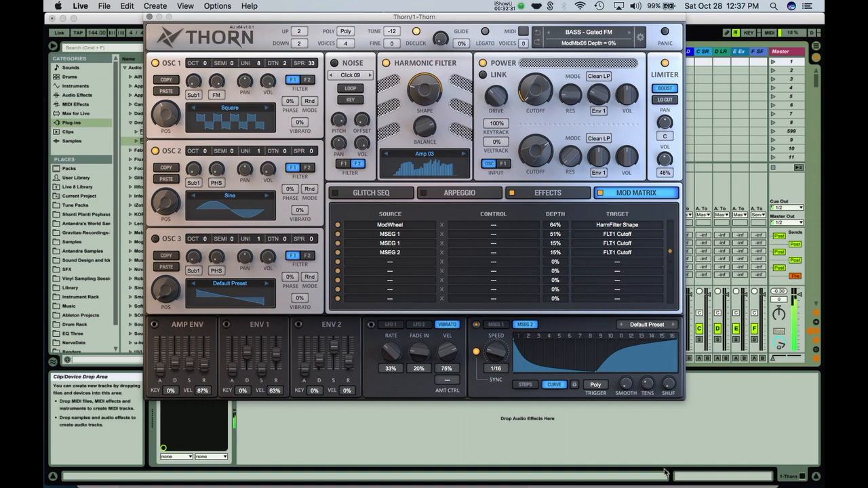
Try MSEG 2's Mono trigger mode and set its trigger to Mono Sync.
click(595, 384)
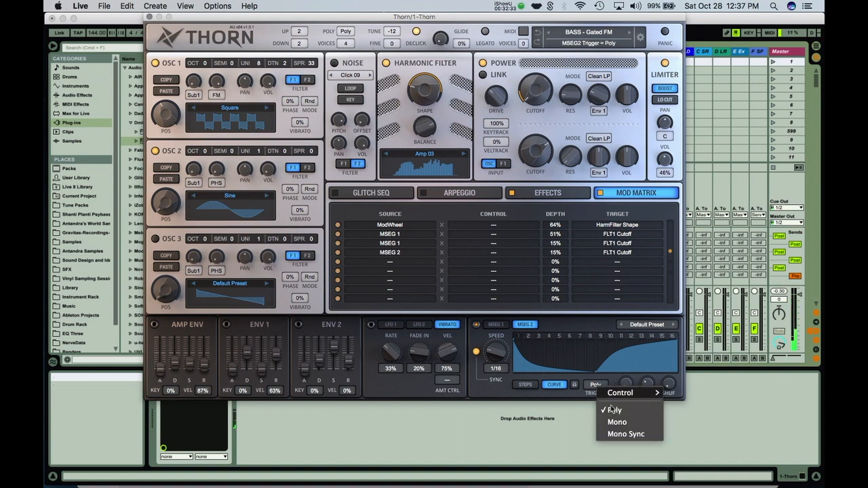
click(581, 398)
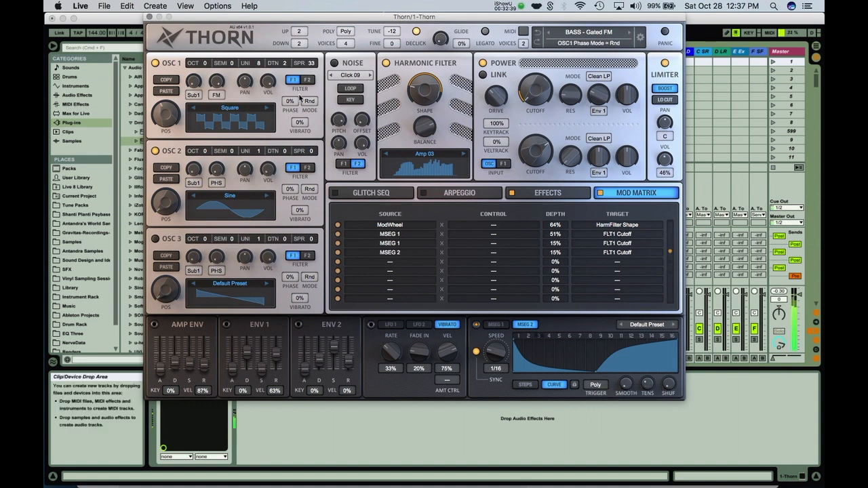
click(595, 384)
click(617, 423)
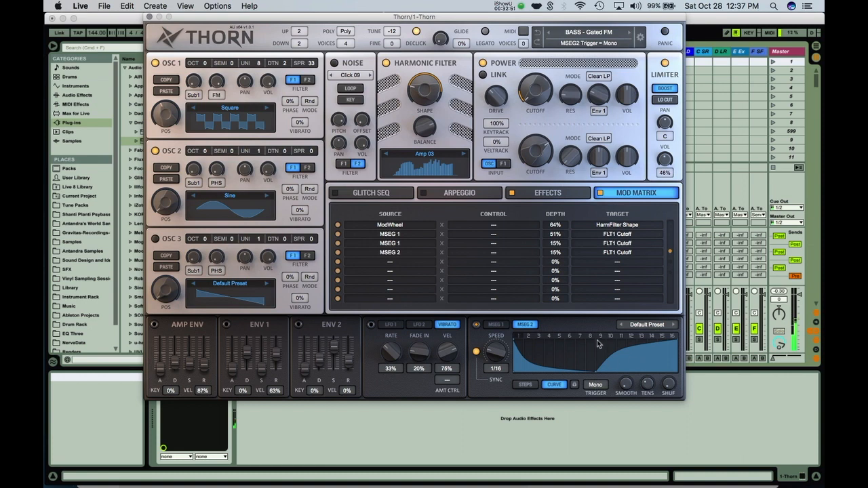
click(594, 384)
click(606, 434)
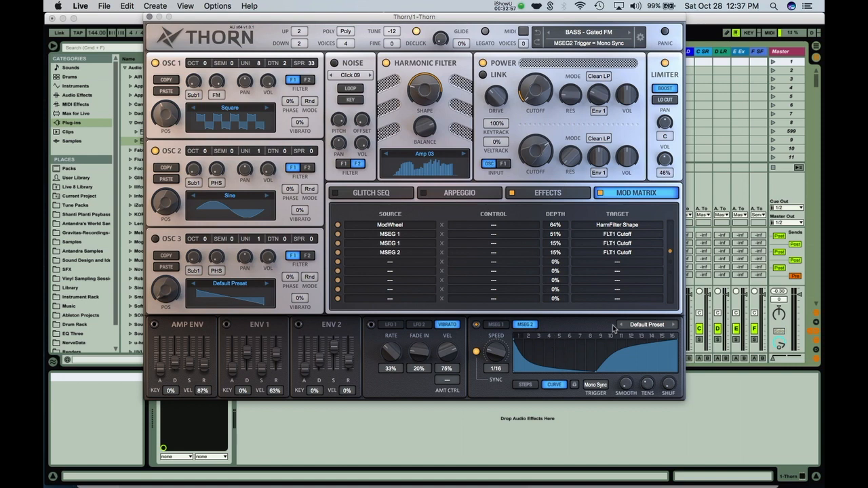
Set MSEG 1's trigger mode to Mono Sync.
click(495, 324)
click(595, 385)
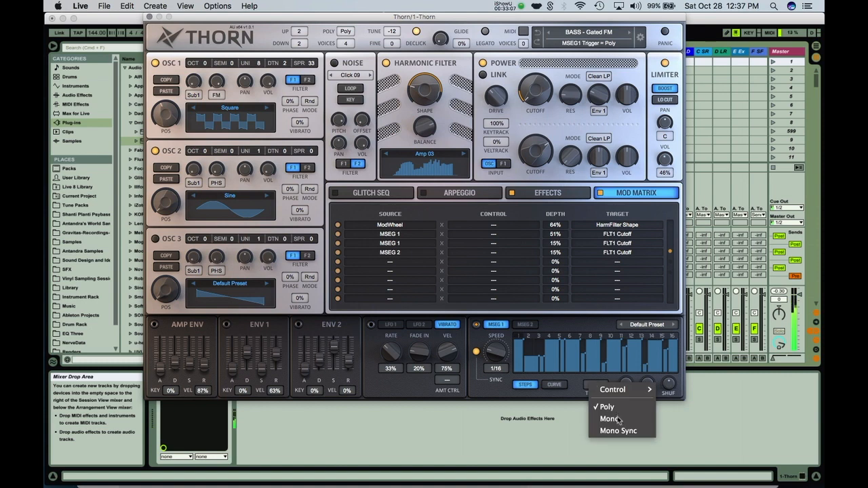
click(616, 431)
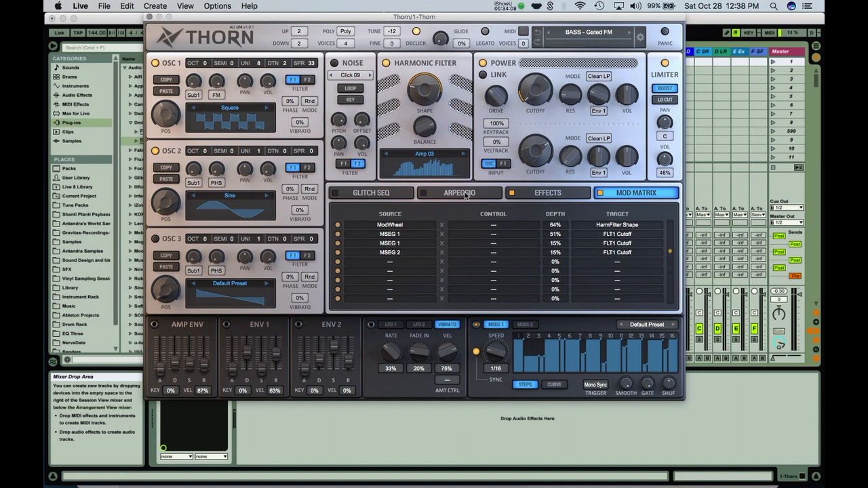
Set oscillator 2's effect type to Comb, raise the effect amount to 39% and turn up the oscillator's volume.
click(216, 183)
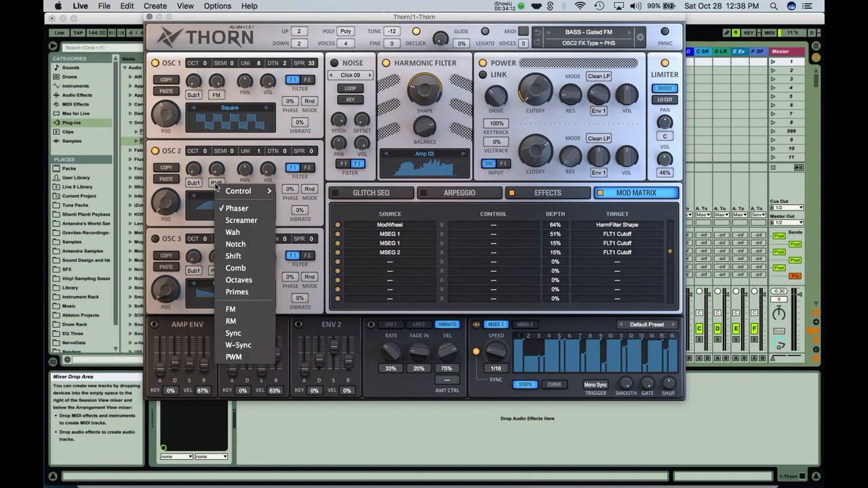
click(234, 267)
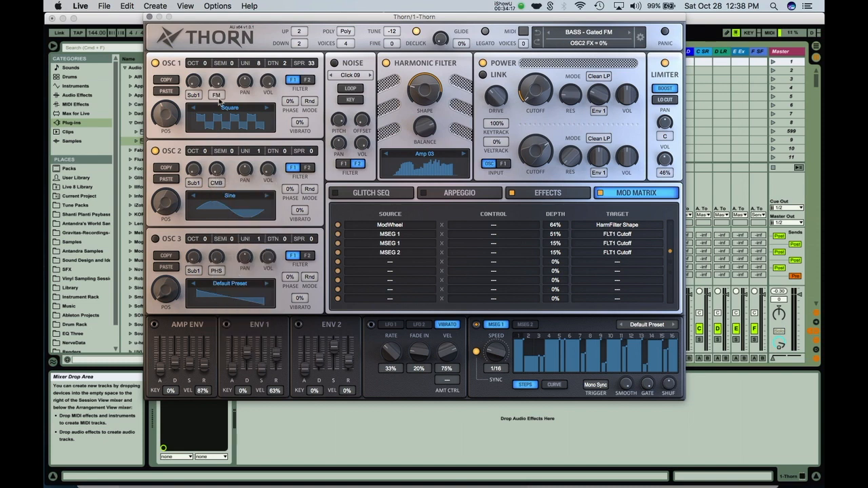
drag(220, 166, 217, 141)
drag(220, 169, 217, 147)
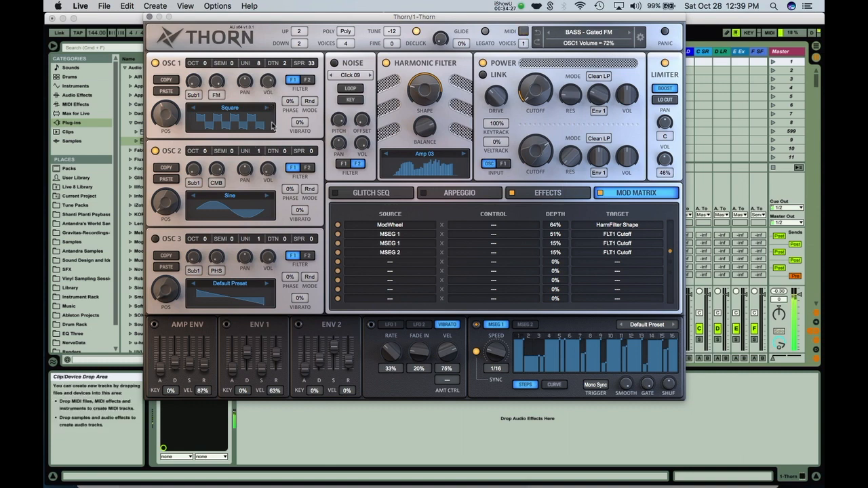
drag(269, 167, 269, 122)
Raise oscillator 2's Sine waveform position from zero for a denser waveform.
click(229, 197)
click(165, 209)
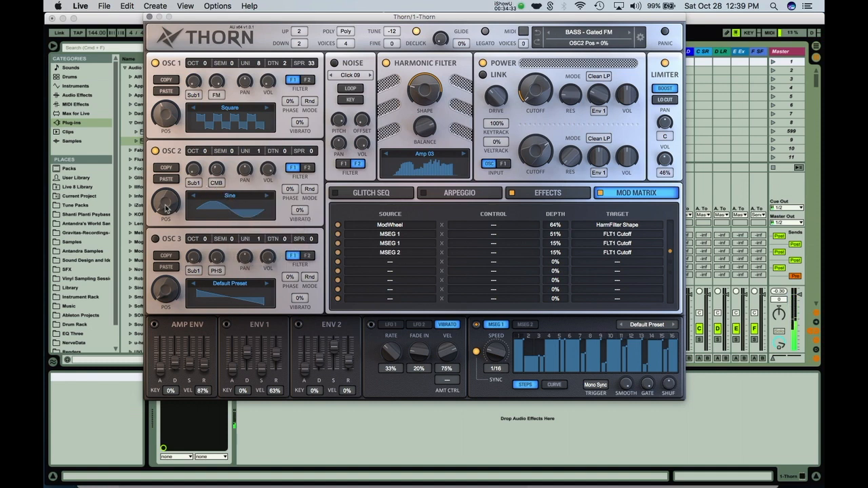
drag(163, 209, 160, 167)
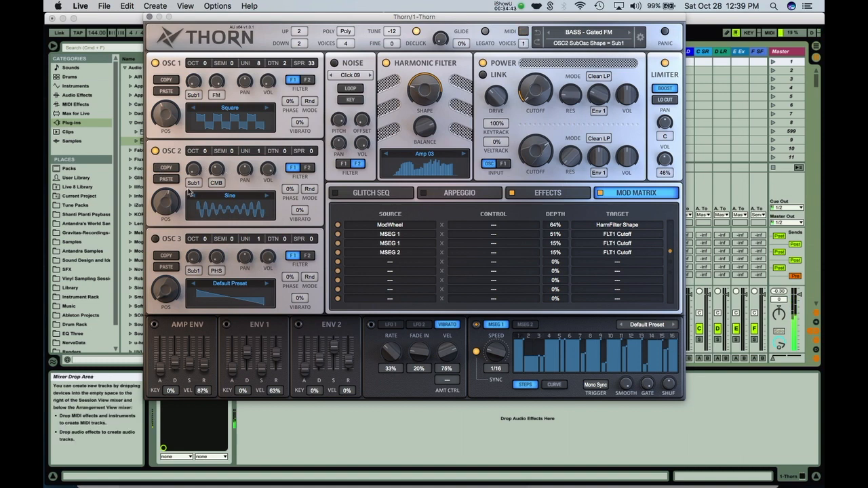
drag(173, 197, 170, 207)
Add a Random modulation to oscillator 2's effect amount and readjust the oscillator's waveform position.
right_click(223, 170)
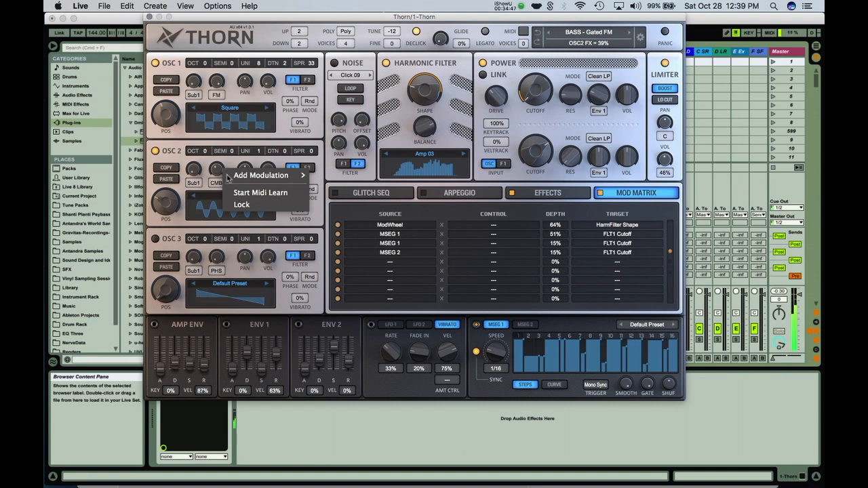
mouse_move(236, 181)
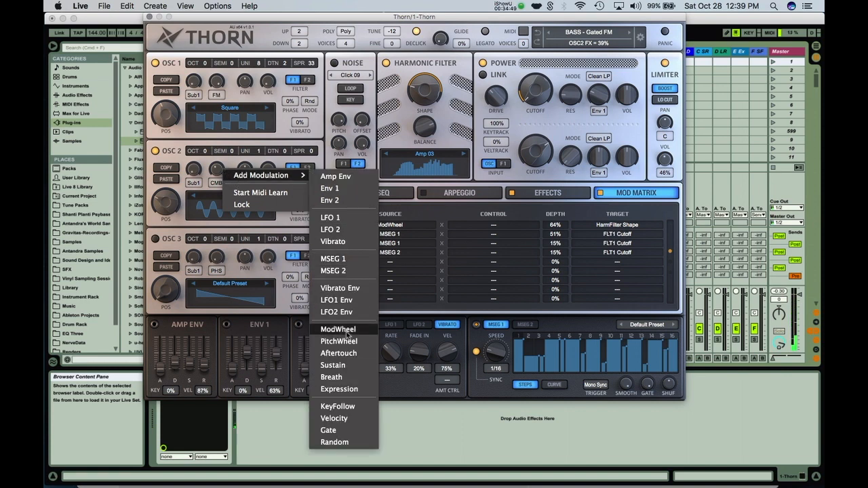
click(334, 442)
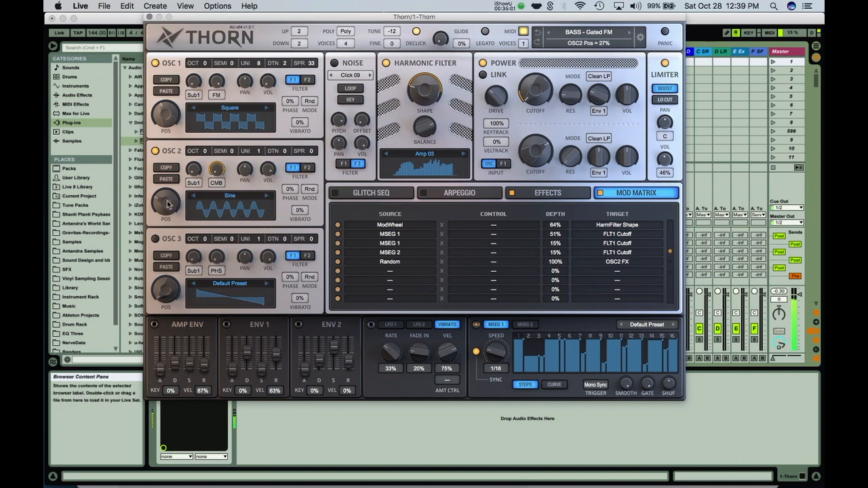
mouse_move(167, 204)
mouse_down()
mouse_move(168, 183)
mouse_move(167, 214)
mouse_up()
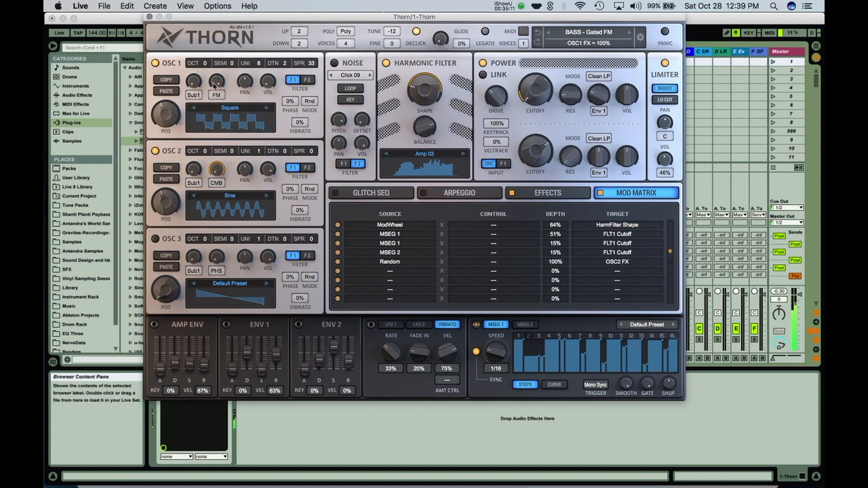
Change oscillator 2's waveform to the Basic category's Sawtooth.
click(222, 200)
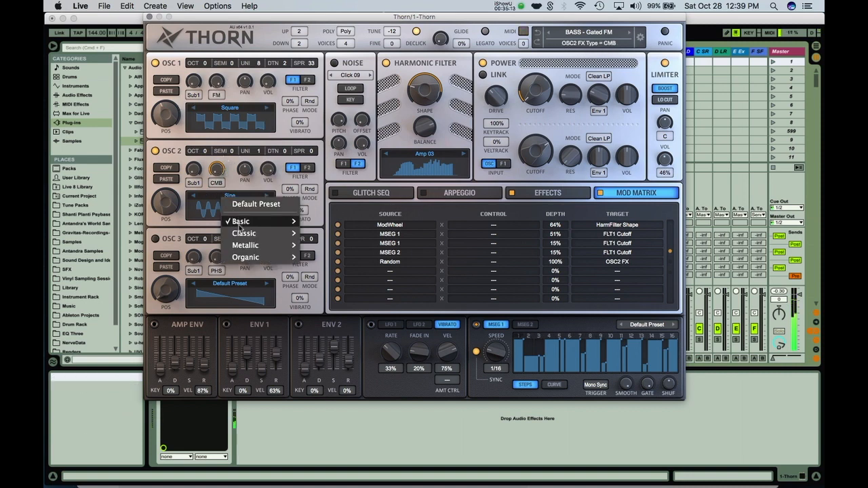
mouse_move(240, 228)
click(325, 222)
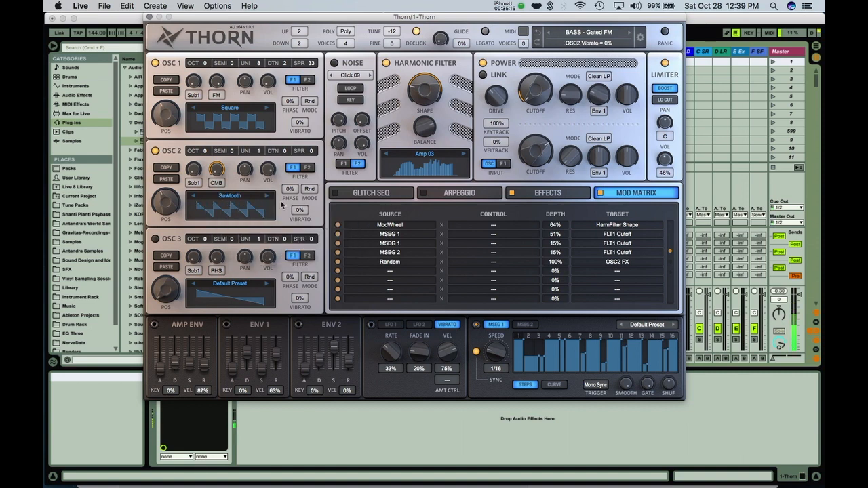
Set oscillator 2's waveform position to 20%, with modulation depths of 41% for Random and 25% for MSEG 2.
drag(167, 203, 170, 187)
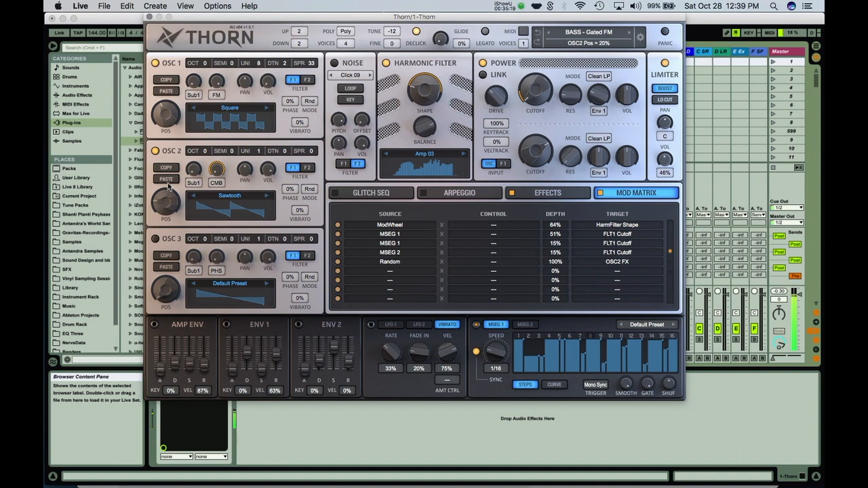
drag(219, 167, 214, 145)
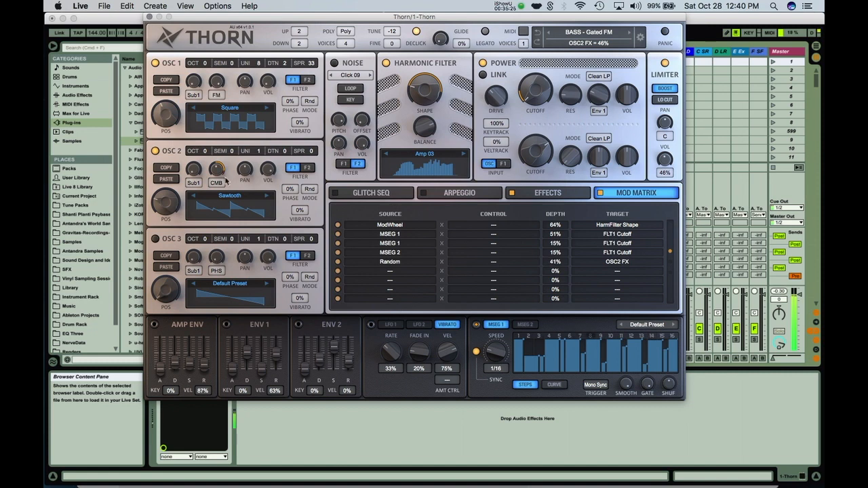
drag(537, 86, 537, 72)
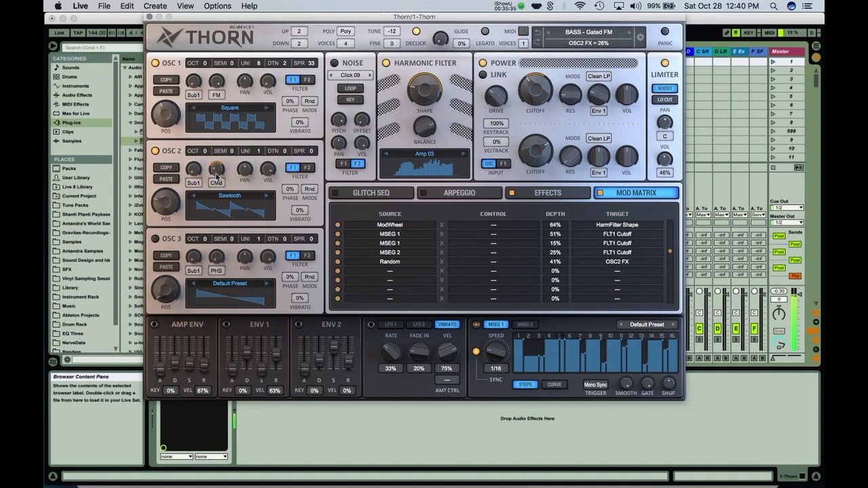
mouse_move(215, 174)
mouse_down()
mouse_move(216, 191)
mouse_move(218, 153)
mouse_move(212, 218)
mouse_move(214, 182)
mouse_up()
Switch on the arpeggiator and readjust oscillator 2's effect amount and waveform position.
click(424, 193)
drag(218, 171, 217, 164)
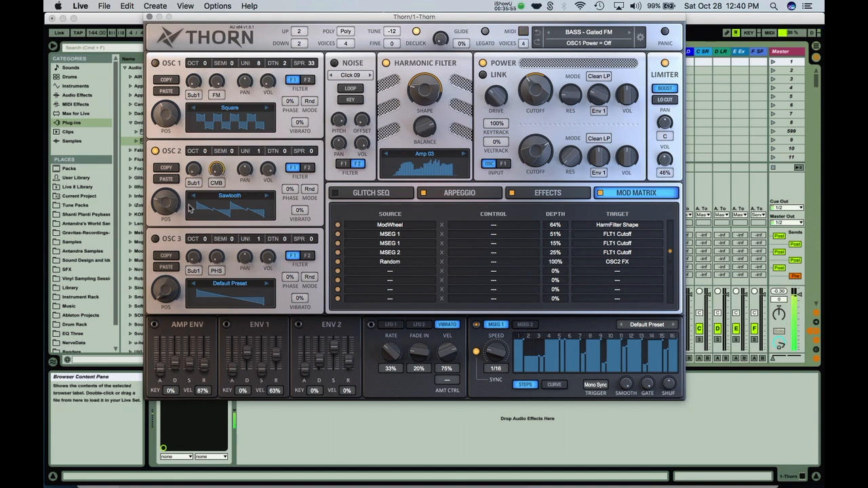
drag(176, 203, 175, 249)
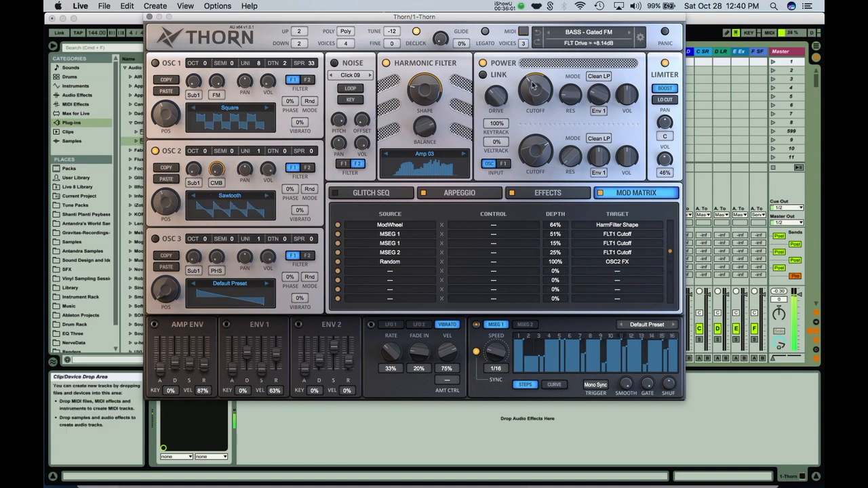
Lower filter 1's cutoff with MSEG 2's depth raised to 100%, and feed filter 1's output into filter 2.
drag(534, 89, 534, 145)
drag(555, 252, 553, 211)
click(503, 163)
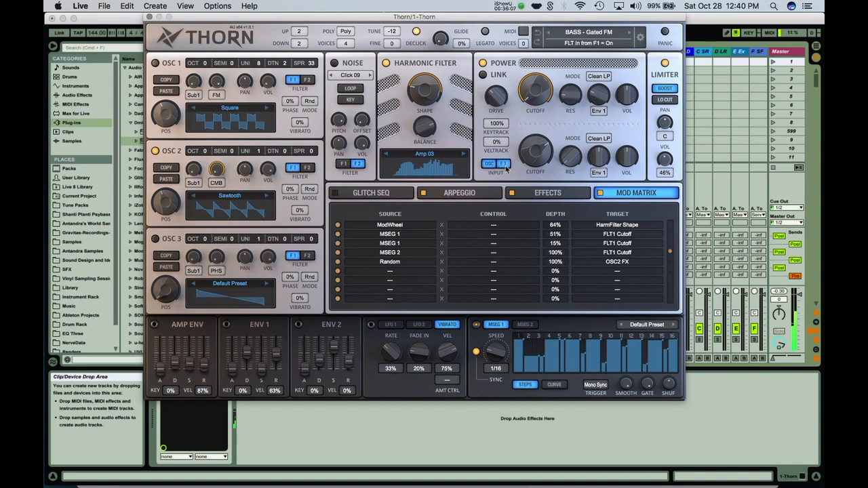
Bypass the effects section and open the arpeggiator's step settings.
click(511, 192)
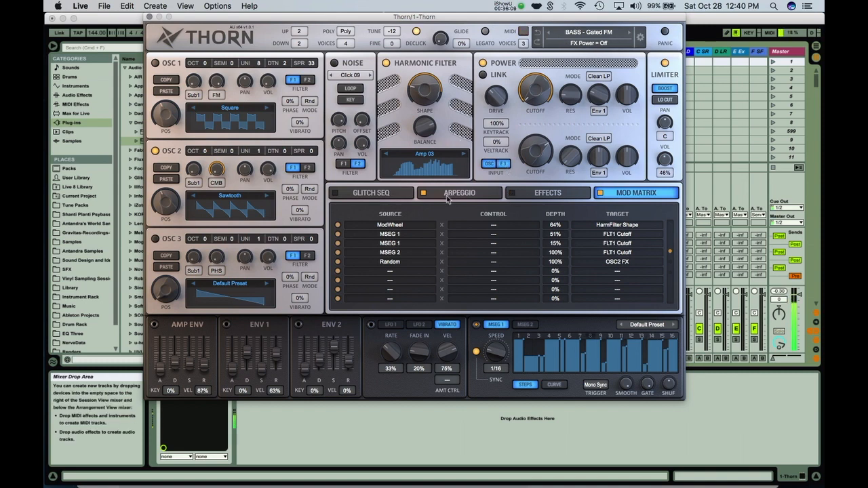
click(446, 194)
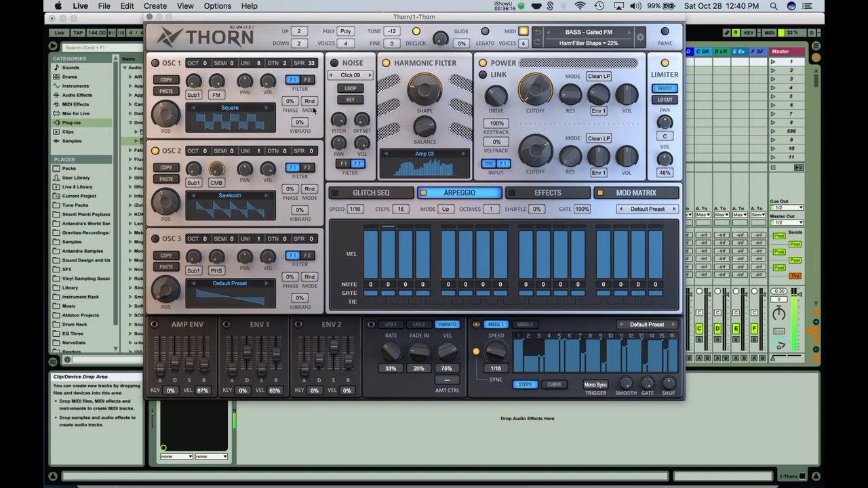
Vary oscillator 2's effect amount and set its octave to -1.
drag(221, 173, 212, 116)
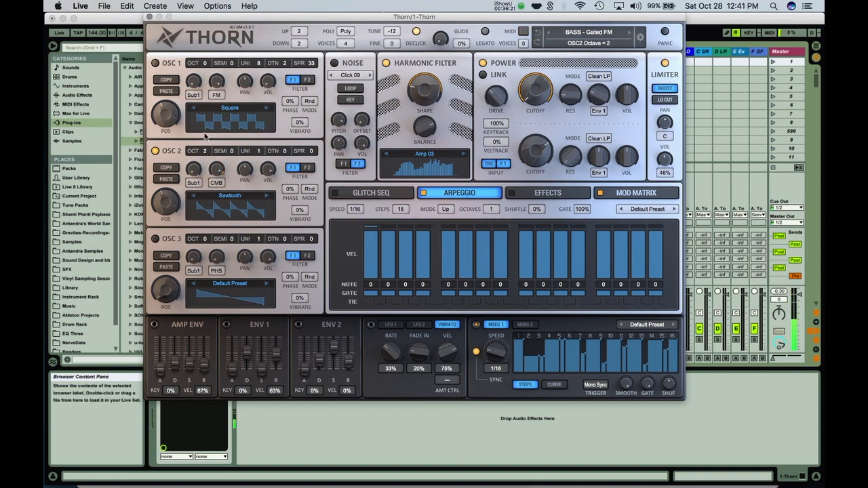
drag(217, 168, 211, 241)
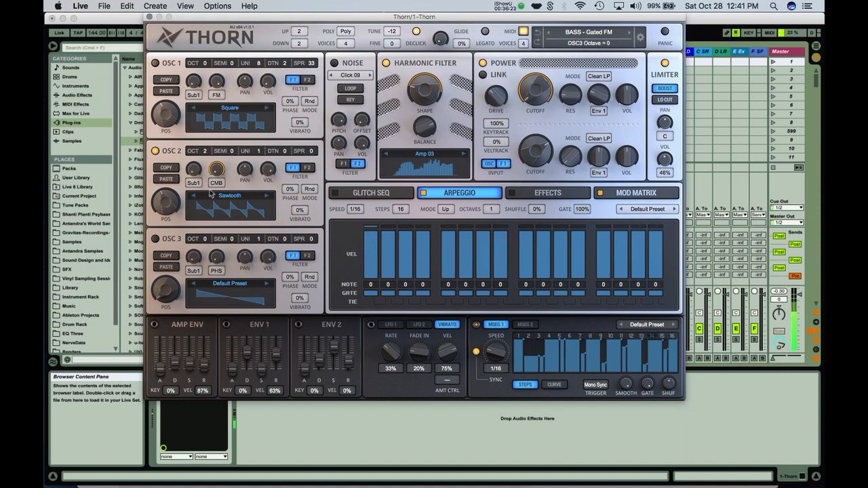
drag(204, 152, 204, 176)
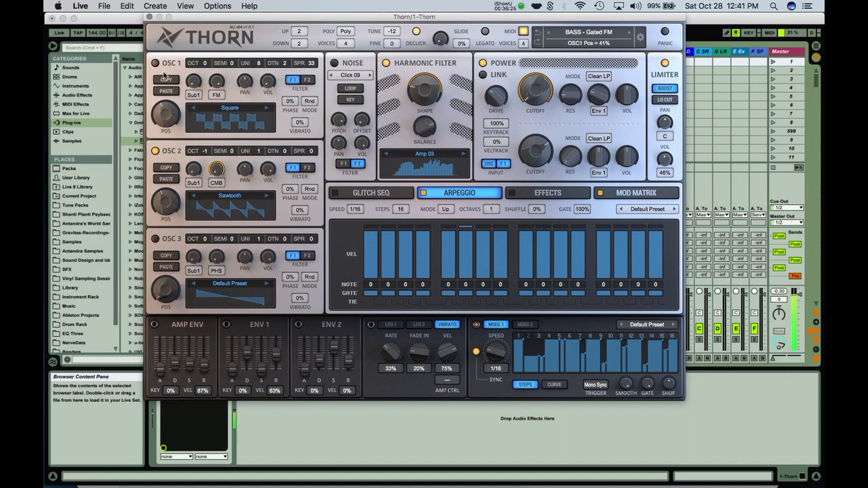
Try oscillator 2 through filter 2 and unfiltered while varying its effect amount, and route it back to filter 1.
click(309, 168)
click(294, 168)
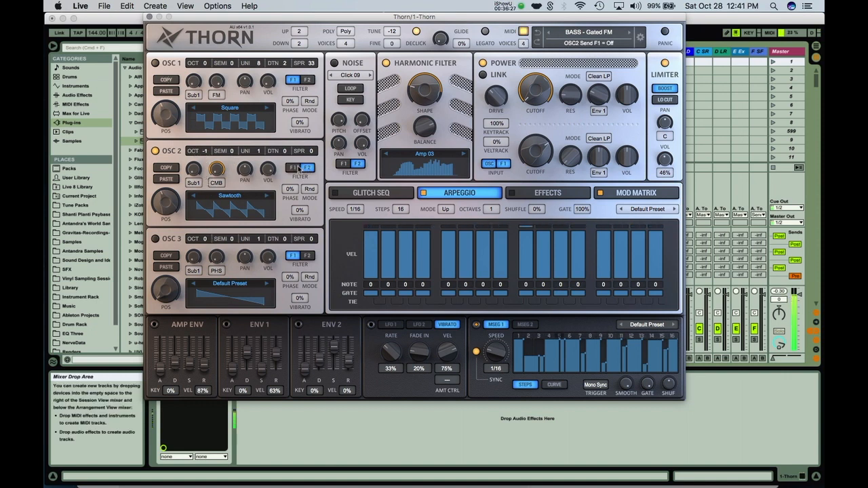
click(309, 168)
drag(217, 170, 220, 137)
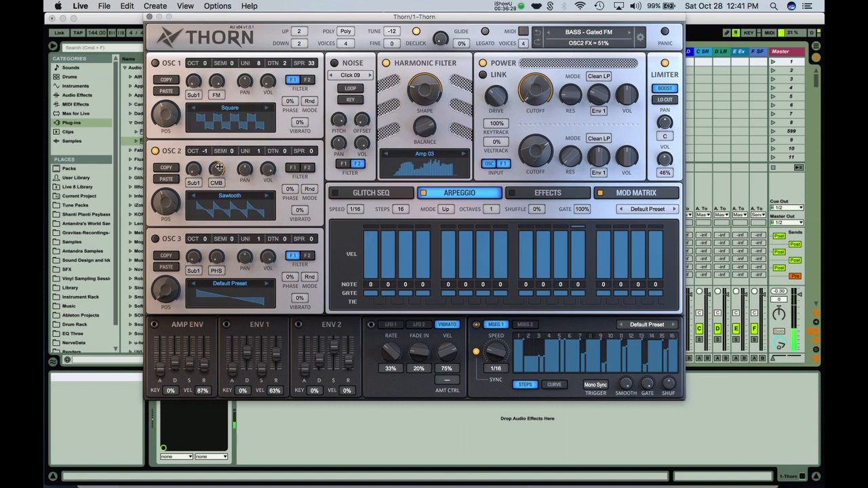
click(292, 168)
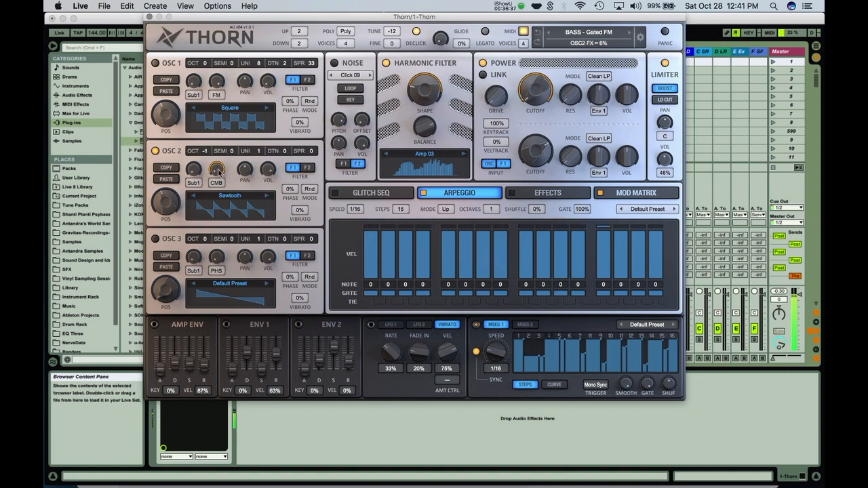
Adjust filter 1's envelope amount and load the Melodic 10 arpeggiator preset, playing it an octave lower.
drag(596, 95, 598, 81)
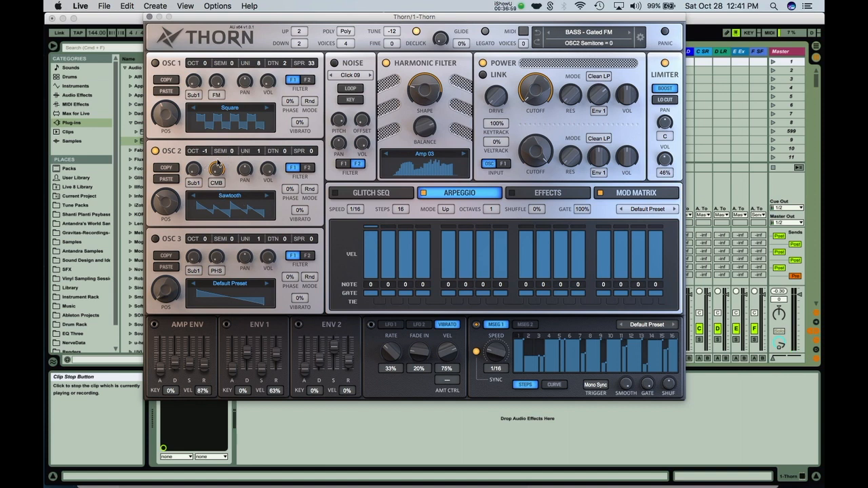
drag(206, 153, 208, 148)
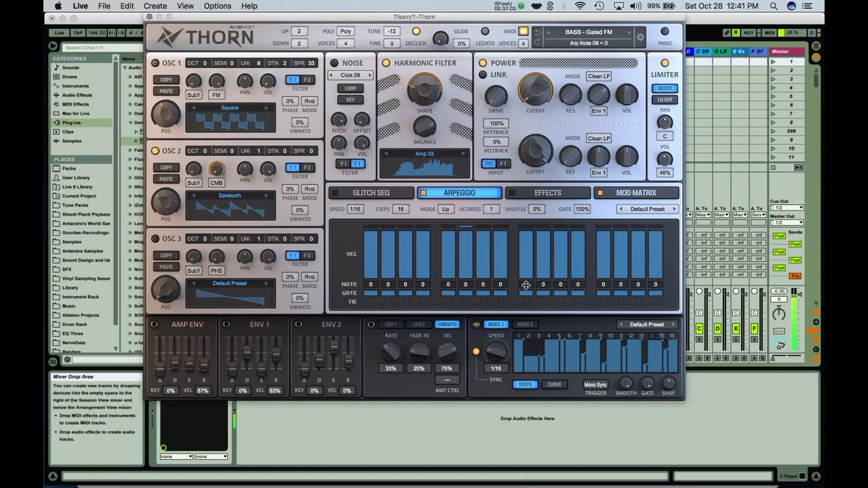
click(655, 209)
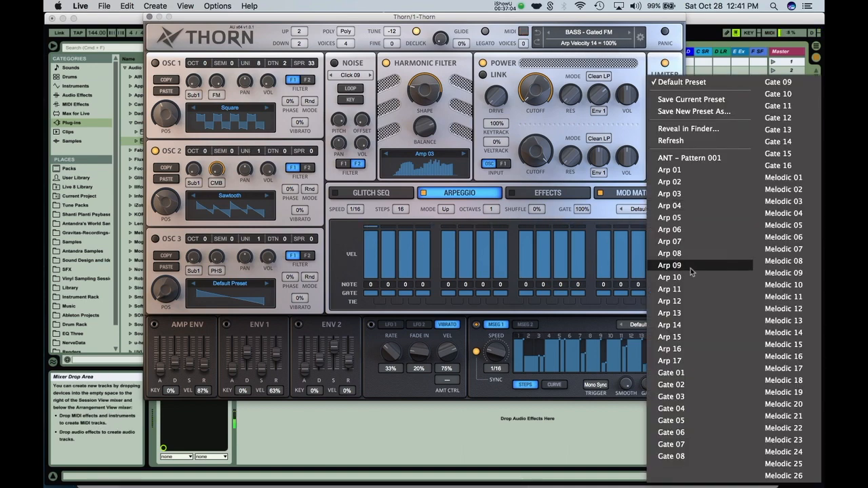
click(783, 285)
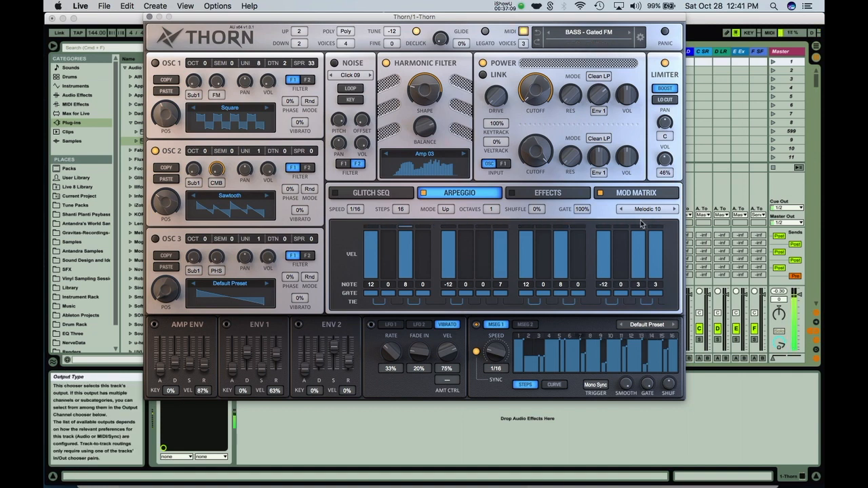
key(z)
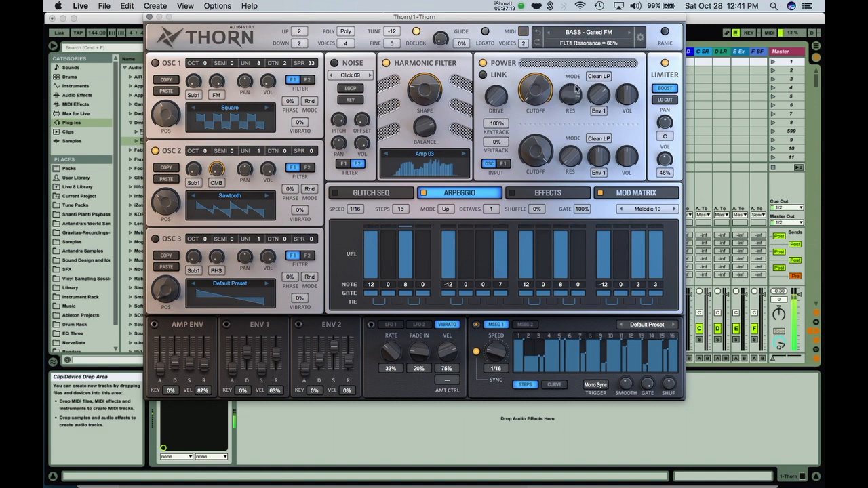
Remove all modulations from filter 1's cutoff and readjust the cutoff by hand.
right_click(535, 90)
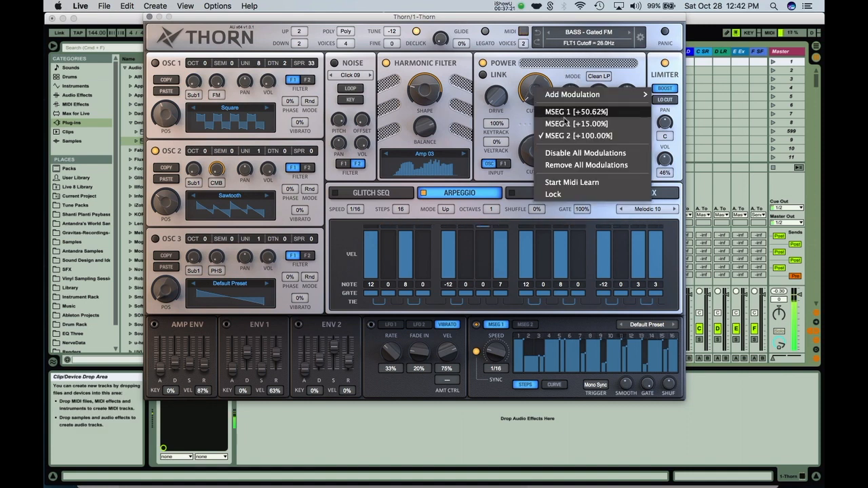
click(577, 165)
drag(541, 88, 546, 115)
drag(549, 85, 550, 86)
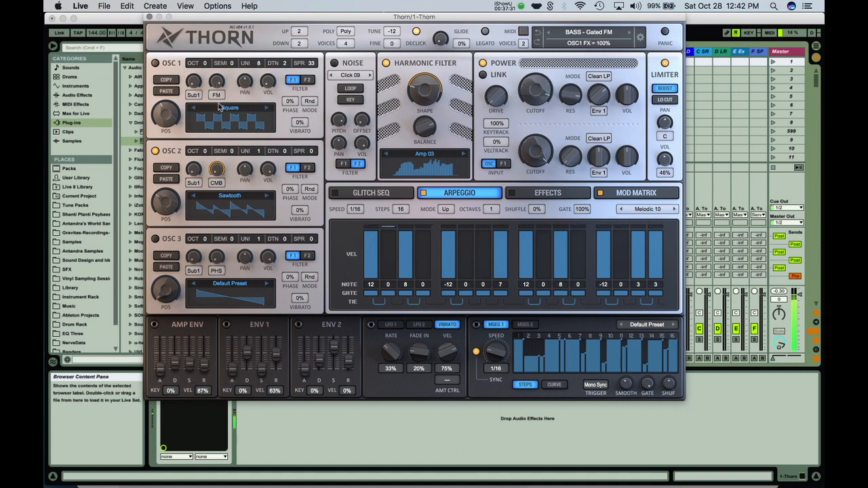
Switch on oscillator 1 with its volume at 43% and set the harmonic filter's shape to 0%.
click(155, 64)
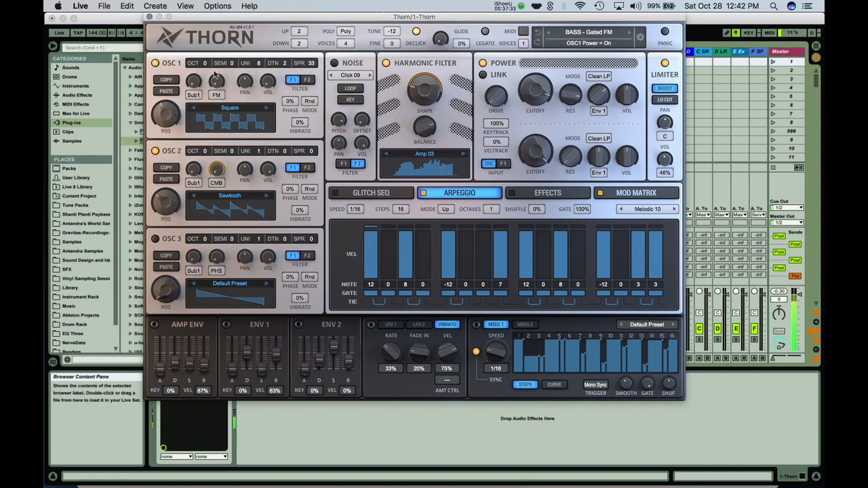
drag(265, 84, 217, 97)
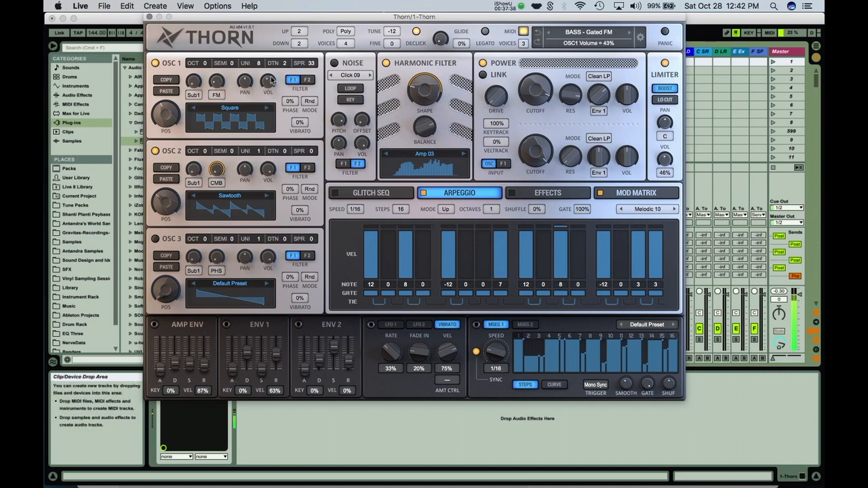
mouse_move(428, 86)
mouse_down()
mouse_move(426, 99)
mouse_move(422, 93)
mouse_up()
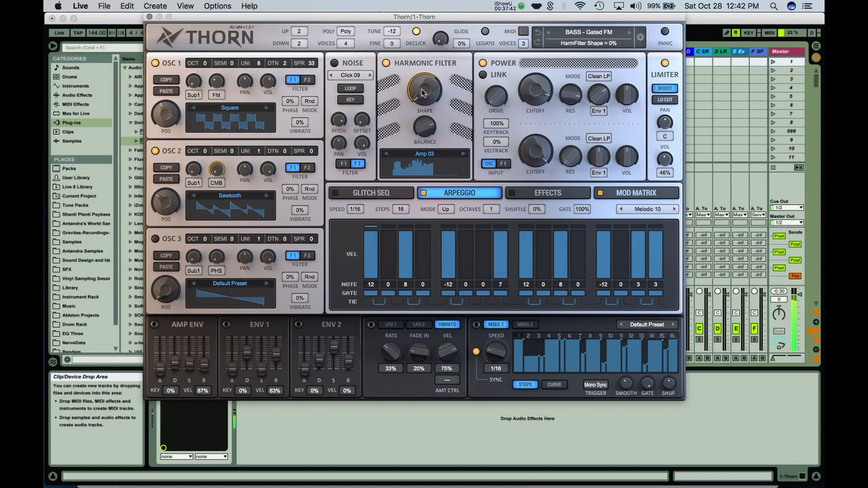
key(z)
key(x)
Adjust the filter drive and set filter 1's cutoff to 614 Hz.
drag(541, 109, 541, 142)
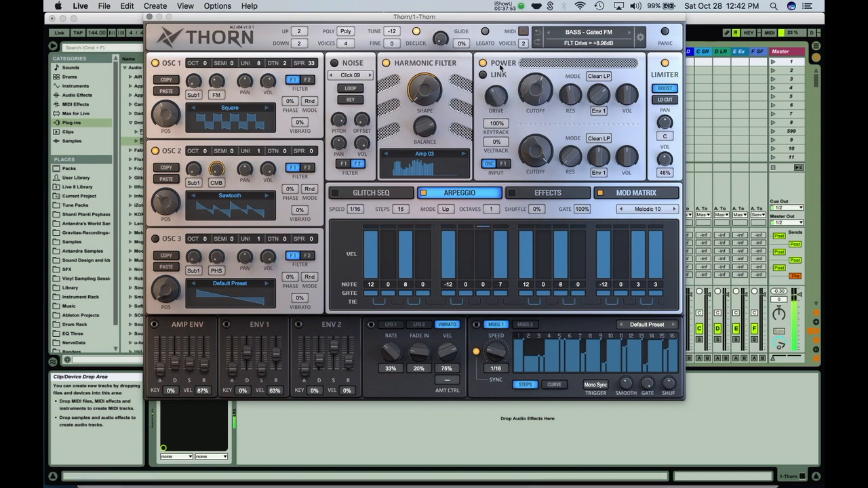
drag(493, 97, 512, 91)
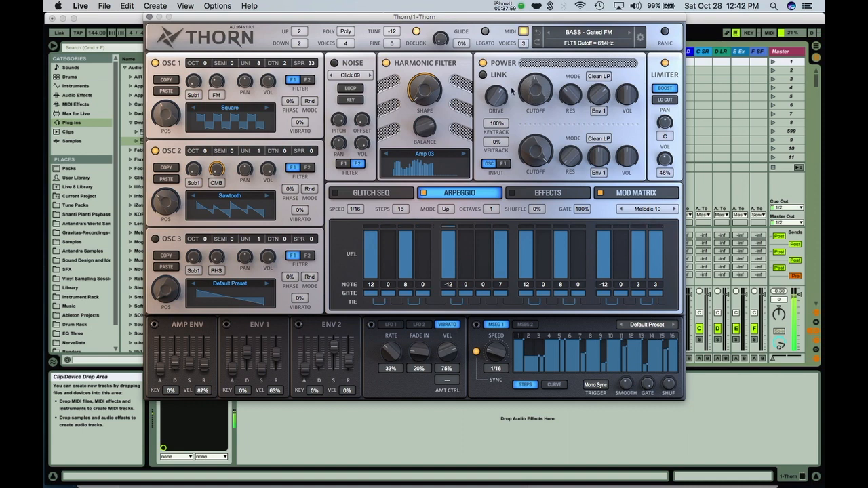
Switch the effects section back on and bring up the reverb settings.
click(531, 195)
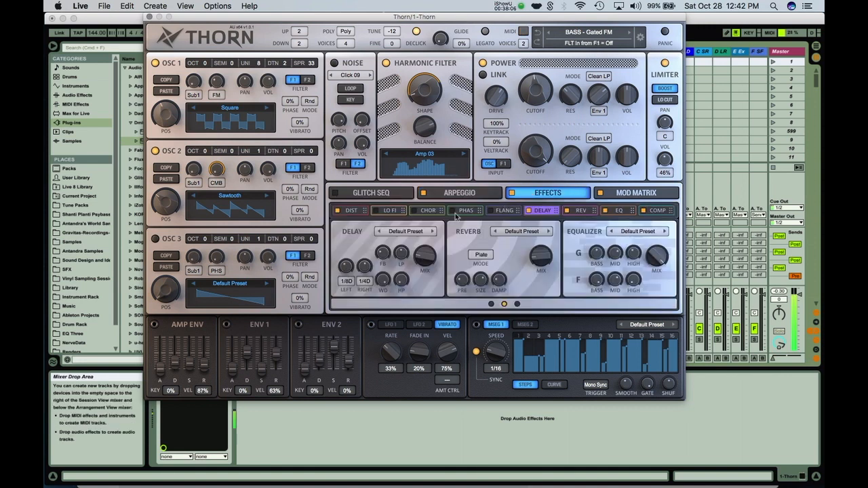
click(581, 213)
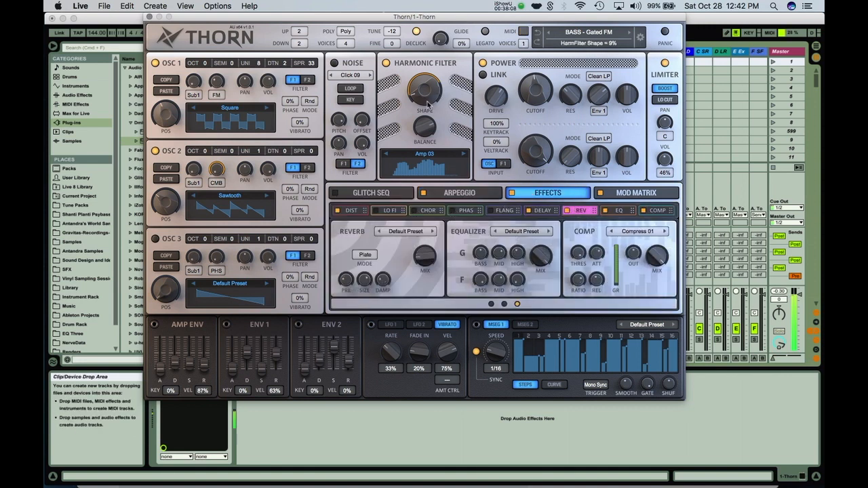
Add LFO 1 as a modulation source for filter 1's cutoff.
right_click(535, 90)
mouse_move(565, 101)
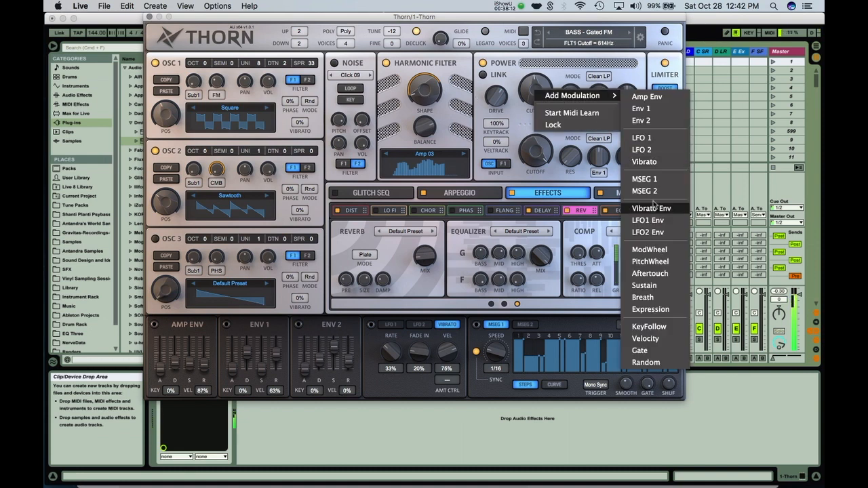
click(649, 139)
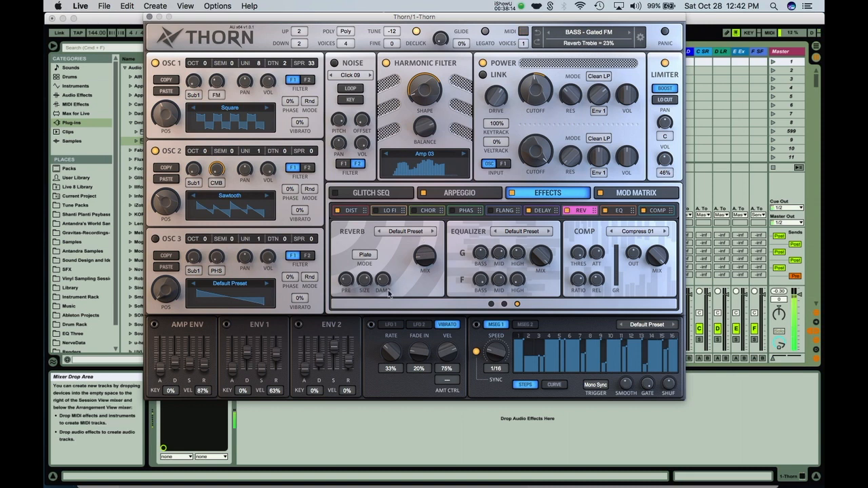
Turn off LFO 1's tempo sync and set its speed to 4.66 s.
click(391, 324)
mouse_move(392, 350)
mouse_down()
mouse_move(389, 359)
mouse_move(387, 352)
mouse_up()
click(371, 352)
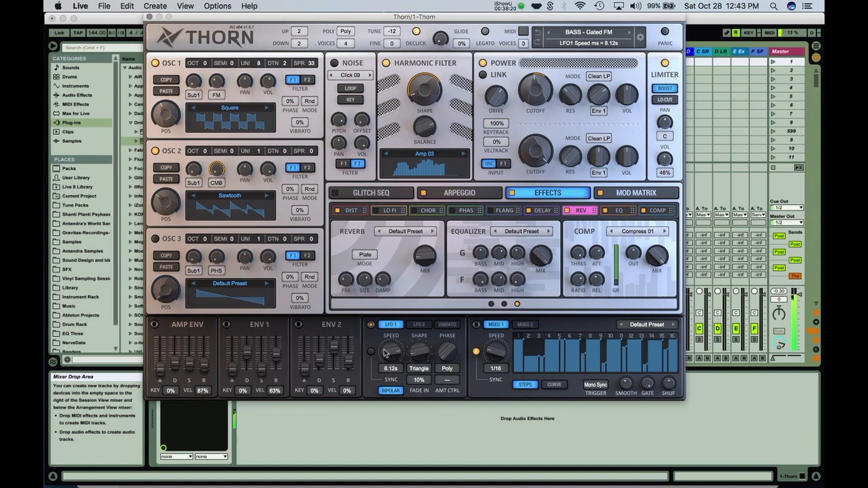
drag(390, 368, 383, 405)
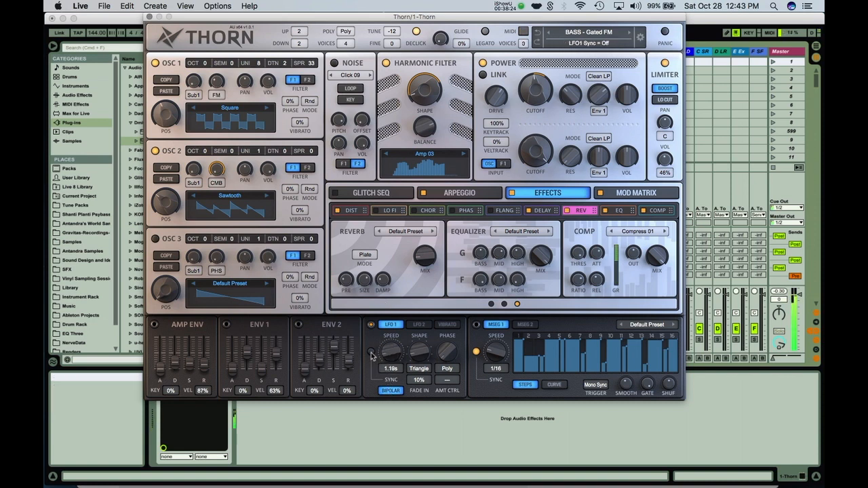
drag(380, 356, 385, 334)
Set LFO 1's speed to 533 ms and filter 1's cutoff to 527 Hz.
drag(538, 101, 536, 137)
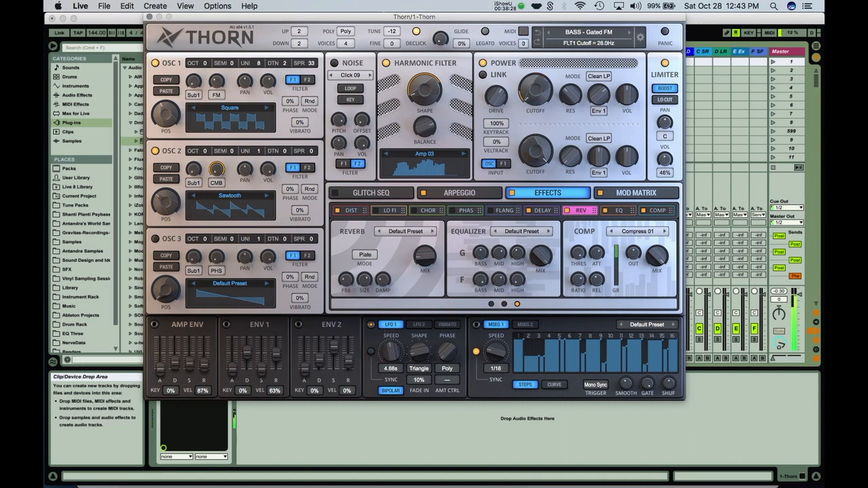
drag(392, 358, 375, 383)
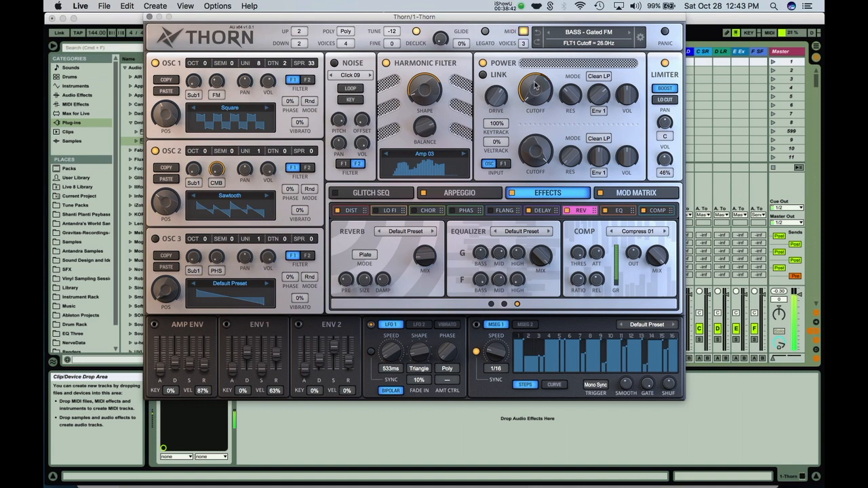
drag(534, 87, 533, 56)
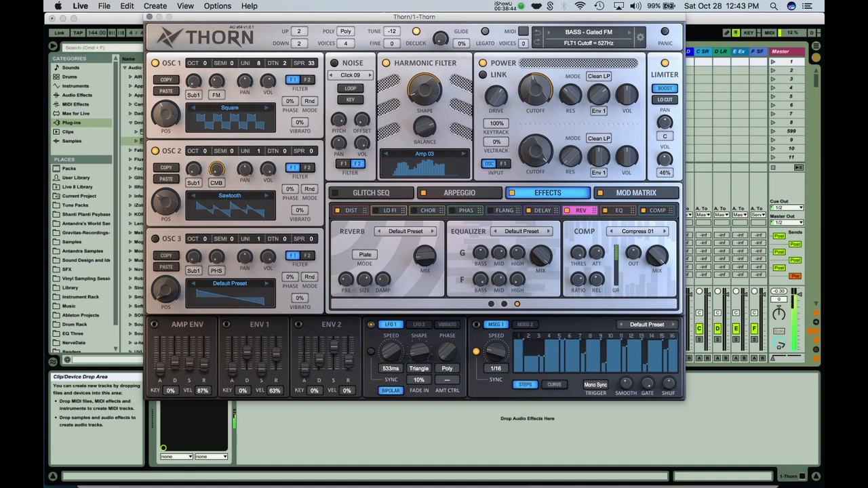
Try the Saw Up, Rnd Step and Fade Up shapes on LFO 1.
mouse_move(400, 351)
mouse_down()
mouse_move(398, 306)
mouse_move(391, 345)
mouse_move(416, 350)
mouse_up()
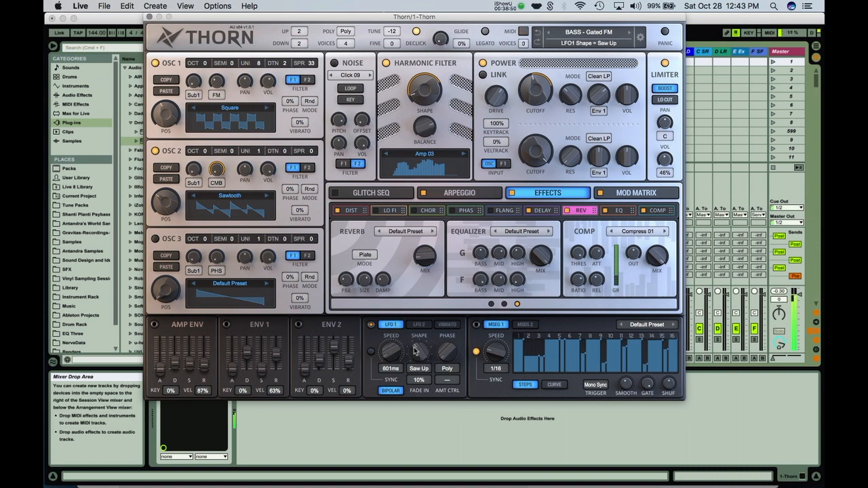
click(418, 370)
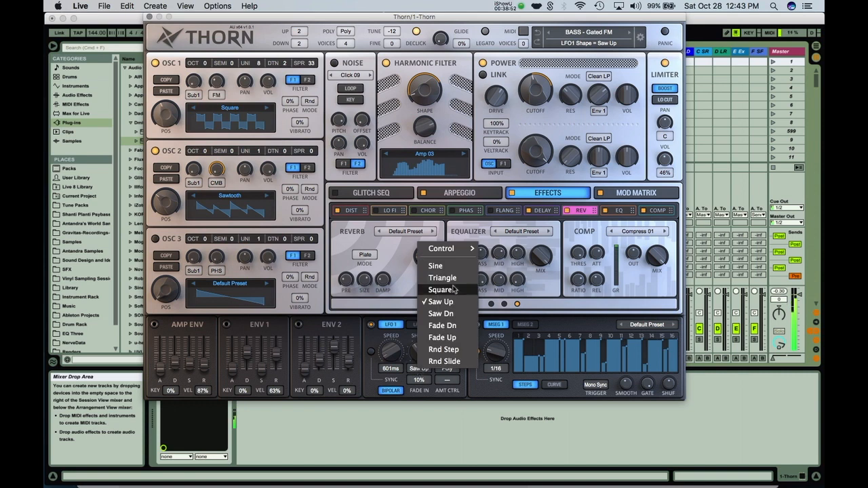
click(469, 352)
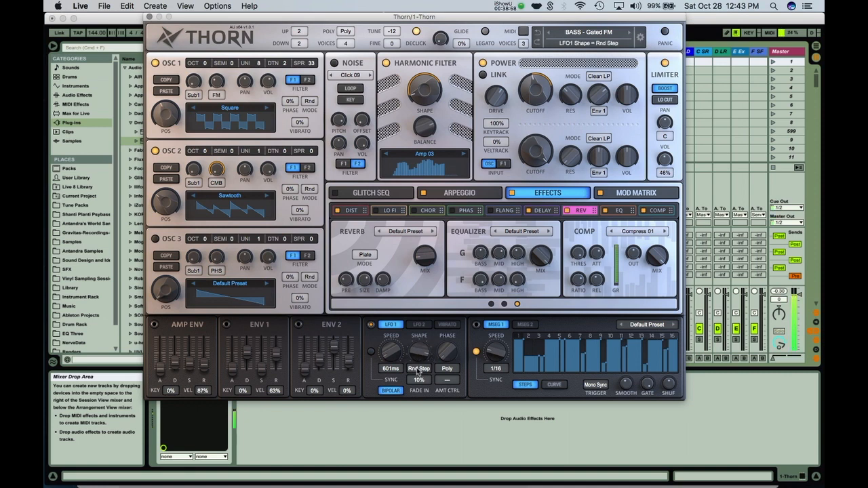
drag(415, 354, 392, 357)
Turn on LFO 1's tempo sync at a speed of 1/4 and set its shape to Rnd Slide.
click(371, 352)
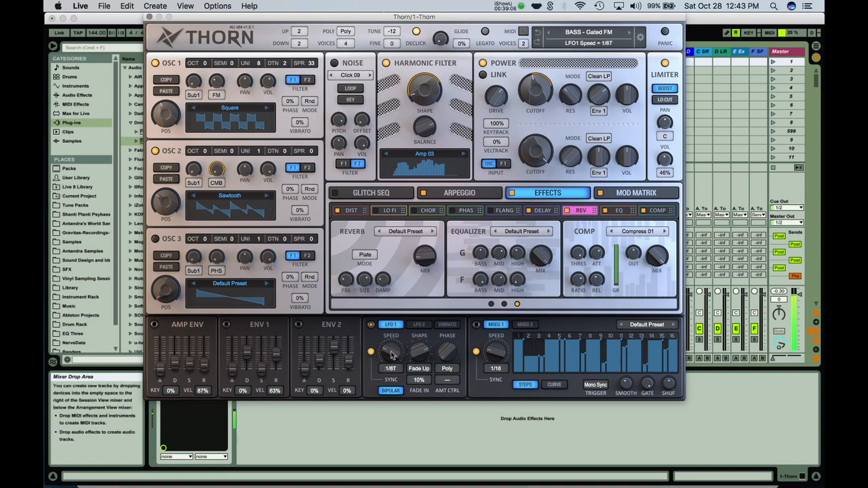
drag(391, 349, 391, 340)
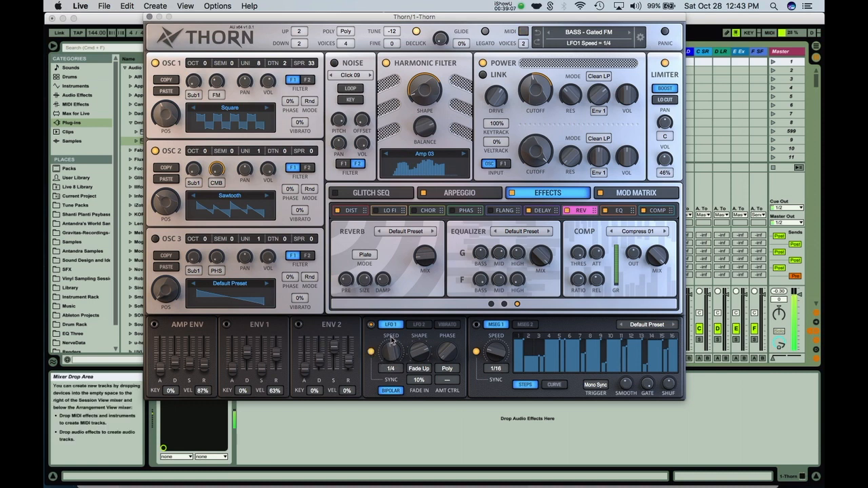
click(417, 369)
click(438, 348)
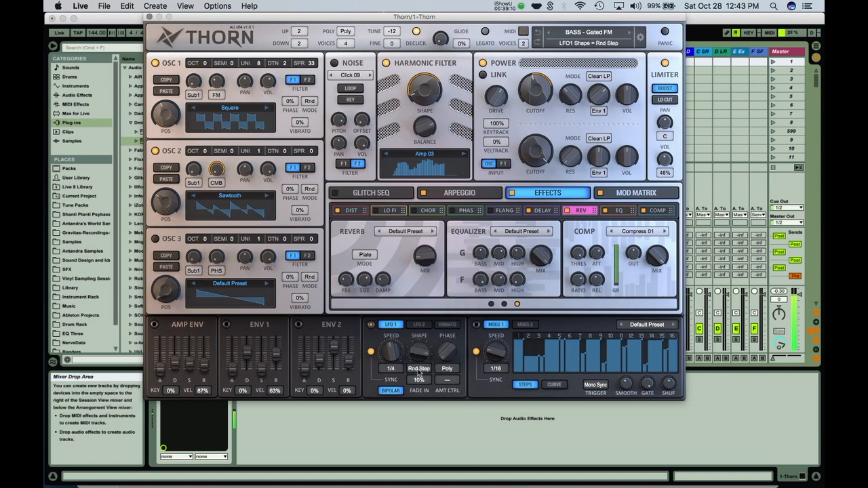
click(418, 369)
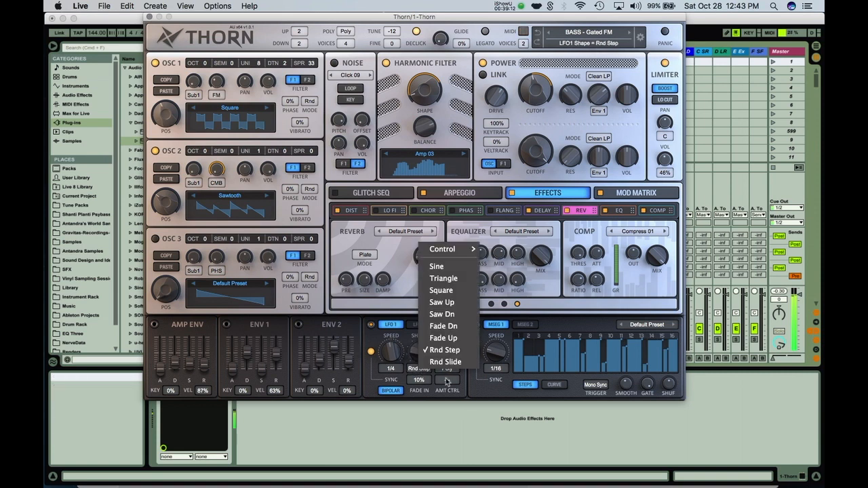
click(476, 391)
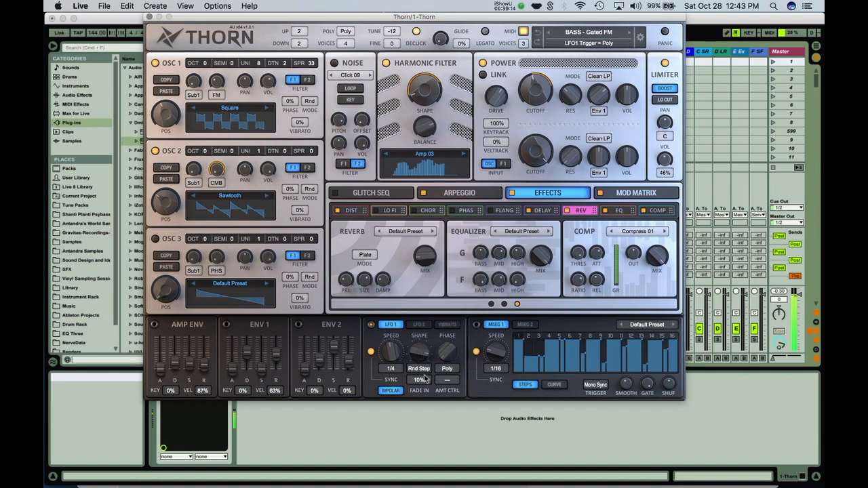
click(419, 370)
click(448, 369)
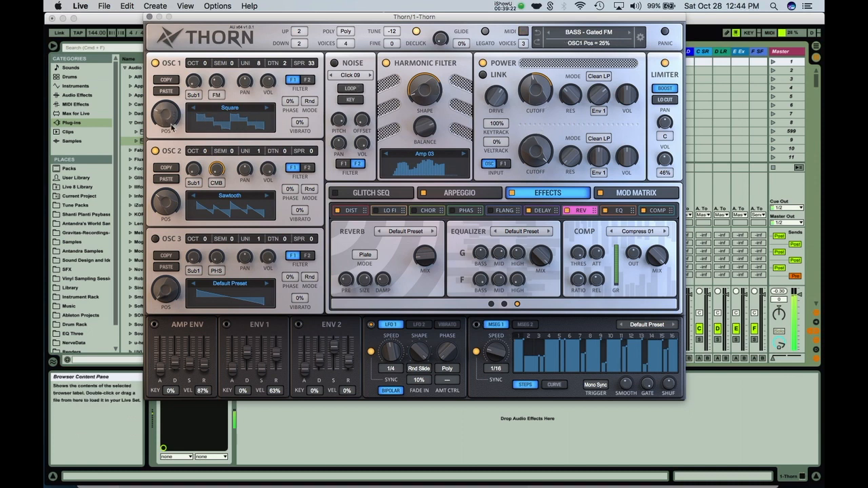
Sweep the wavetable positions of oscillators 1 and 2 down to 0% and bring both up to about 23%.
drag(166, 136, 167, 145)
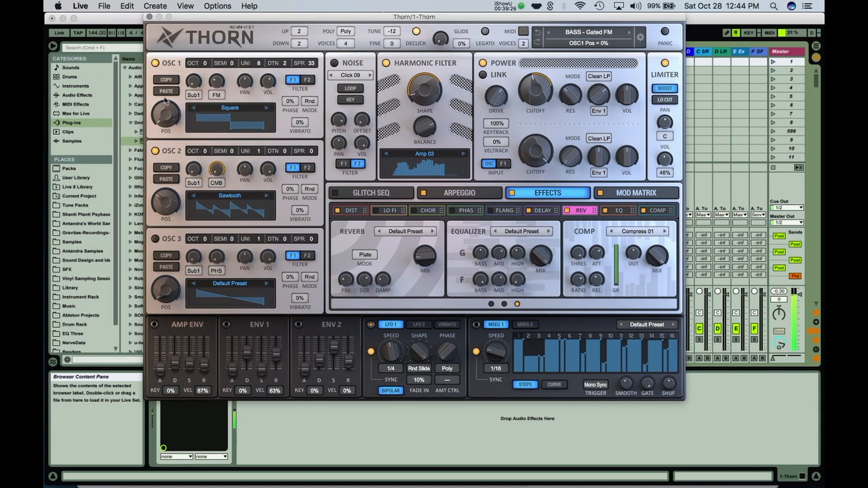
drag(165, 200, 165, 220)
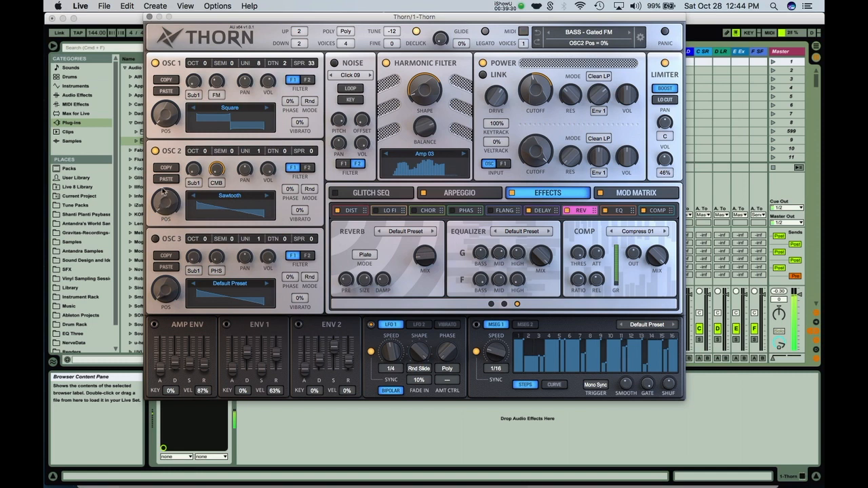
drag(162, 206, 160, 188)
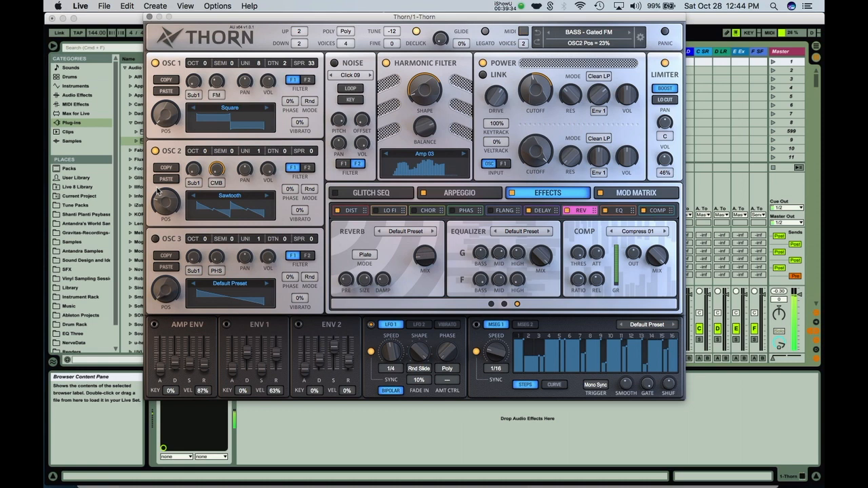
drag(167, 107, 167, 103)
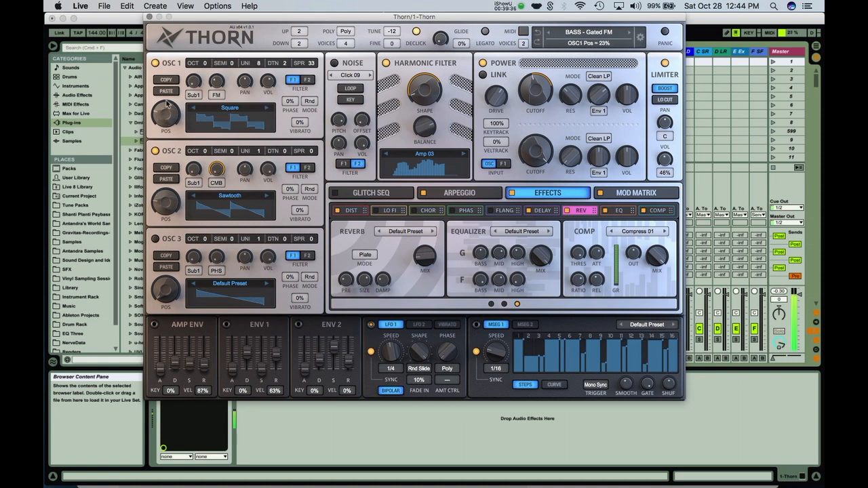
Set the harmonic filter's shape to 19% and load its Cream preset.
drag(420, 92, 421, 87)
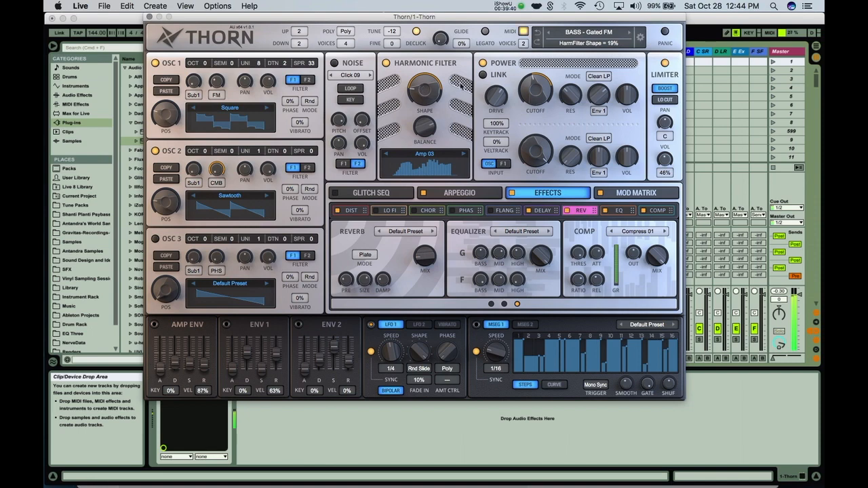
click(423, 156)
click(441, 316)
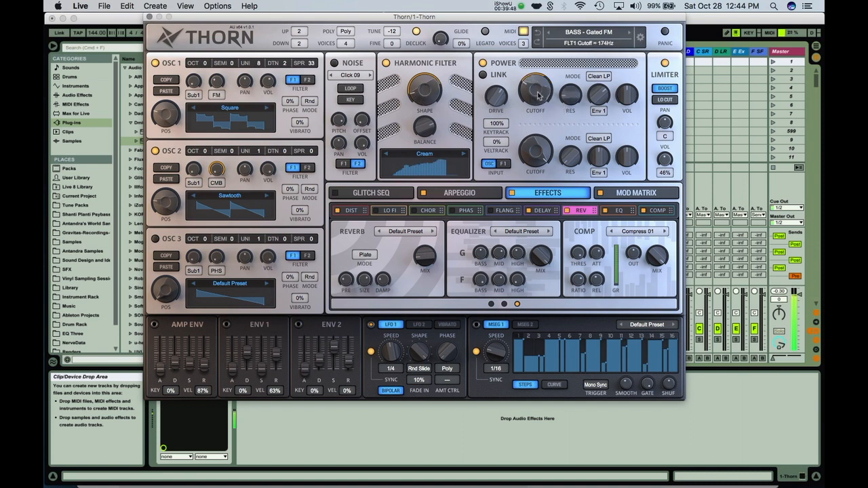
Switch filter 1's mode to Clean BP and set its cutoff to 167 Hz.
click(599, 76)
click(621, 129)
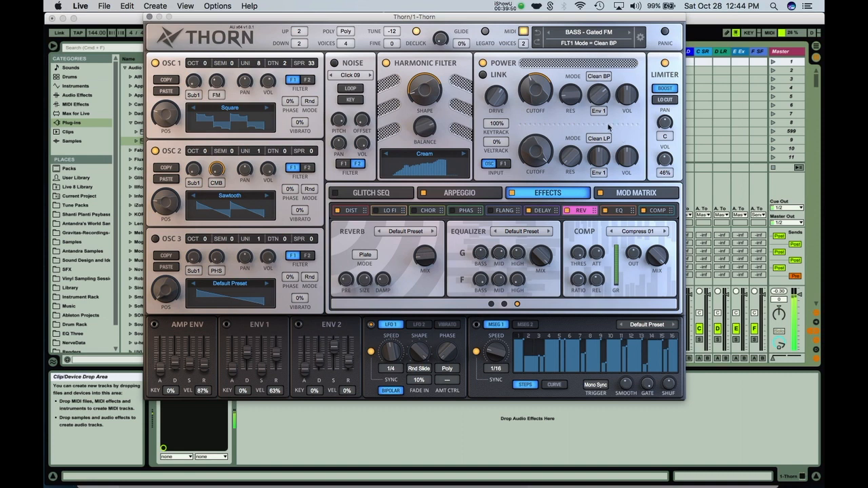
drag(540, 96, 539, 94)
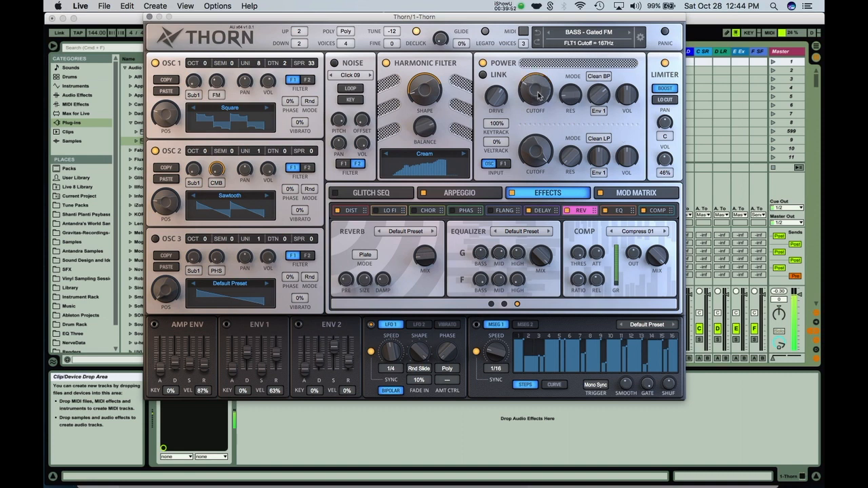
Enable the phaser, chorus and lo-fi effects, leaving the flanger off, and bring up the lo-fi settings.
click(491, 211)
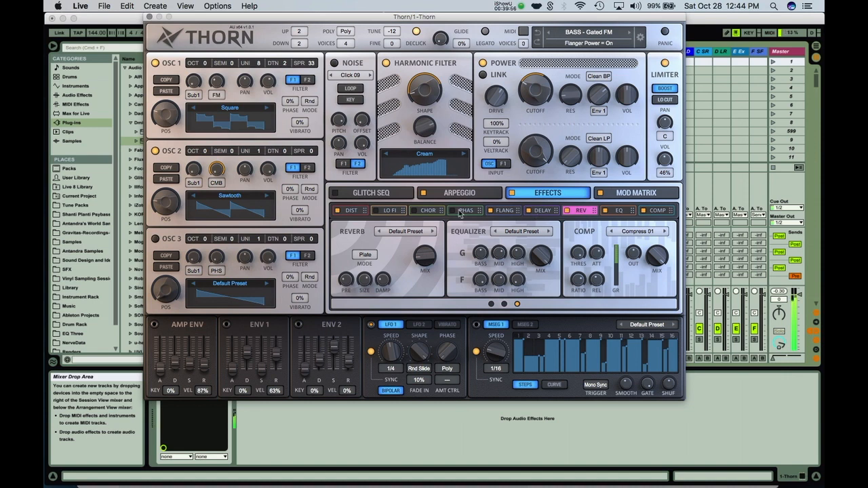
click(489, 213)
click(414, 214)
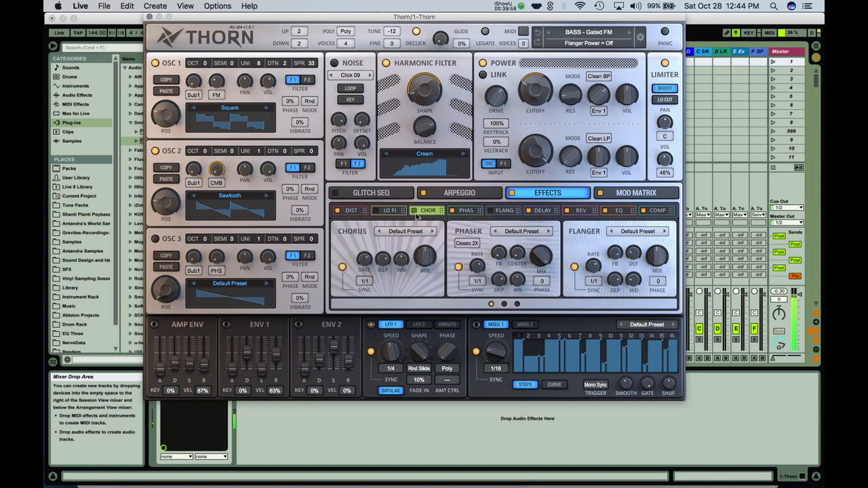
click(415, 211)
click(378, 211)
click(388, 212)
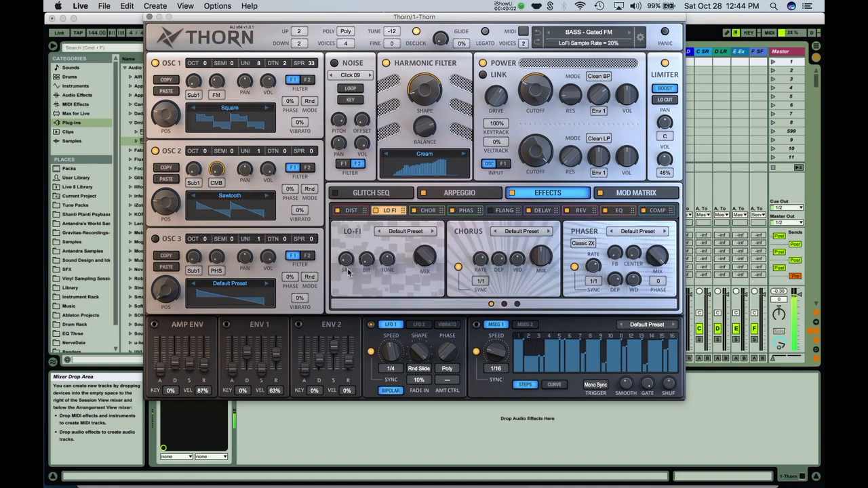
Try the lo-fi effect with its bit depth at 0%, sweeping the mix to 33% and back to 0%.
mouse_move(424, 257)
mouse_down()
mouse_move(422, 272)
mouse_move(424, 263)
mouse_up()
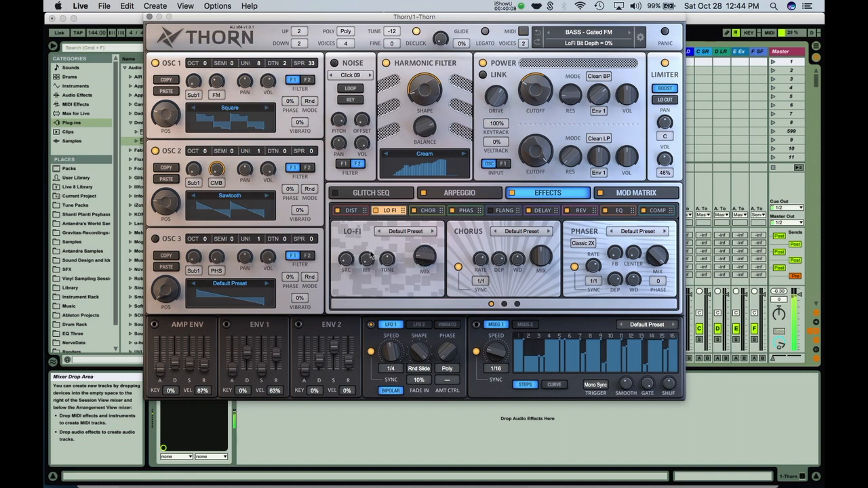
mouse_move(353, 259)
mouse_down()
mouse_move(350, 267)
mouse_move(366, 273)
mouse_move(386, 269)
mouse_move(372, 243)
mouse_move(349, 252)
mouse_up()
mouse_move(418, 259)
mouse_down()
mouse_move(417, 270)
mouse_move(421, 243)
mouse_up()
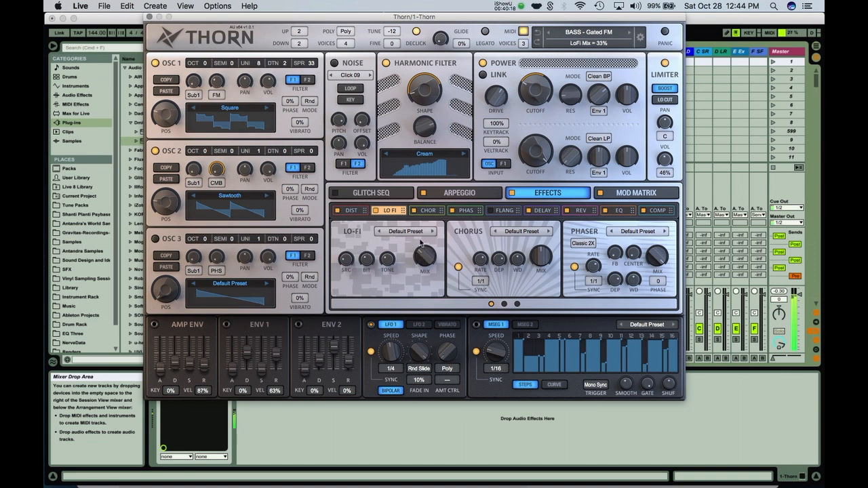
click(351, 257)
drag(417, 256, 421, 271)
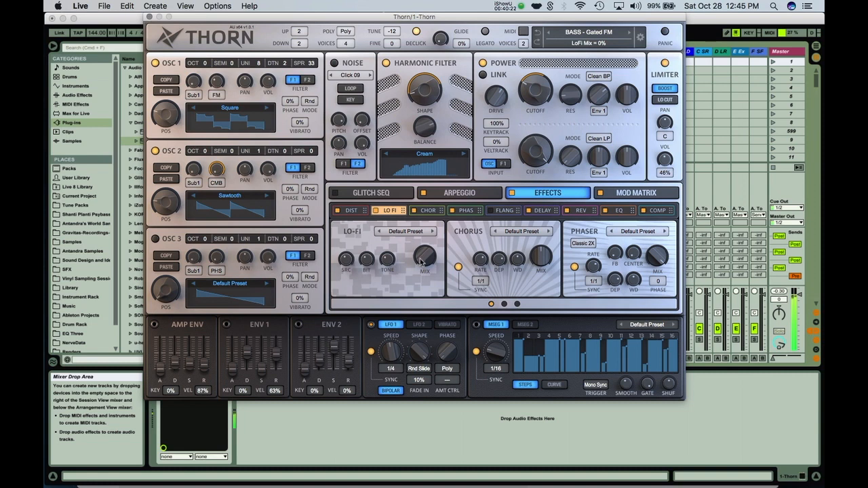
Set filter 1's cutoff to about 57 Hz and lower filter 2's cutoff.
mouse_move(532, 105)
mouse_down()
mouse_move(542, 96)
mouse_move(535, 88)
mouse_up()
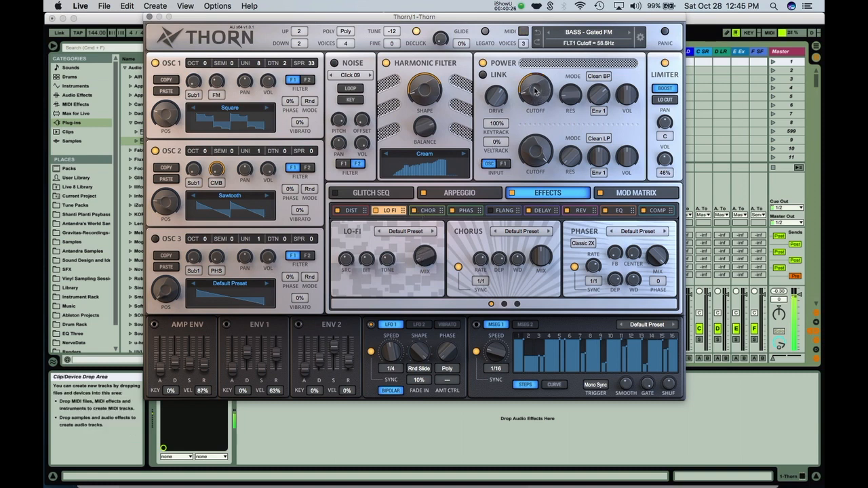
drag(535, 142, 534, 172)
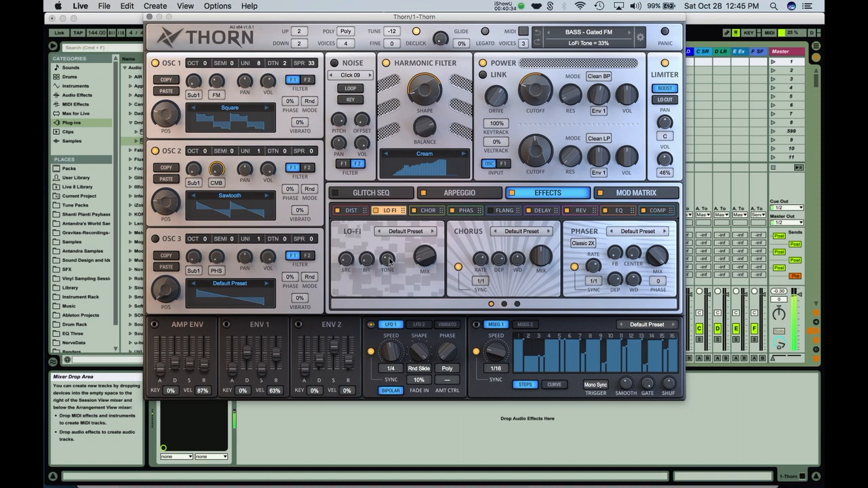
Try out the lo-fi tone, a mix of 41% and a sample rate of 100%.
drag(387, 260, 392, 209)
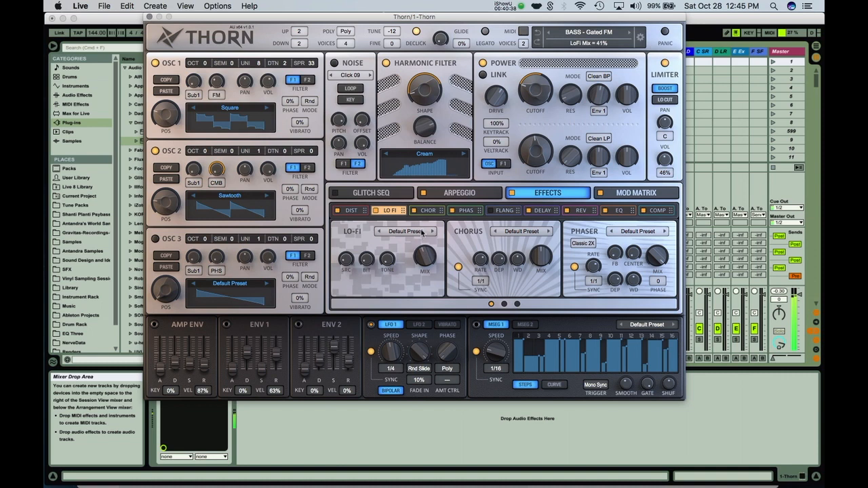
drag(423, 257, 417, 274)
drag(346, 259, 346, 215)
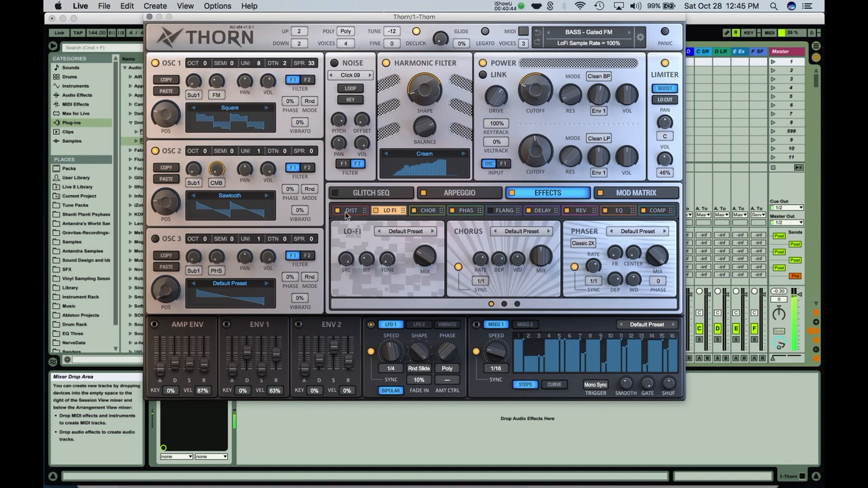
drag(424, 255, 425, 261)
Load the Exciter preset in the lo-fi effect and lower its sample rate.
click(402, 231)
click(426, 327)
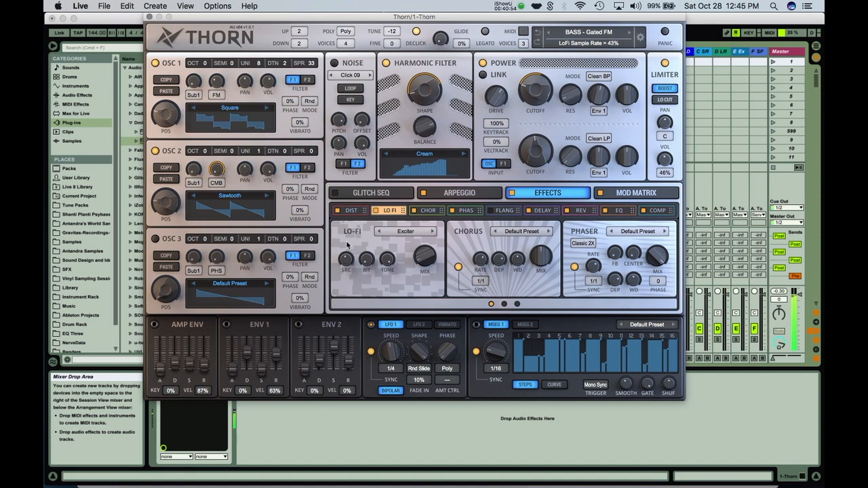
drag(346, 260, 347, 314)
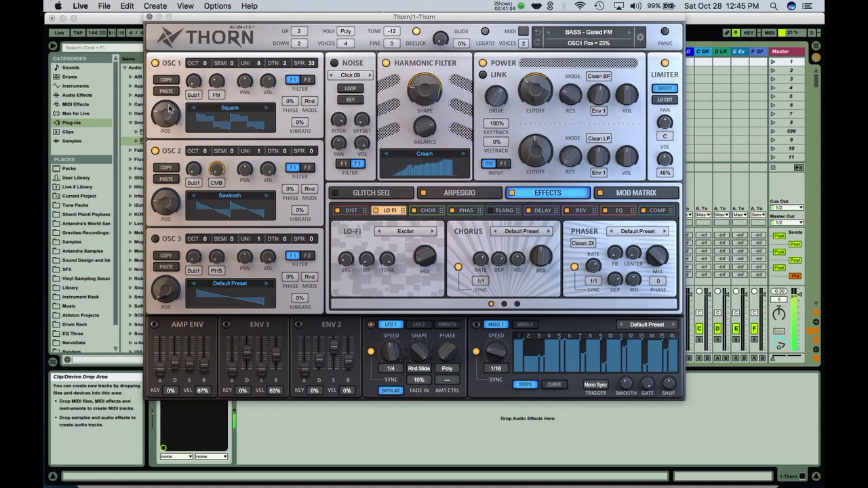
Adjust oscillator 2's wavetable position and set oscillator 1's effect type to Notch.
mouse_move(168, 201)
mouse_down()
mouse_move(166, 180)
mouse_move(161, 206)
mouse_move(170, 212)
mouse_up()
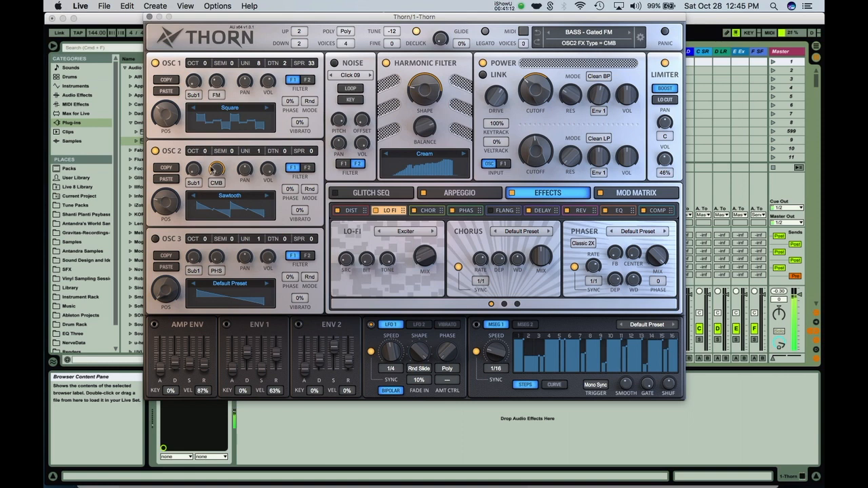
click(217, 96)
click(244, 156)
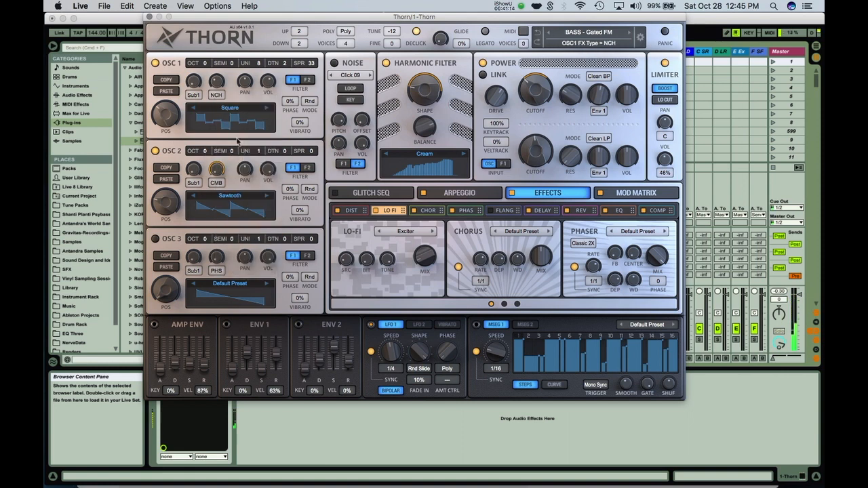
Change oscillator 1's effect type to Comb and raise the effect amount to 99%.
click(217, 95)
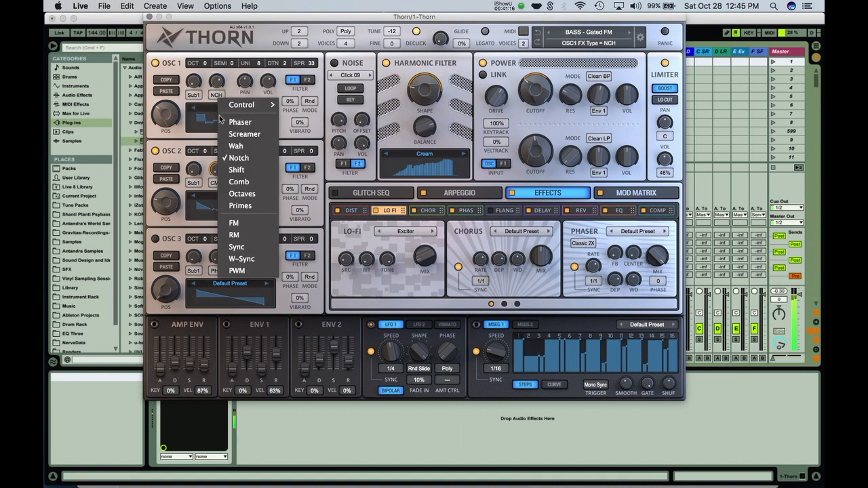
click(242, 168)
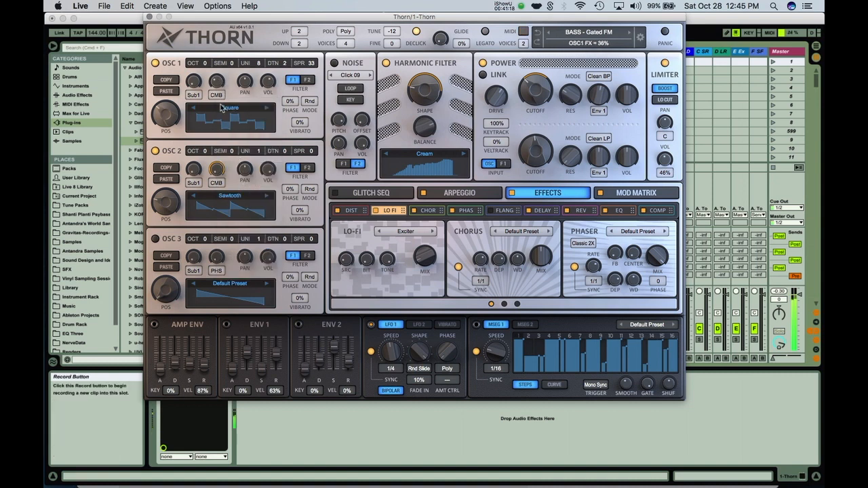
drag(218, 82, 222, 57)
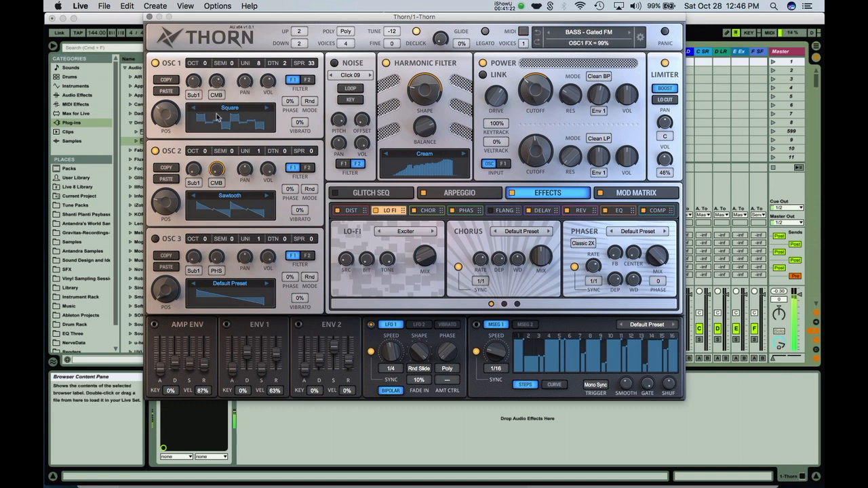
drag(199, 91, 199, 49)
drag(216, 80, 218, 41)
Try the RM and Octaves effect types on oscillator 1.
click(217, 95)
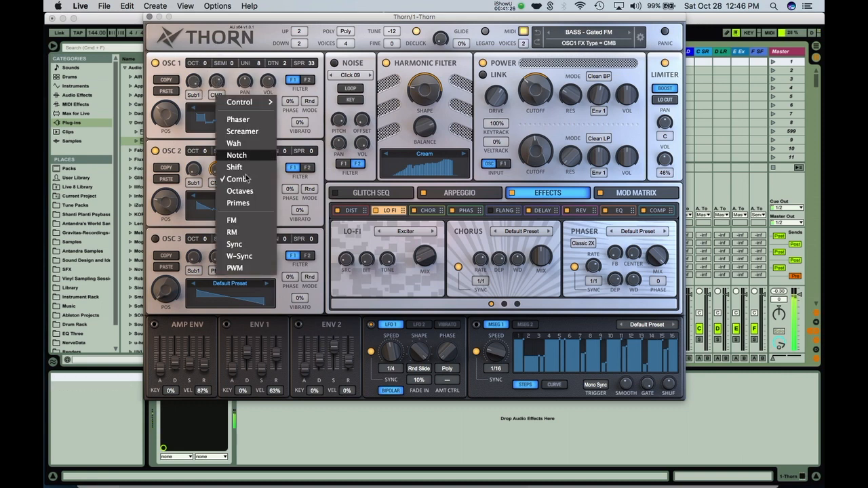
click(245, 236)
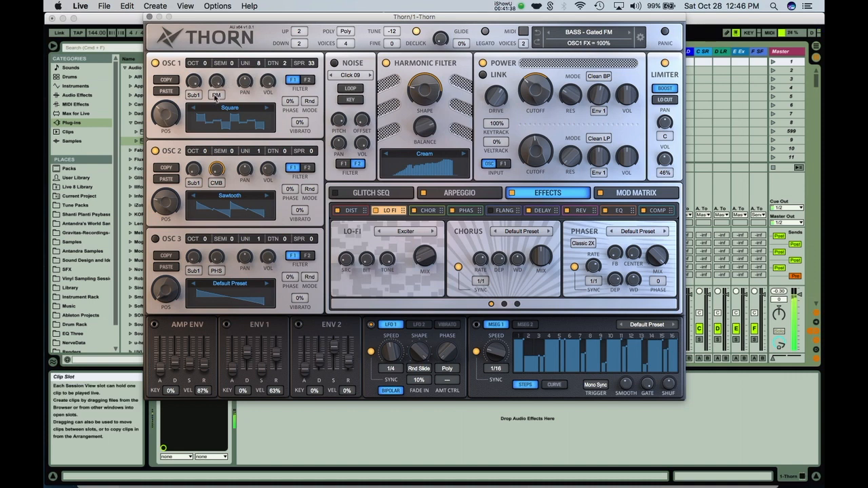
click(215, 95)
click(230, 195)
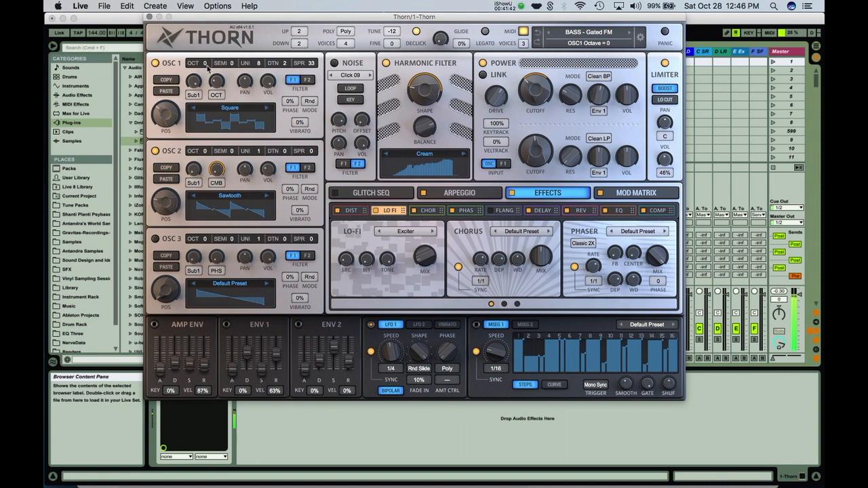
Set oscillator 1 to octave 2 with the Comb effect type, and adjust its effect amount and pan.
scroll(207, 65, up, 3)
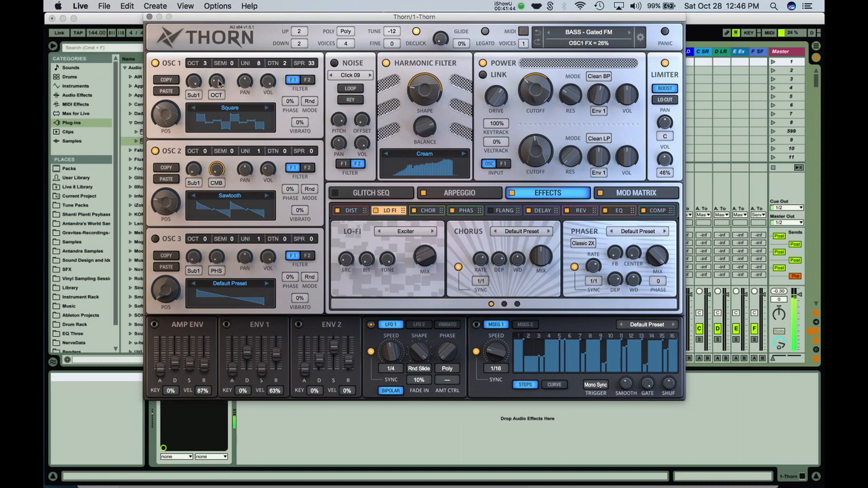
click(216, 94)
click(234, 180)
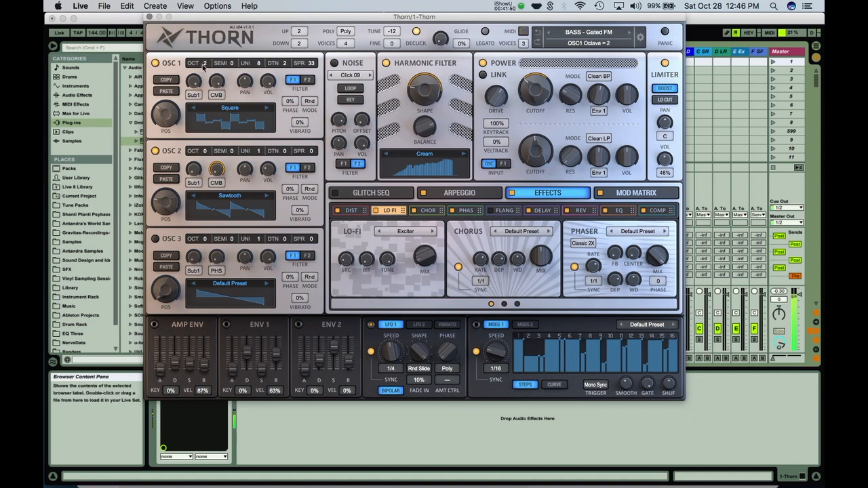
mouse_move(219, 80)
mouse_down()
mouse_move(216, 113)
mouse_move(218, 83)
mouse_up()
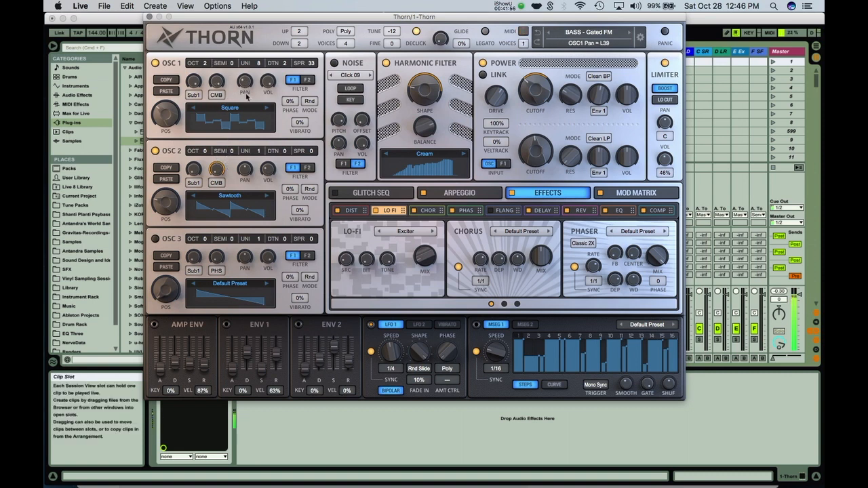
drag(246, 82, 247, 69)
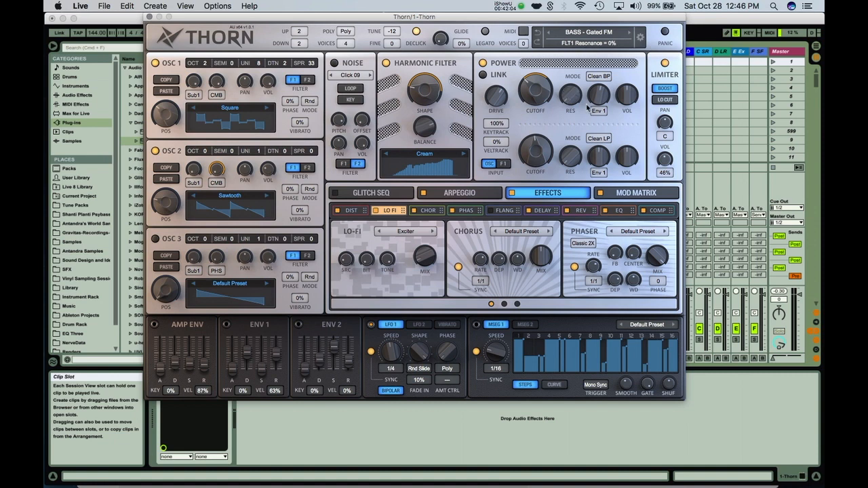
Set filter 1's resonance to 32% and feed it into filter 2, using 40% resonance and a 26 Hz cutoff there.
mouse_move(573, 88)
mouse_down()
mouse_move(573, 68)
mouse_move(573, 100)
mouse_up()
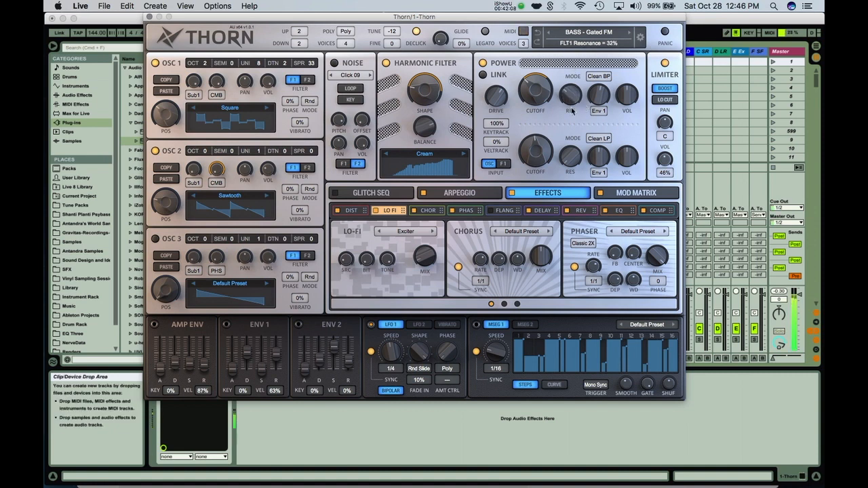
drag(535, 151, 534, 175)
click(503, 164)
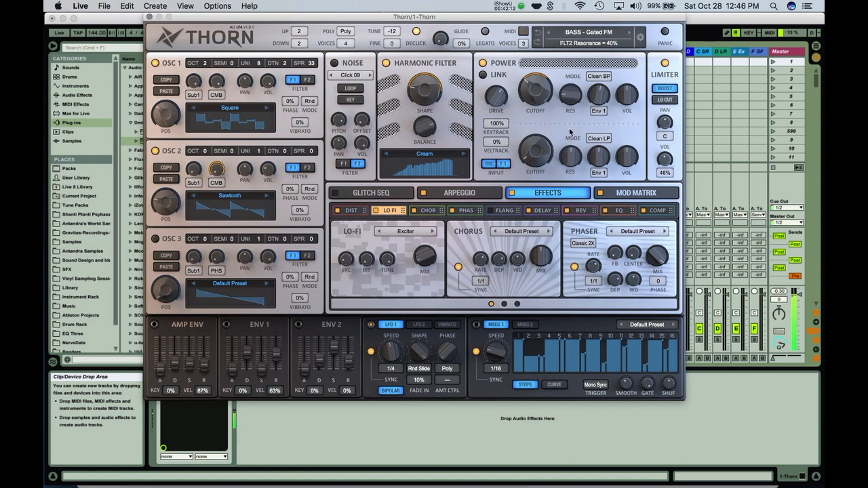
drag(541, 169, 540, 175)
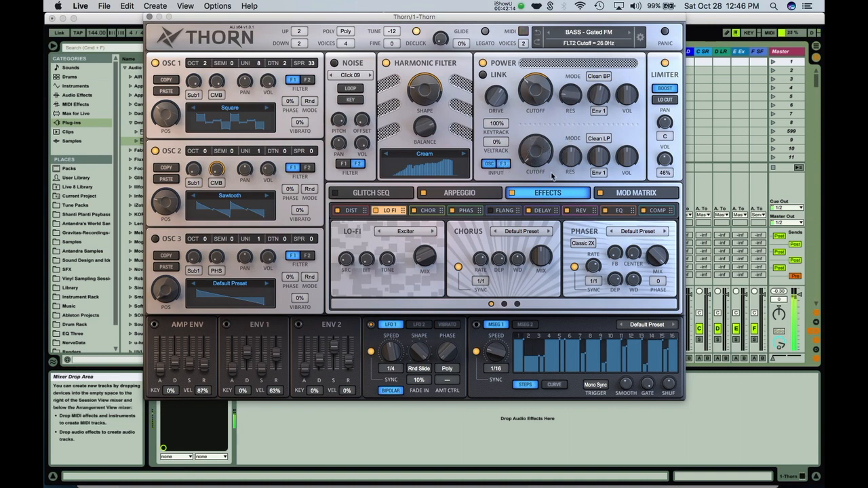
Enable the glitch sequencer and draw repeat bars on its first two steps.
click(371, 193)
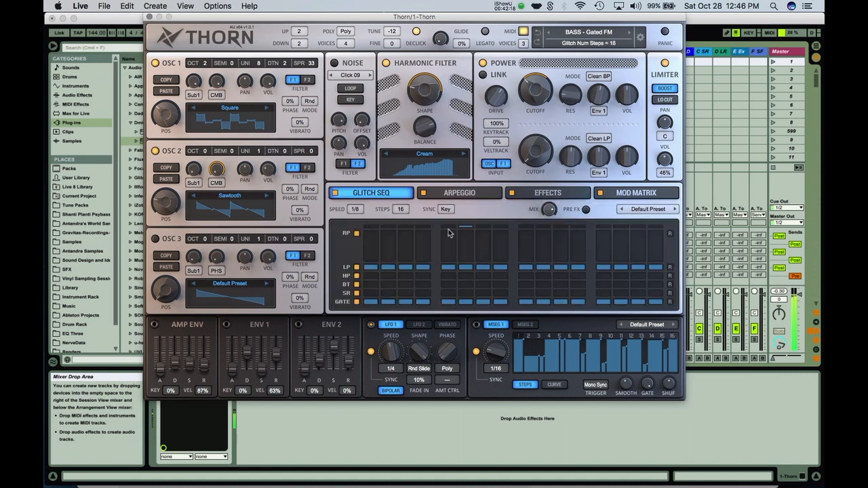
click(366, 251)
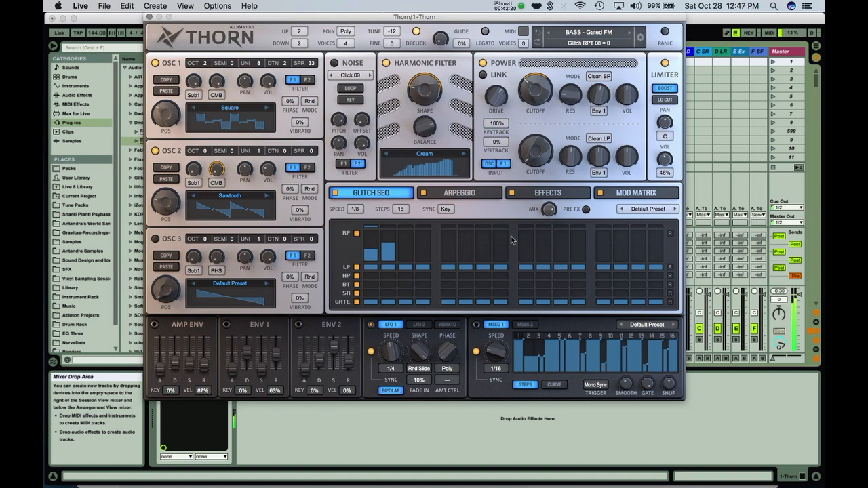
Load the Glitch 20 preset in the glitch sequencer, move on to Glitch 21, and turn off its SR lane.
click(640, 212)
click(668, 404)
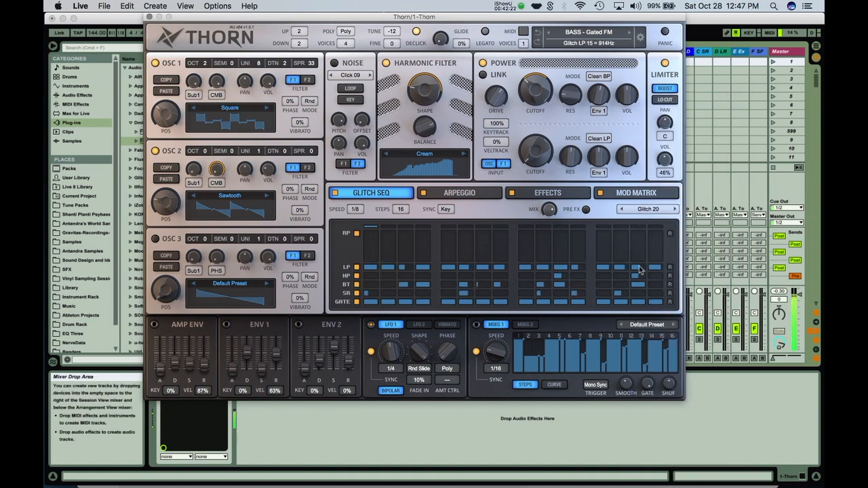
click(676, 209)
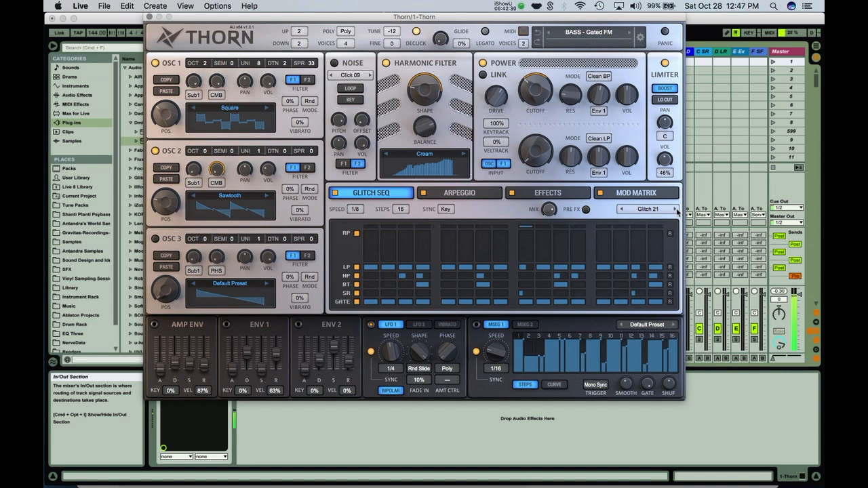
click(356, 294)
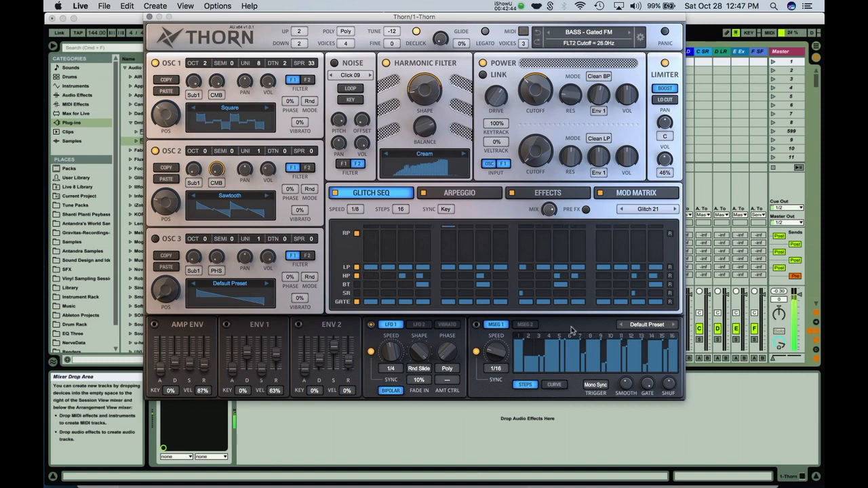
click(528, 326)
click(497, 326)
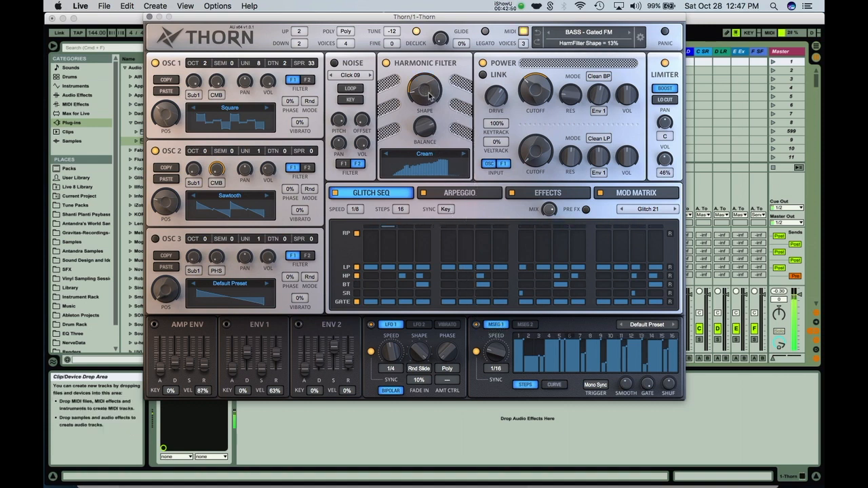
Set the harmonic filter's shape to 13% and its balance to 34%.
drag(427, 127, 428, 160)
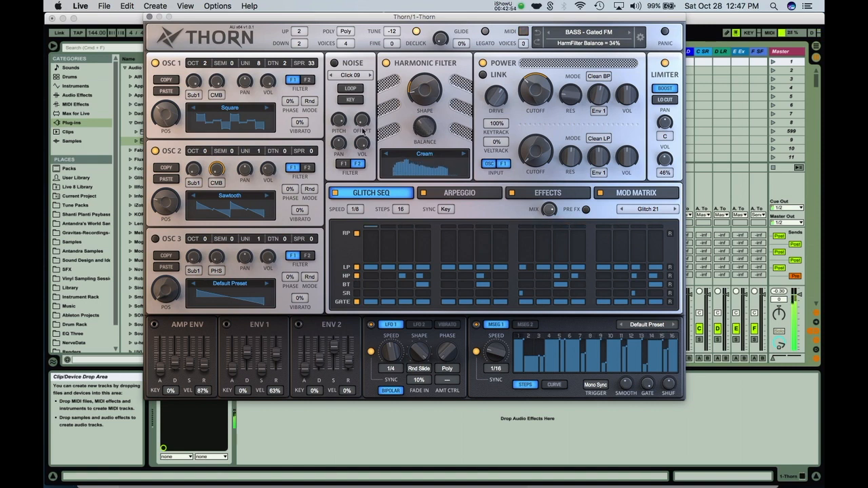
Enable the noise oscillator with the Noise 06 sample at 49% volume and looping off.
click(334, 63)
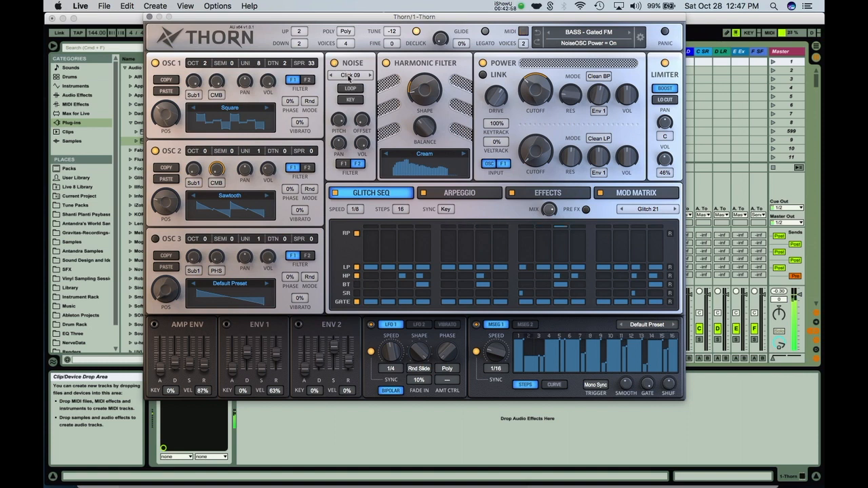
click(348, 76)
mouse_move(372, 113)
click(474, 225)
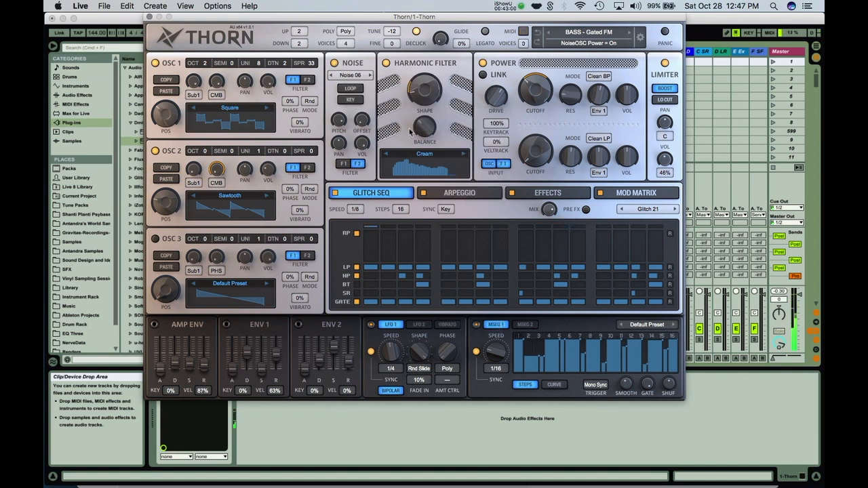
drag(362, 144, 363, 180)
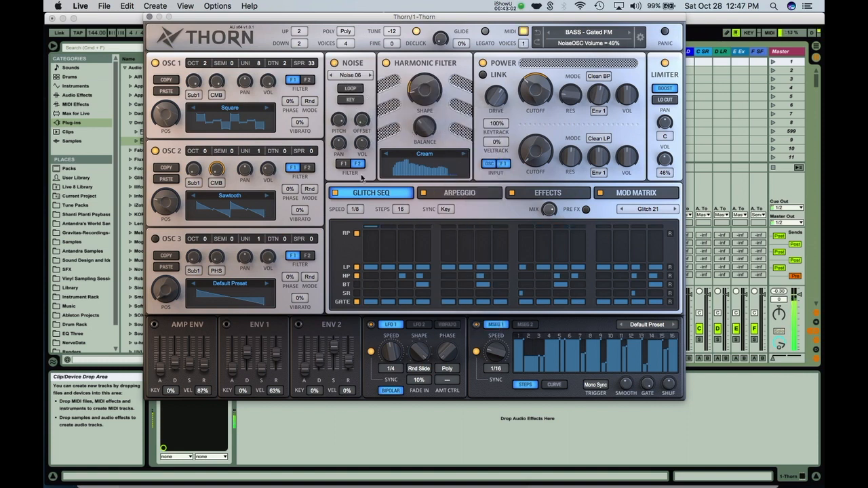
click(350, 89)
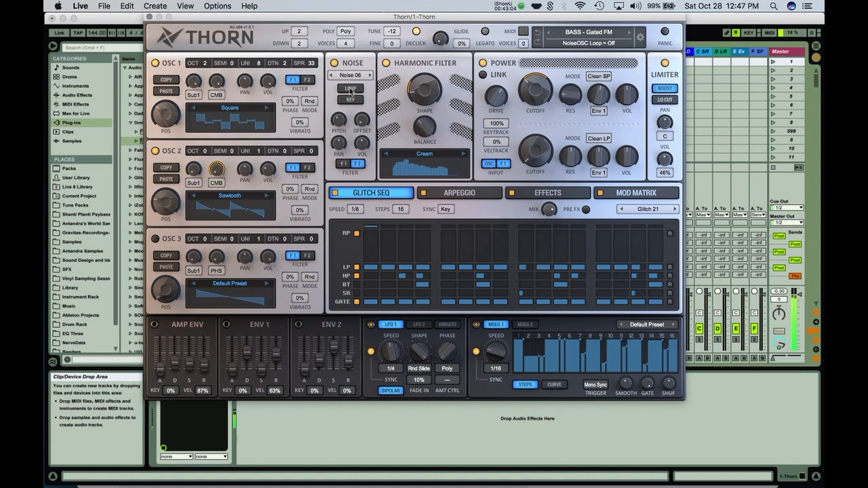
Audition a note one octave lower on the computer keyboard, and return to the C0 to D1 octave.
key(z)
key(a)
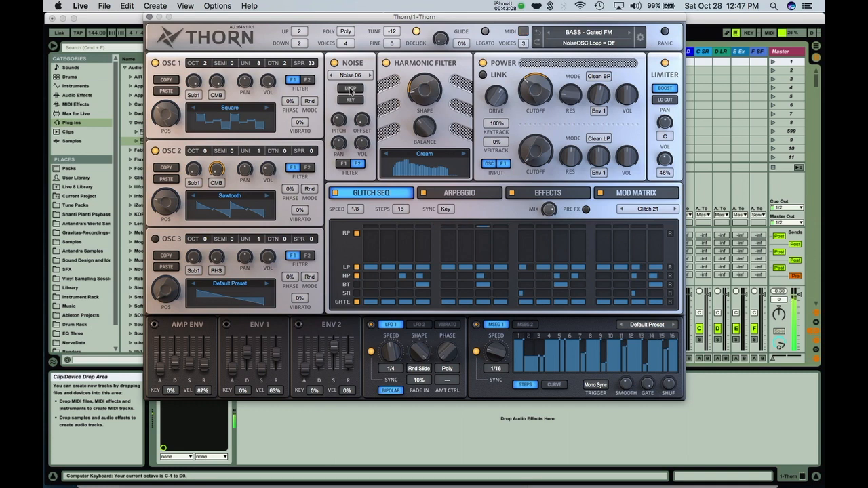
key(x)
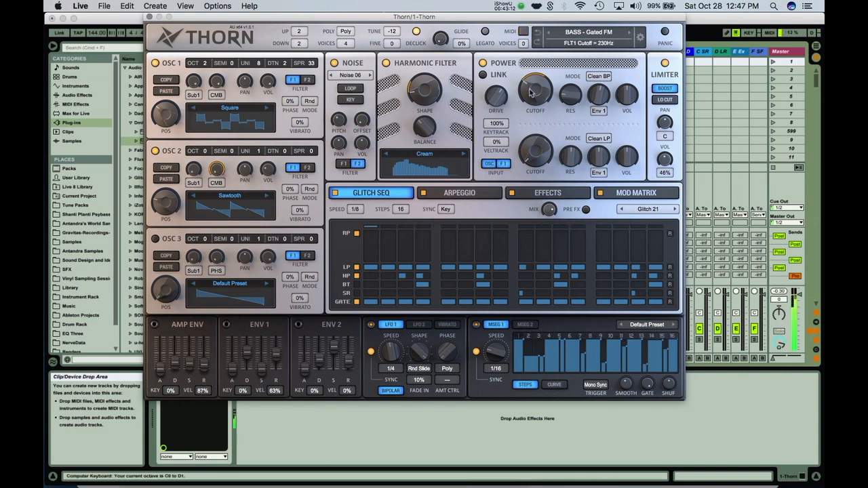
Set filter 1's cutoff to 61.1 Hz.
drag(539, 101, 539, 106)
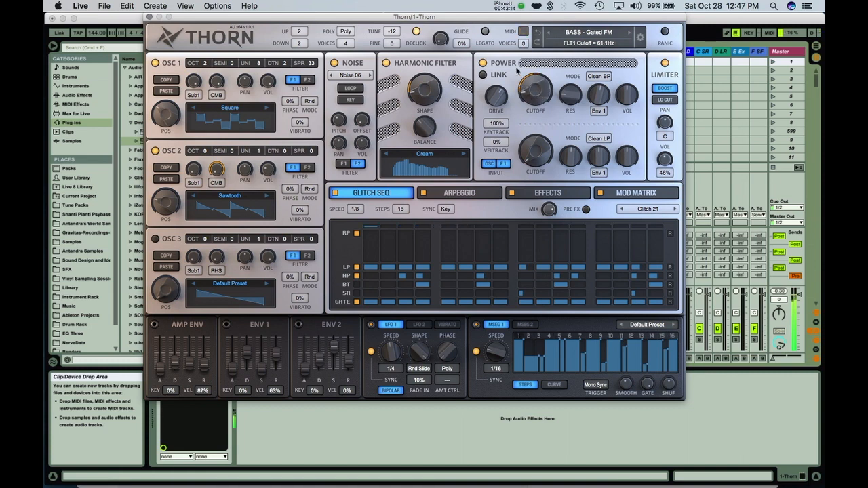